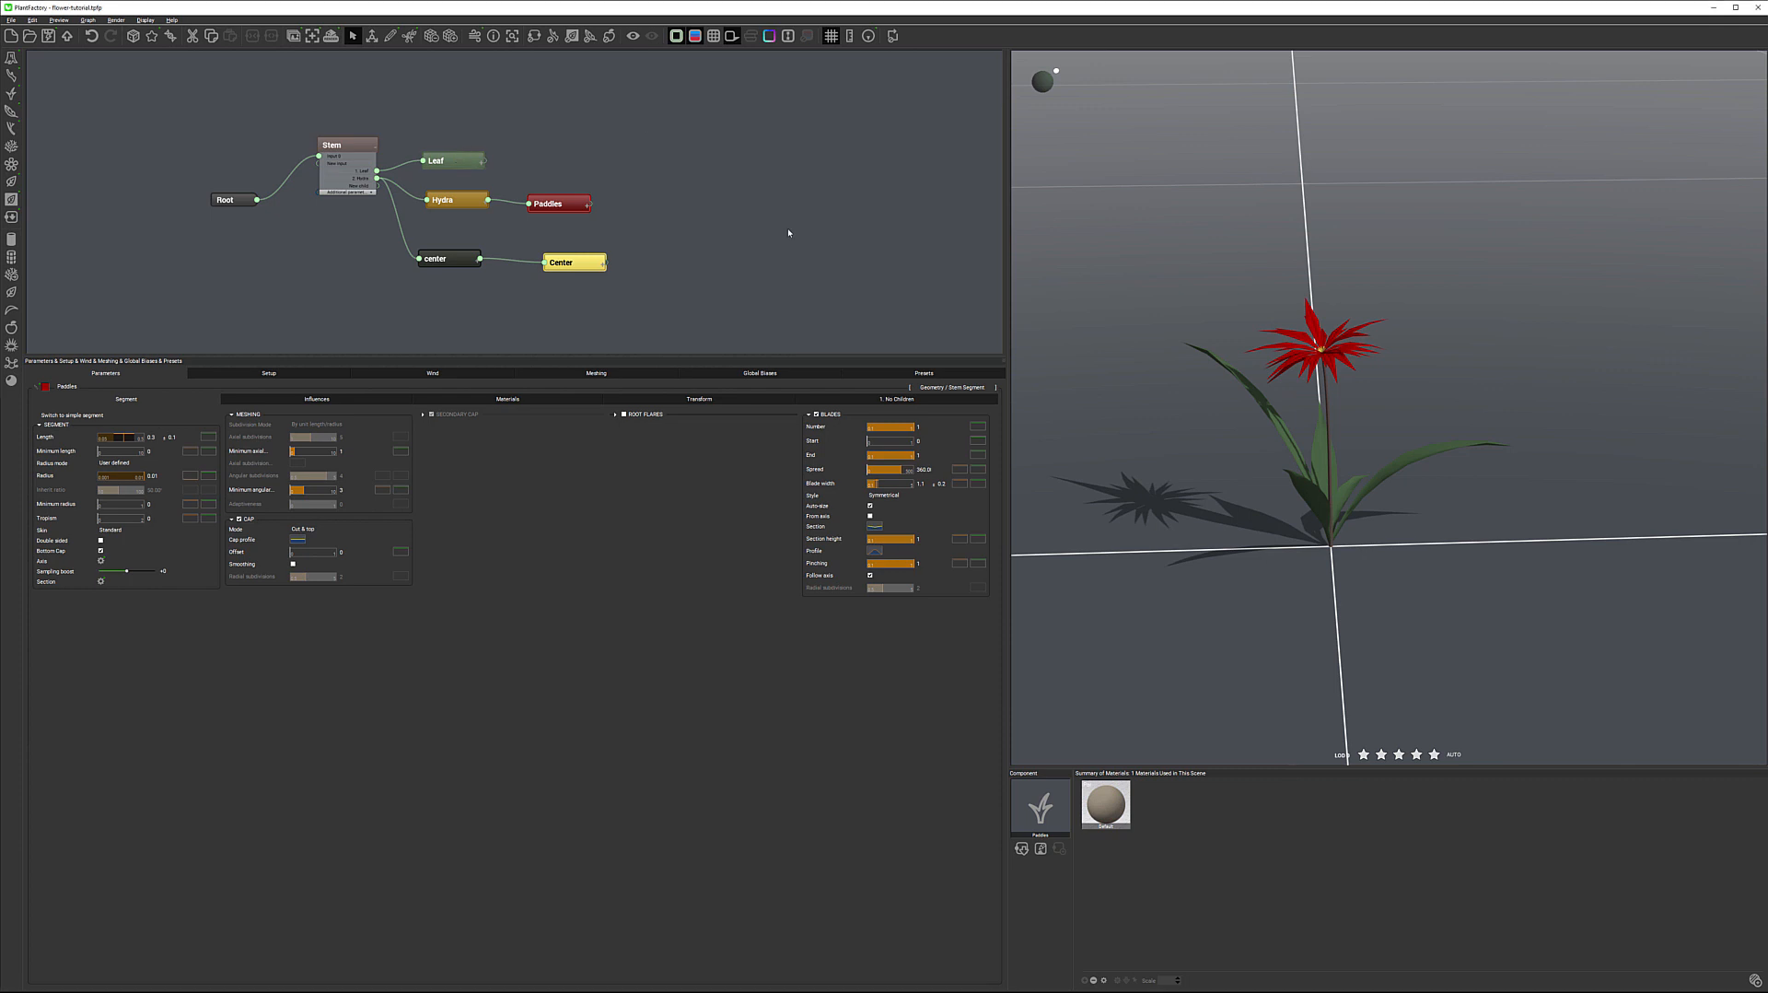
Step: Switch the viewport to material display, show the Leaf node's material settings and view the plant from several angles
{"action": "left_click", "coordinate": [455, 158]}
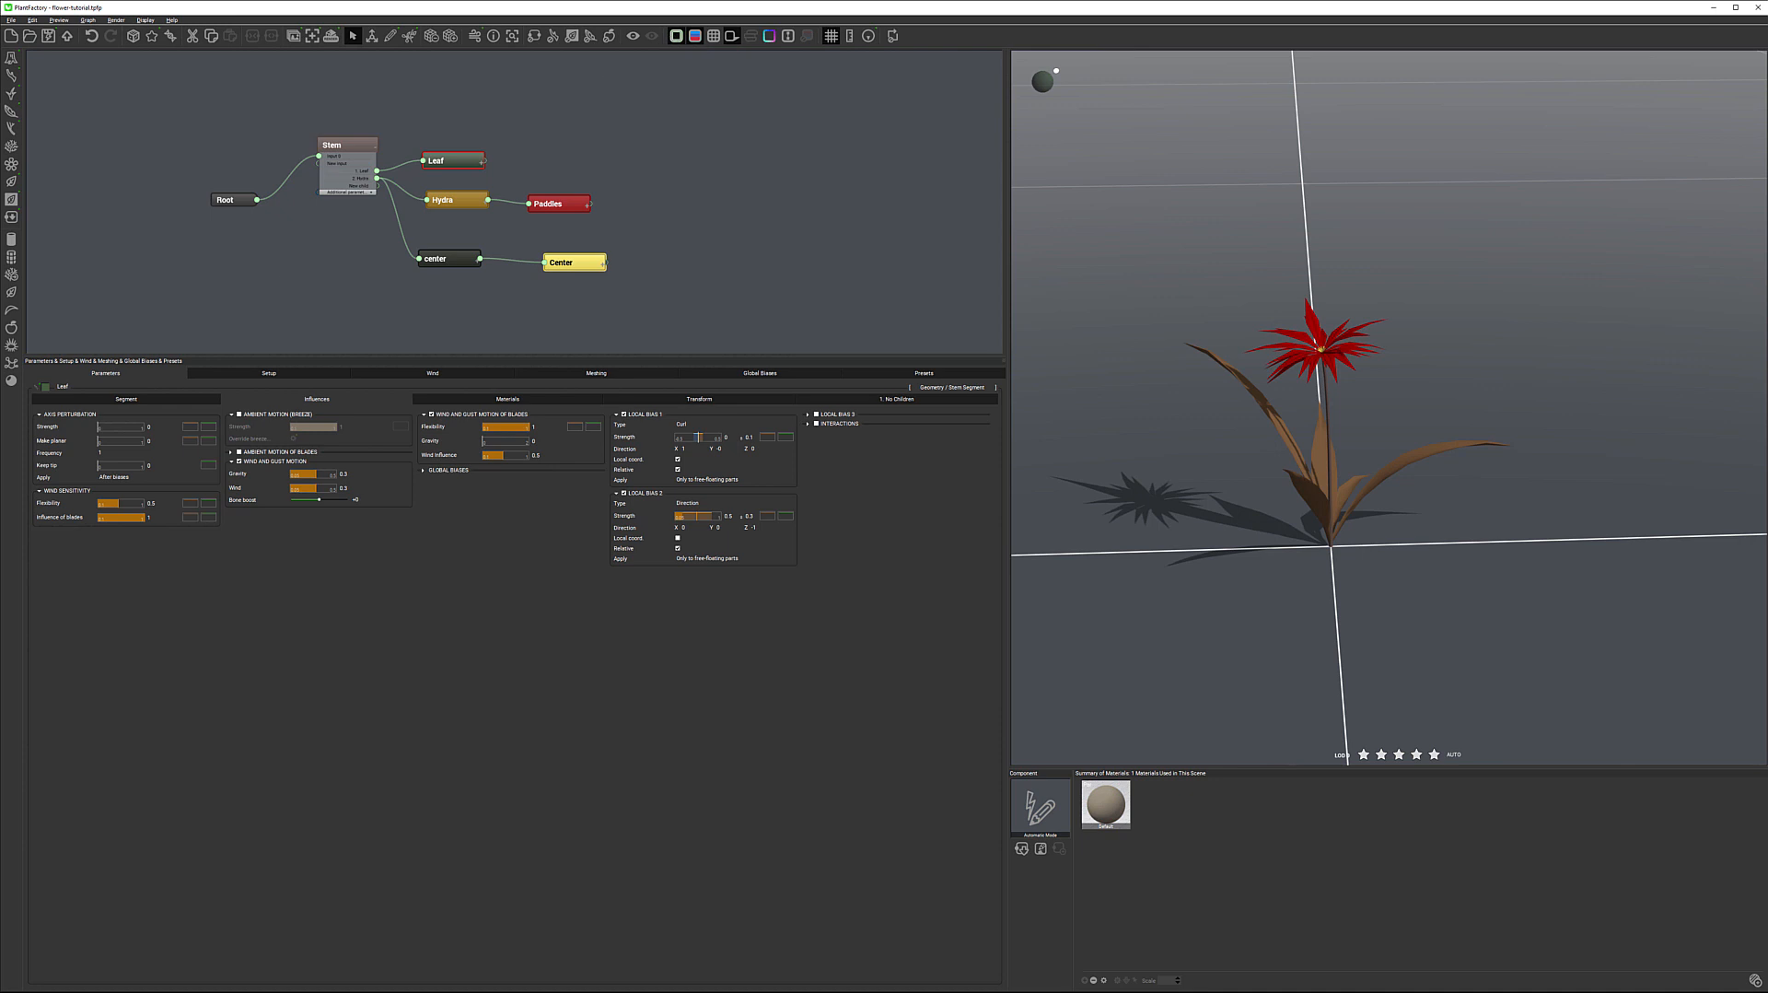
{"action": "left_click", "coordinate": [695, 36]}
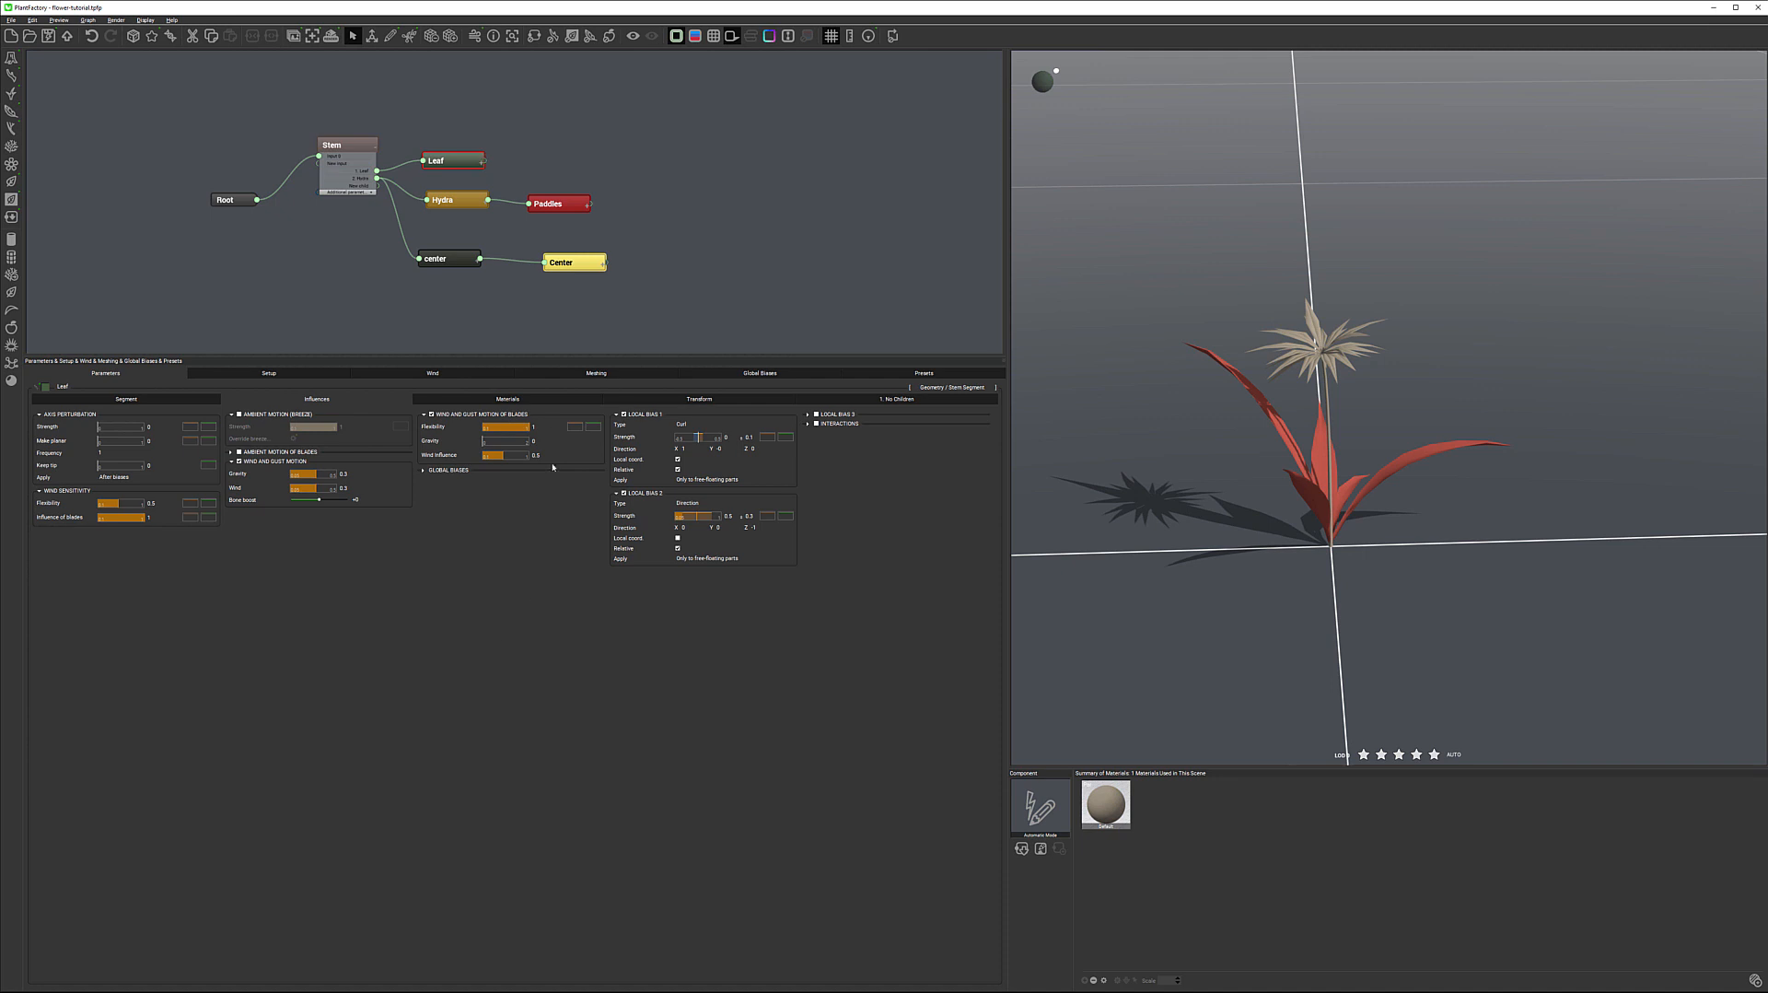
{"action": "left_click", "coordinate": [530, 399]}
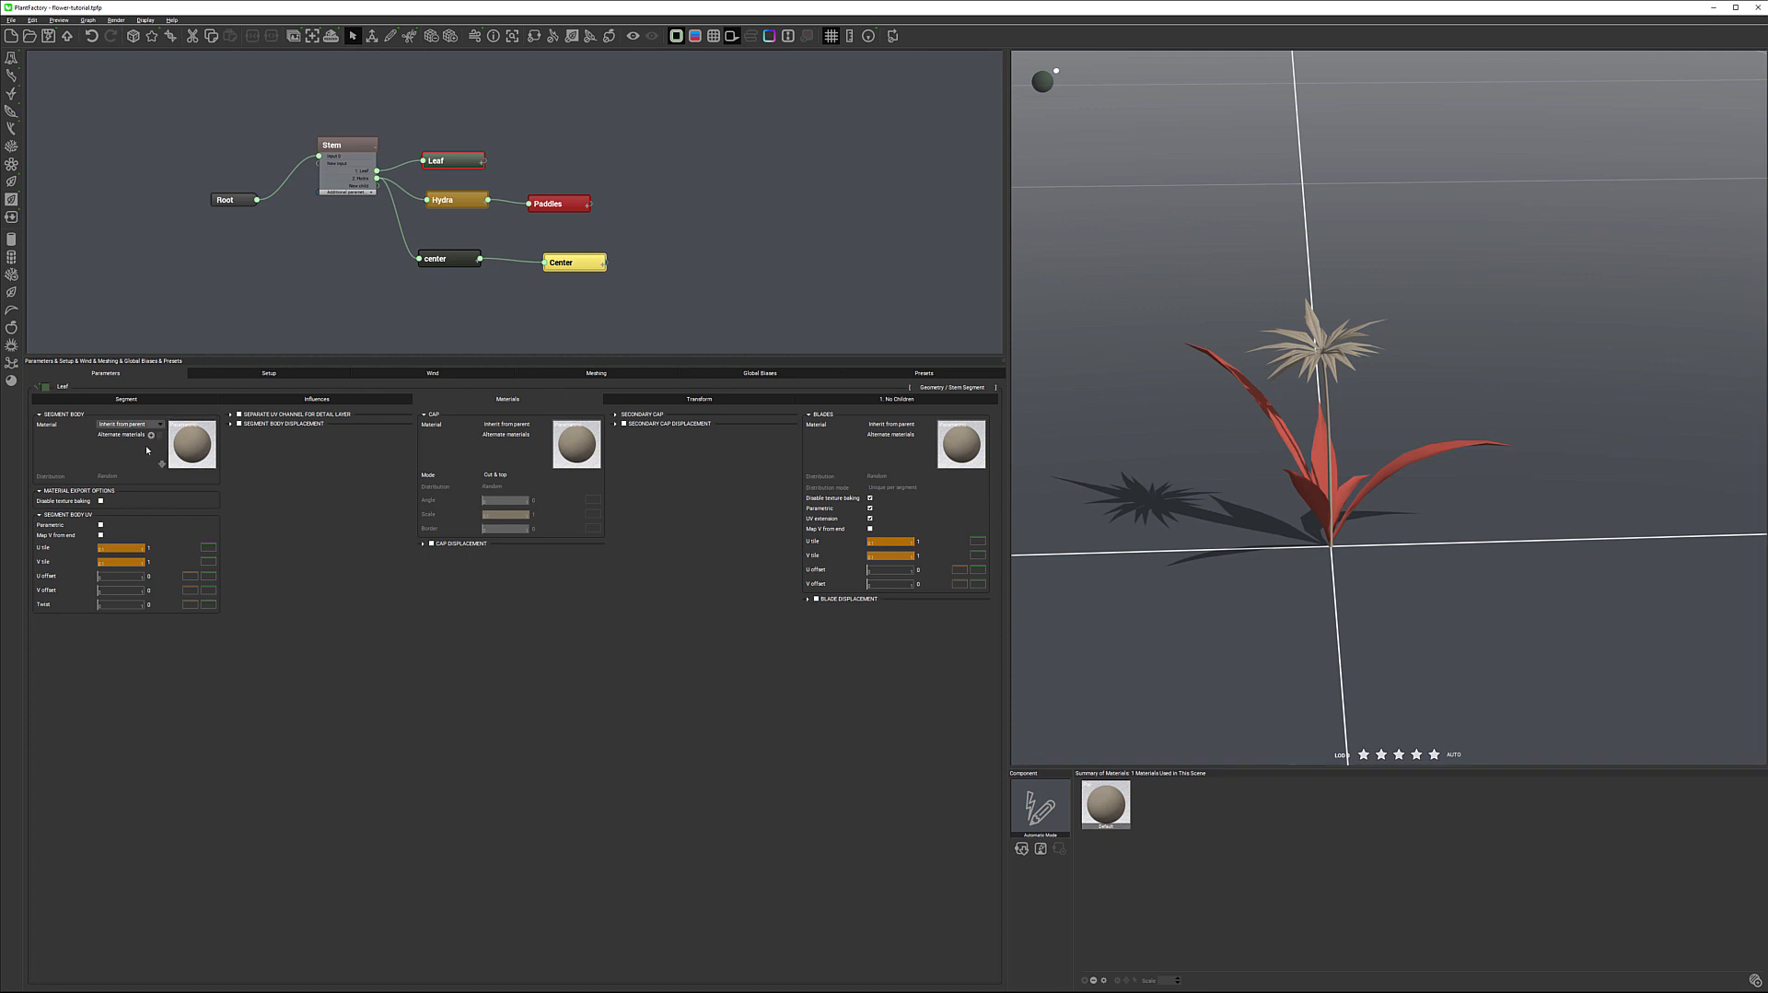
{"action": "left_click_drag", "start_coordinate": [1396, 482], "coordinate": [1369, 417]}
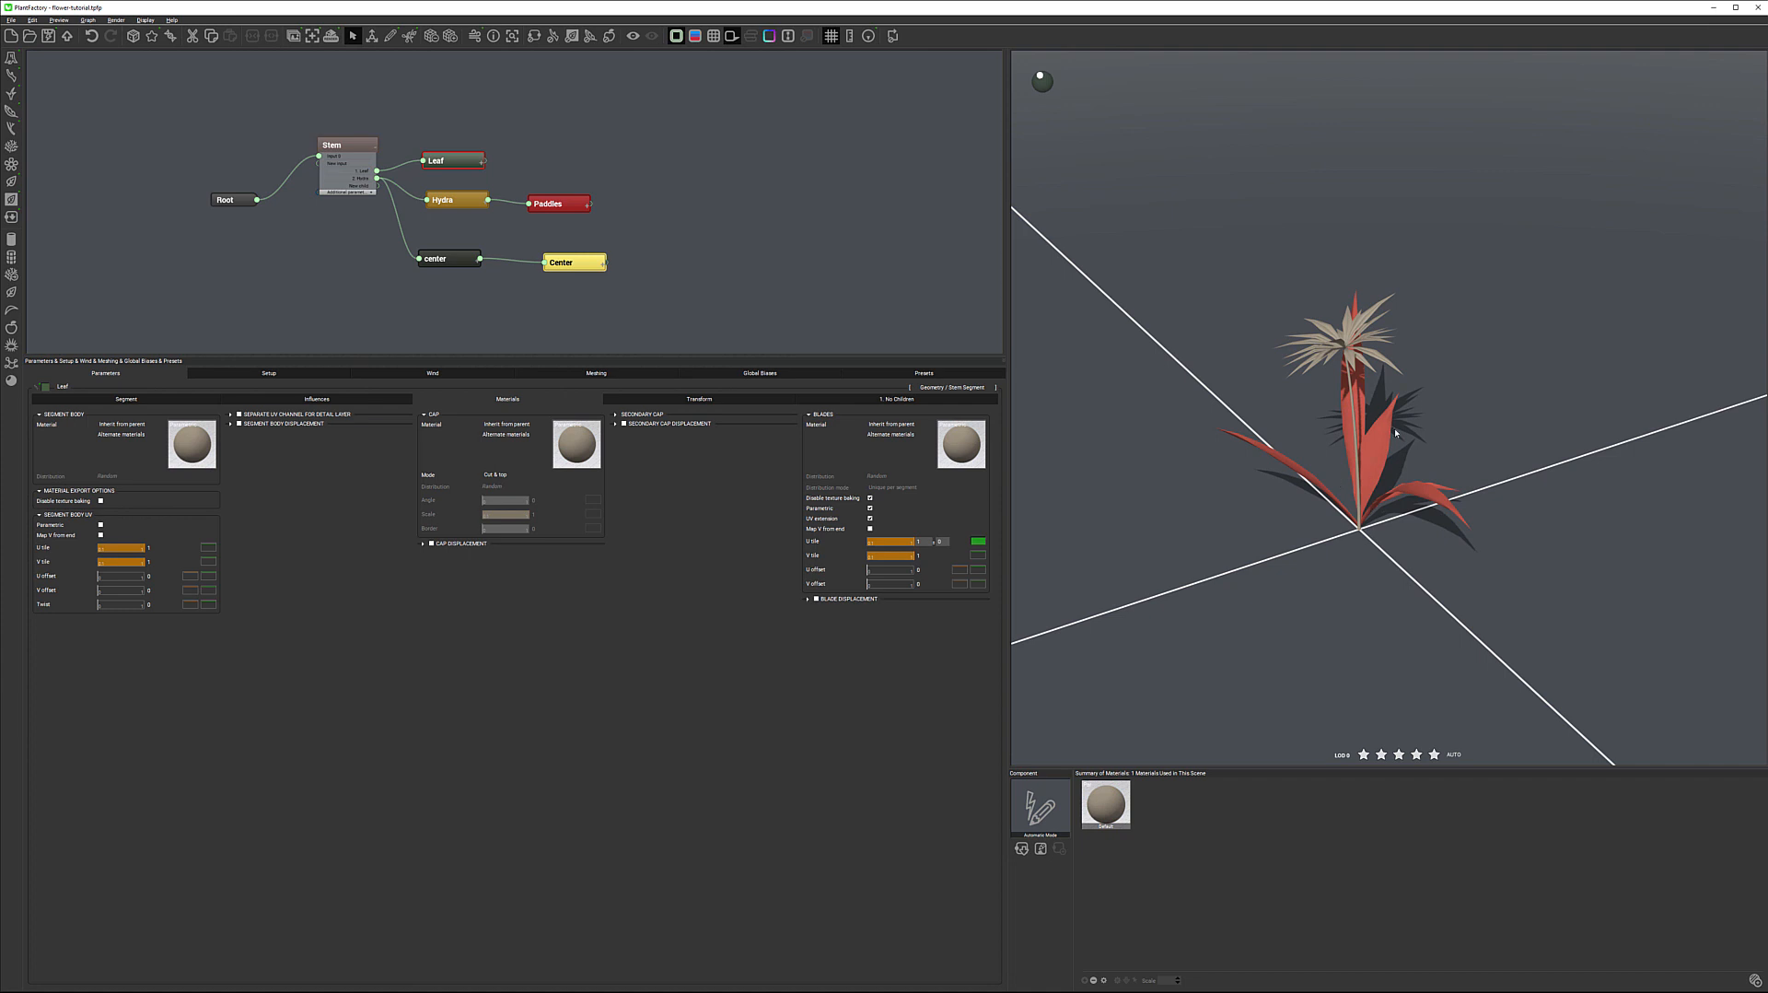
{"action": "left_click_drag", "start_coordinate": [1245, 505], "coordinate": [1123, 488]}
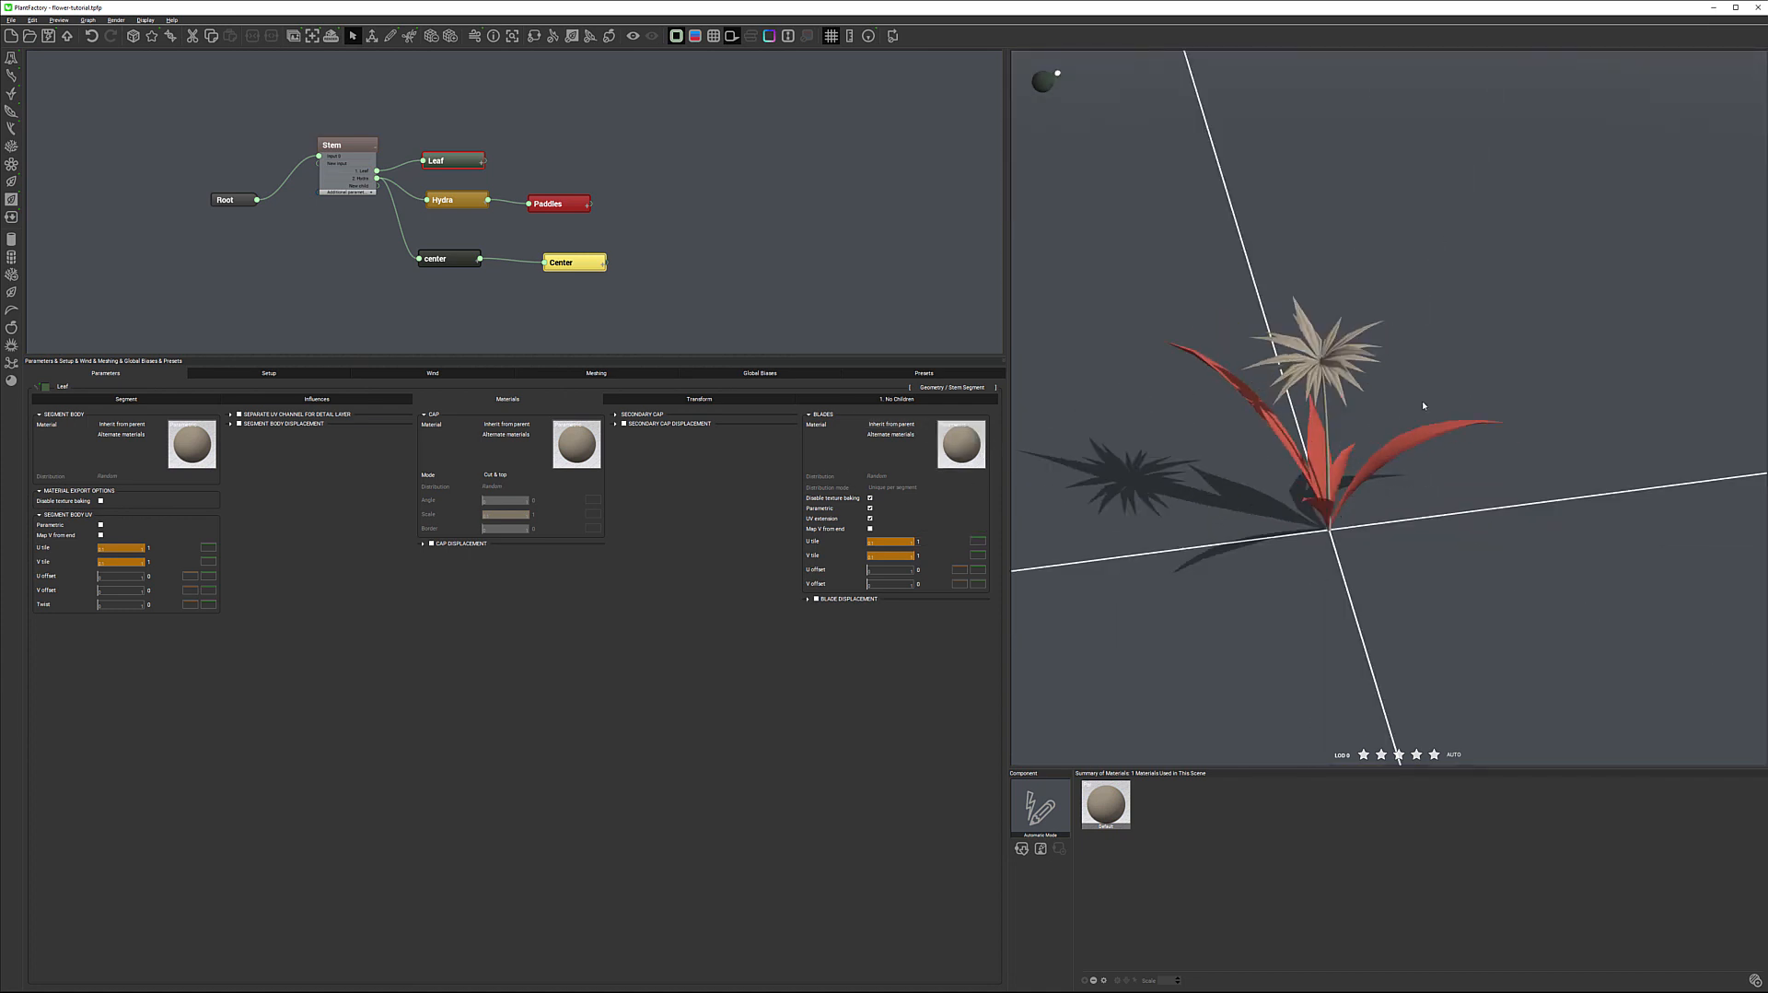
{"action": "left_click_drag", "start_coordinate": [1452, 443], "coordinate": [1390, 497]}
{"action": "scroll", "coordinate": [1399, 480], "scroll_direction": "up", "scroll_amount": 5}
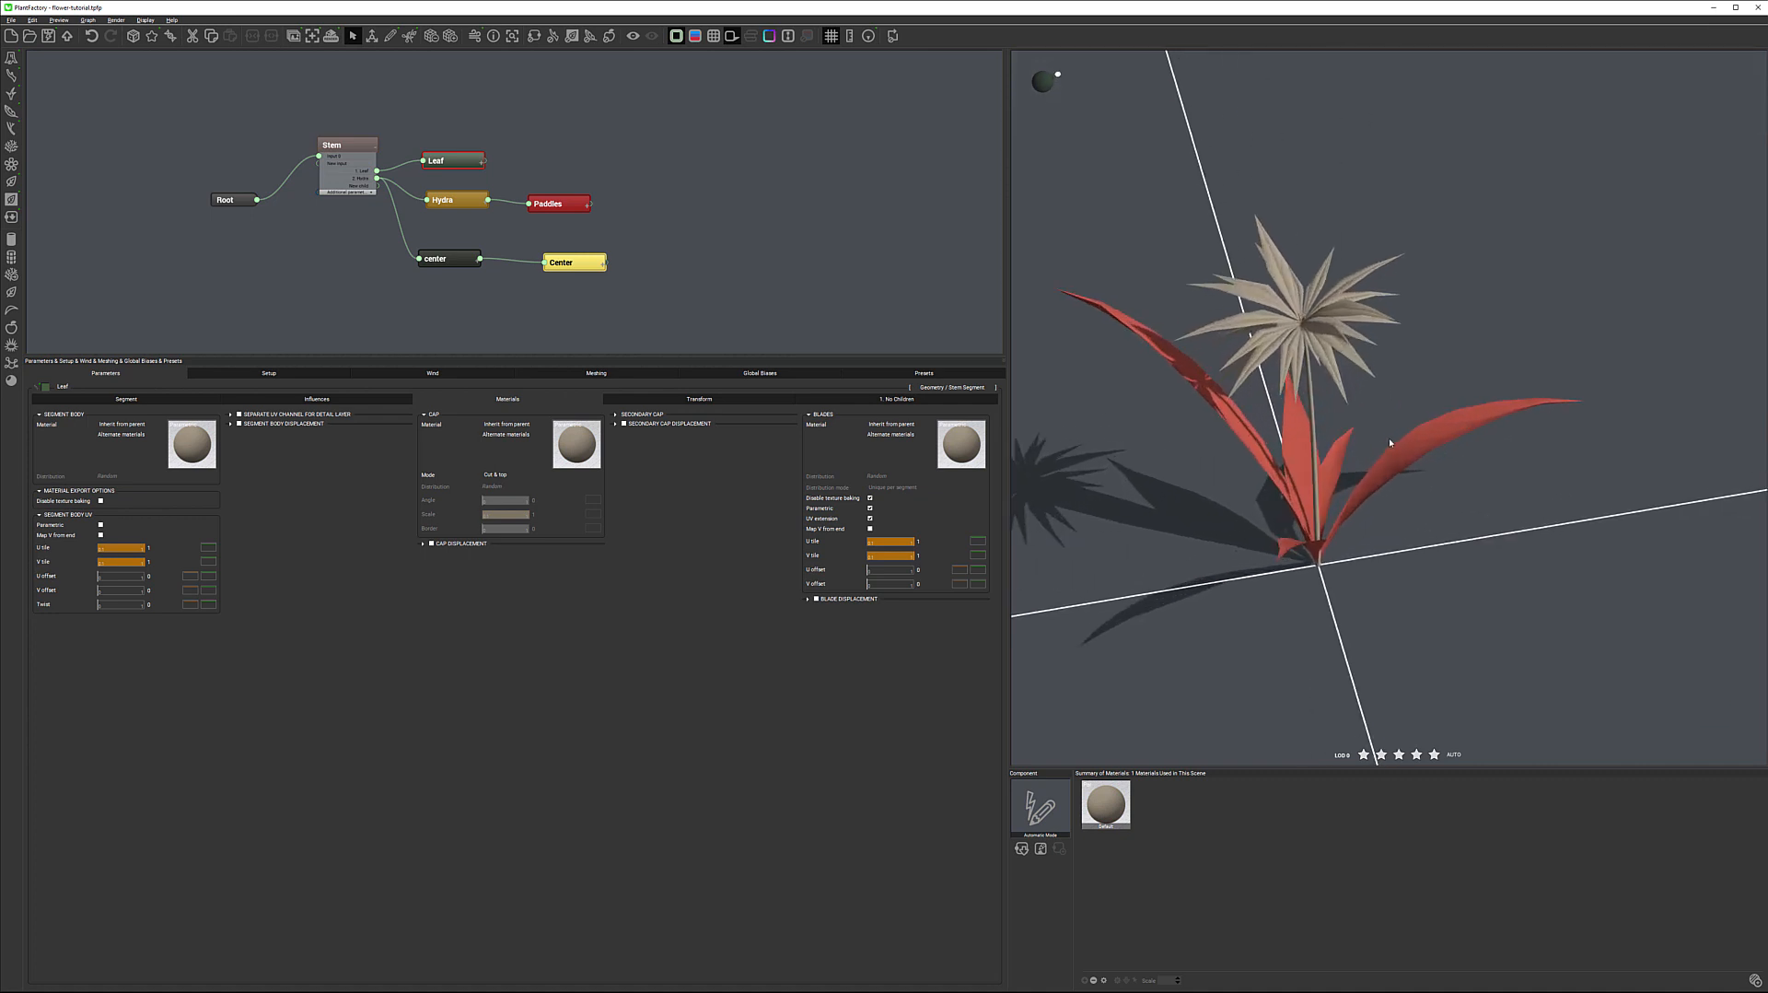
{"action": "mouse_move", "coordinate": [1387, 484]}
{"action": "right_mouse_down"}
{"action": "mouse_move", "coordinate": [1385, 458]}
{"action": "mouse_move", "coordinate": [1364, 467]}
{"action": "mouse_move", "coordinate": [1379, 473]}
{"action": "right_mouse_up"}
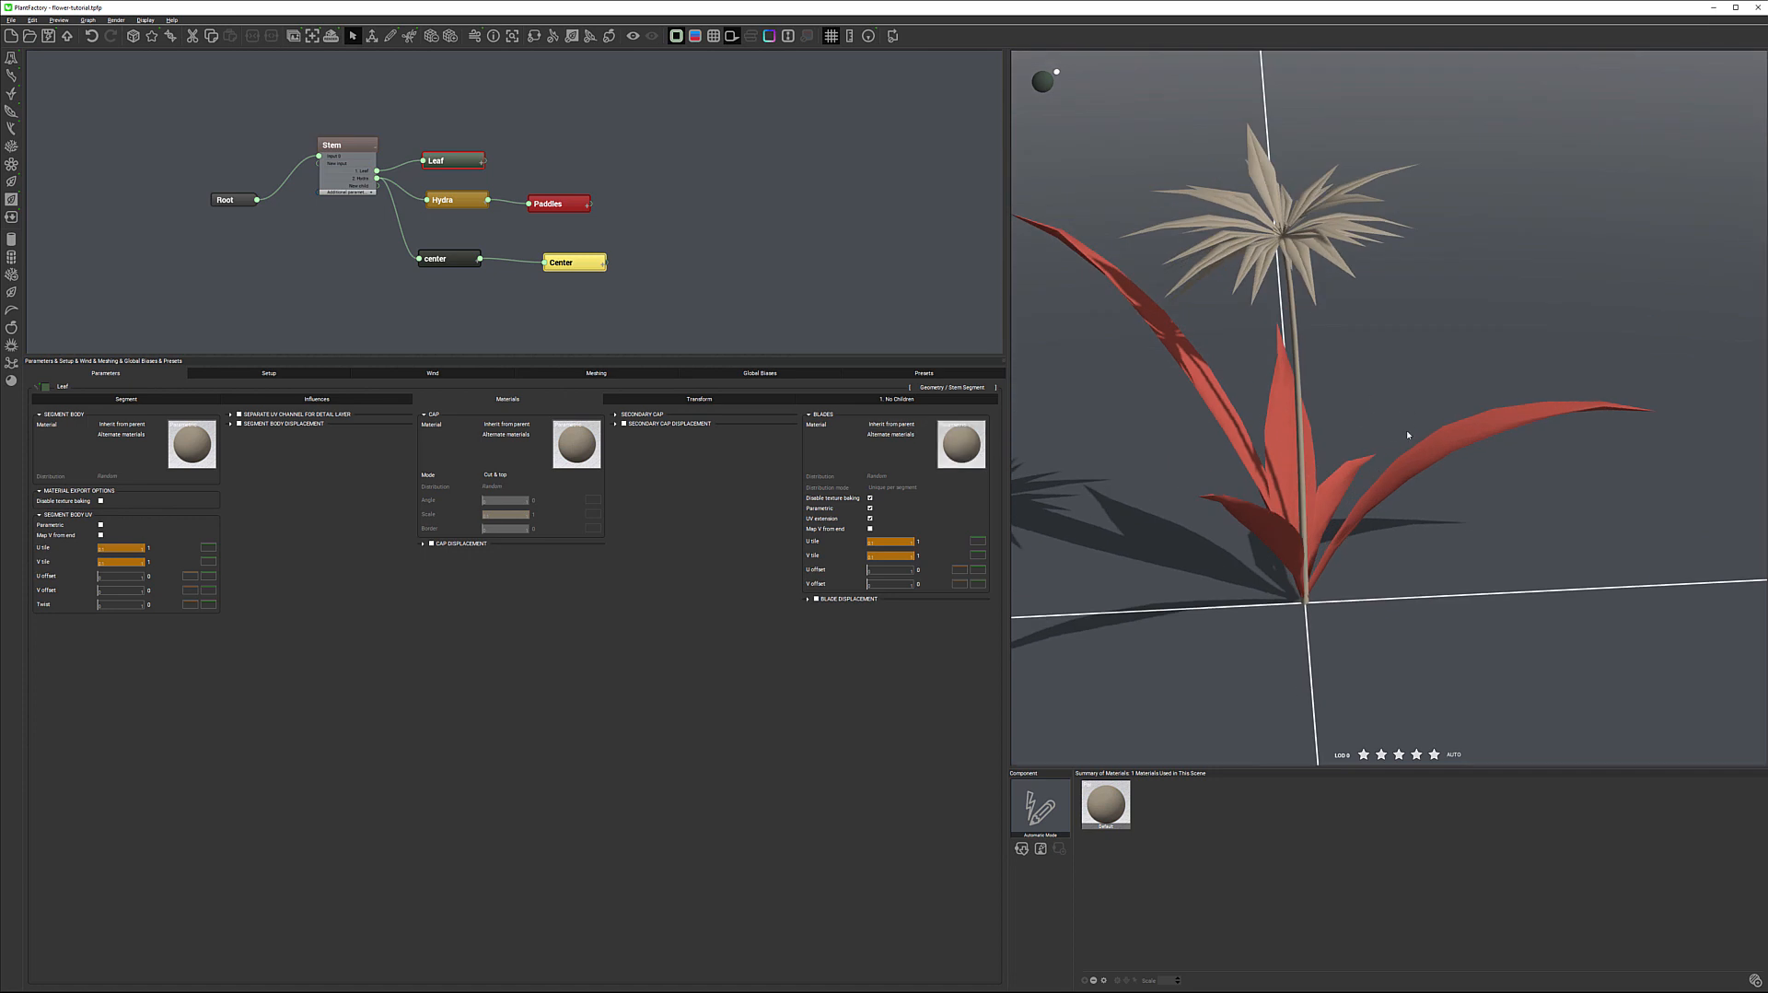
Step: Open the Stem's segment body material in the Advanced Material Editor and enlarge the editor below the node graph
{"action": "mouse_move", "coordinate": [963, 454]}
{"action": "mouse_move", "coordinate": [353, 145]}
{"action": "left_click", "coordinate": [363, 144]}
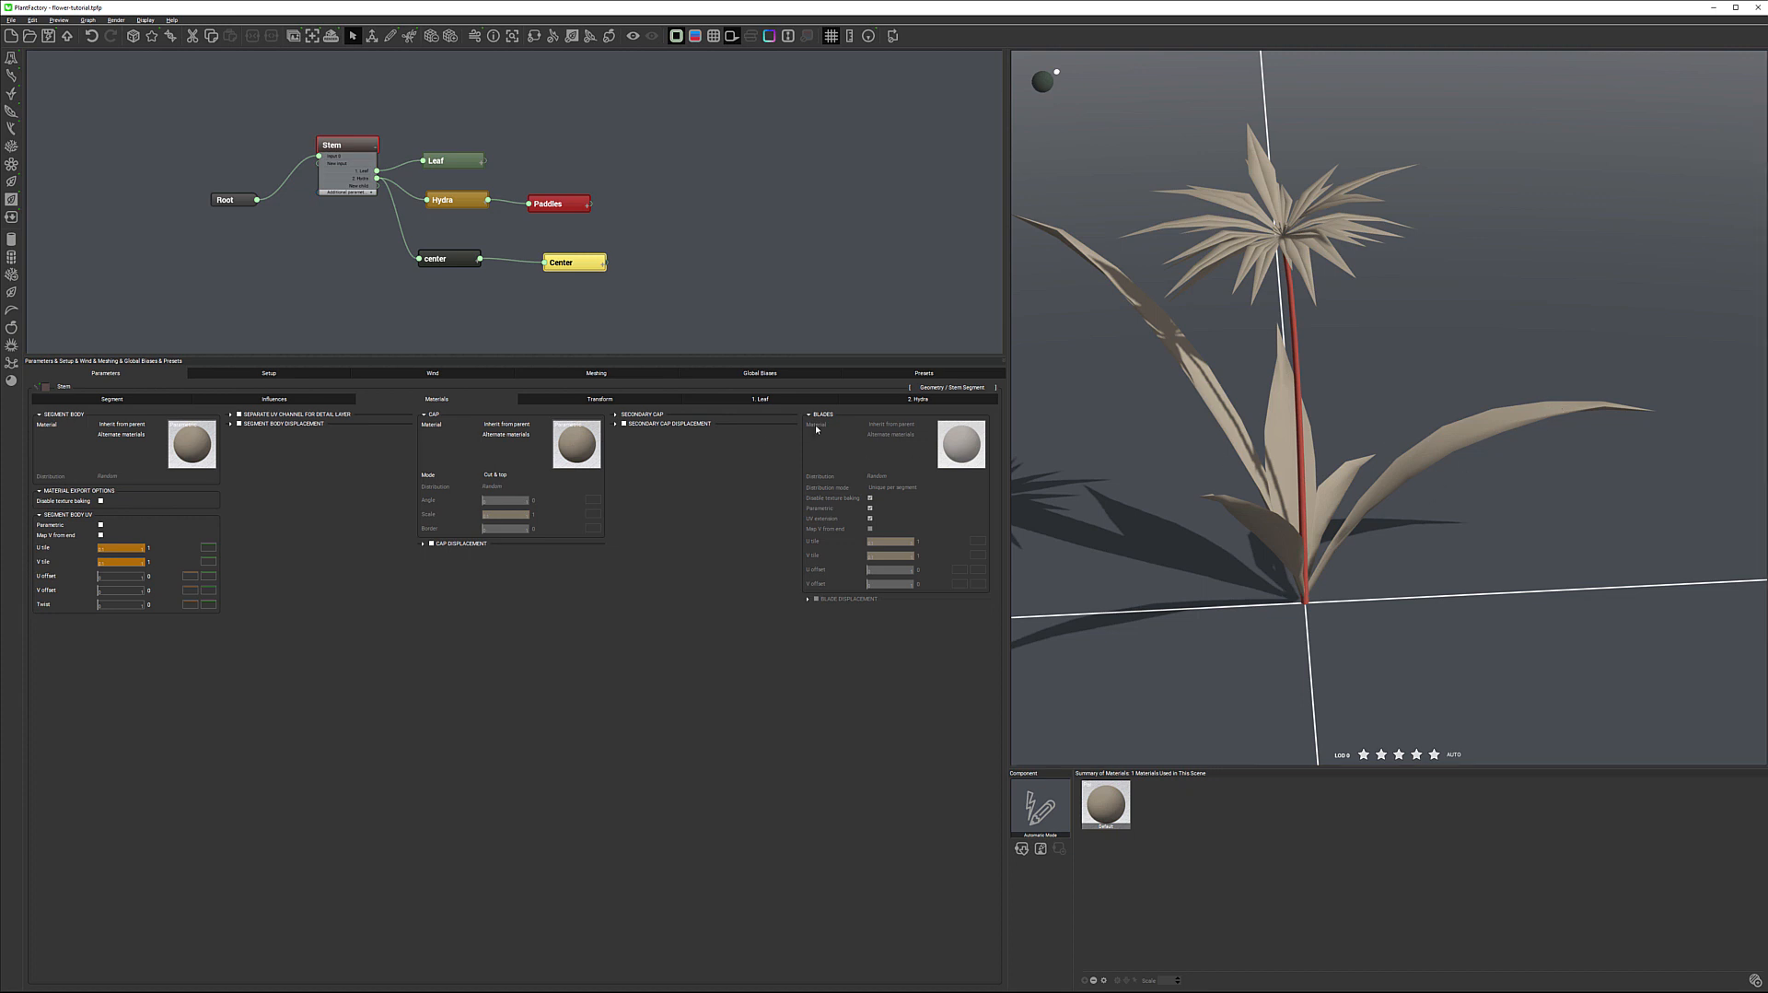
{"action": "double_click", "coordinate": [191, 443]}
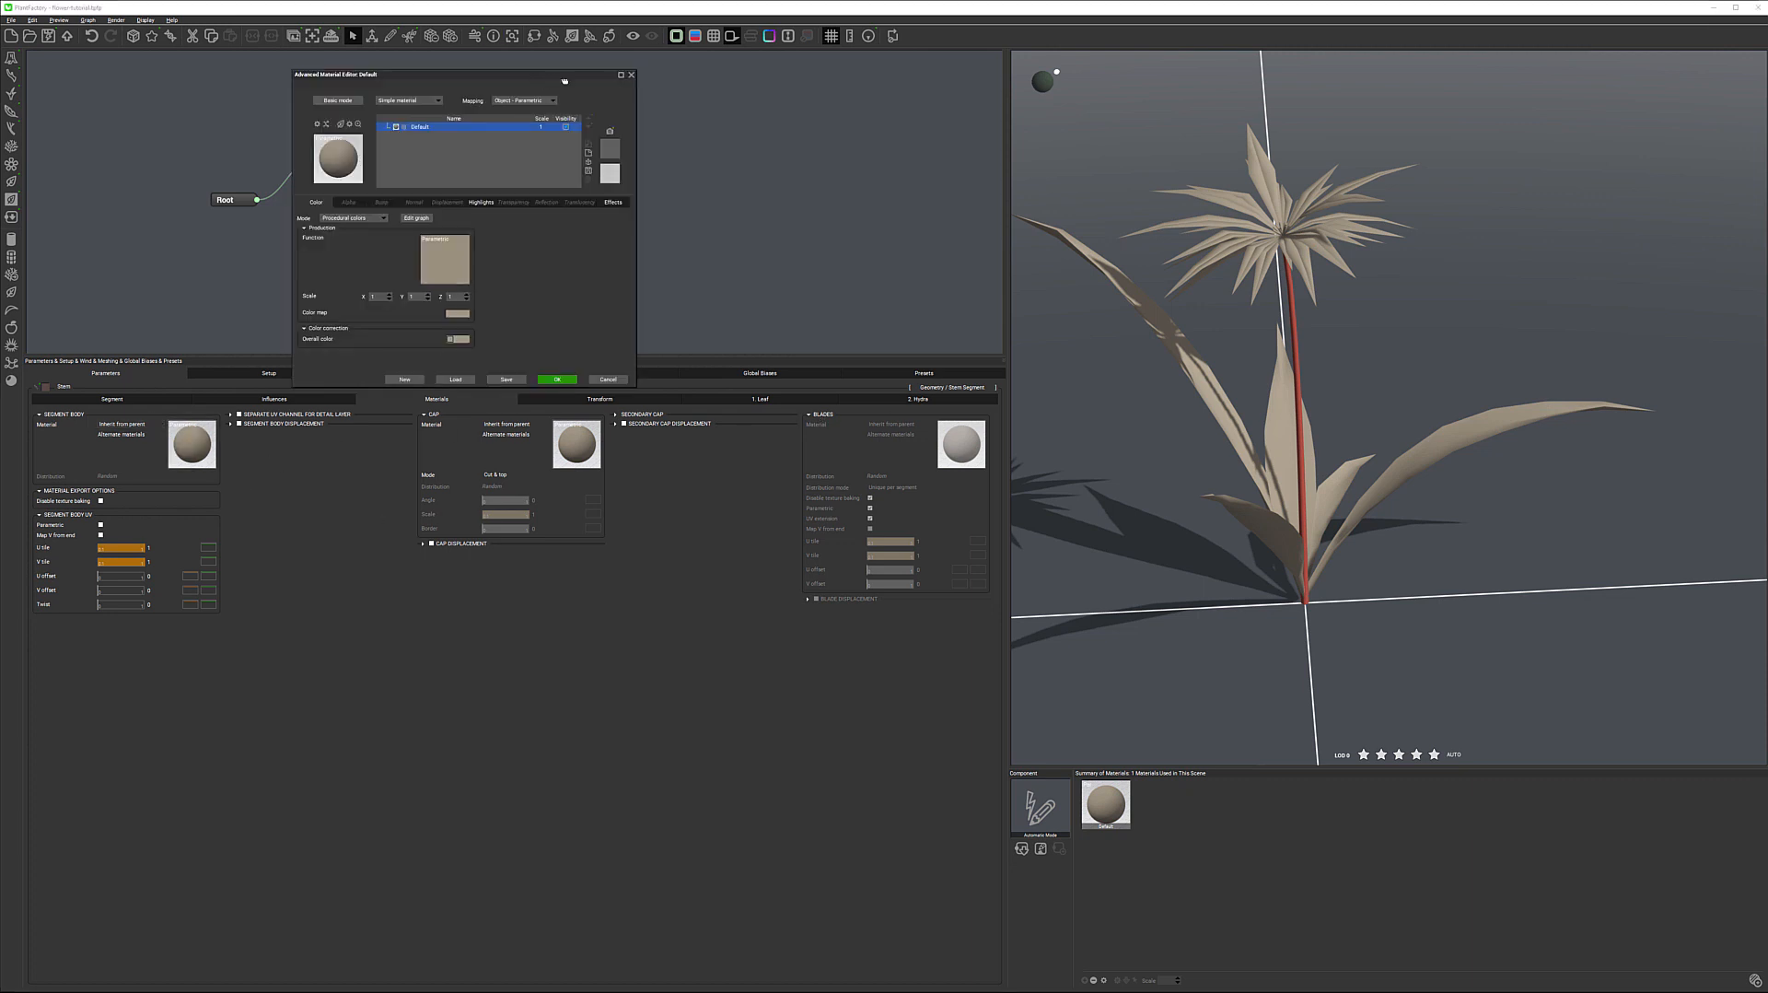
{"action": "left_click_drag", "start_coordinate": [548, 74], "coordinate": [612, 122]}
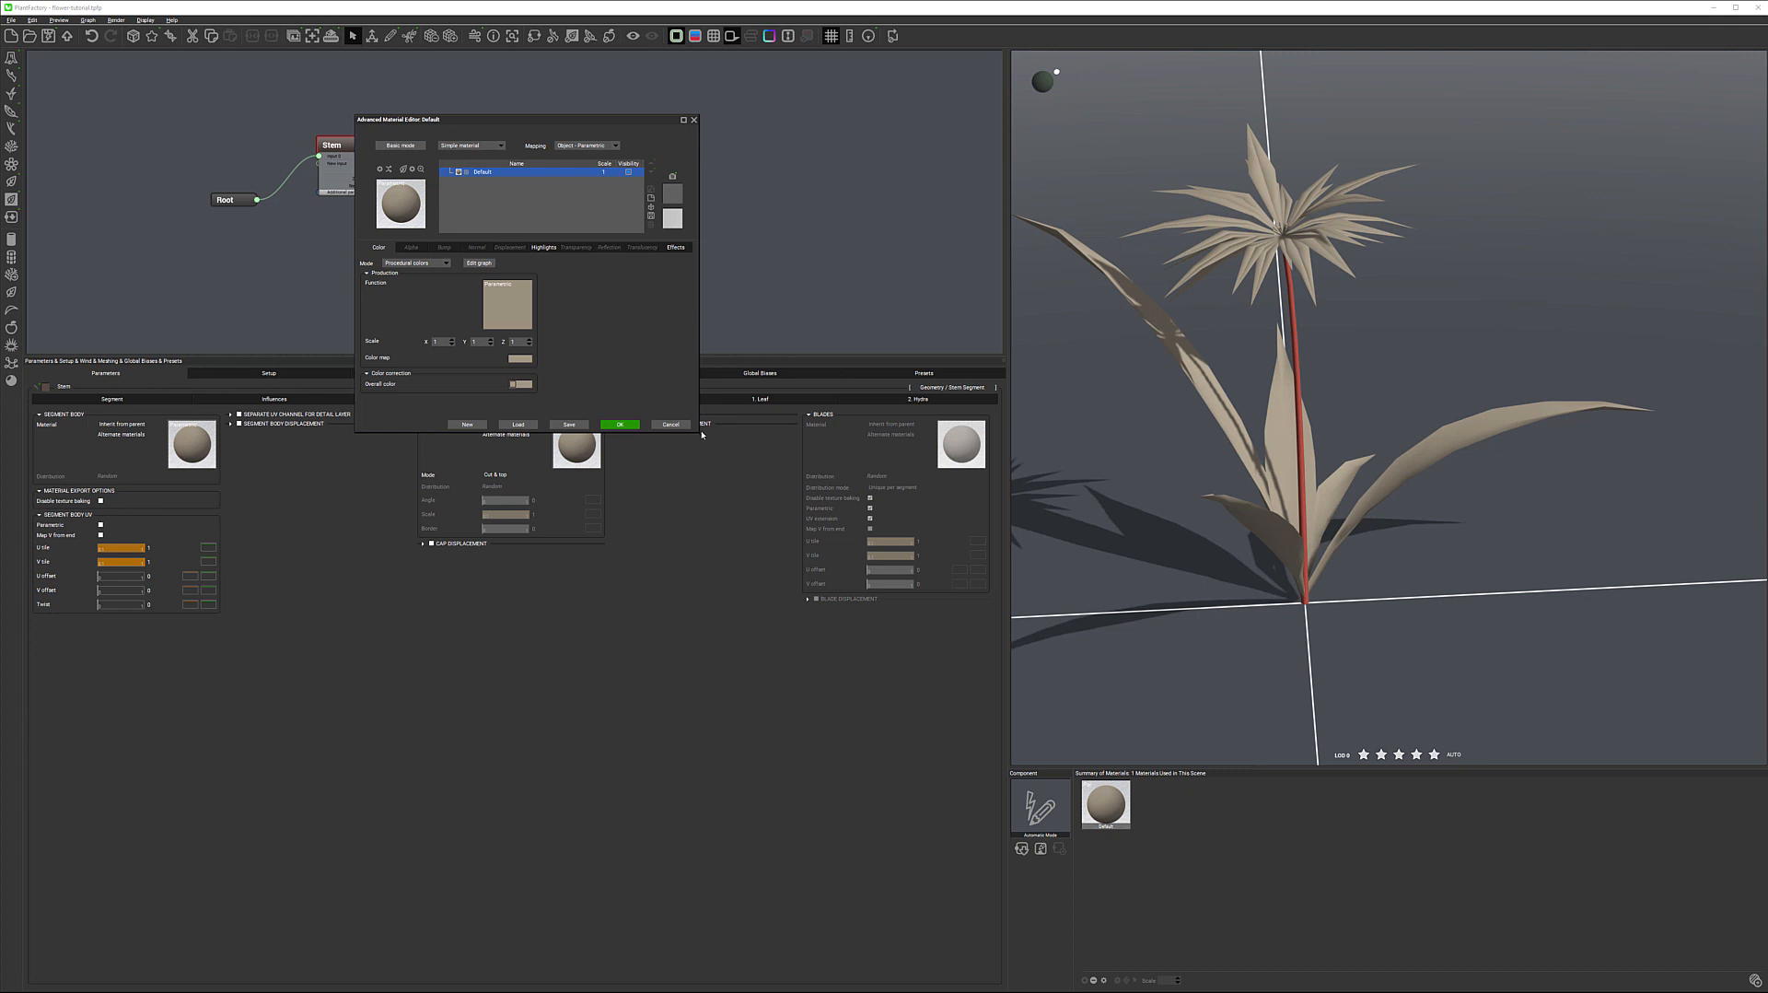
{"action": "left_click_drag", "start_coordinate": [696, 433], "coordinate": [1109, 605]}
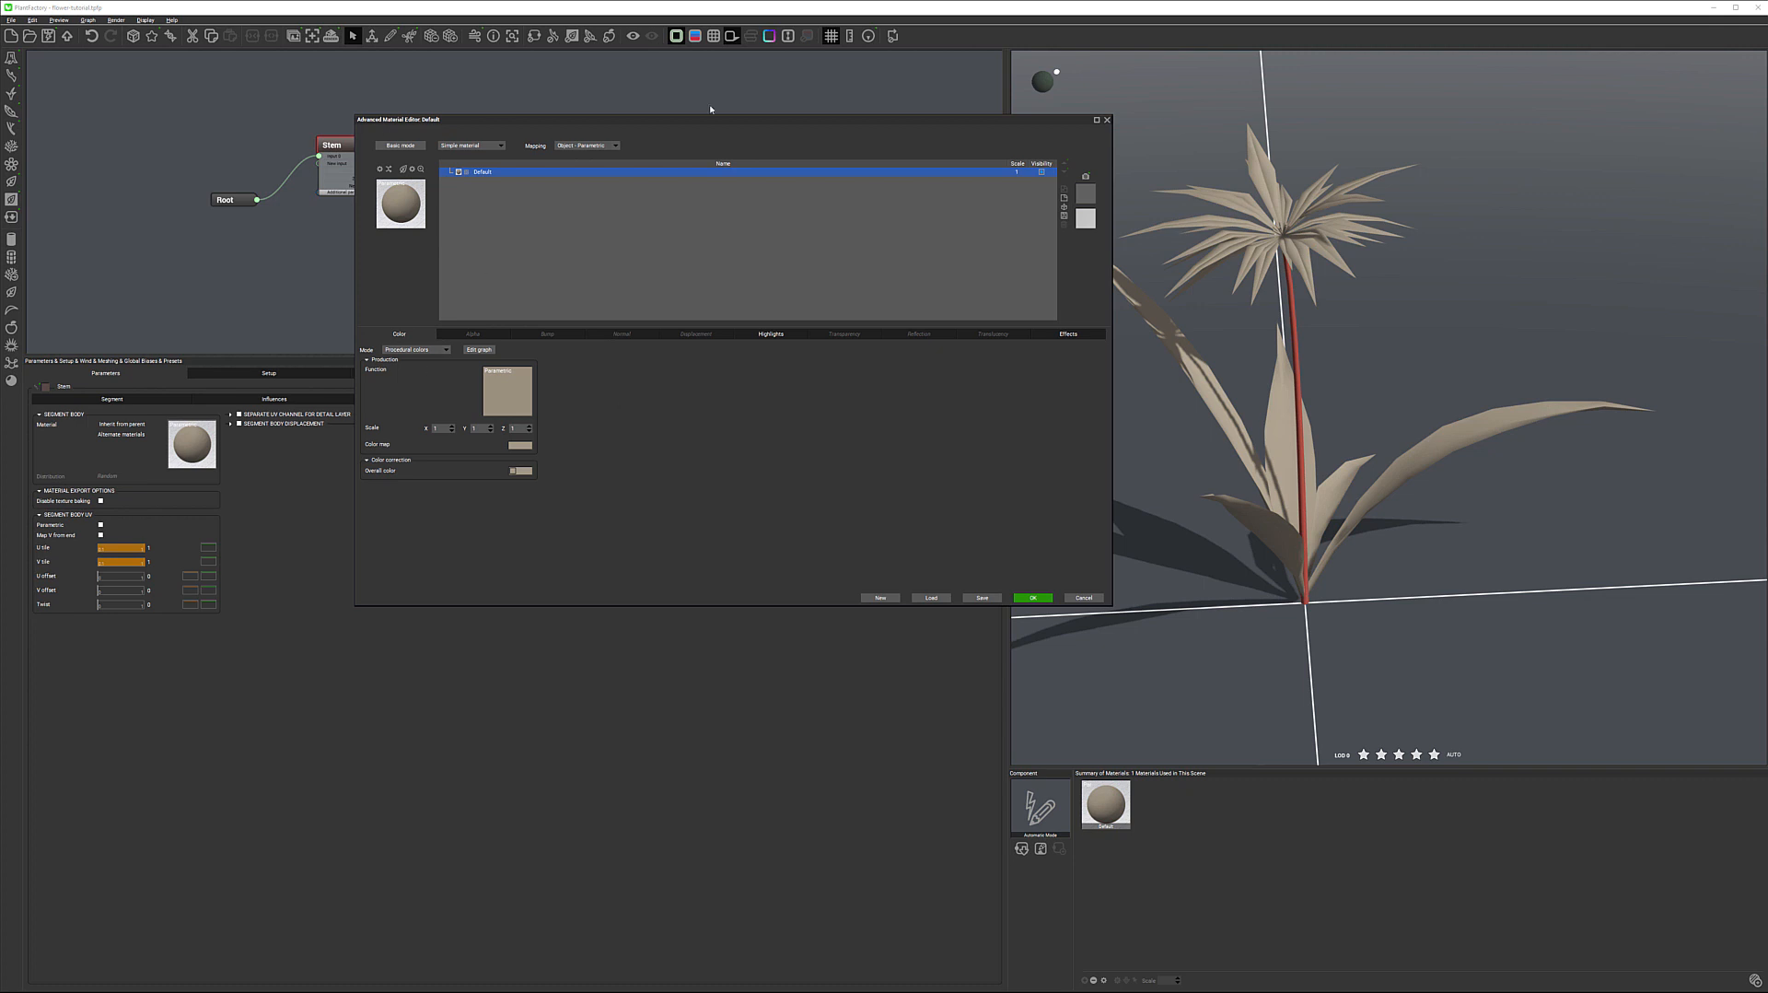
{"action": "left_click_drag", "start_coordinate": [710, 122], "coordinate": [741, 313]}
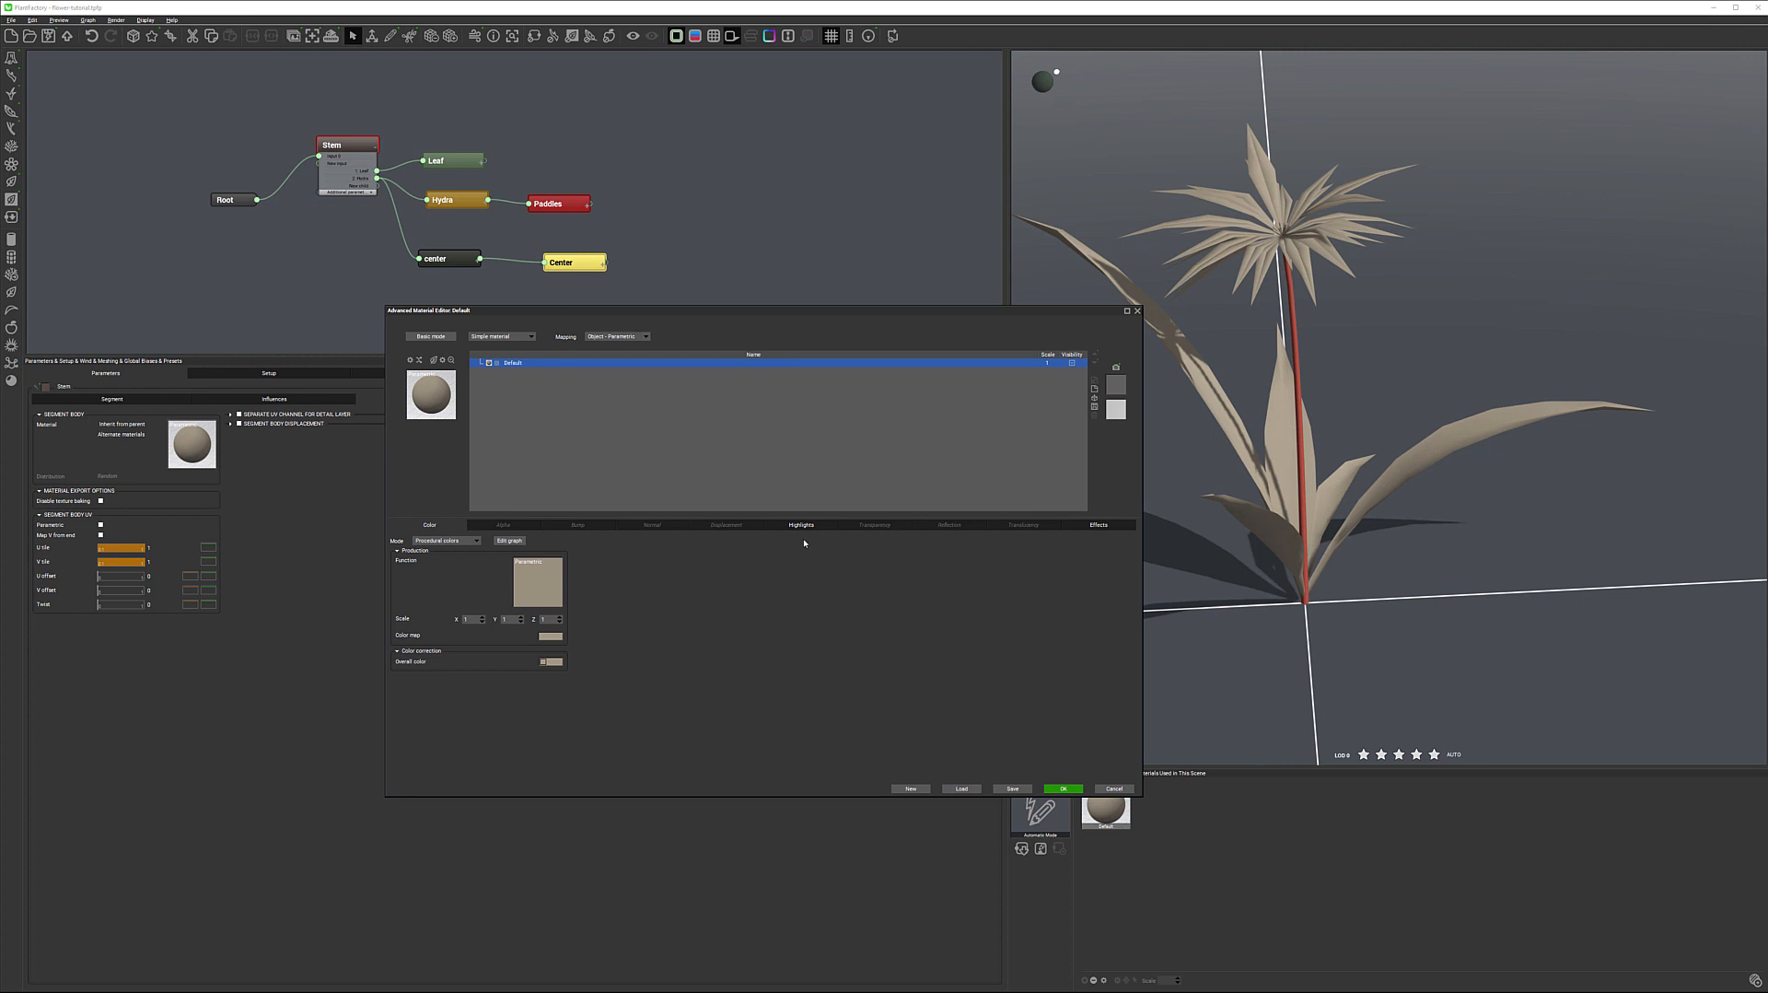
{"action": "left_click", "coordinate": [646, 336]}
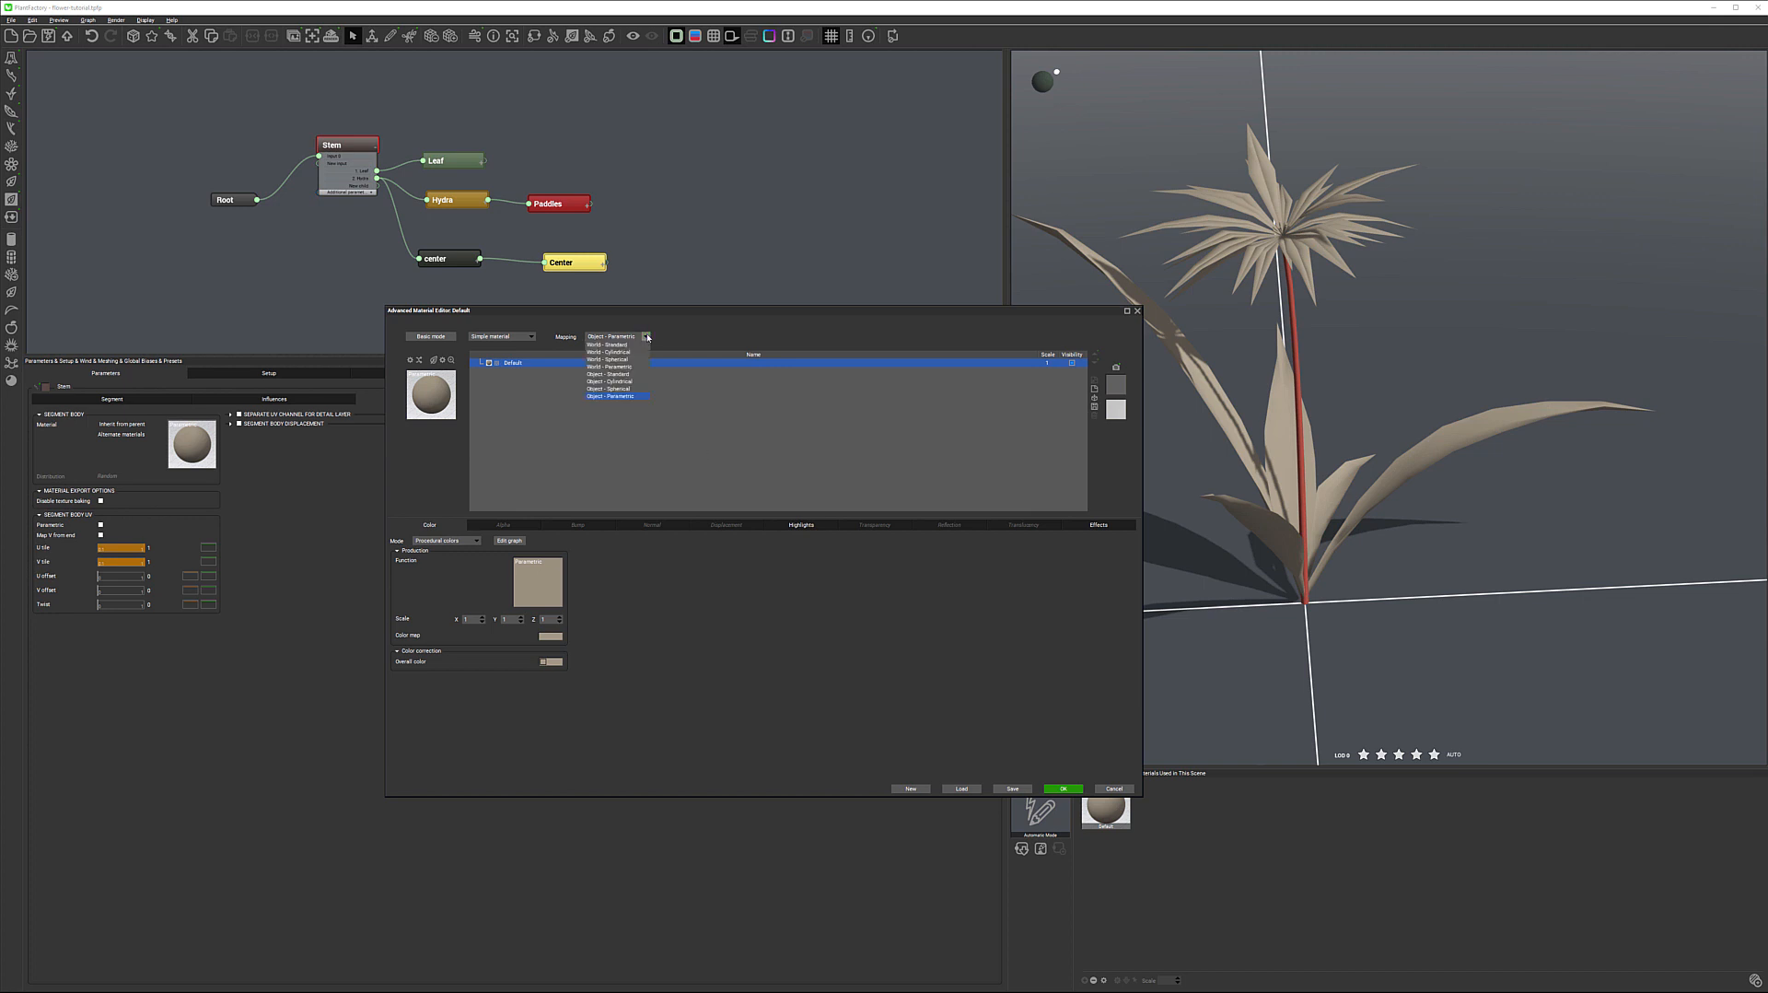
{"action": "left_click", "coordinate": [690, 339]}
{"action": "left_click", "coordinate": [527, 336]}
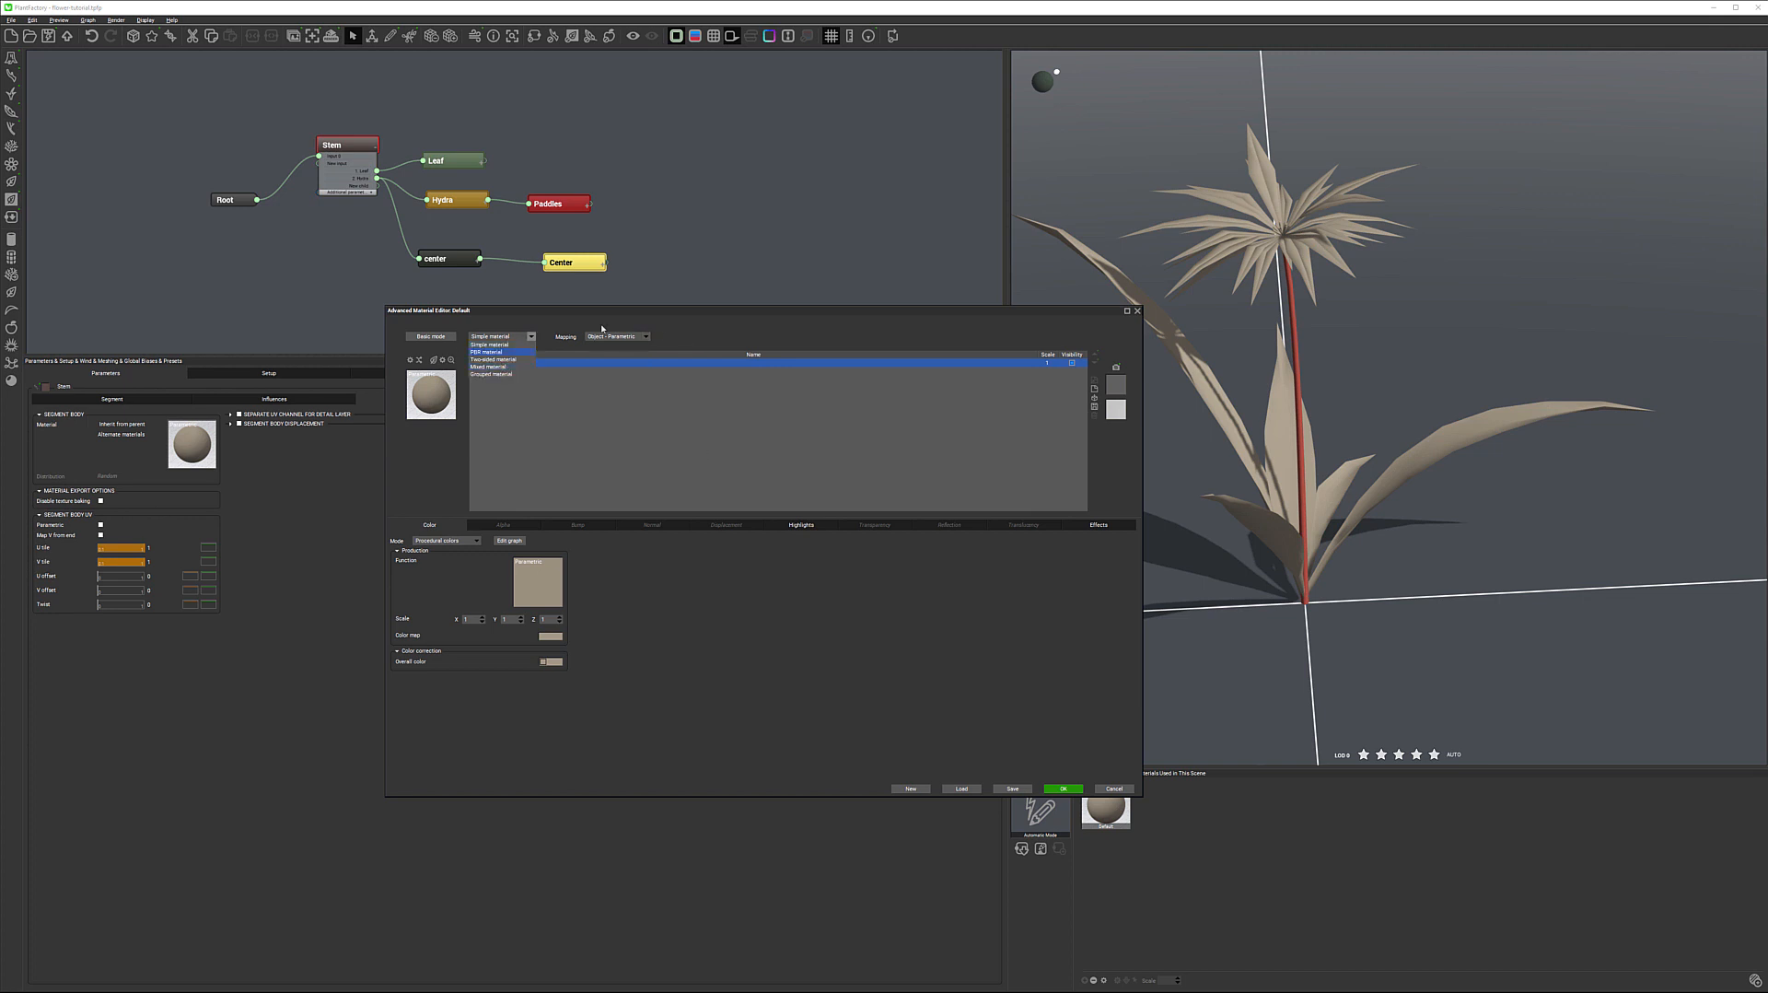
{"action": "left_click", "coordinate": [760, 342]}
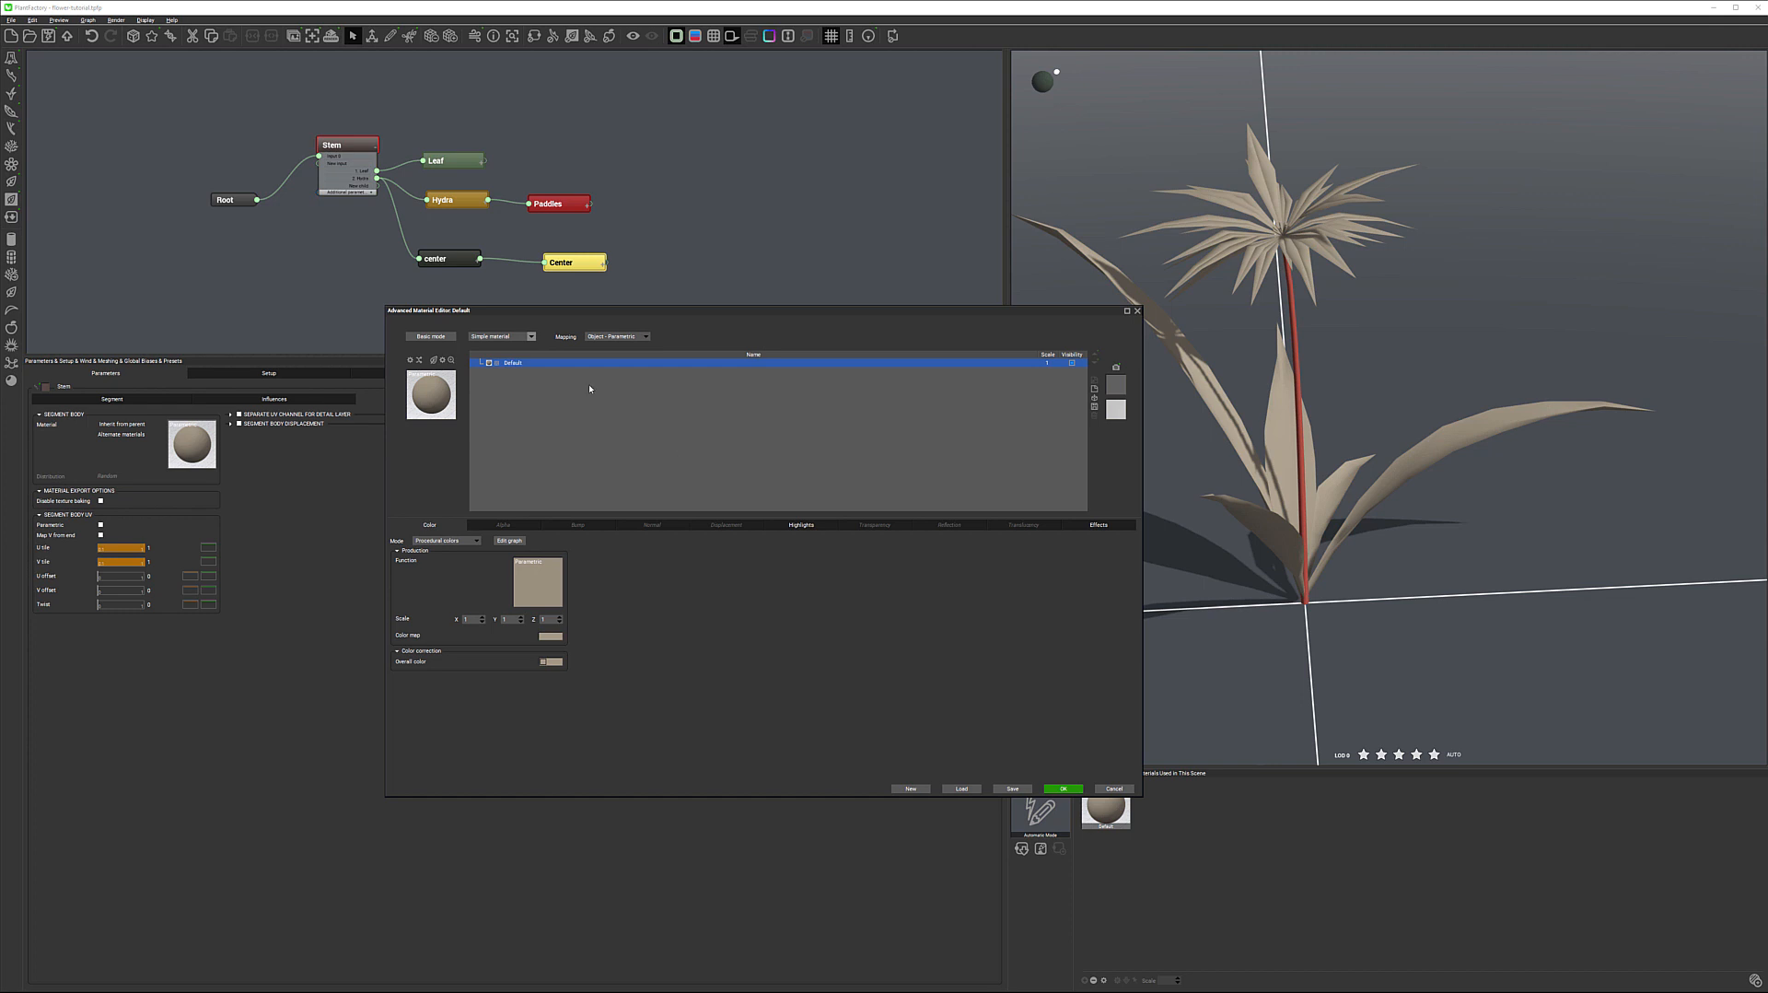
{"action": "left_click", "coordinate": [530, 337]}
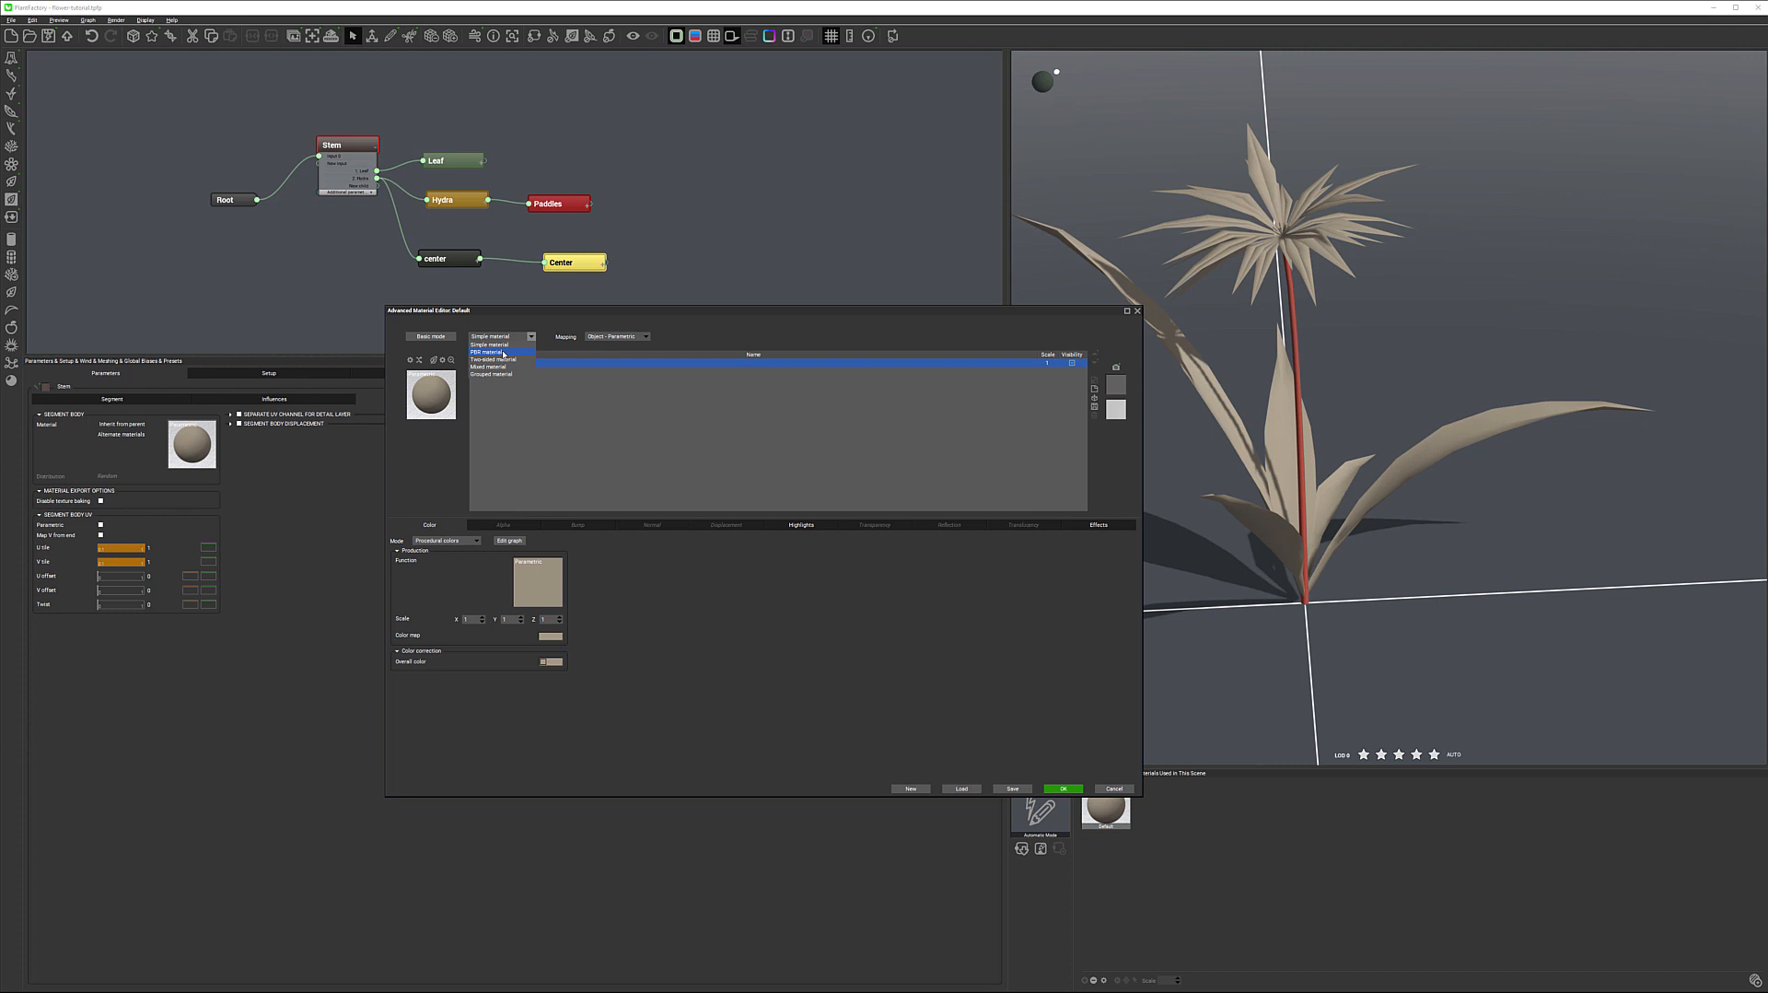
{"action": "left_click", "coordinate": [813, 335]}
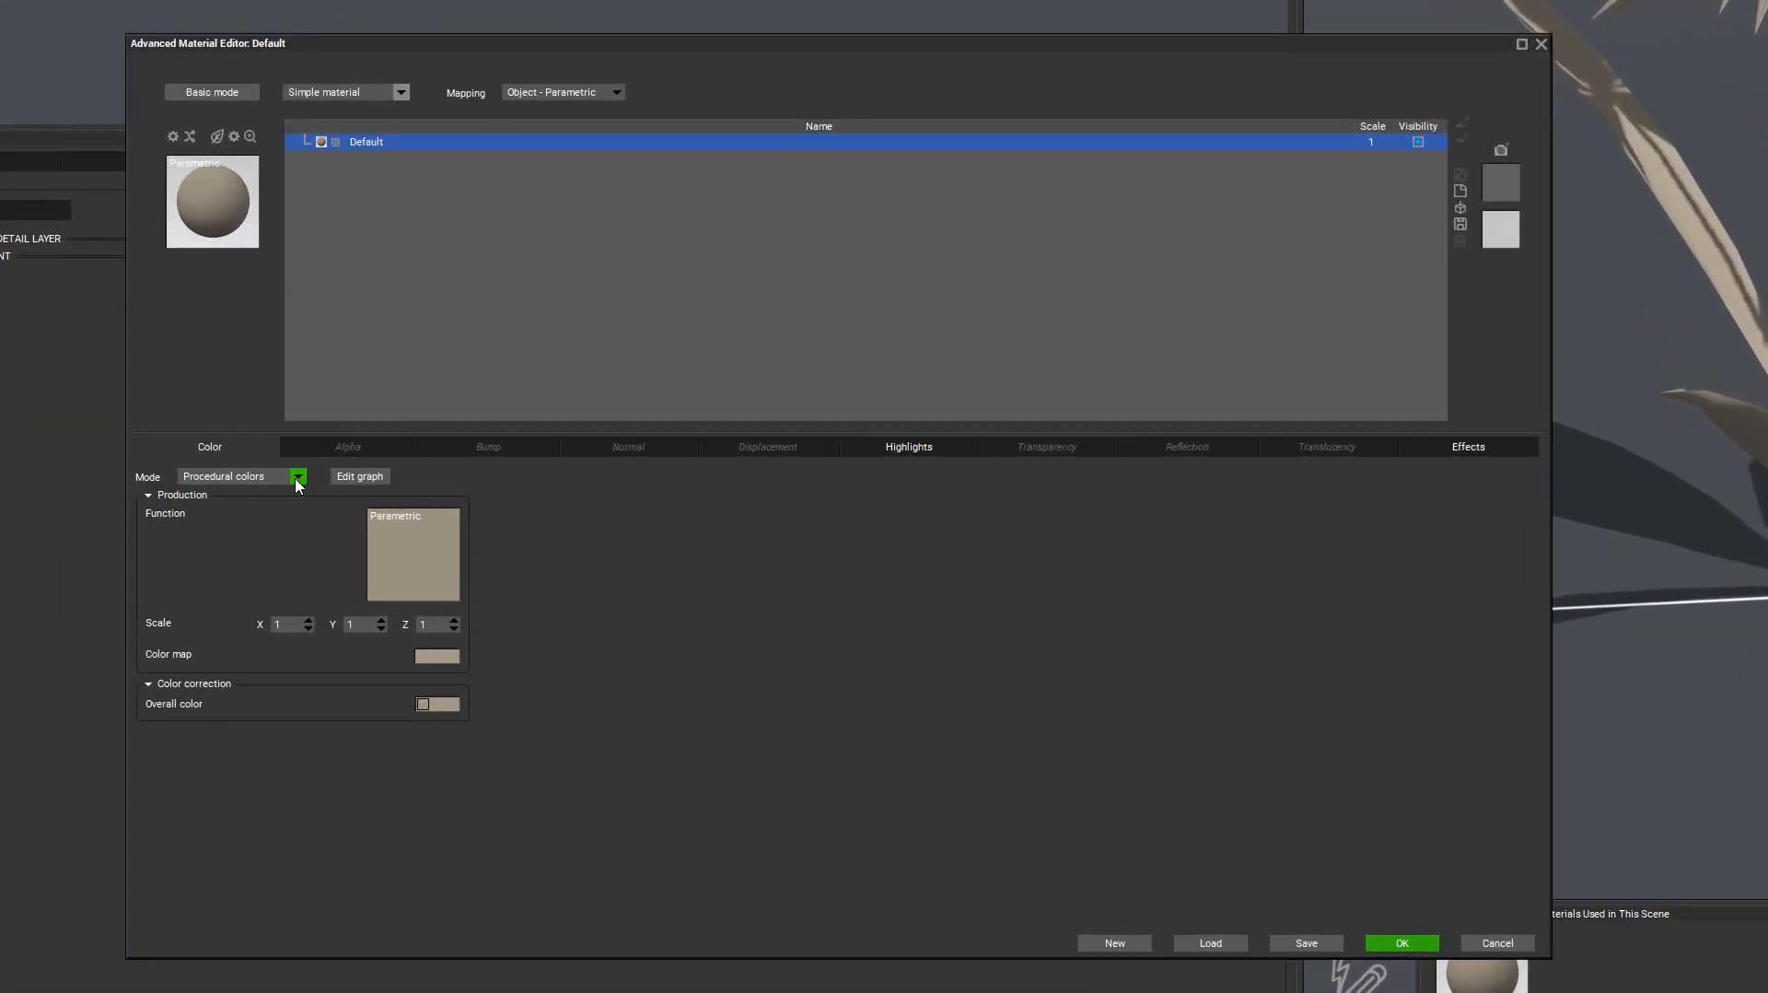
Step: Set the stem material's color mode to Natural grain and change Color 1 to a dark green
{"action": "left_click", "coordinate": [298, 476]}
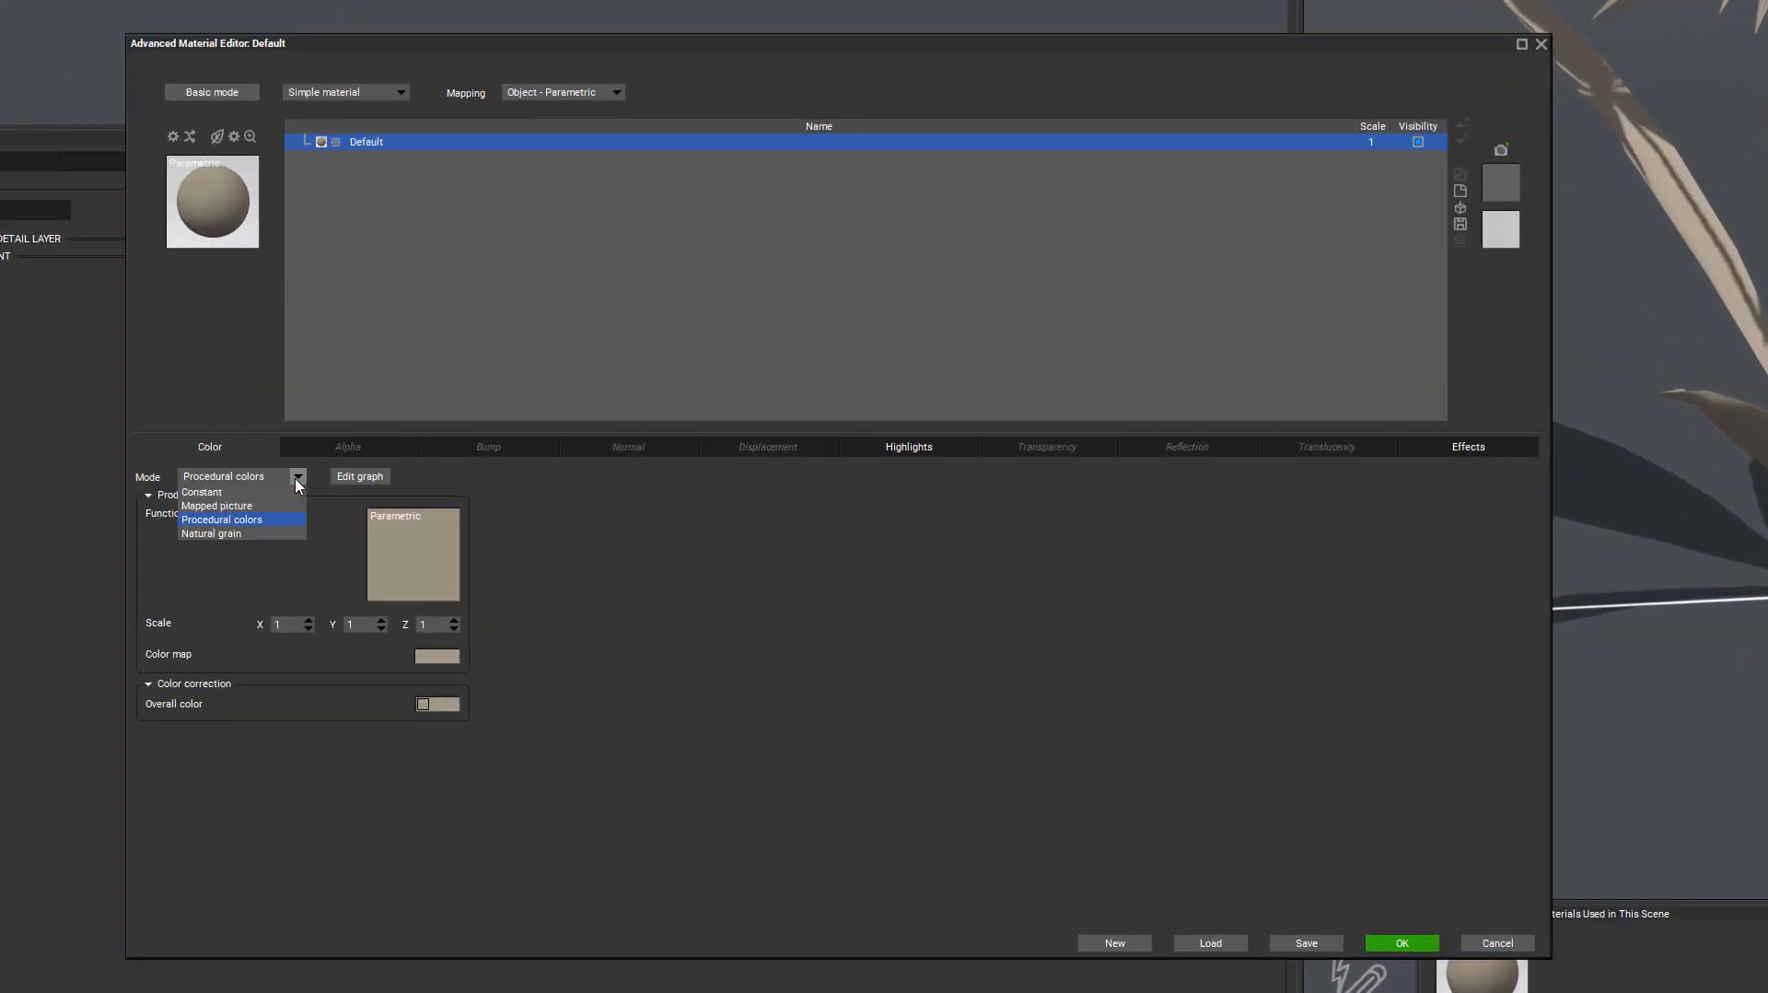
{"action": "left_click", "coordinate": [230, 537]}
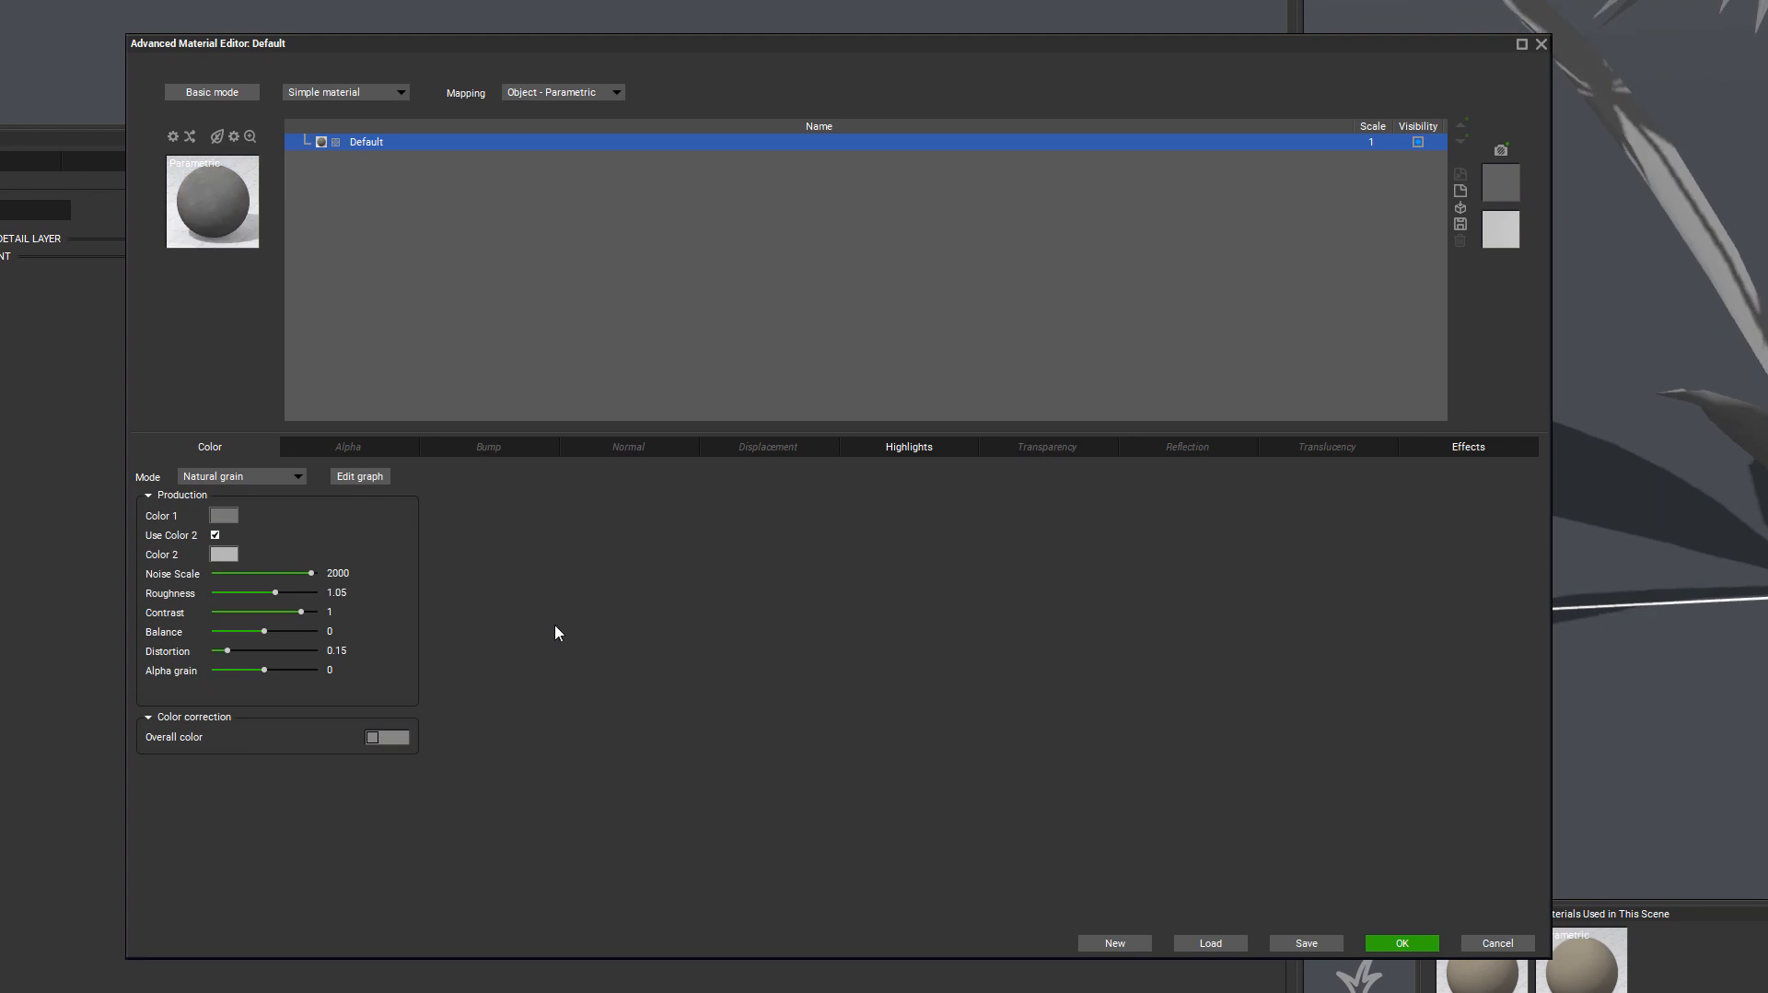
{"action": "left_click", "coordinate": [226, 516]}
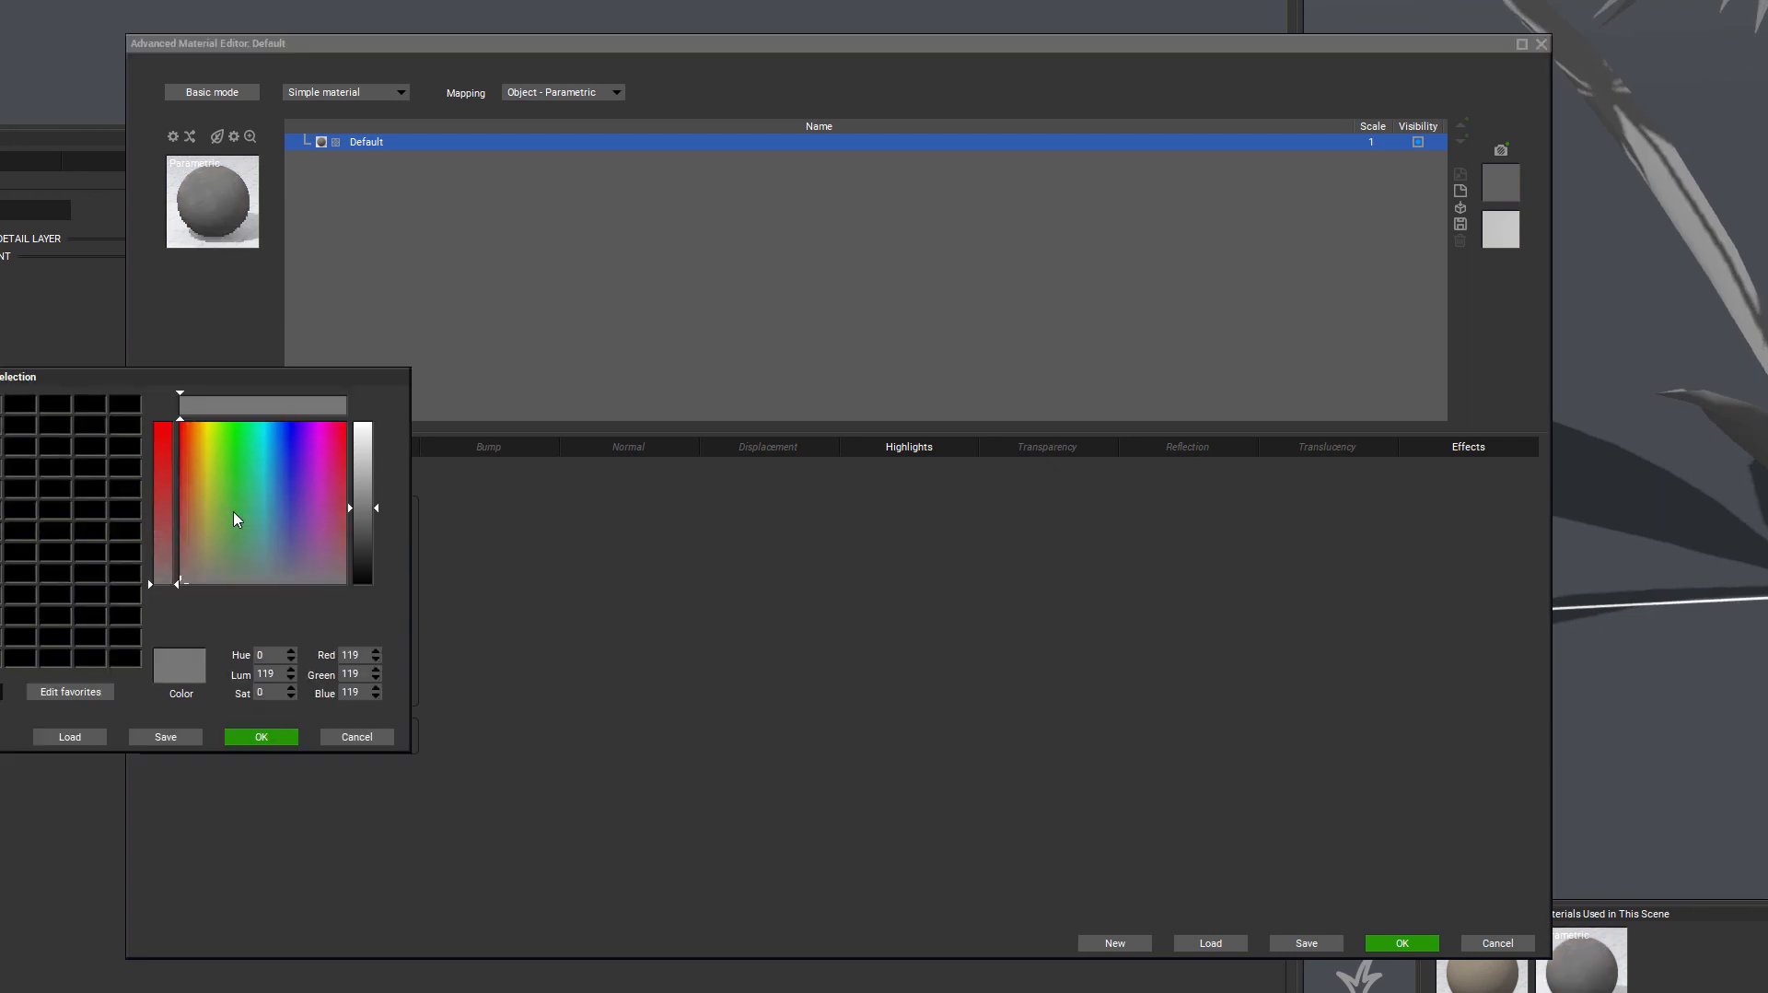
{"action": "left_click", "coordinate": [224, 524]}
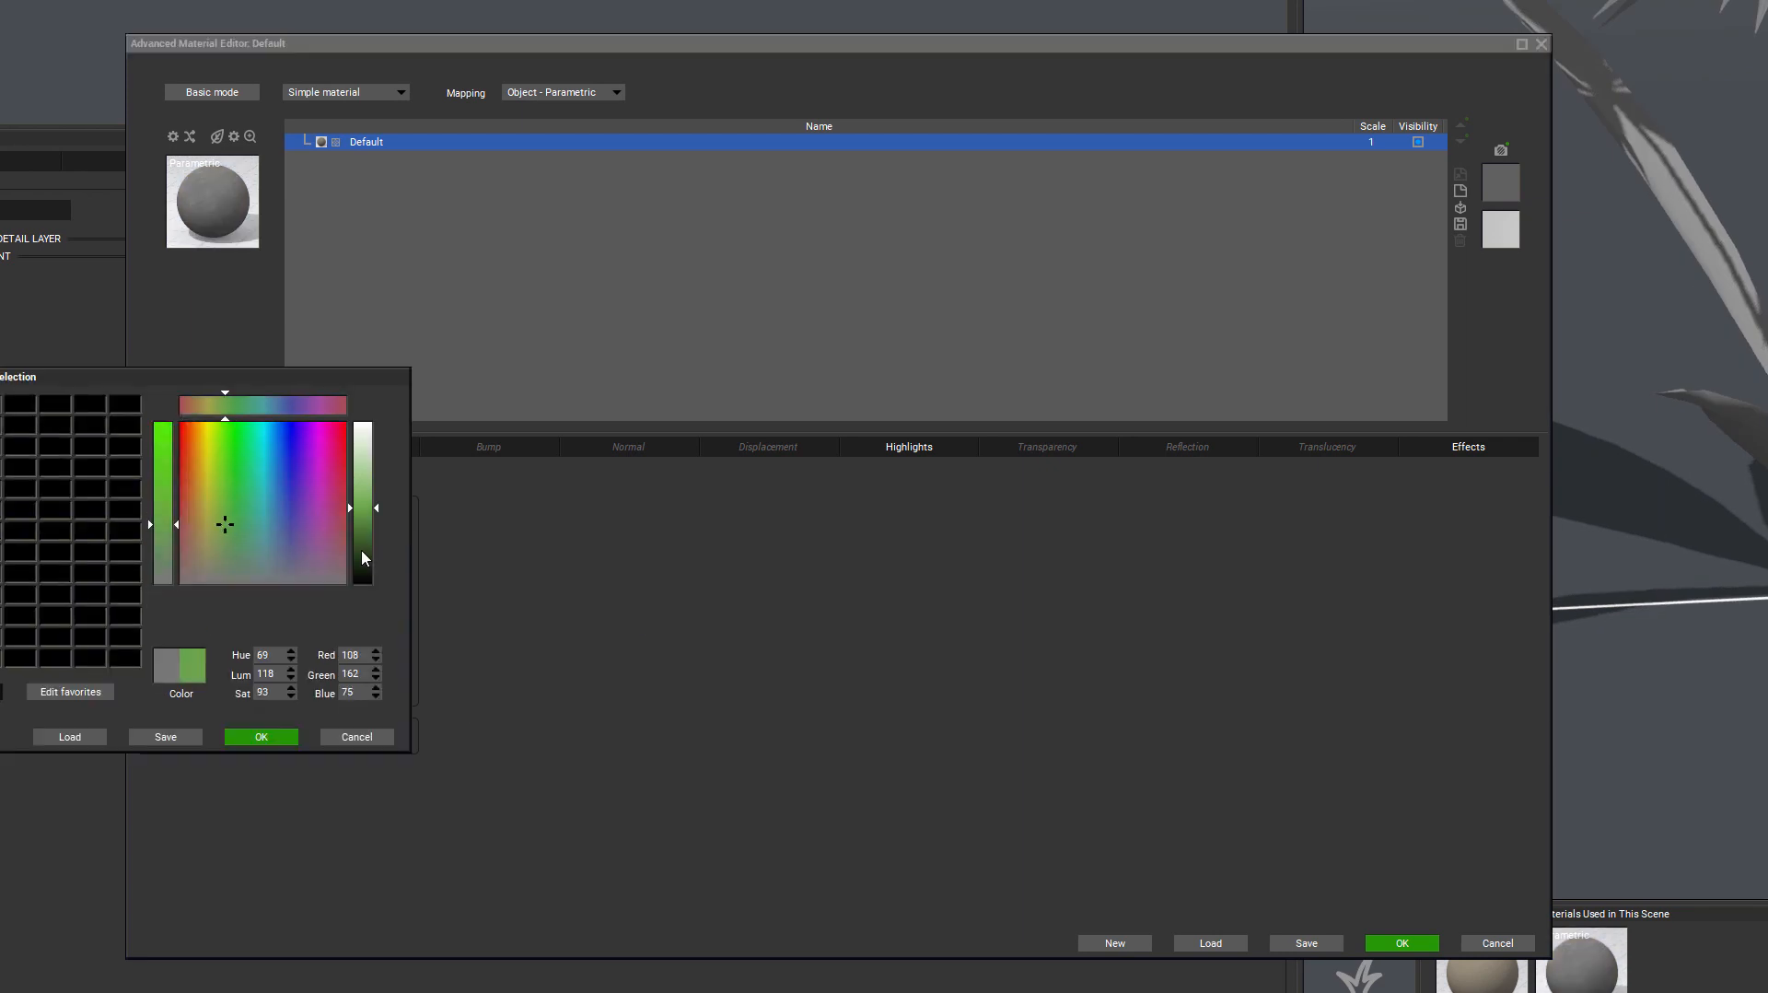
{"action": "left_click", "coordinate": [368, 566]}
{"action": "left_click", "coordinate": [262, 736]}
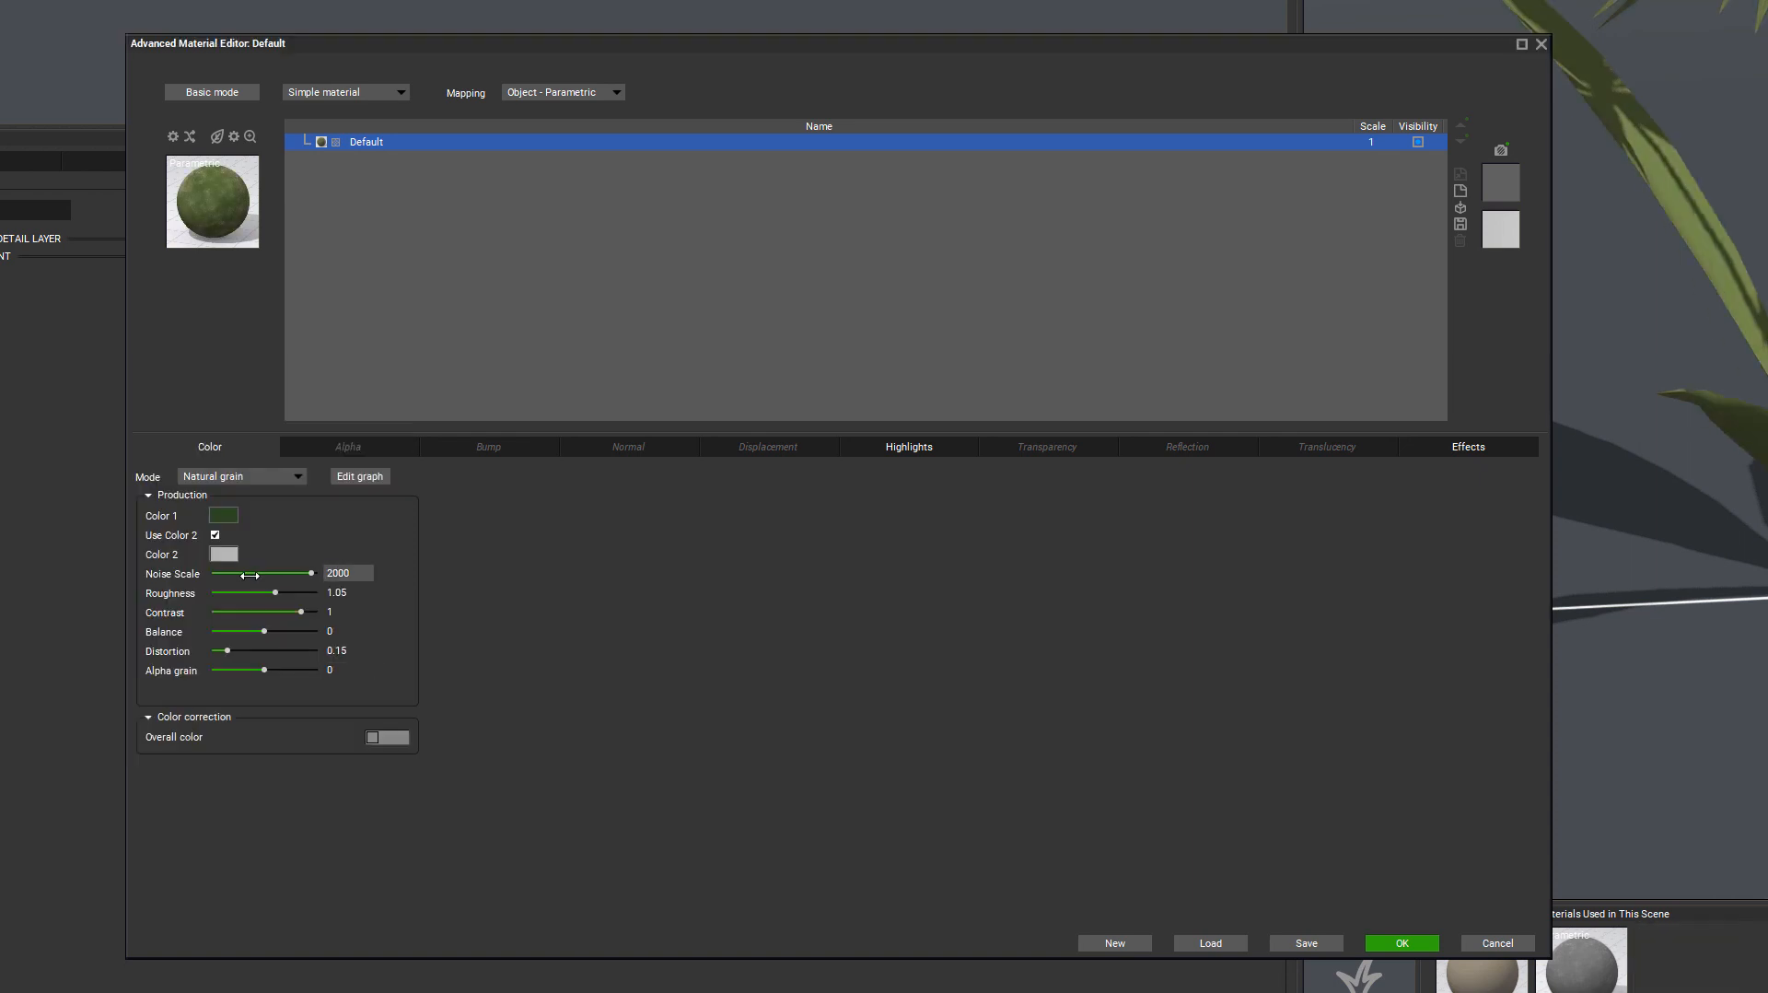
Step: Change Color 2 of the natural grain to a light yellowish green
{"action": "left_click", "coordinate": [223, 554]}
{"action": "left_click", "coordinate": [190, 592]}
{"action": "left_click_drag", "start_coordinate": [191, 592], "coordinate": [204, 587]}
{"action": "left_click_drag", "start_coordinate": [366, 513], "coordinate": [357, 552]}
{"action": "left_click_drag", "start_coordinate": [205, 586], "coordinate": [201, 578]}
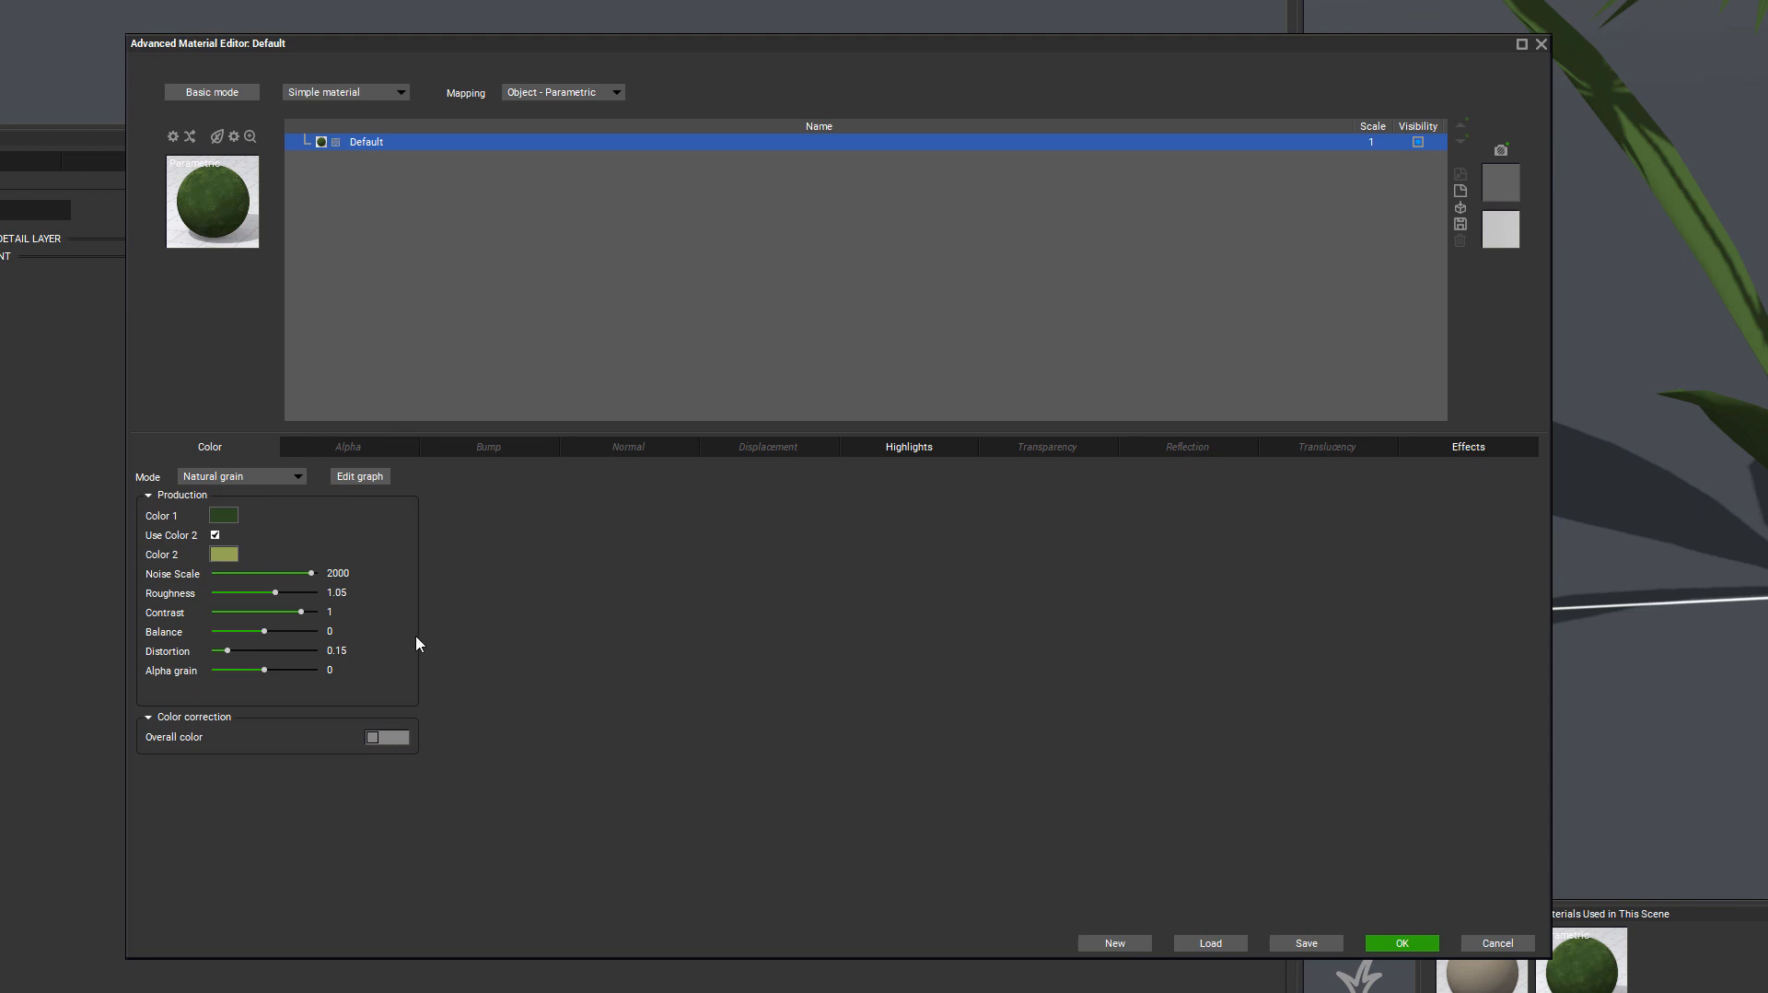
Step: Give the material's highlights a pale cream color and raise their global intensity and global size
{"action": "left_click", "coordinate": [925, 448]}
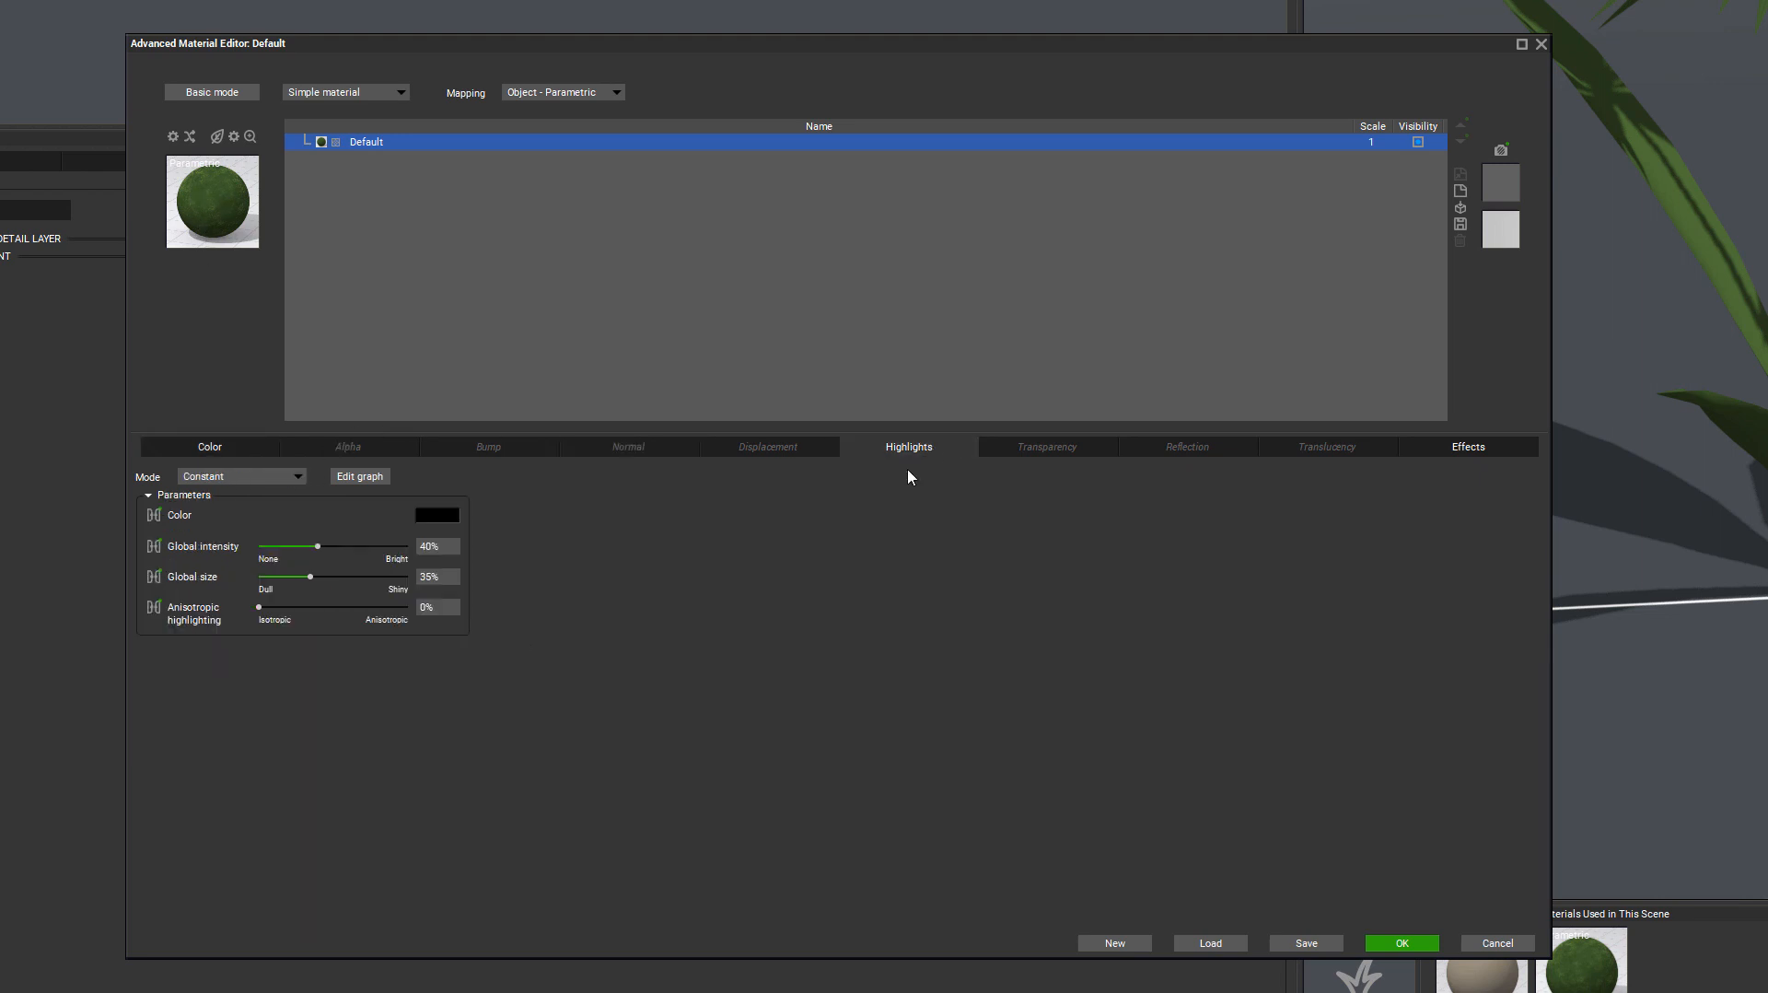
{"action": "left_click", "coordinate": [438, 515]}
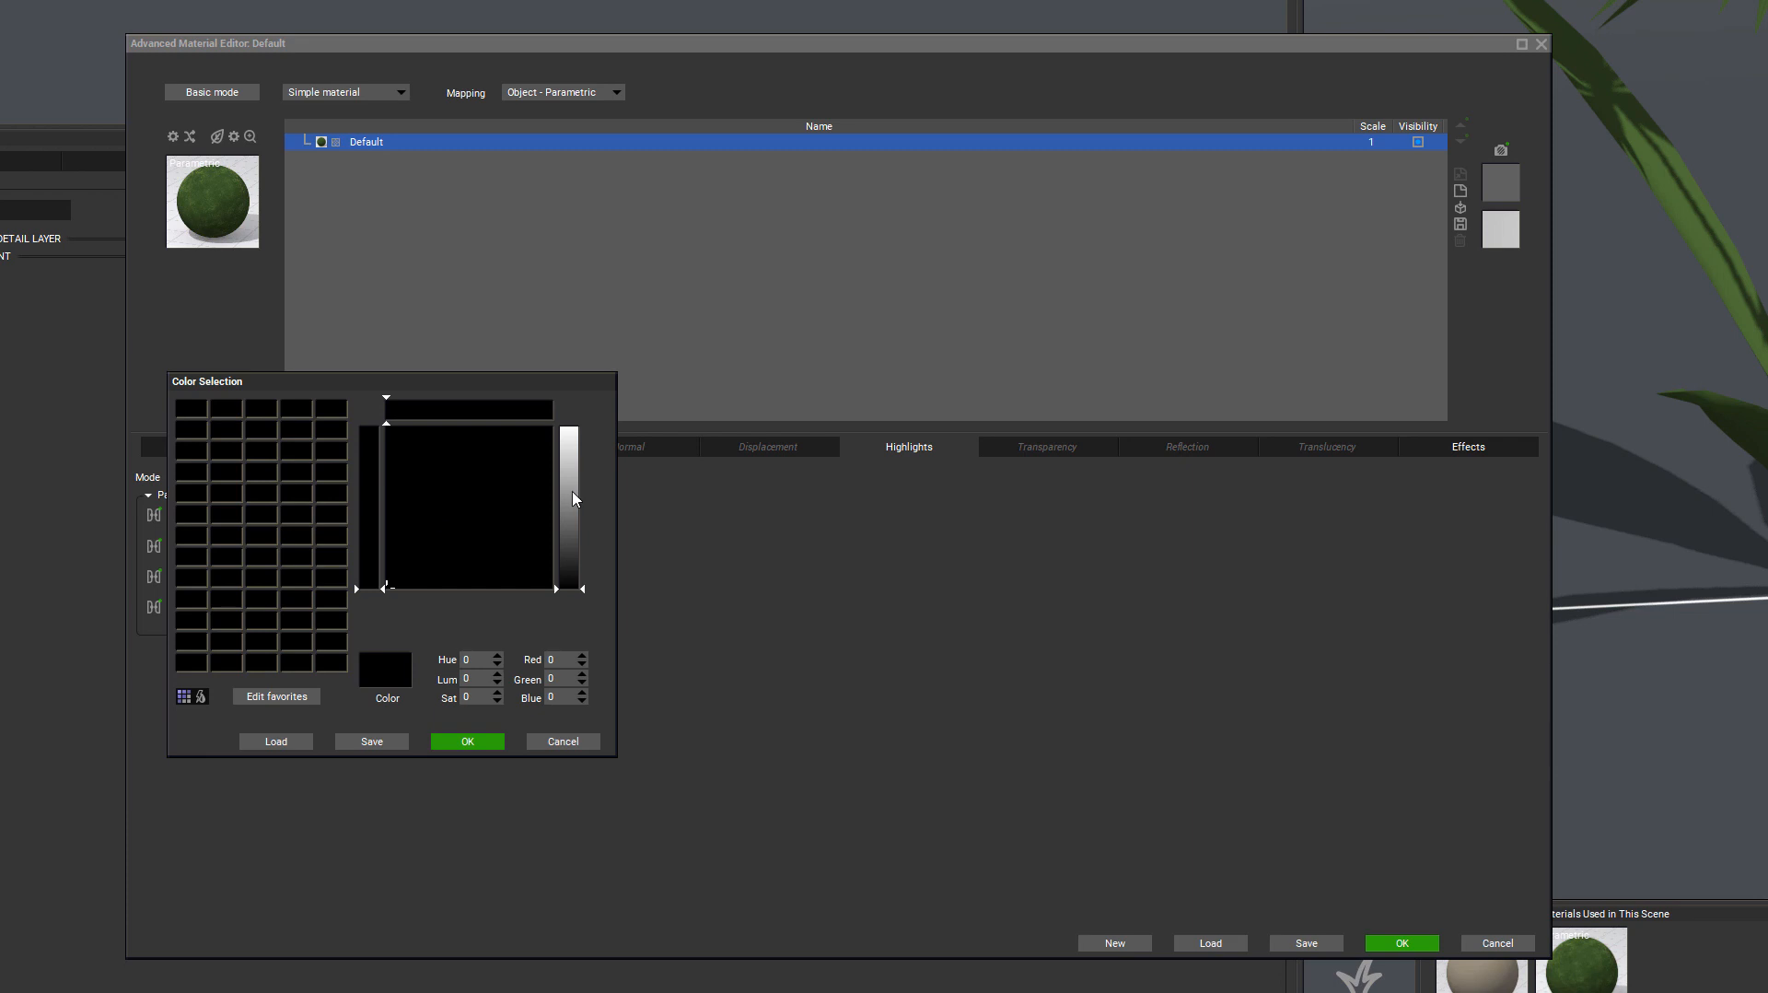
{"action": "left_click", "coordinate": [570, 448]}
{"action": "left_click", "coordinate": [401, 464]}
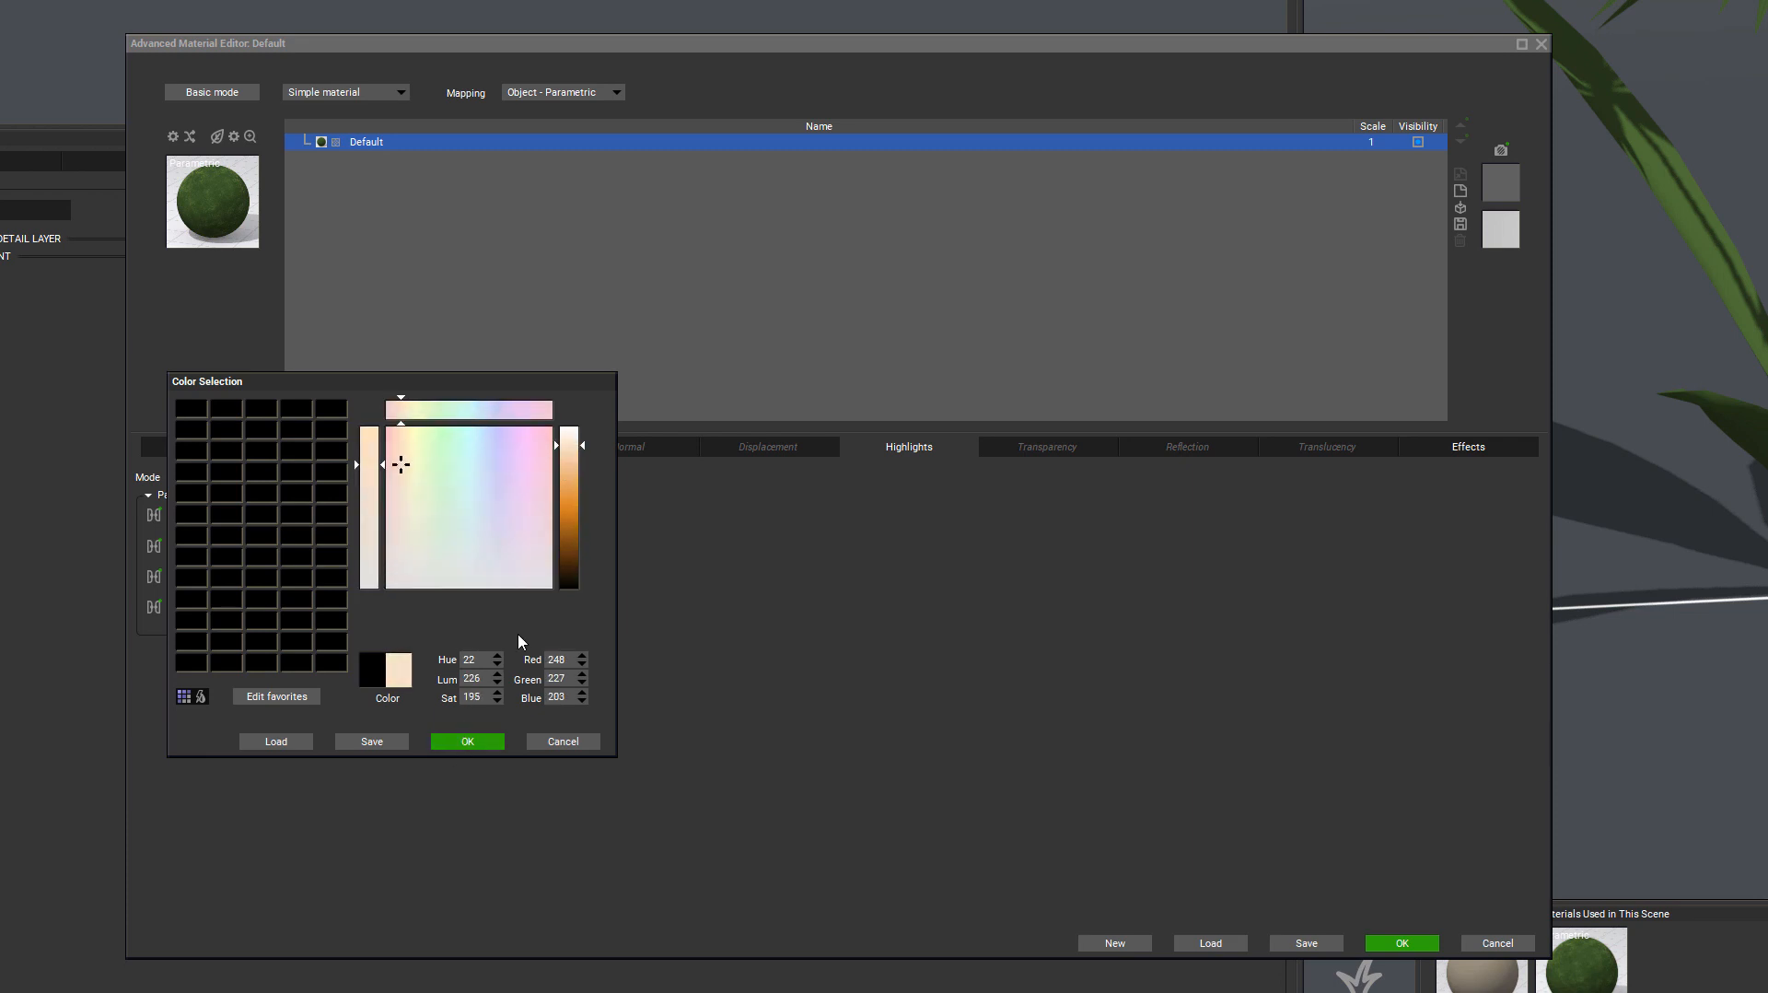
{"action": "left_click", "coordinate": [481, 745]}
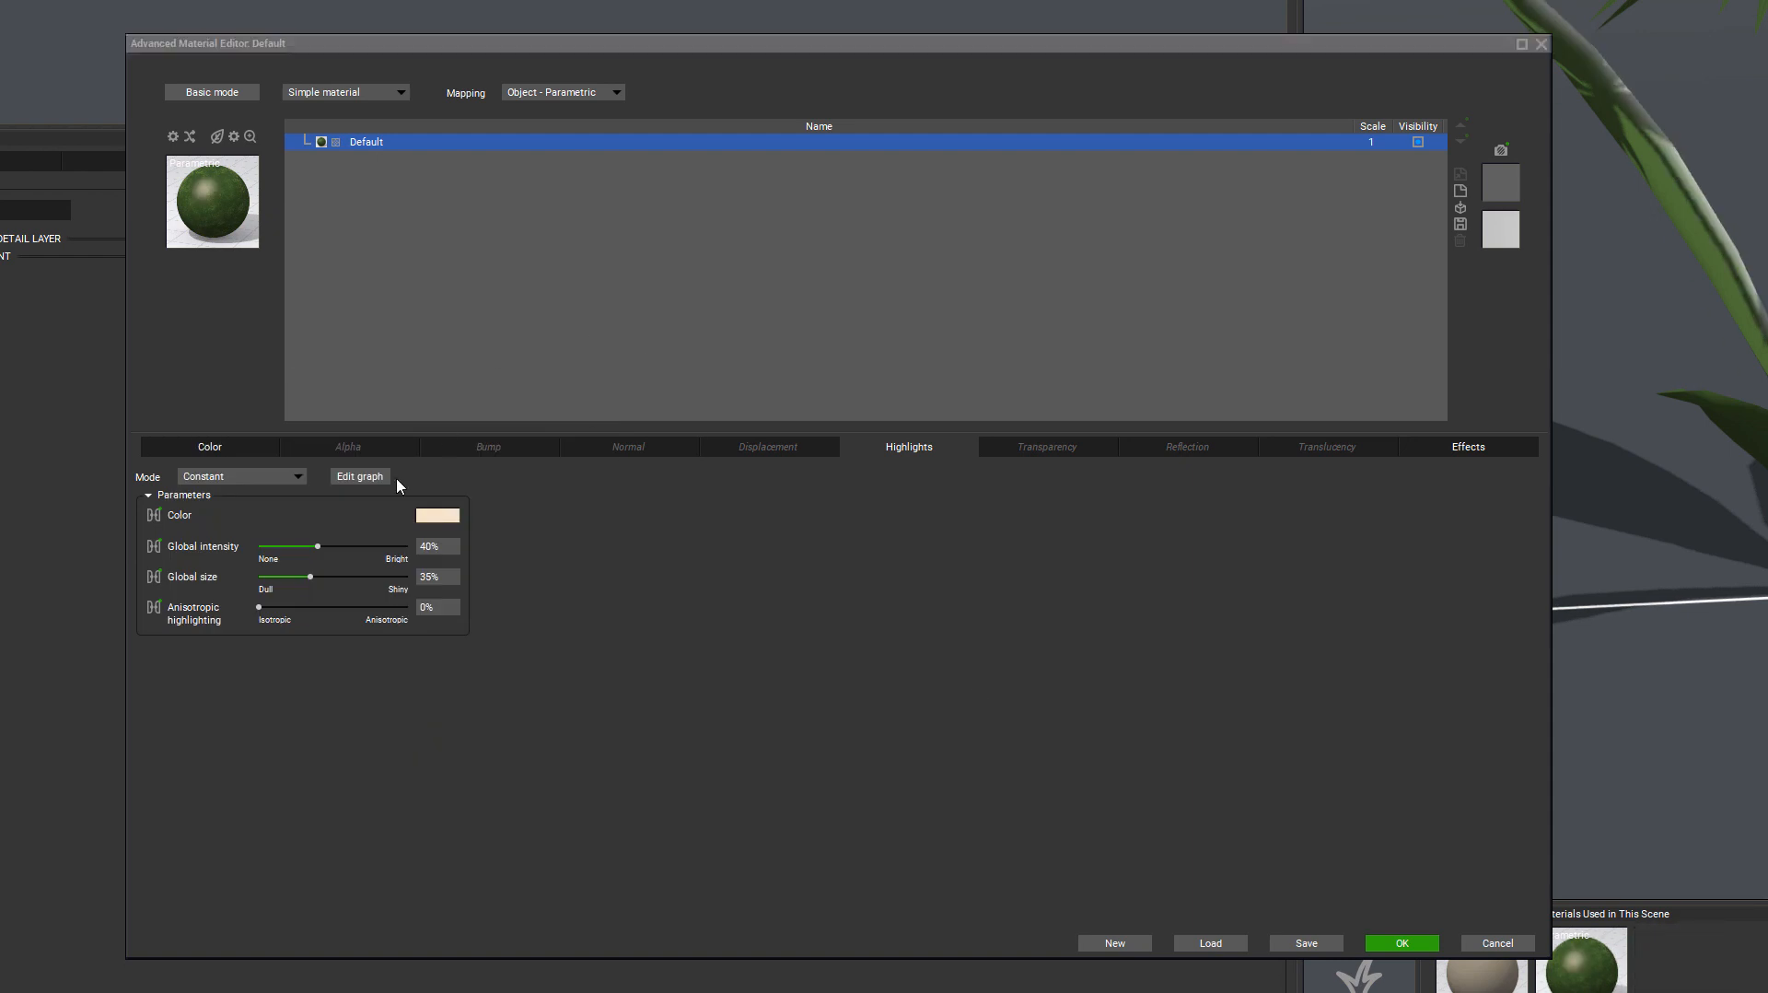
{"action": "mouse_move", "coordinate": [317, 546]}
{"action": "left_mouse_down"}
{"action": "mouse_move", "coordinate": [340, 546]}
{"action": "mouse_move", "coordinate": [334, 575]}
{"action": "left_mouse_up"}
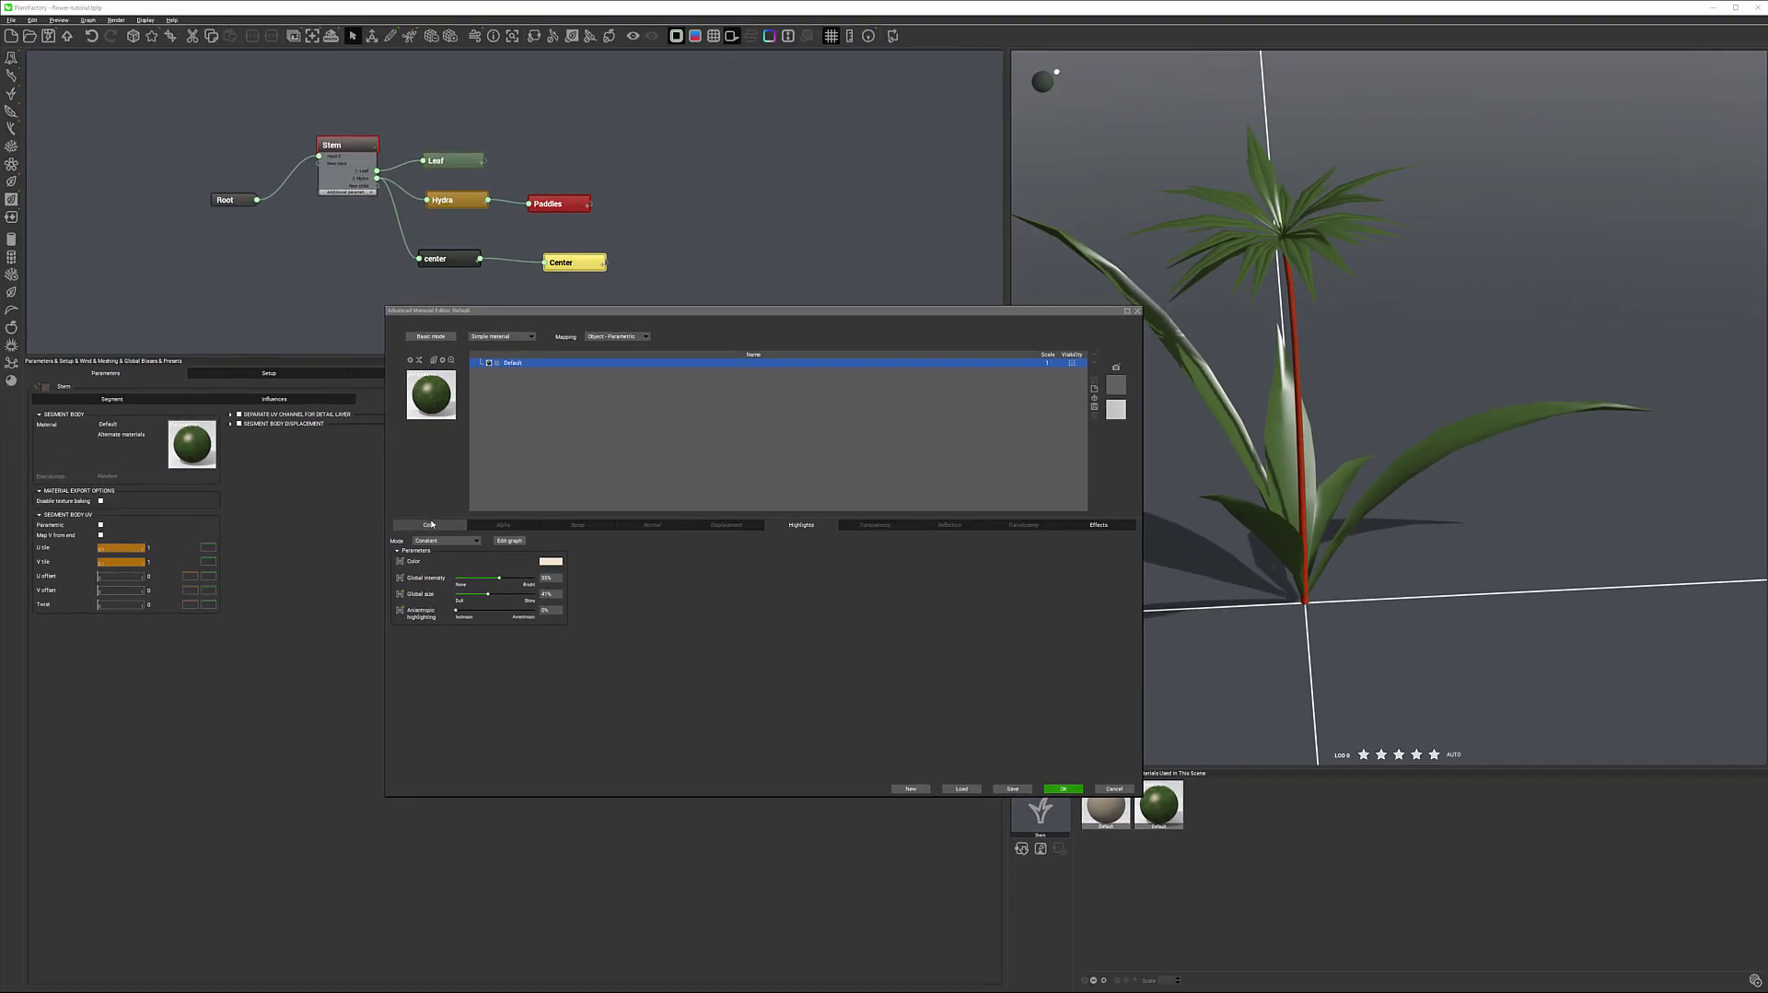
Step: Open the function graph of the material's color and move the material editor clear of the graph
{"action": "left_click", "coordinate": [431, 524]}
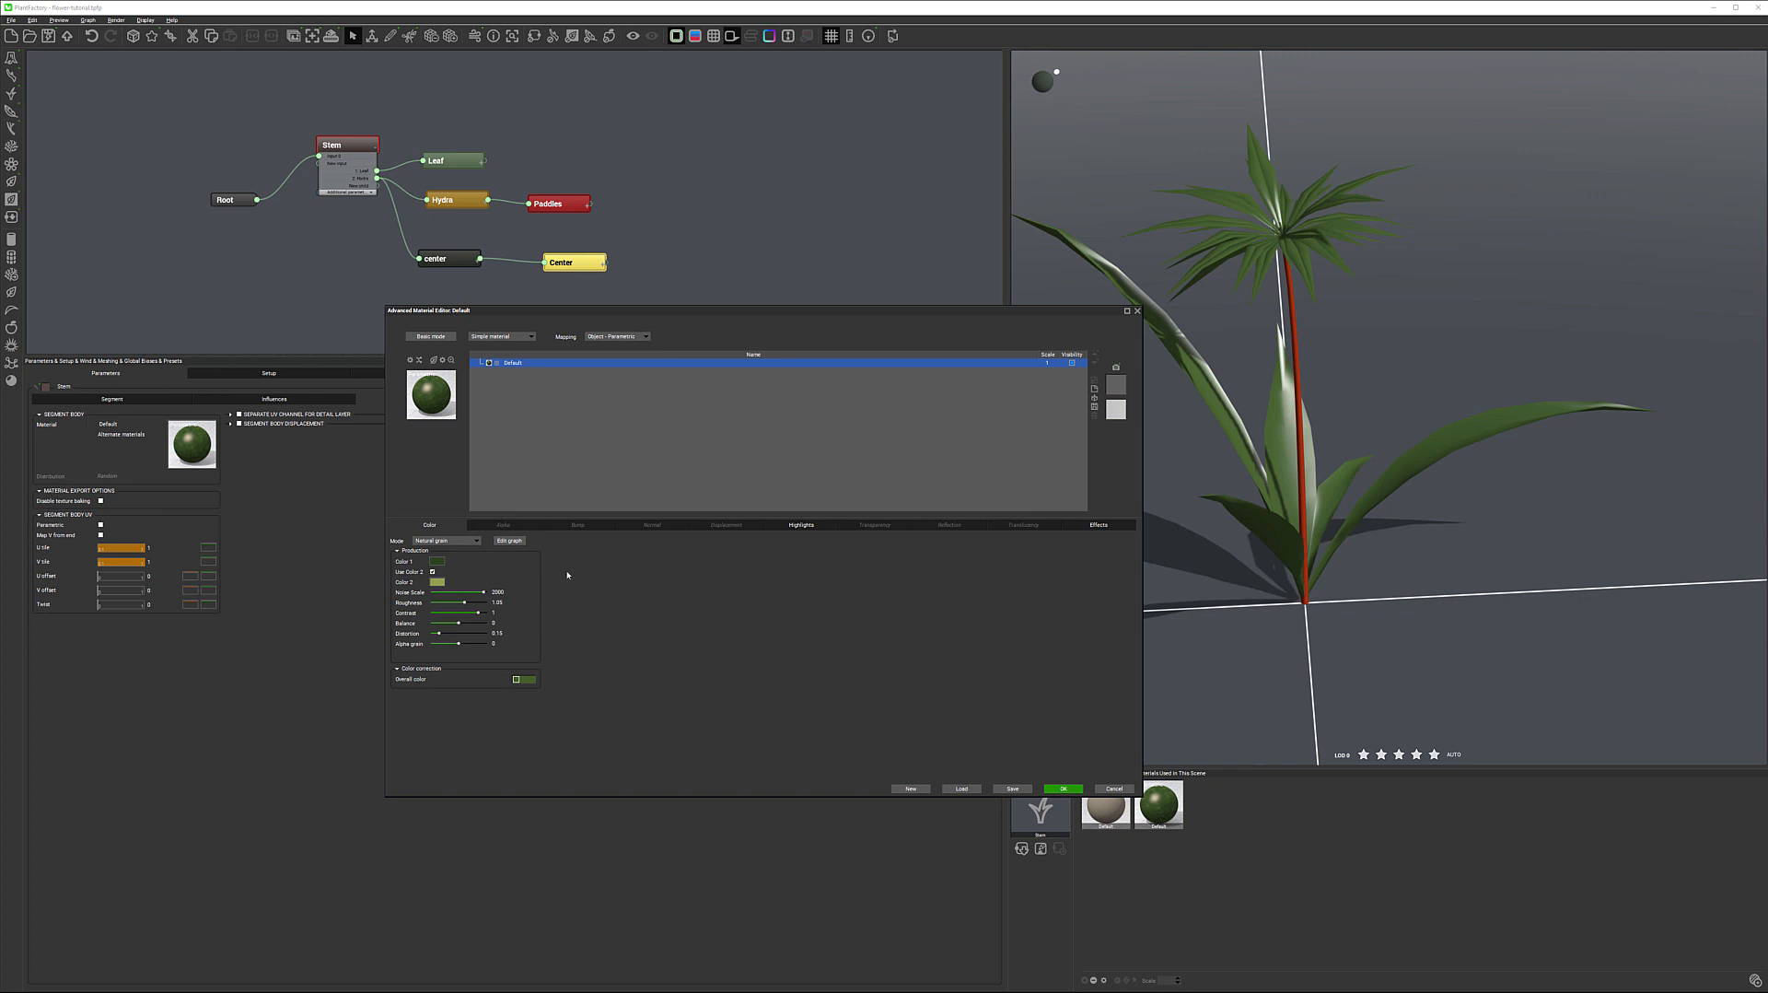
{"action": "left_click", "coordinate": [509, 540]}
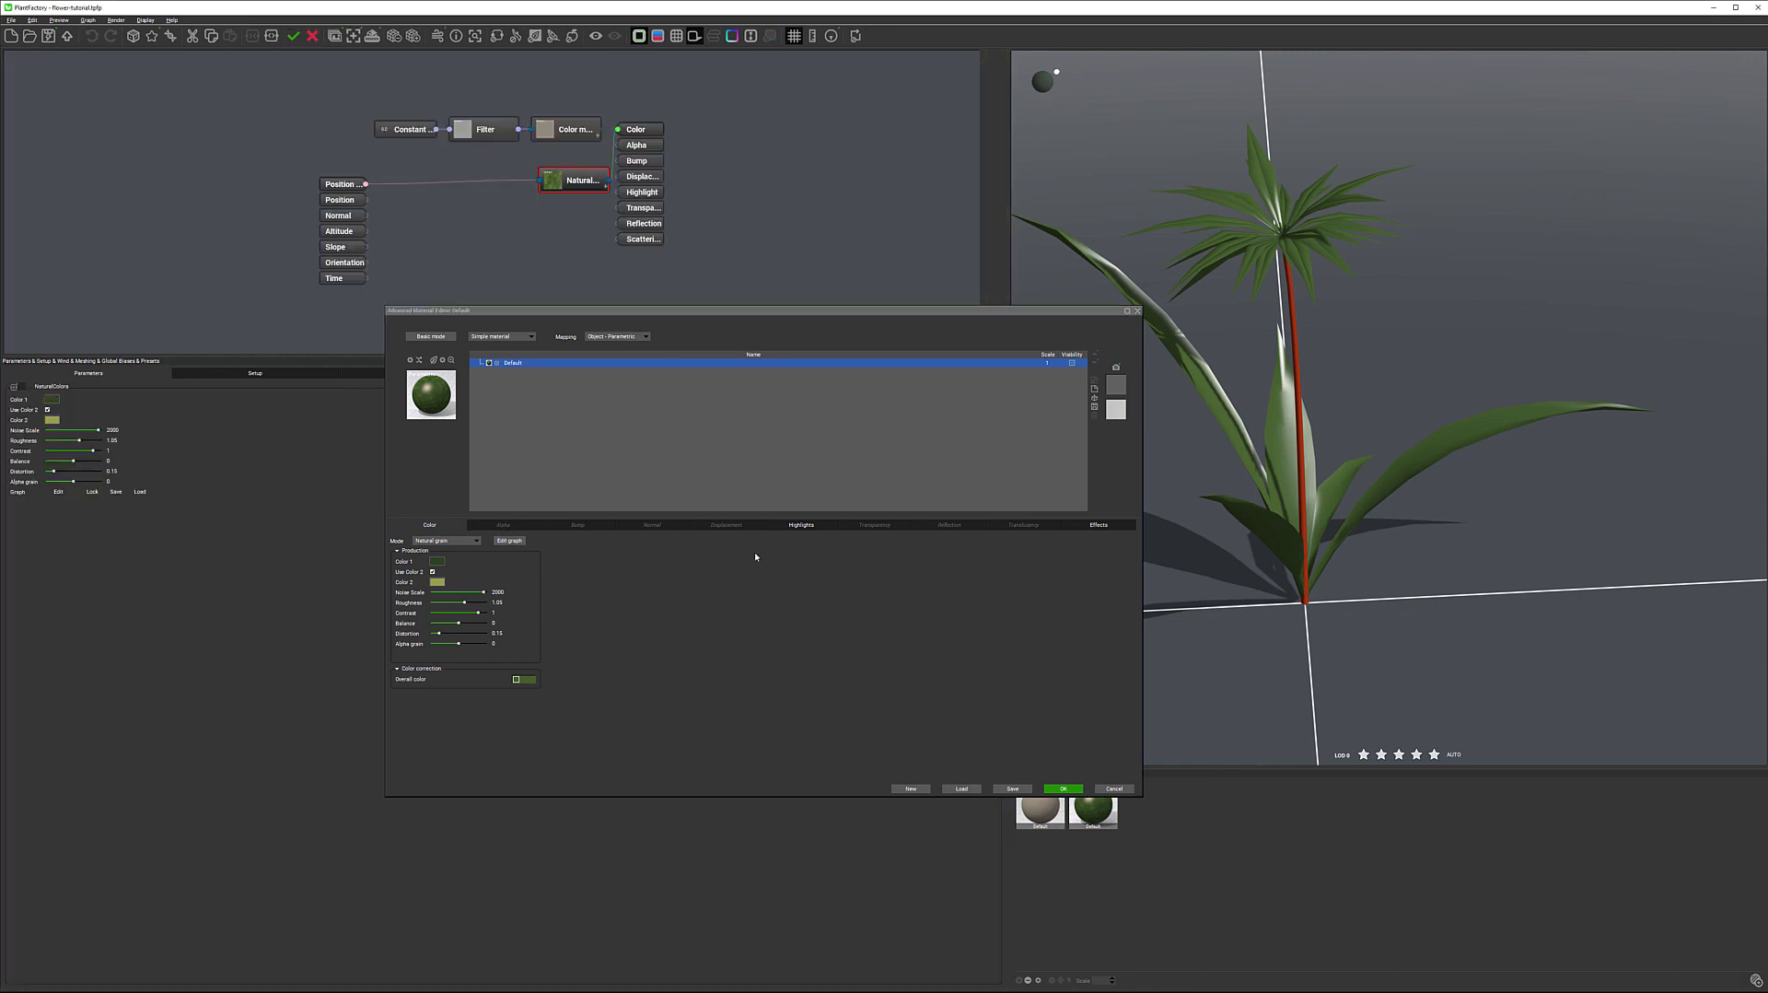
{"action": "left_click_drag", "start_coordinate": [702, 306], "coordinate": [1044, 264]}
Step: Spread out the material graph so the natural grain node sits between the input block and the output block, and select that node
{"action": "left_click_drag", "start_coordinate": [581, 173], "coordinate": [476, 187]}
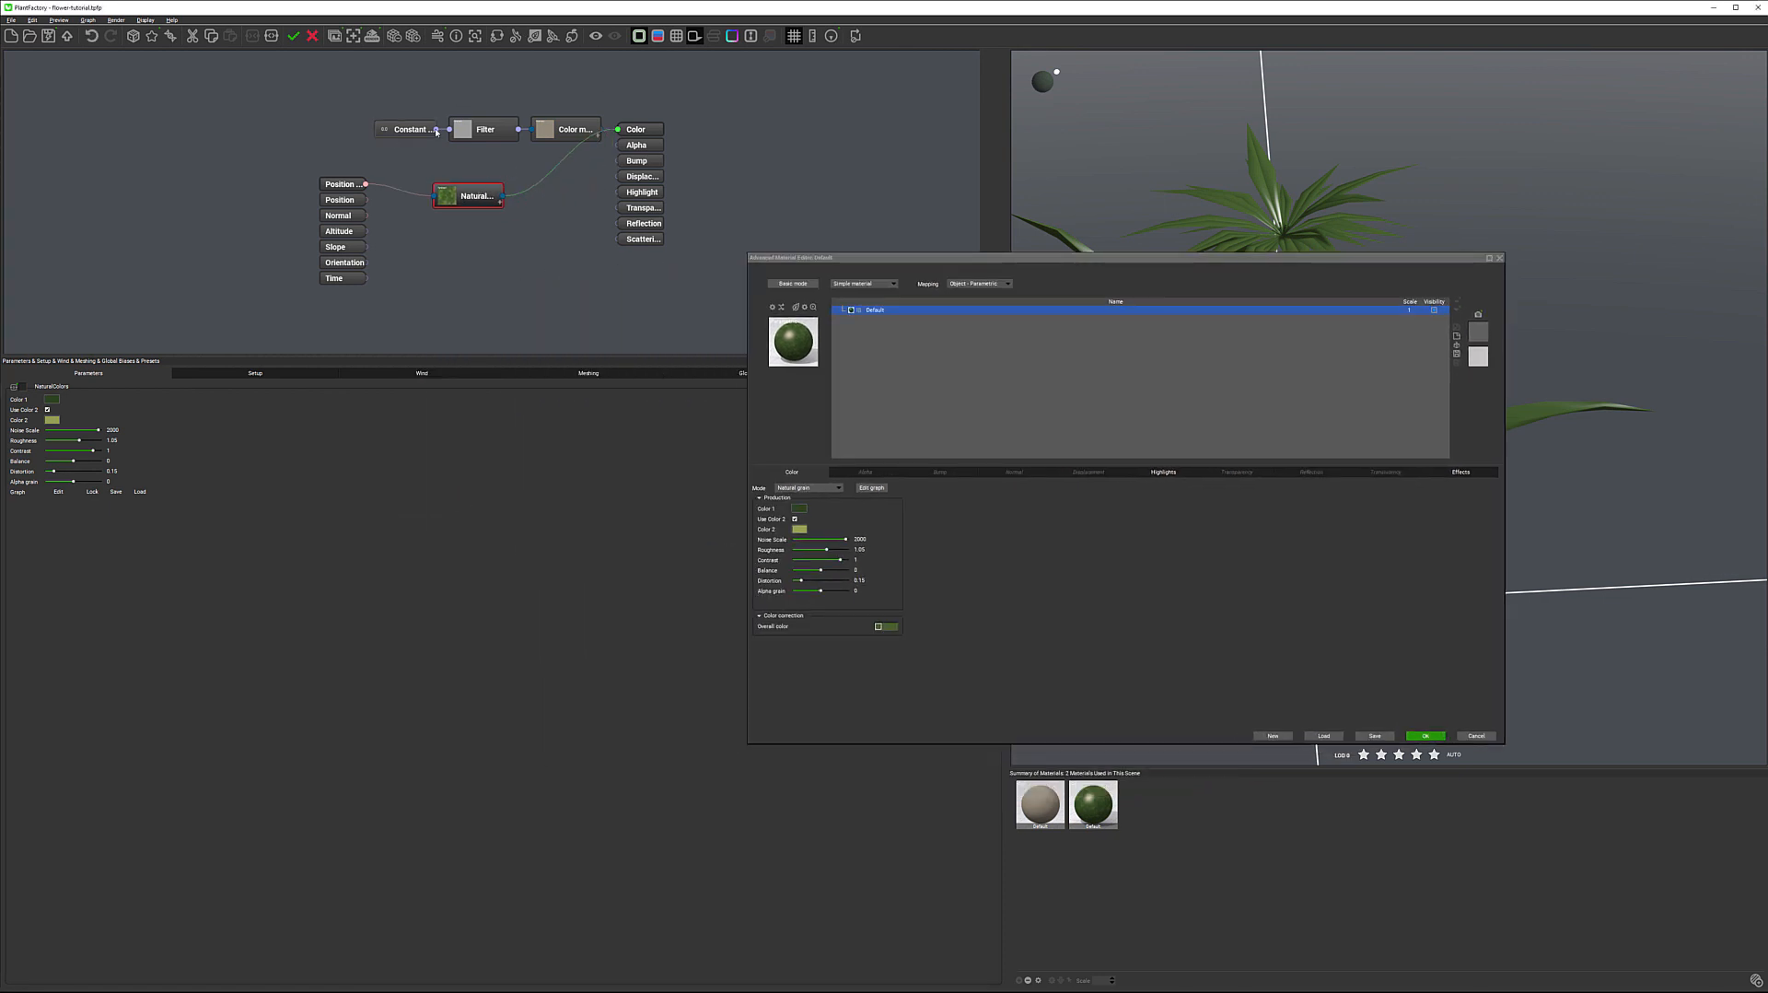
{"action": "left_click", "coordinate": [697, 108]}
{"action": "left_click_drag", "start_coordinate": [698, 107], "coordinate": [615, 258]}
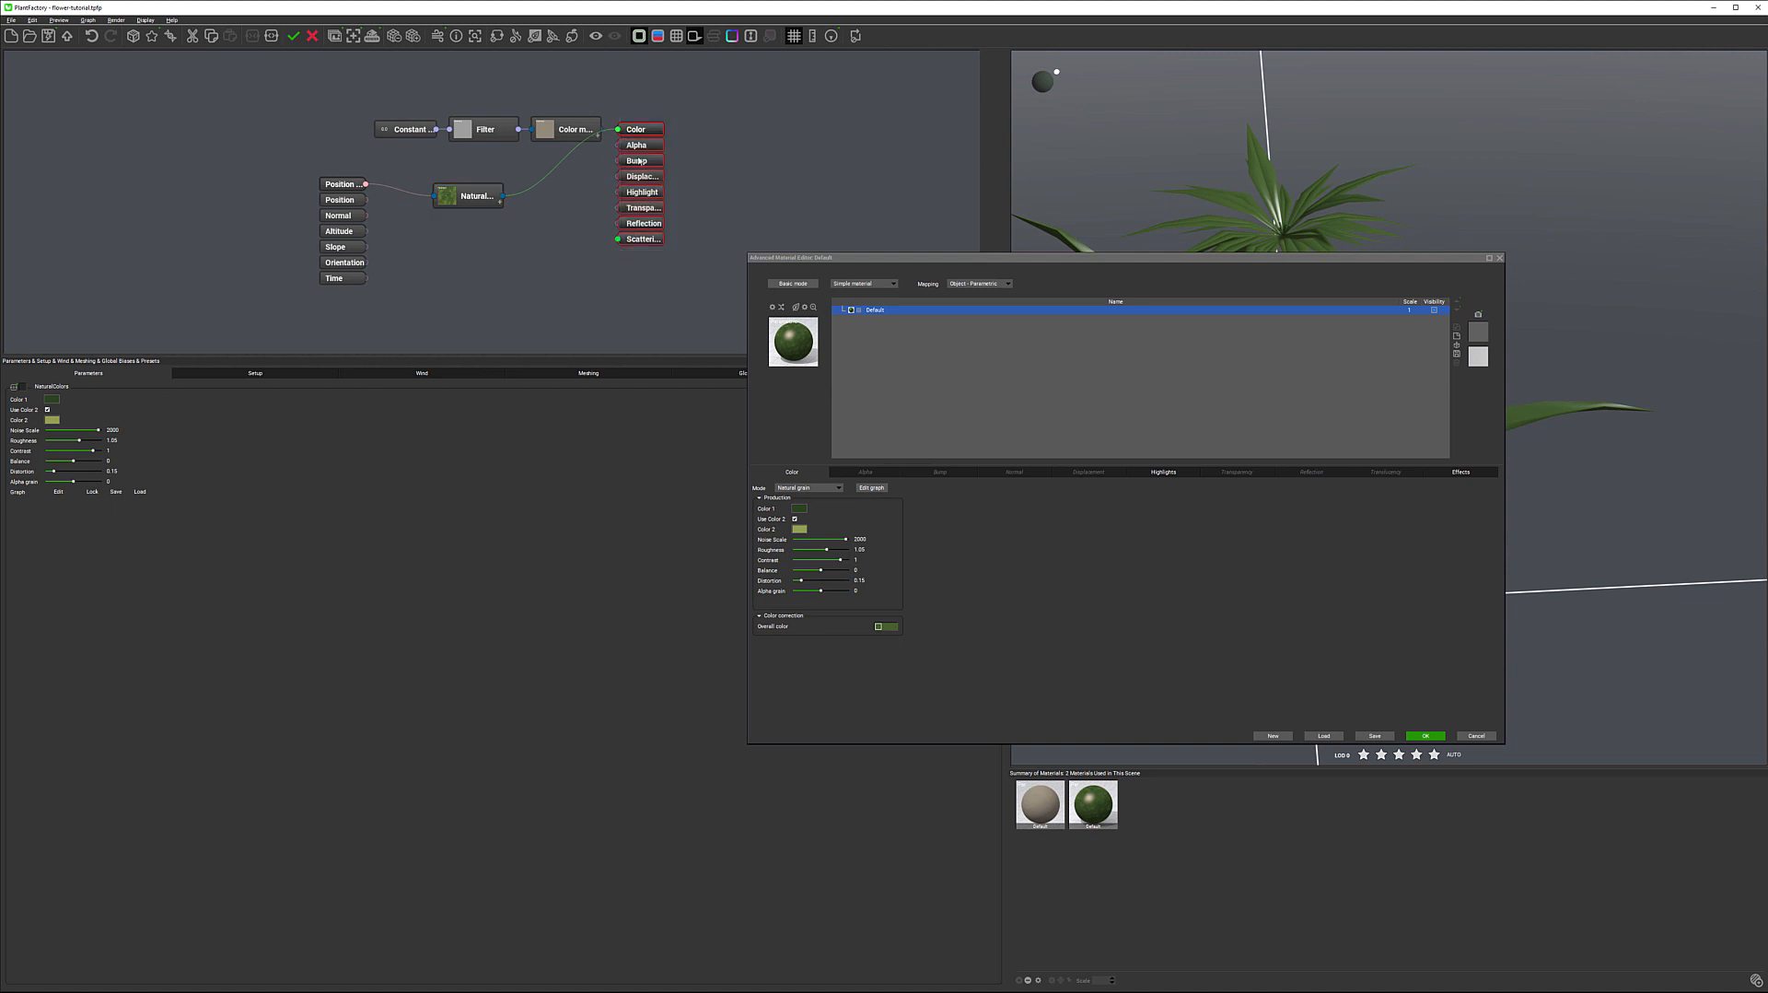
{"action": "left_click_drag", "start_coordinate": [645, 134], "coordinate": [691, 174]}
{"action": "left_click", "coordinate": [470, 195]}
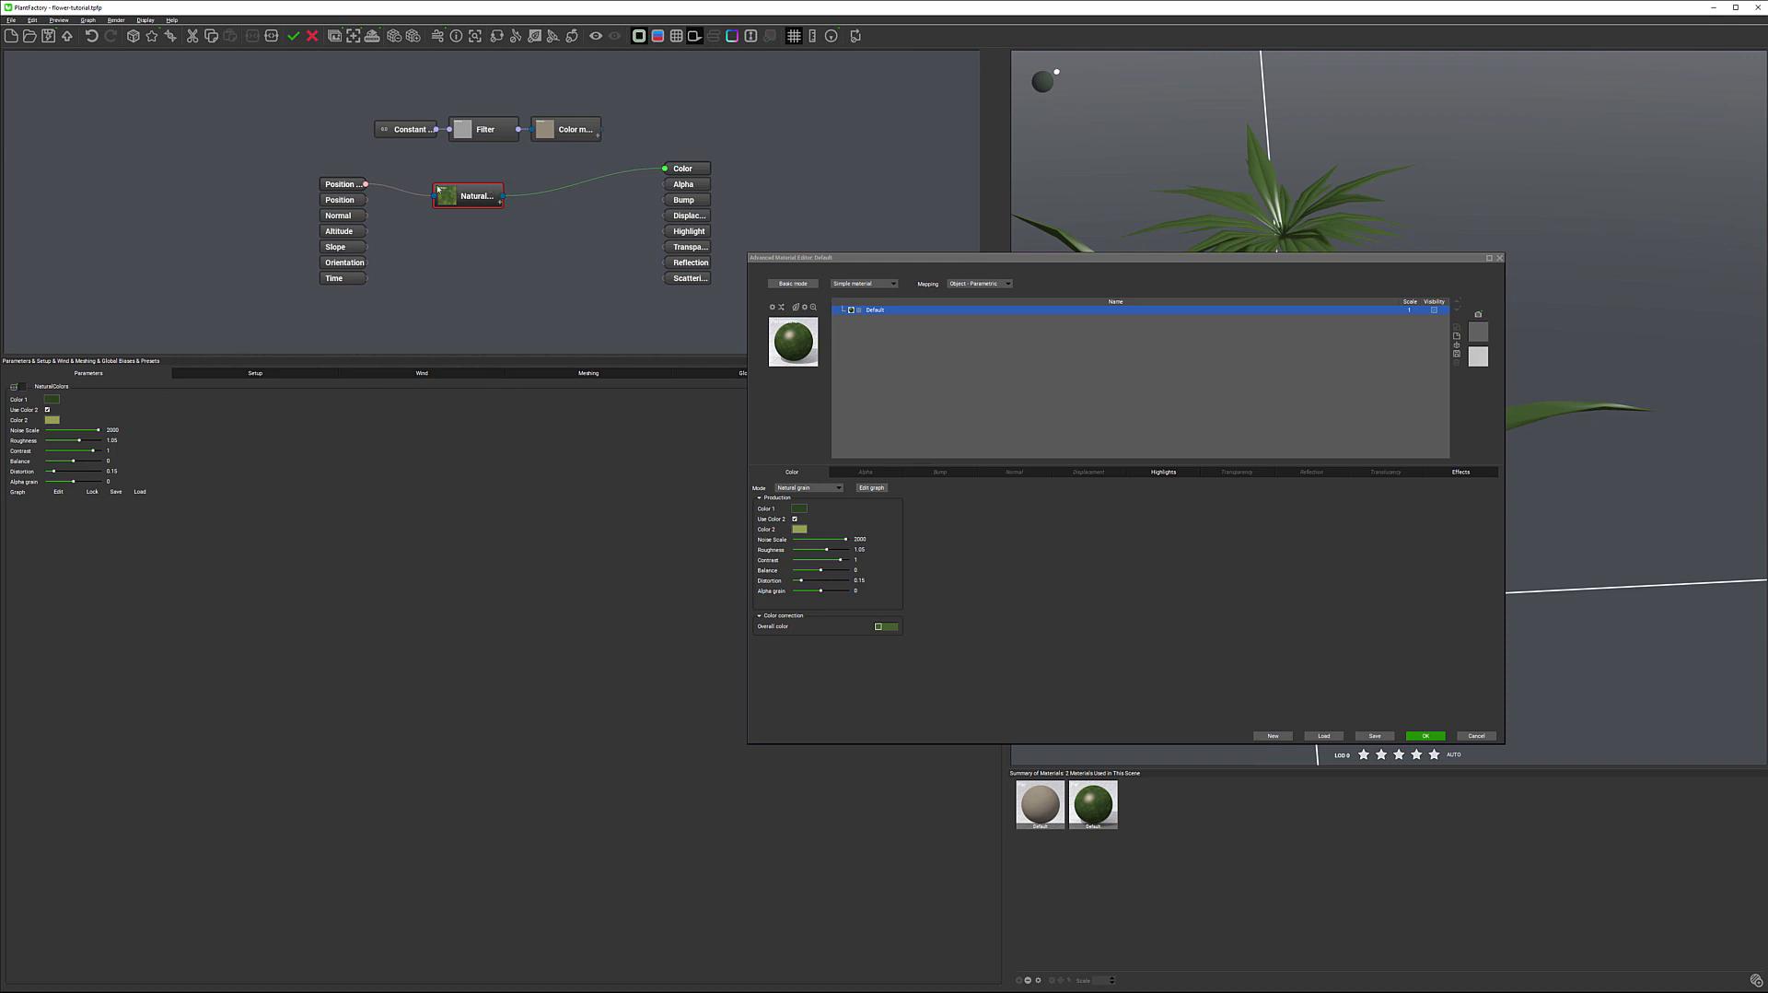
{"action": "left_click", "coordinate": [334, 227]}
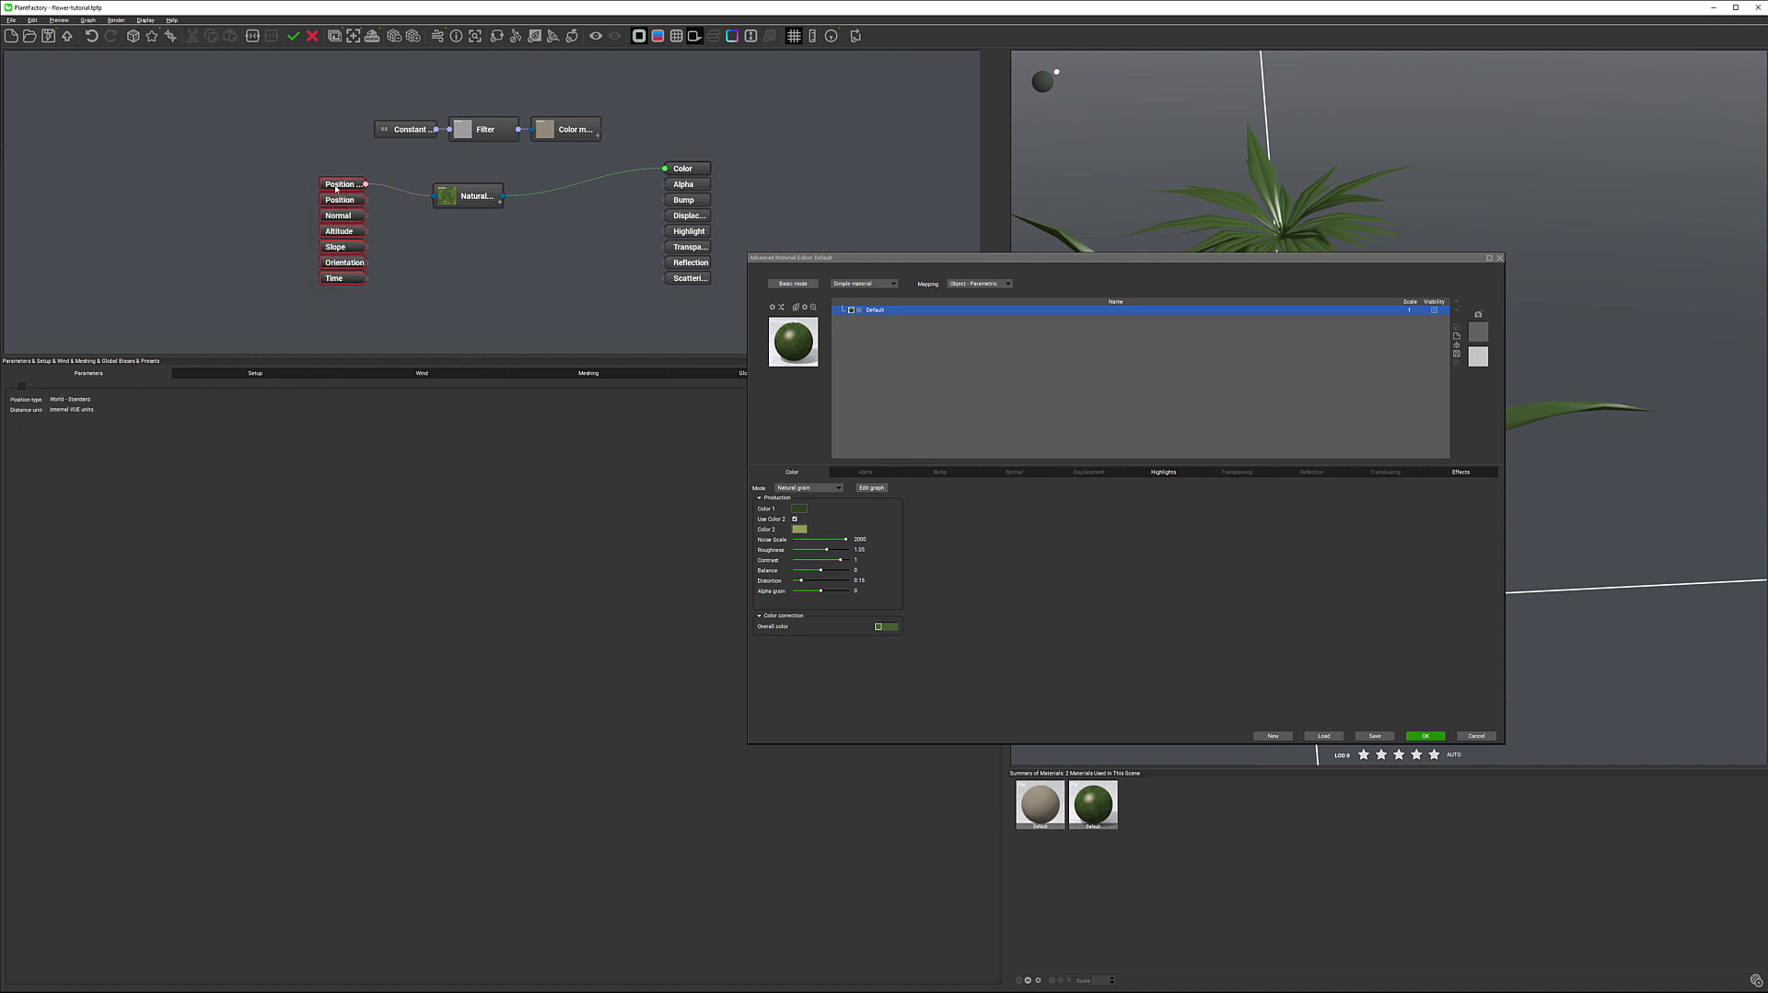
{"action": "left_click_drag", "start_coordinate": [347, 185], "coordinate": [246, 188]}
{"action": "left_click", "coordinate": [468, 195]}
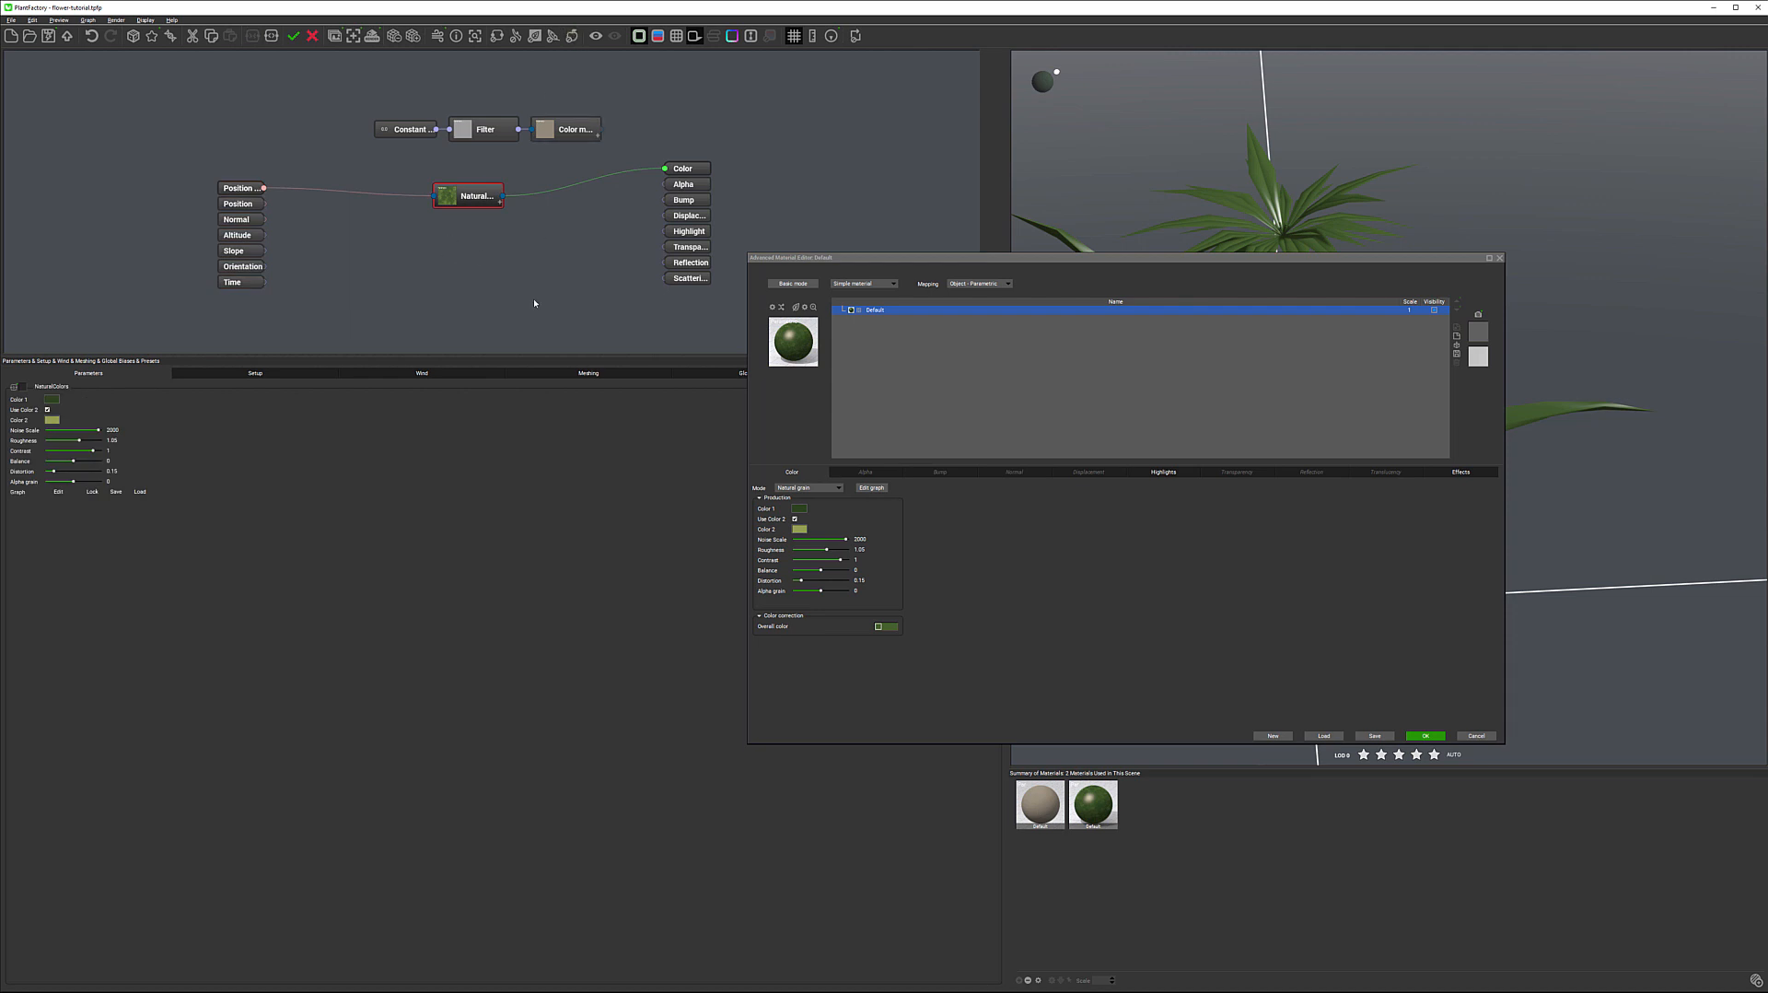
Step: Accept the green natural-grain material and render the flower, keeping the default post-render options
{"action": "left_click_drag", "start_coordinate": [899, 259], "coordinate": [486, 246]}
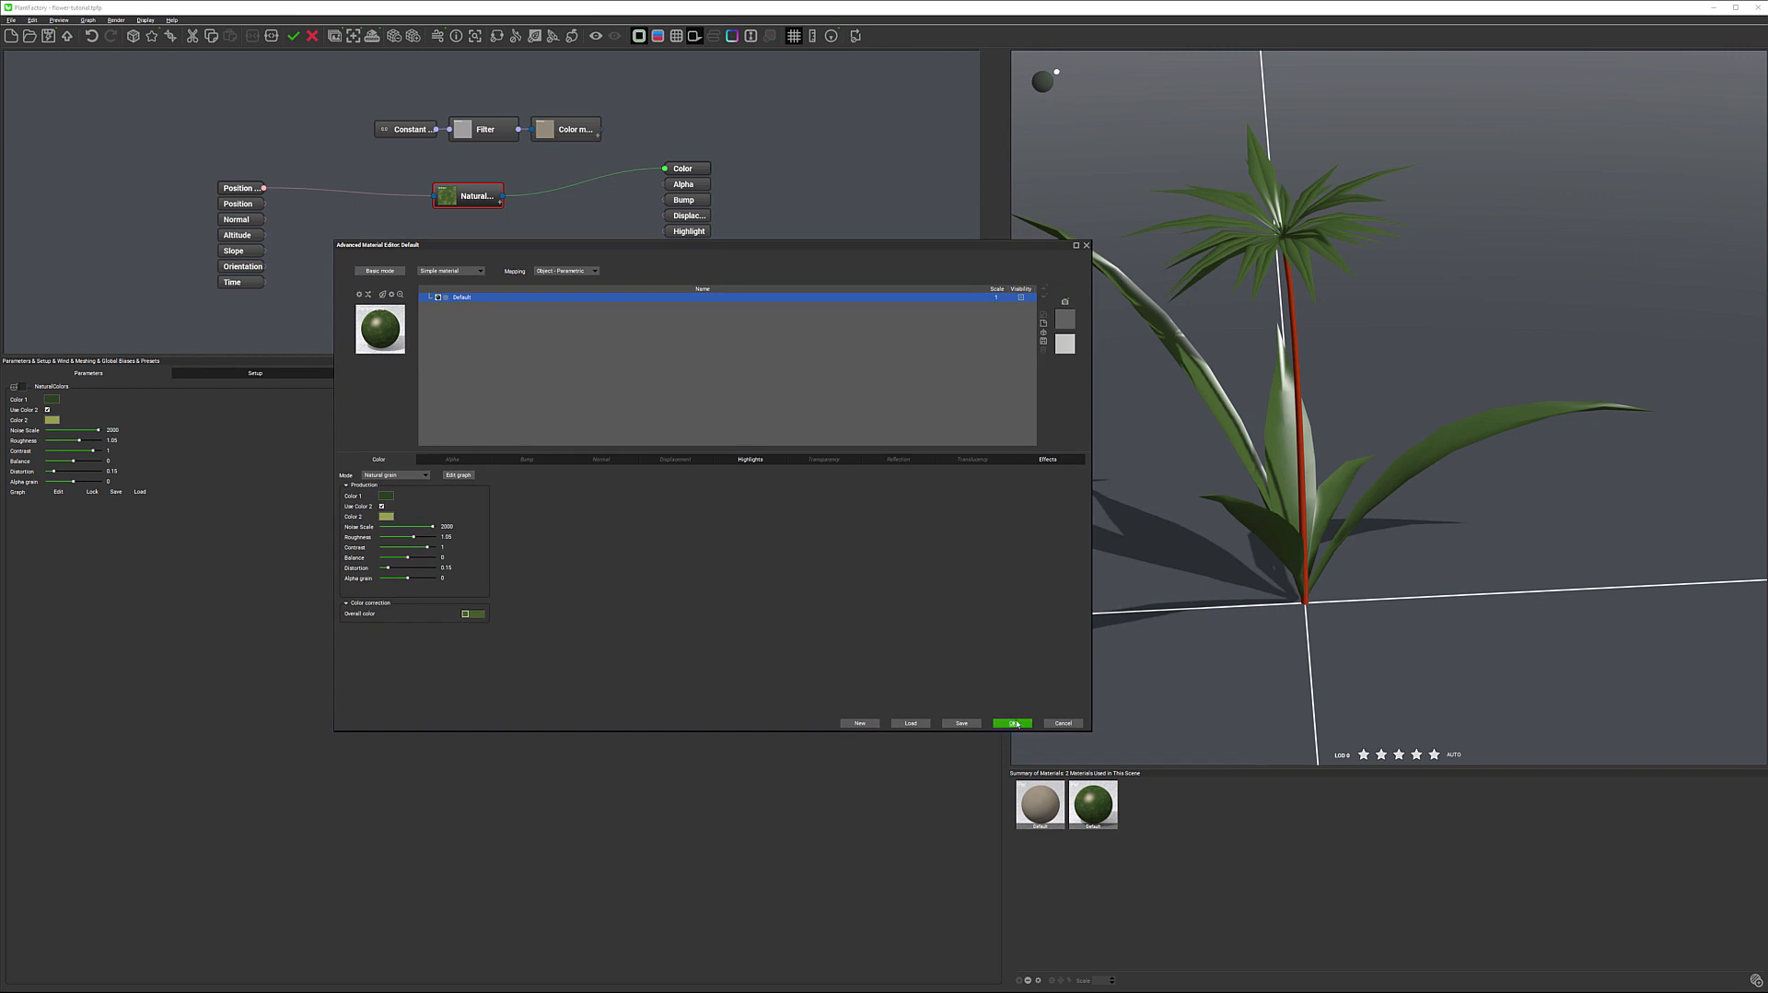
{"action": "key", "text": "Return"}
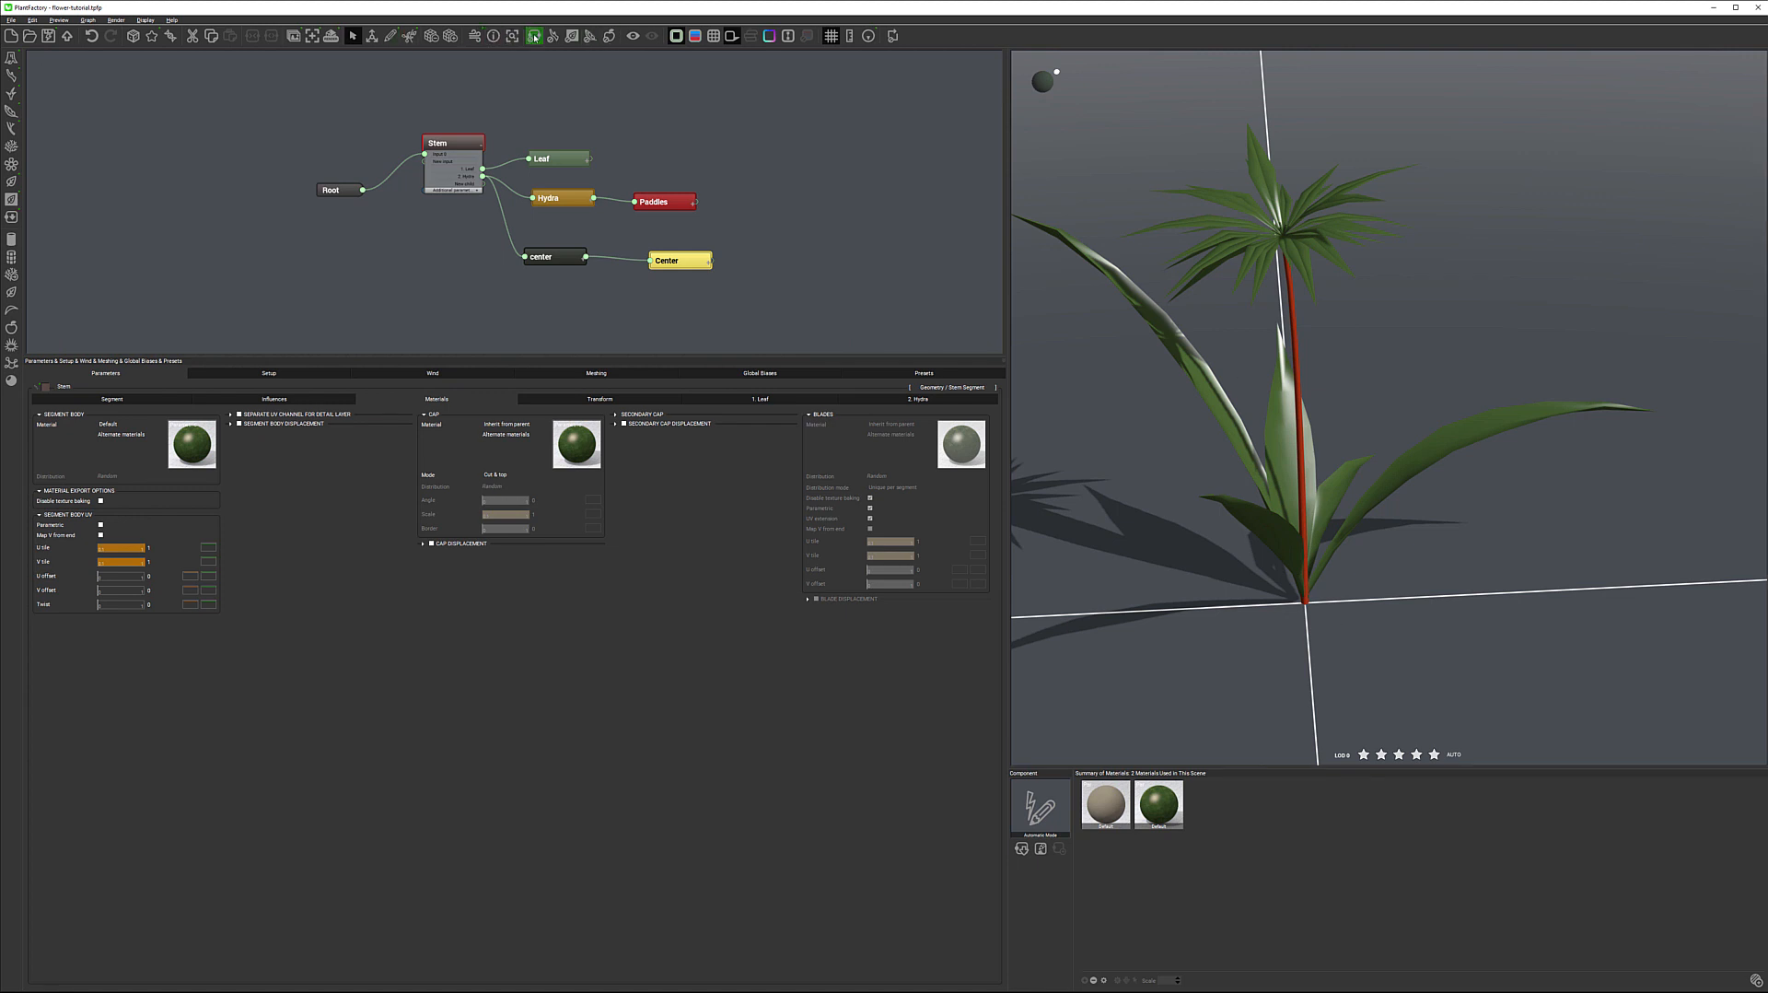
{"action": "left_click", "coordinate": [316, 39]}
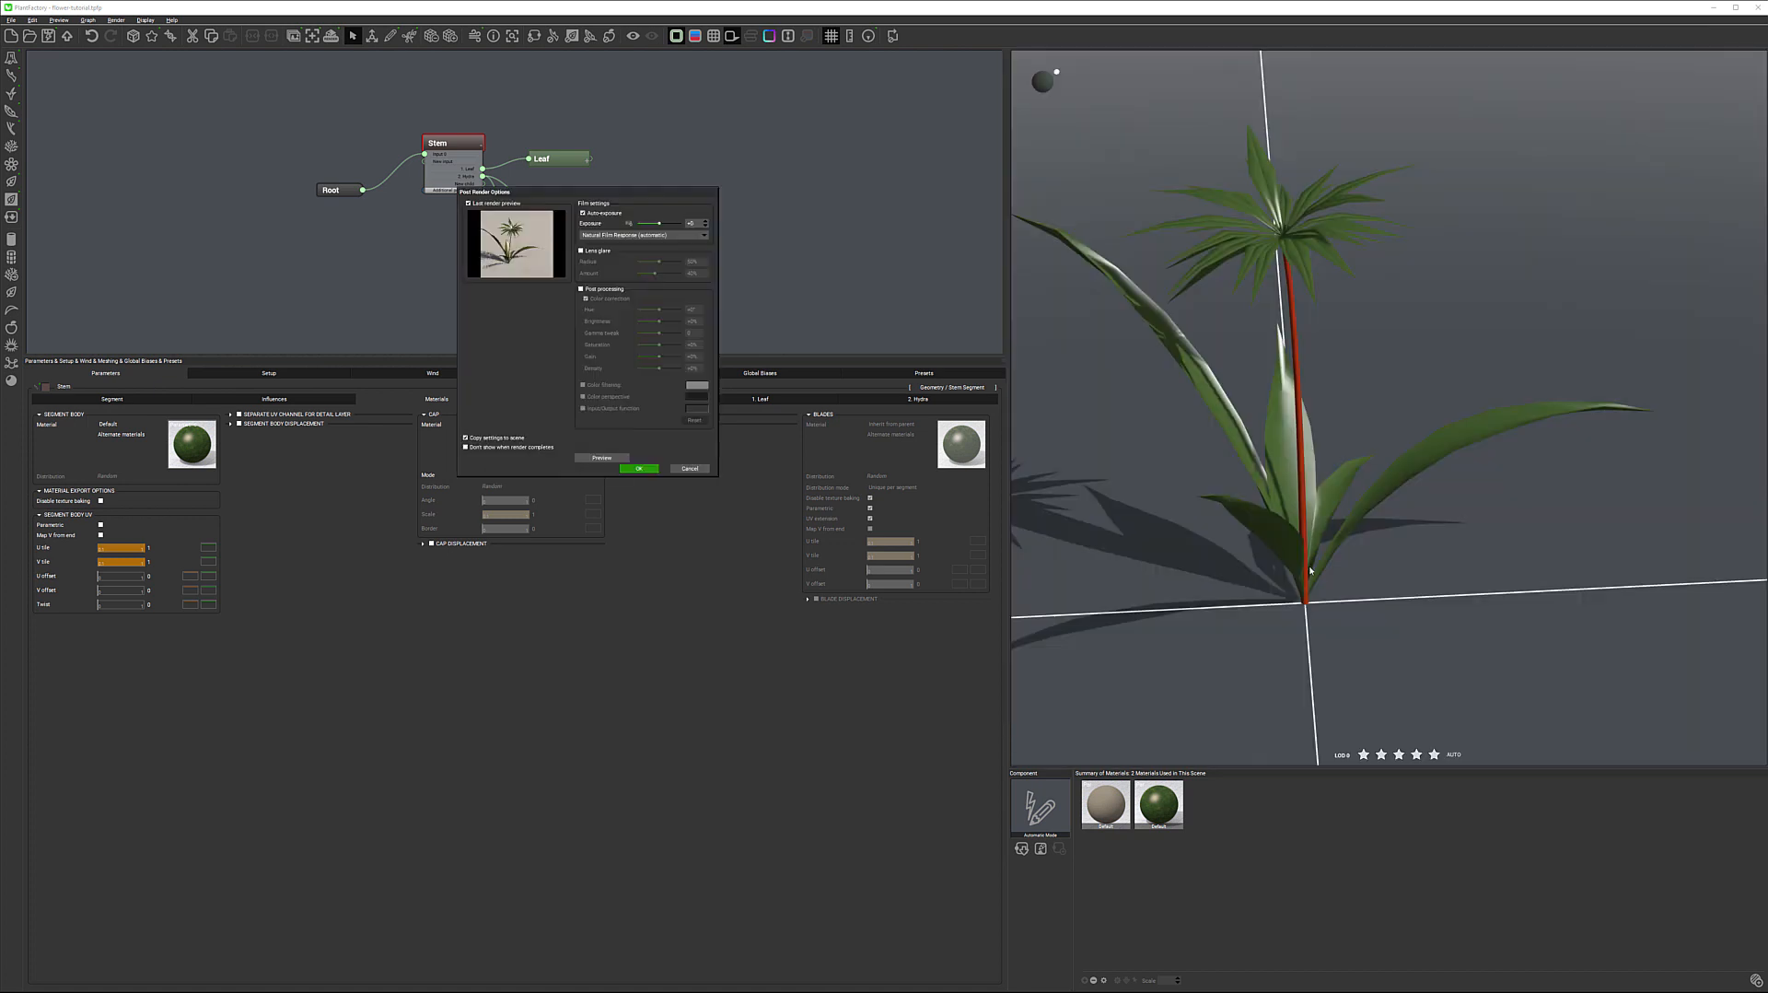
{"action": "left_click", "coordinate": [639, 468]}
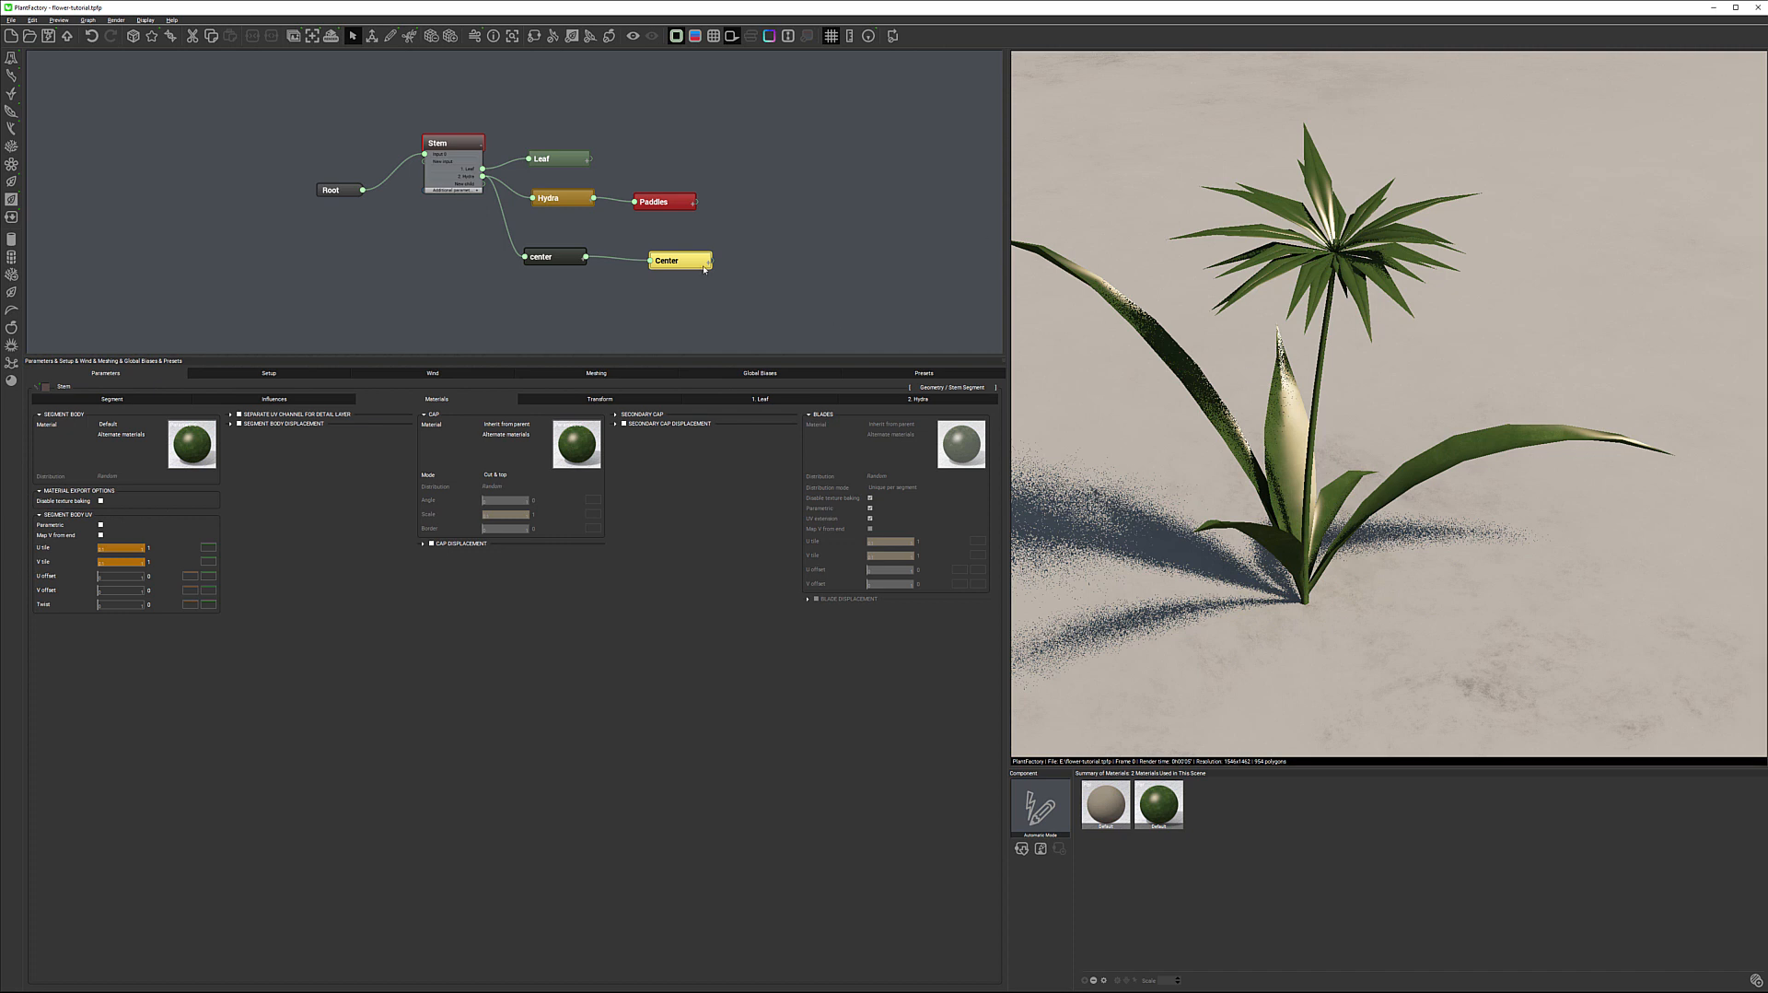
Step: Replace the Leaf node's segment body material with the Bark European Beech substance material
{"action": "left_click", "coordinate": [560, 166]}
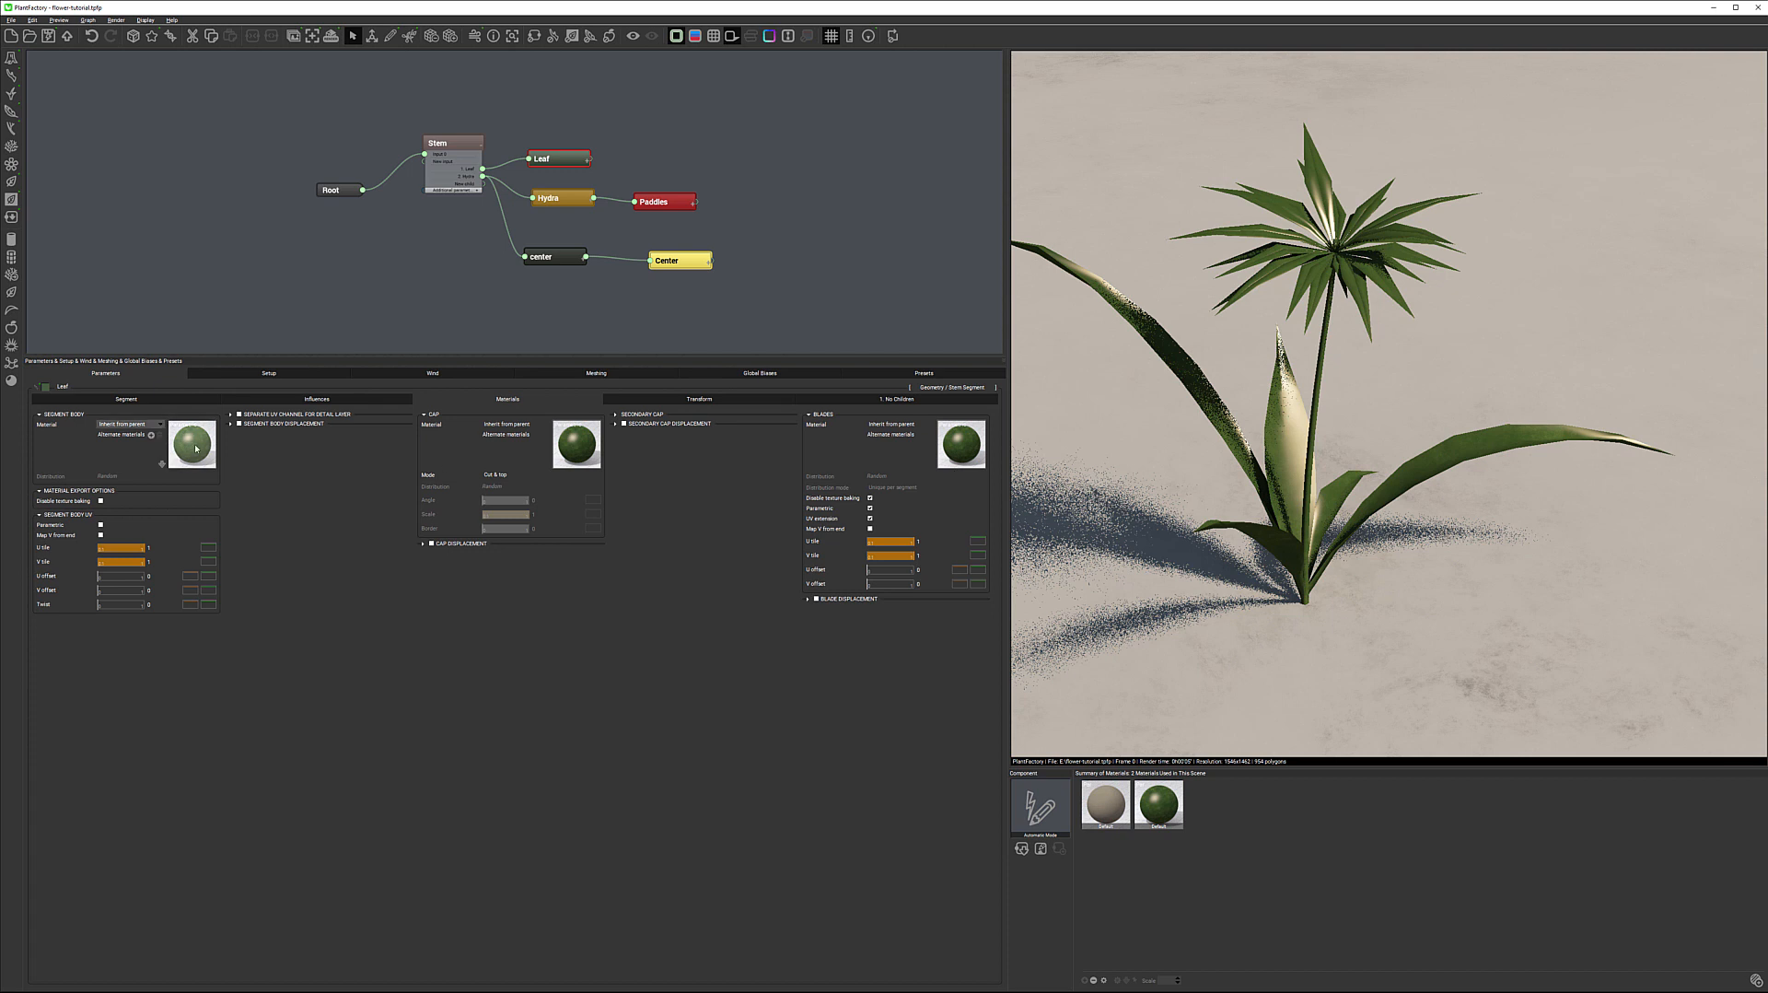
{"action": "double_click", "coordinate": [195, 448]}
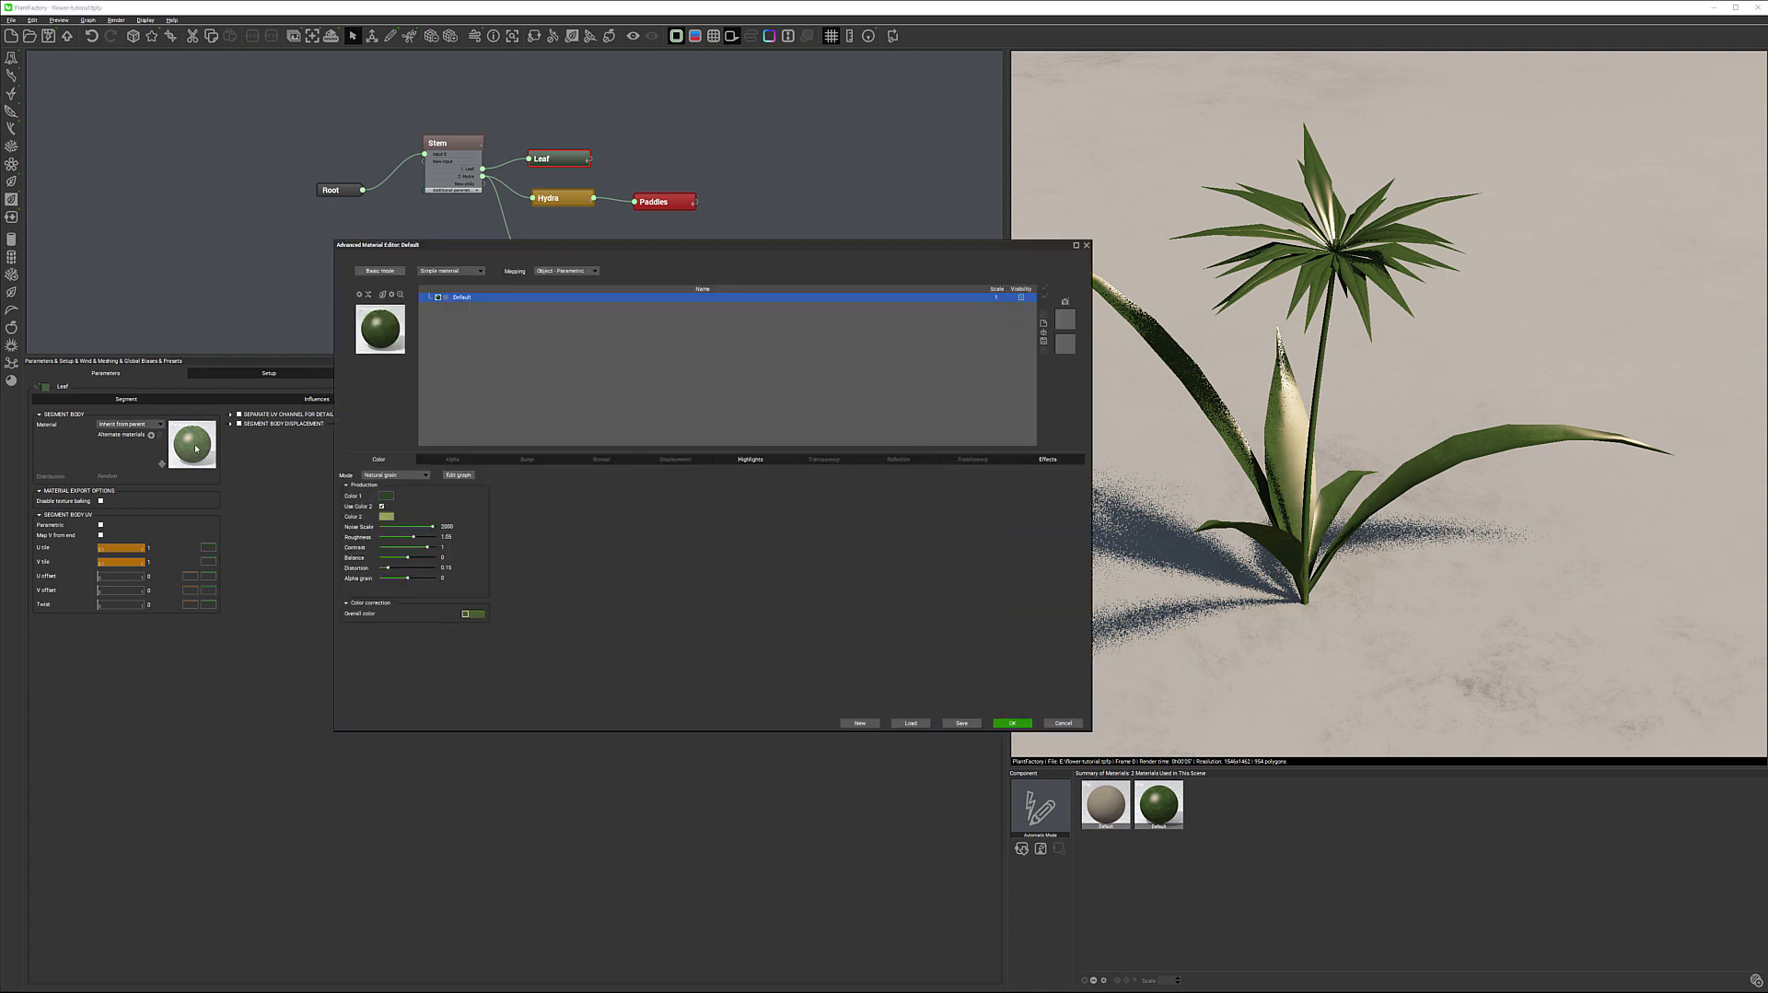
{"action": "left_click", "coordinate": [376, 328]}
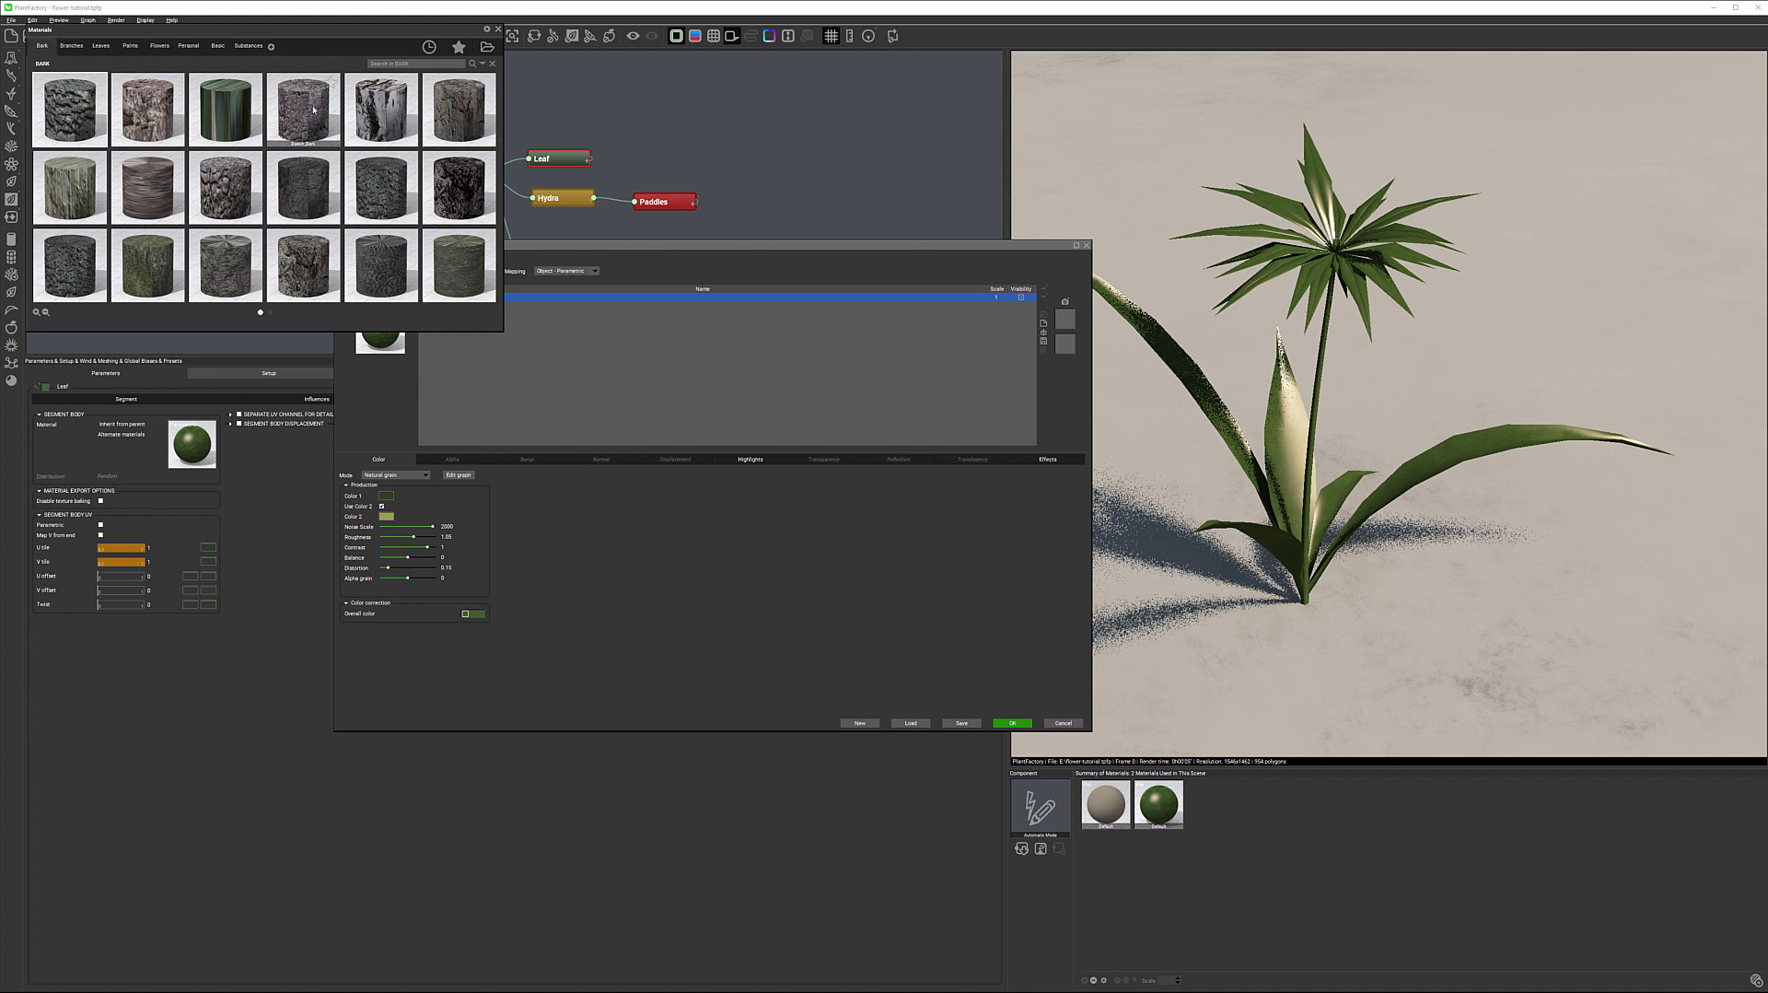
{"action": "left_click", "coordinate": [247, 46]}
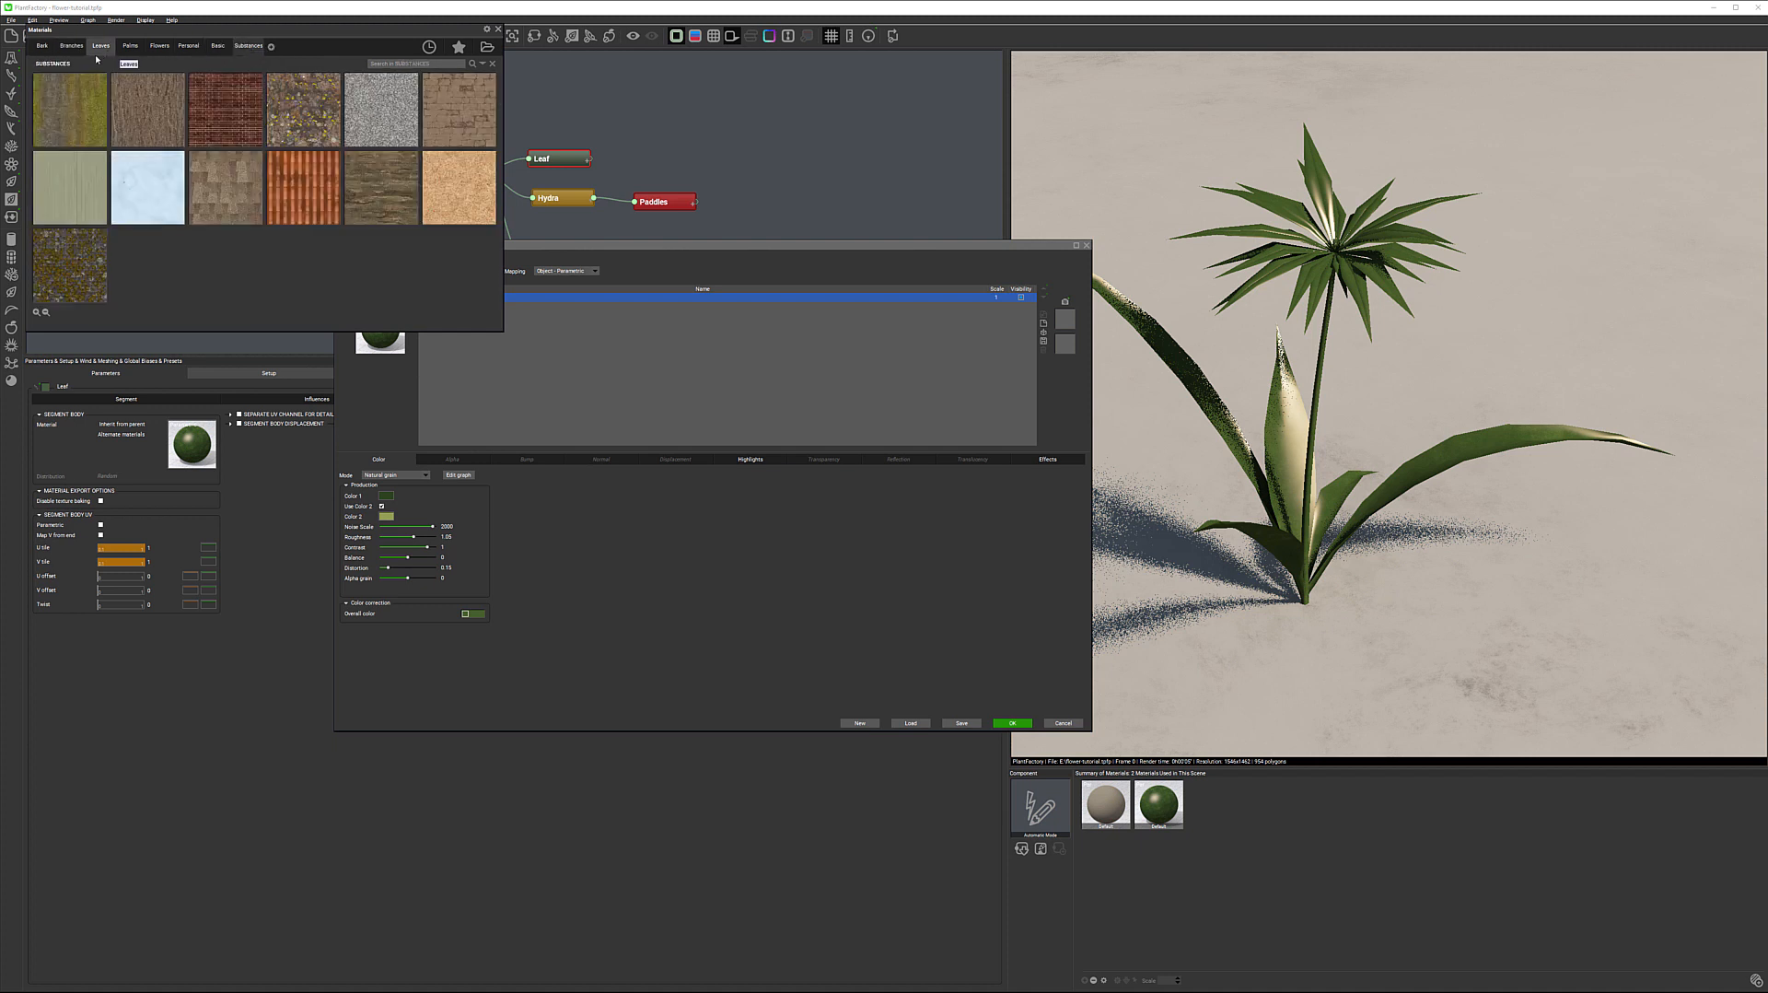
{"action": "double_click", "coordinate": [73, 105]}
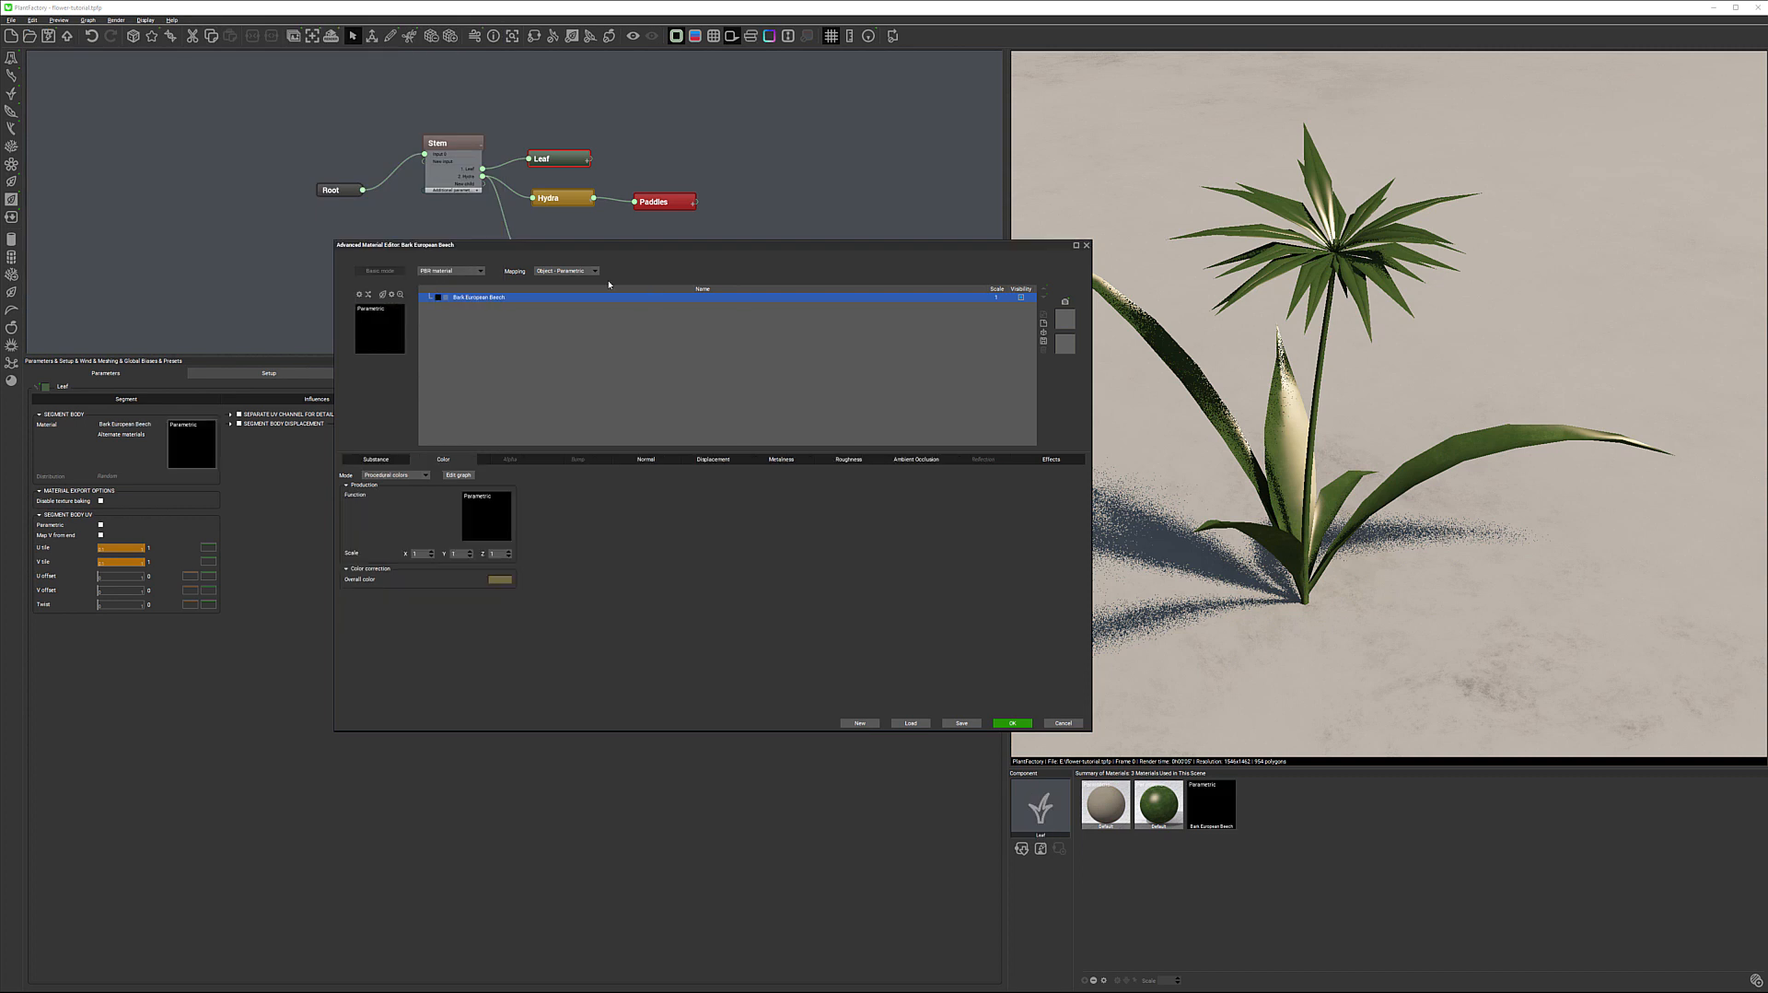
{"action": "left_click", "coordinate": [1012, 723]}
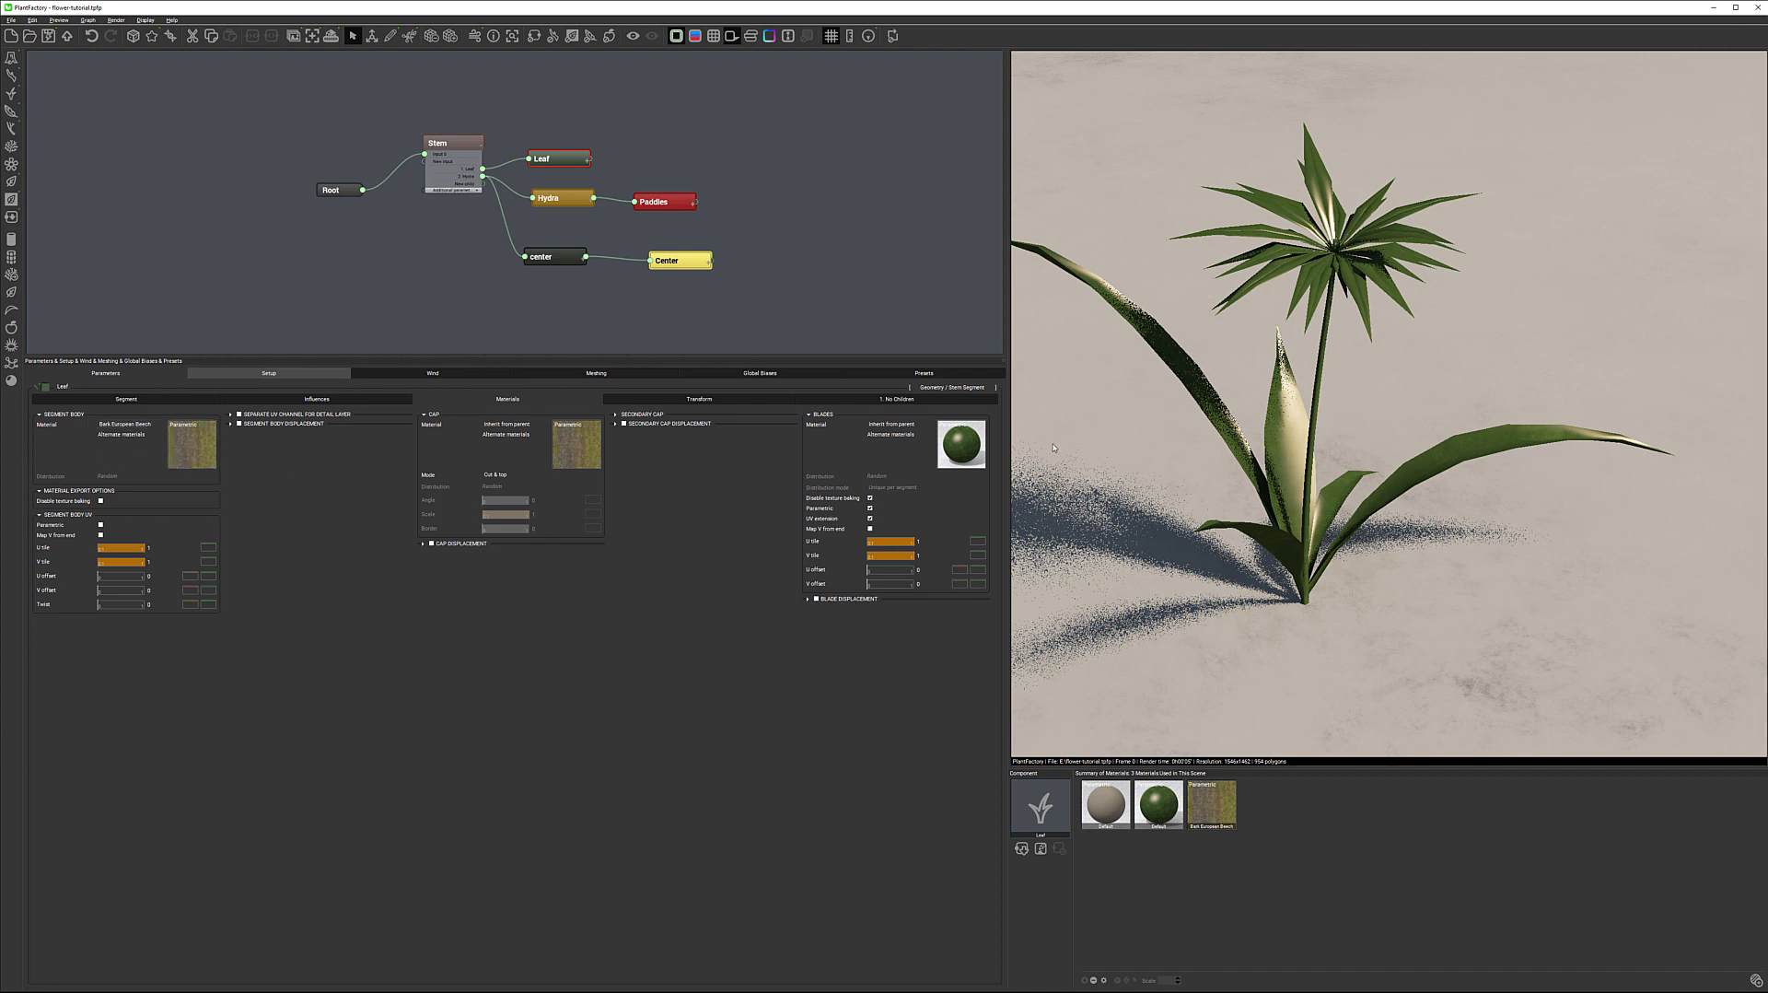
Step: Assign the Banana_BigLeaf palm material from the material library to the Leaf node's blades and render the flower
{"action": "double_click", "coordinate": [970, 455]}
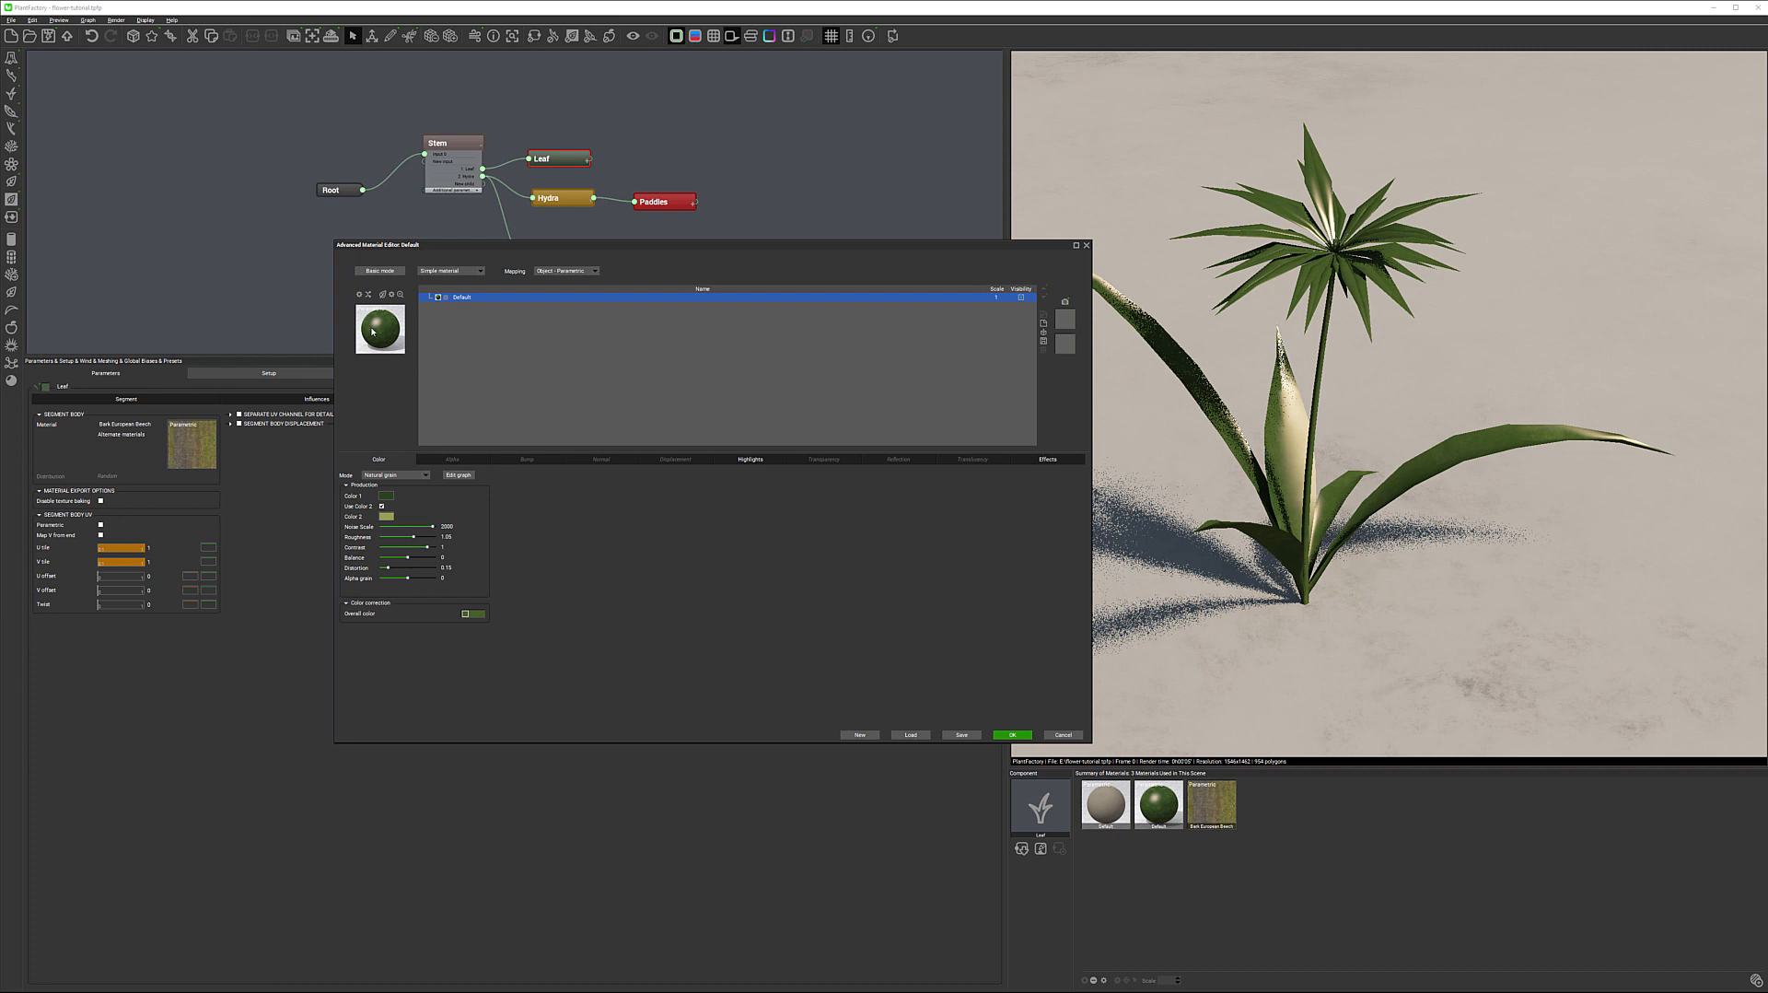
{"action": "left_click", "coordinate": [373, 332]}
{"action": "left_click", "coordinate": [53, 49]}
{"action": "left_click_drag", "start_coordinate": [310, 39], "coordinate": [419, 91]}
{"action": "left_click", "coordinate": [210, 99]}
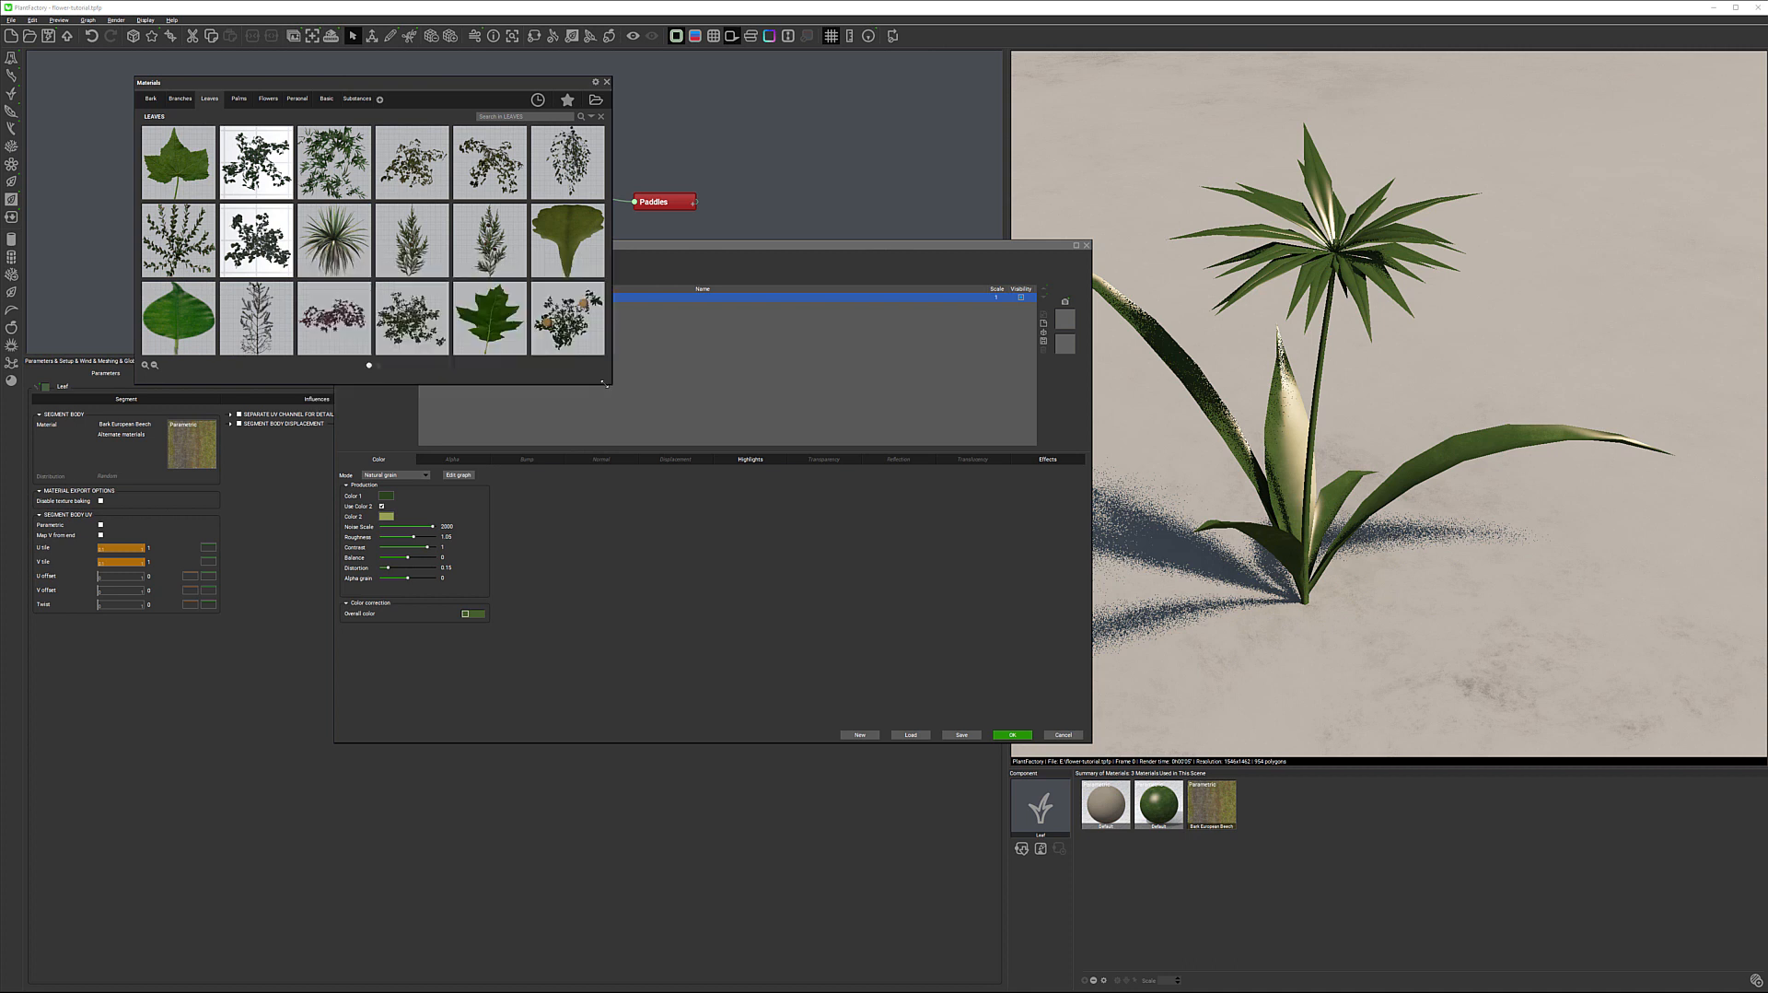
{"action": "left_click_drag", "start_coordinate": [635, 409], "coordinate": [790, 485]}
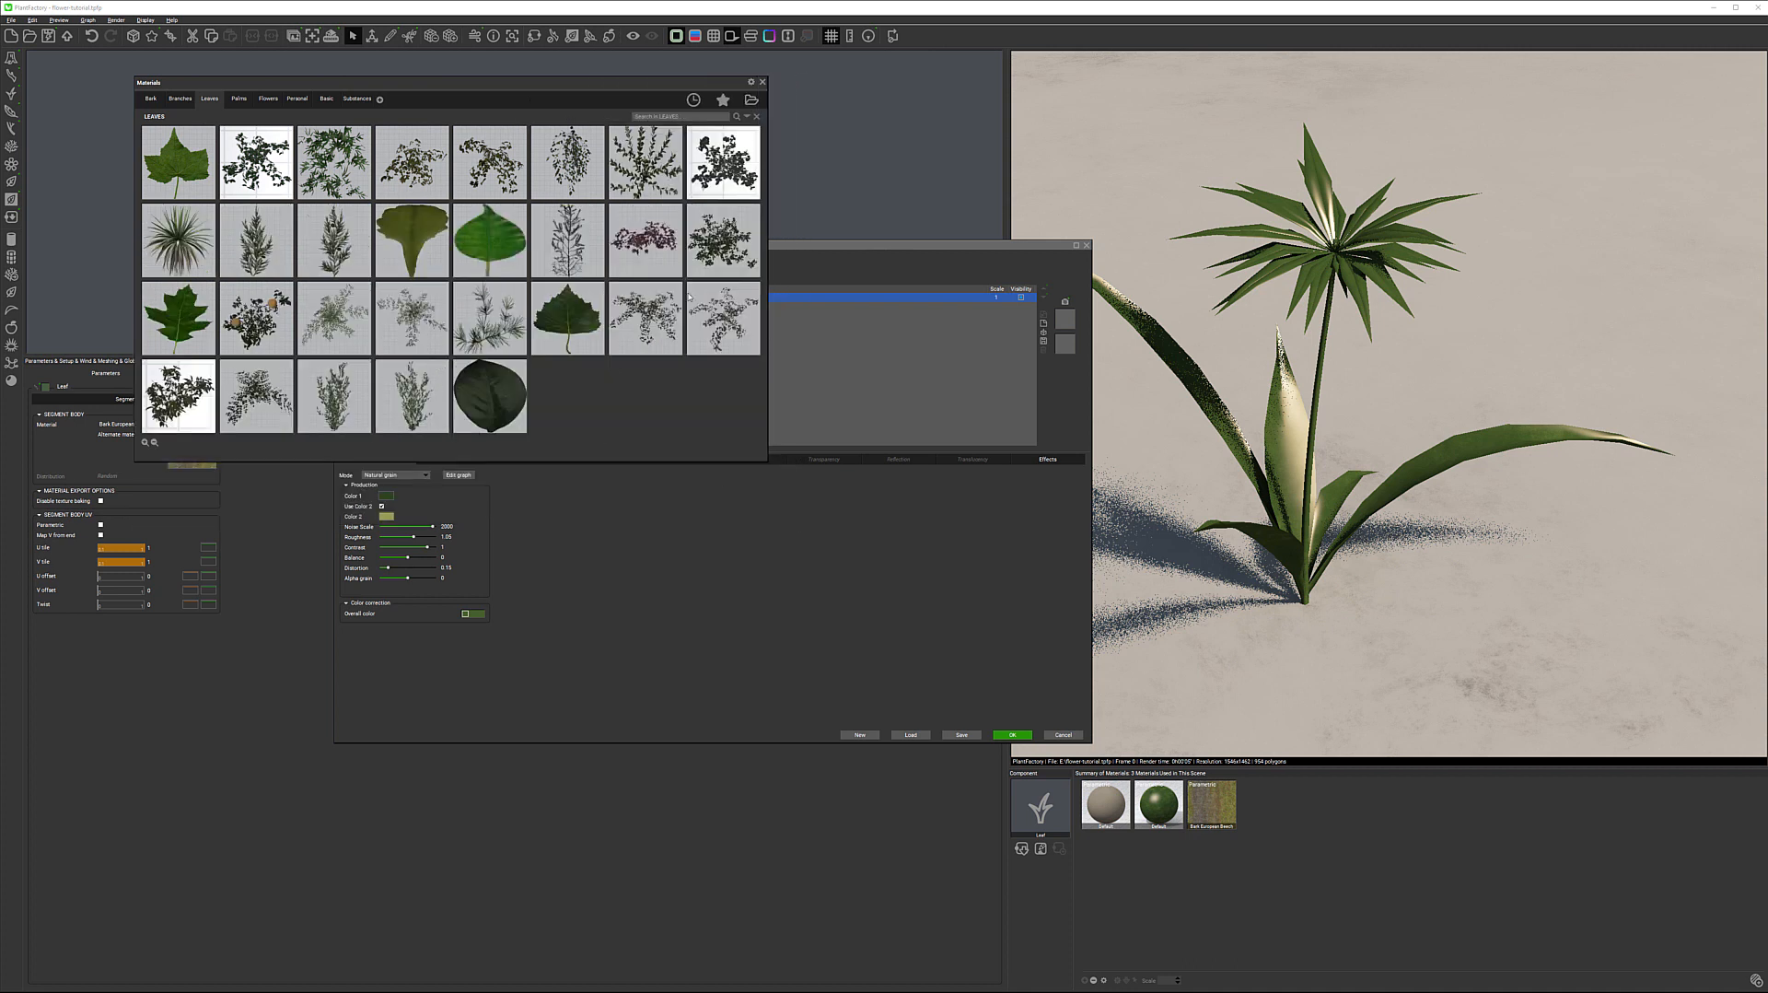
{"action": "left_click", "coordinate": [238, 99]}
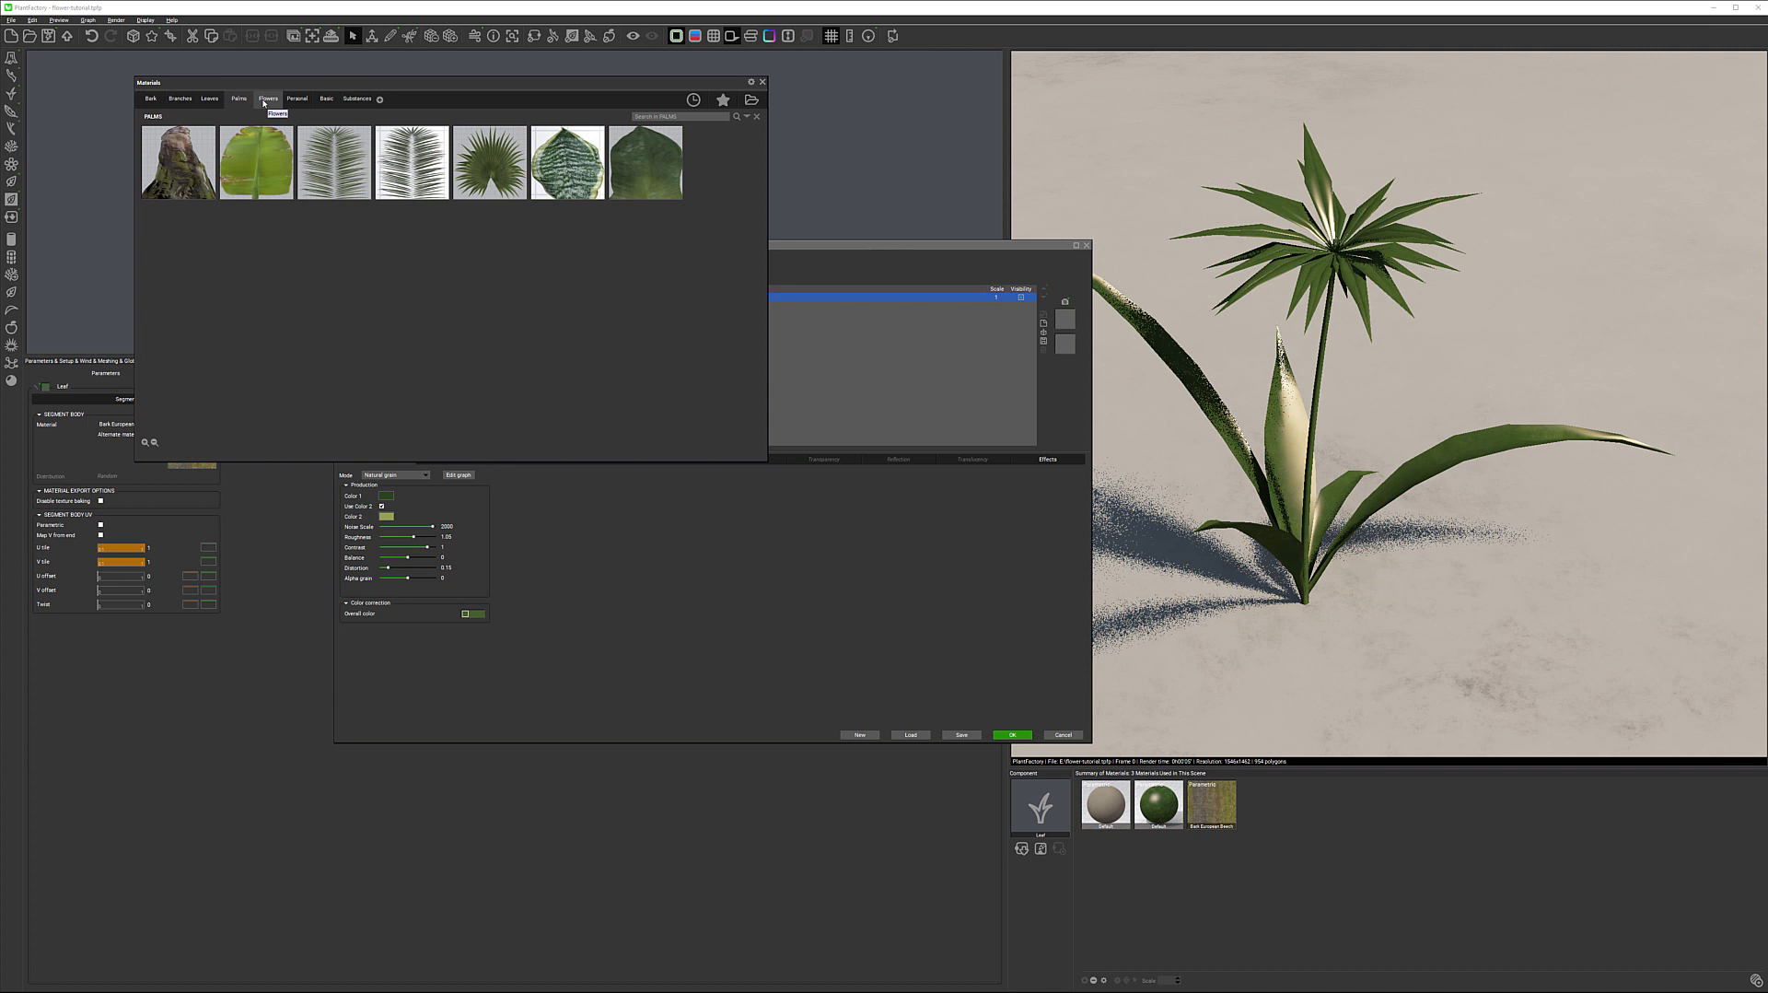
{"action": "double_click", "coordinate": [257, 162]}
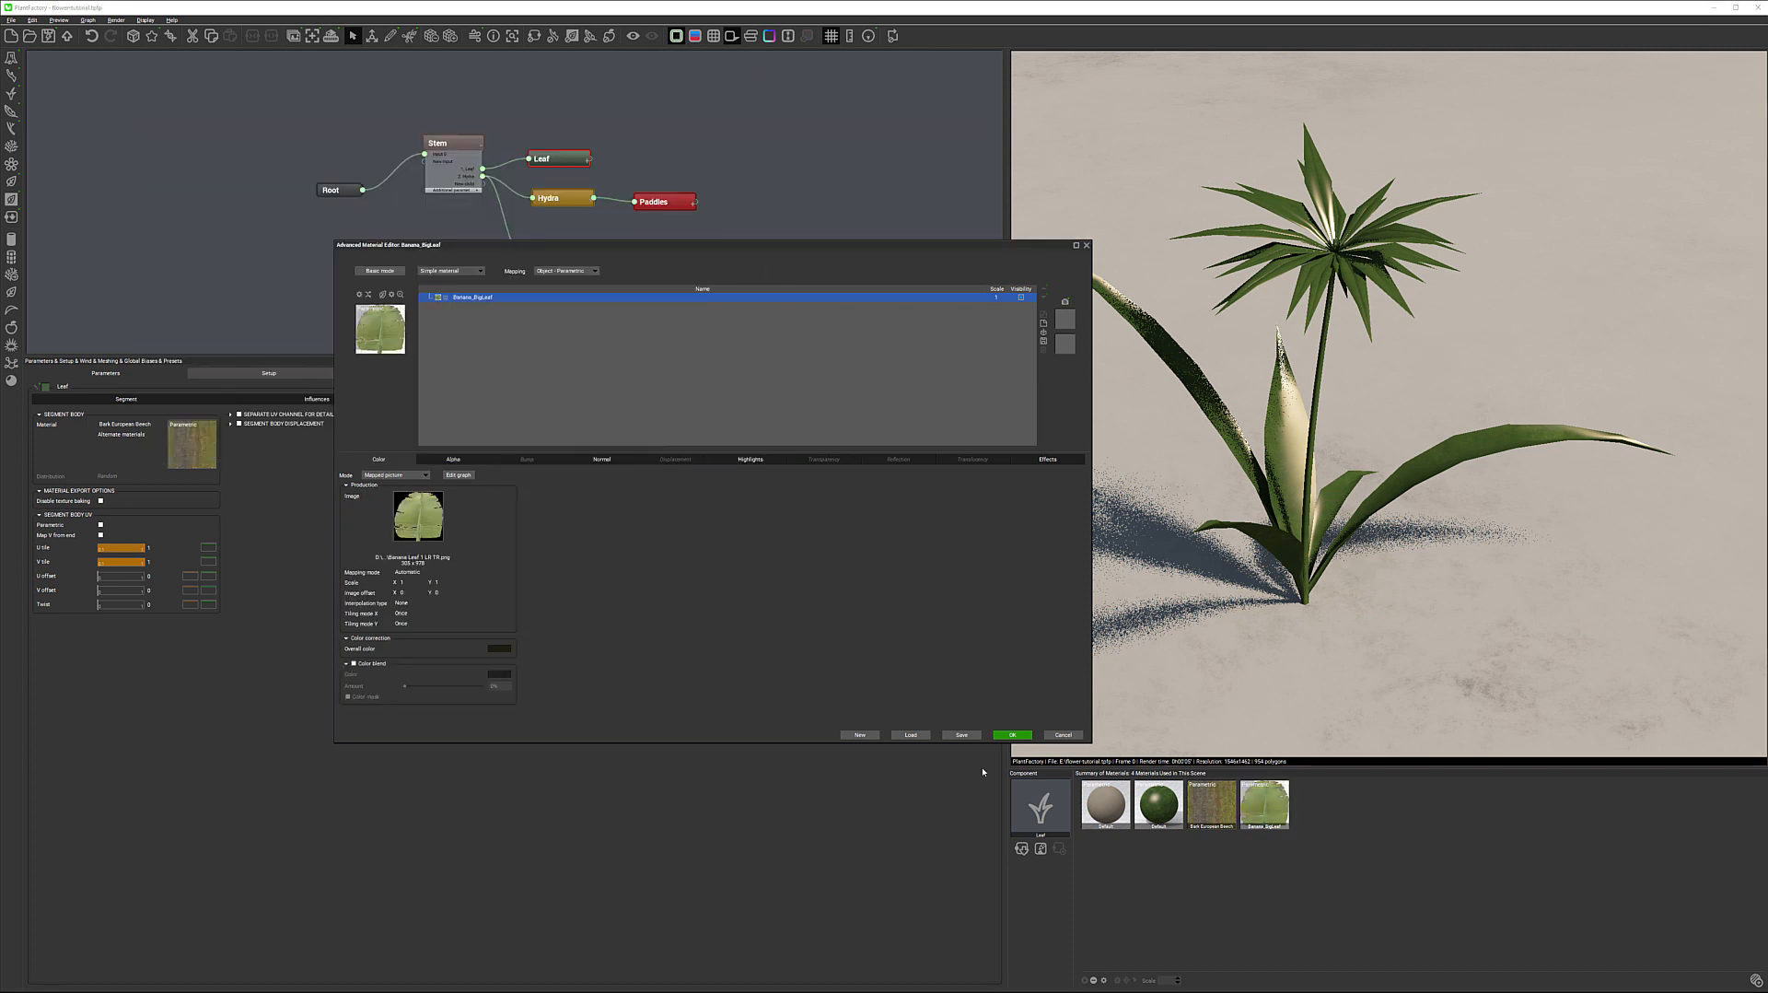
{"action": "left_click", "coordinate": [1012, 734]}
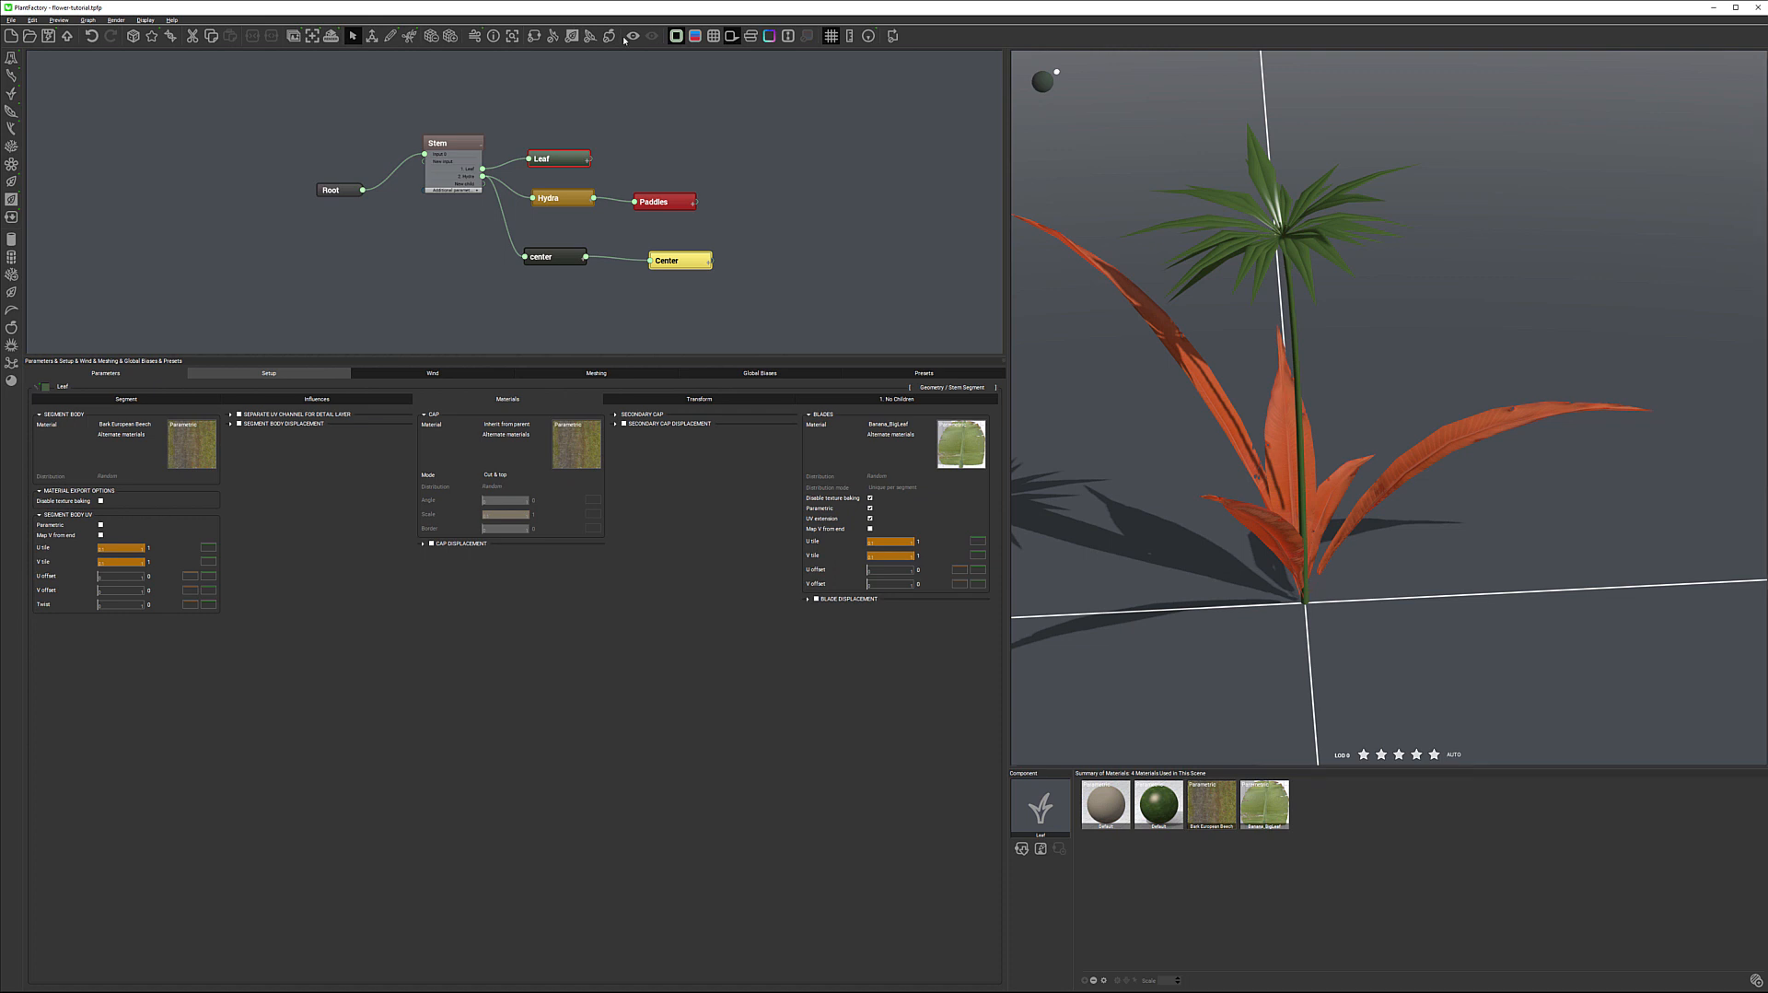
{"action": "left_click", "coordinate": [332, 37]}
{"action": "left_click", "coordinate": [639, 468]}
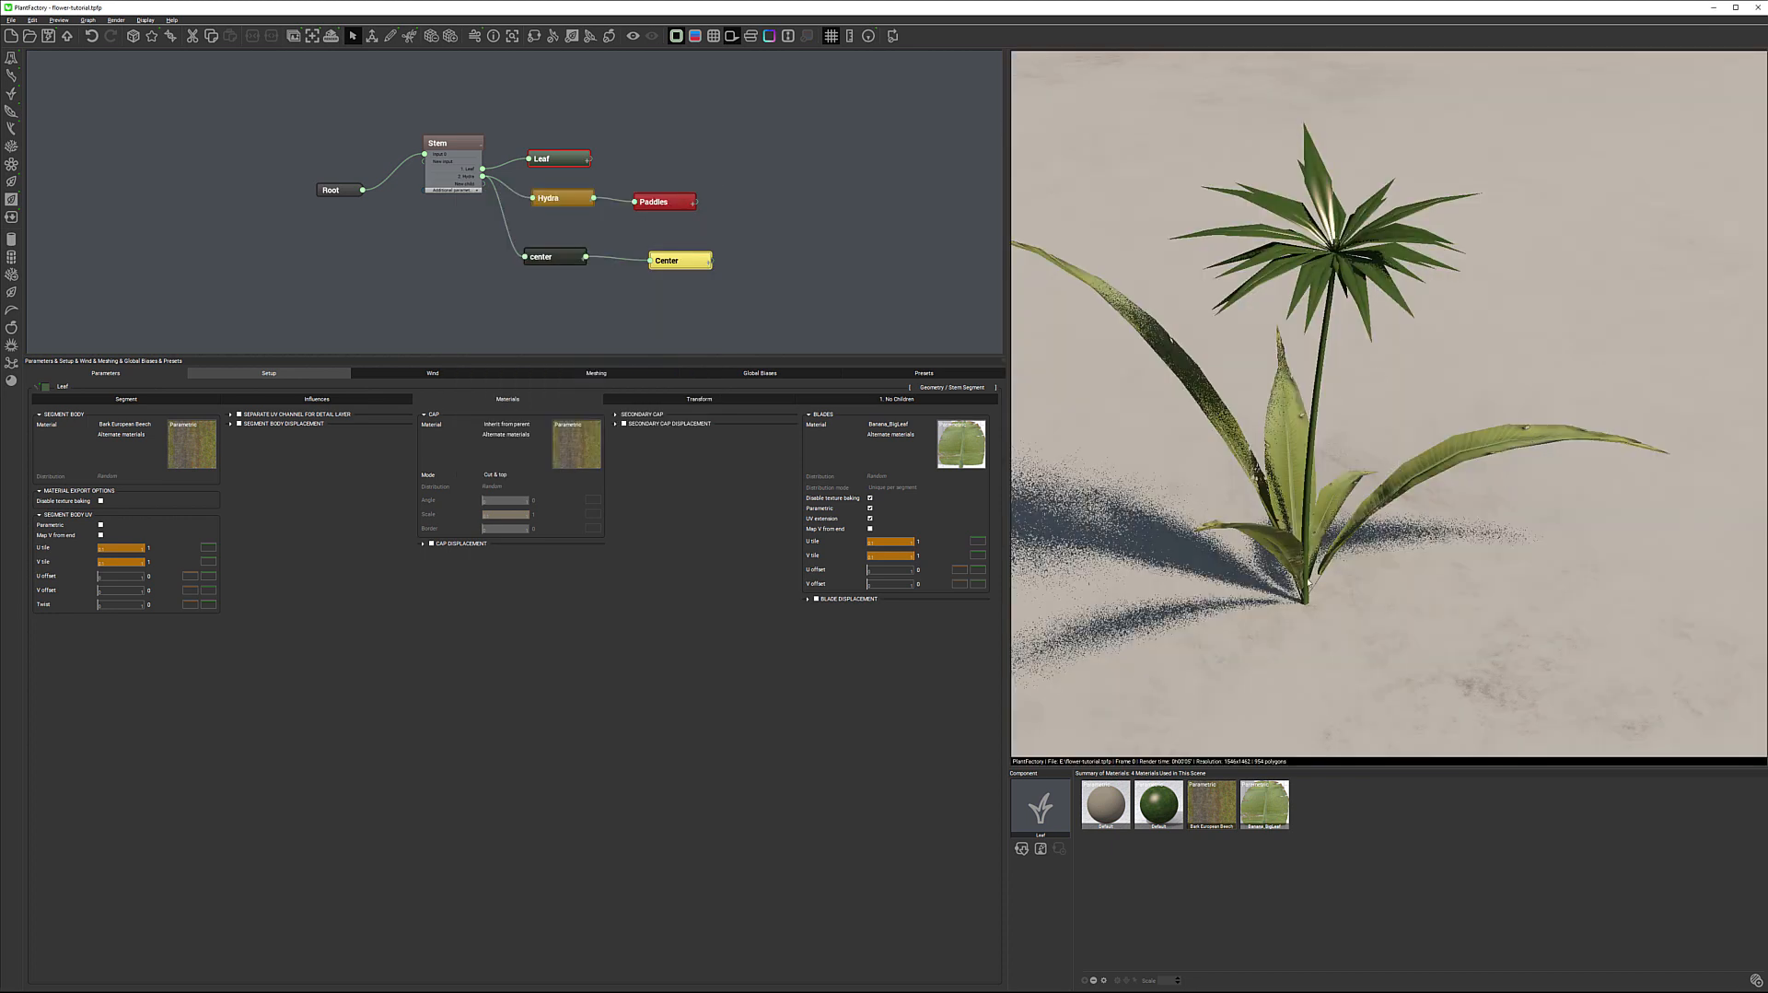
Step: Switch the Banana_BigLeaf material's color to Natural grain and make Color 1 a dark muted green
{"action": "double_click", "coordinate": [961, 444]}
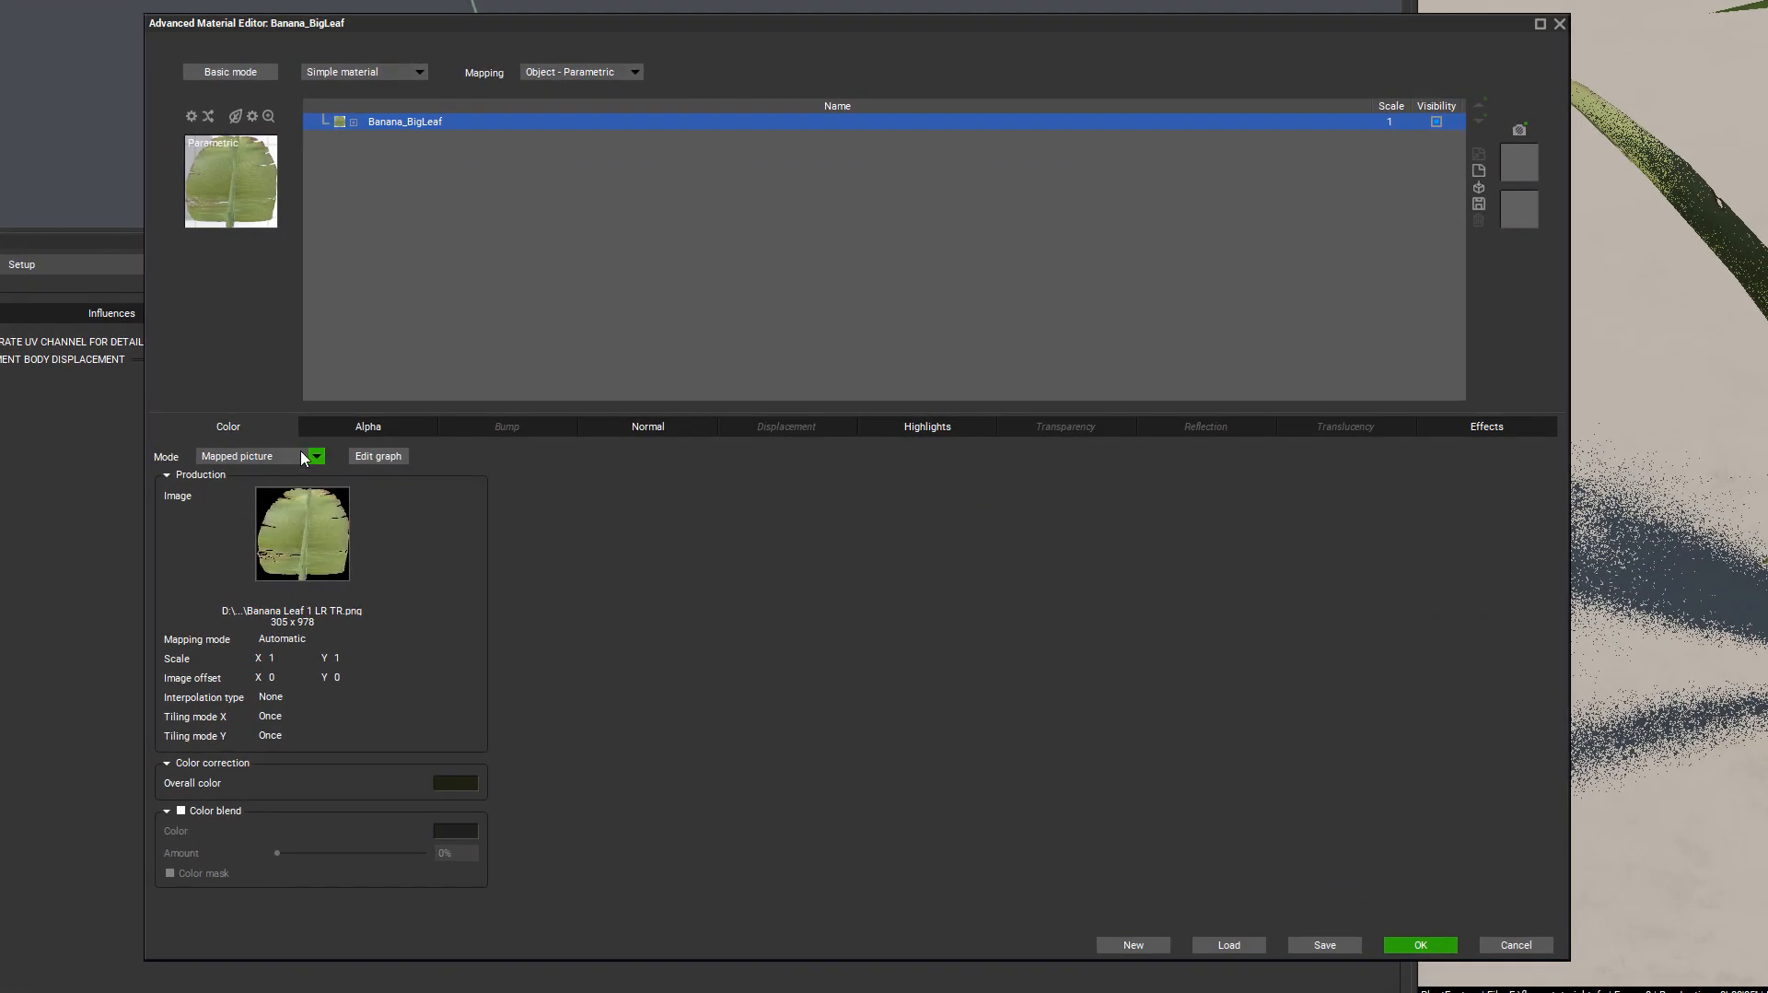
{"action": "left_click", "coordinate": [324, 459]}
{"action": "left_click", "coordinate": [230, 513]}
{"action": "left_click", "coordinate": [241, 496]}
{"action": "left_click_drag", "start_coordinate": [213, 540], "coordinate": [224, 543]}
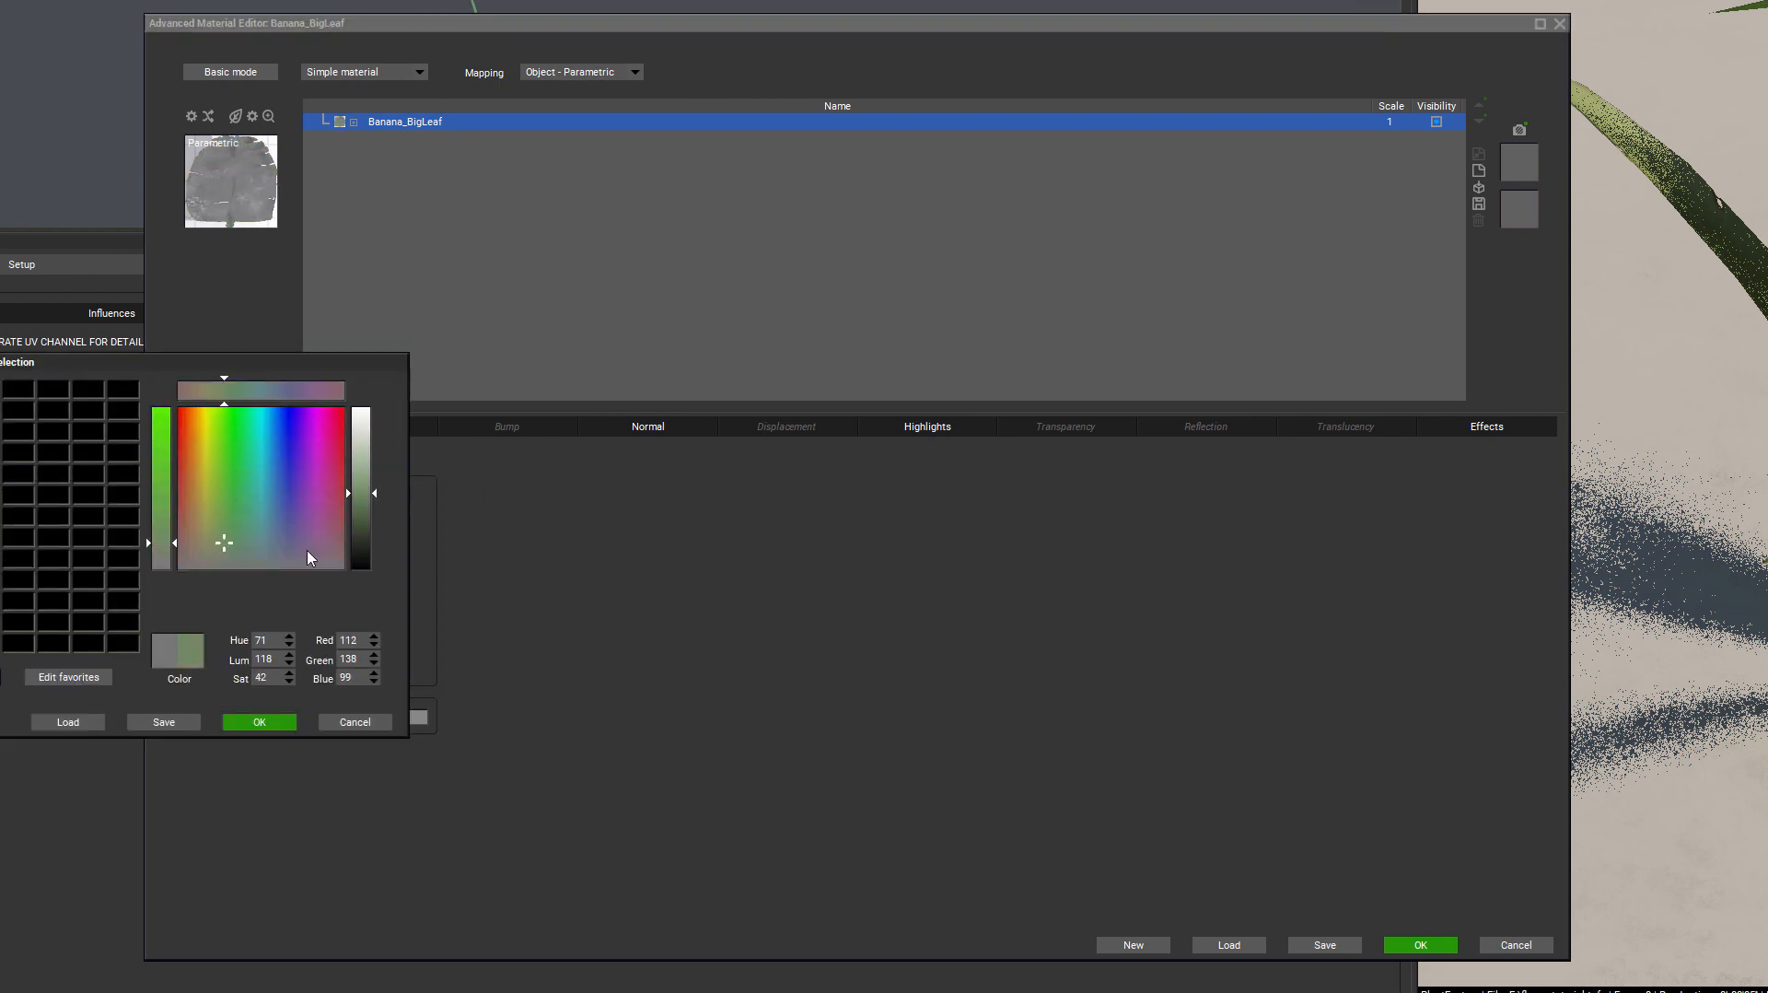
{"action": "left_click", "coordinate": [361, 535]}
{"action": "left_click", "coordinate": [272, 722]}
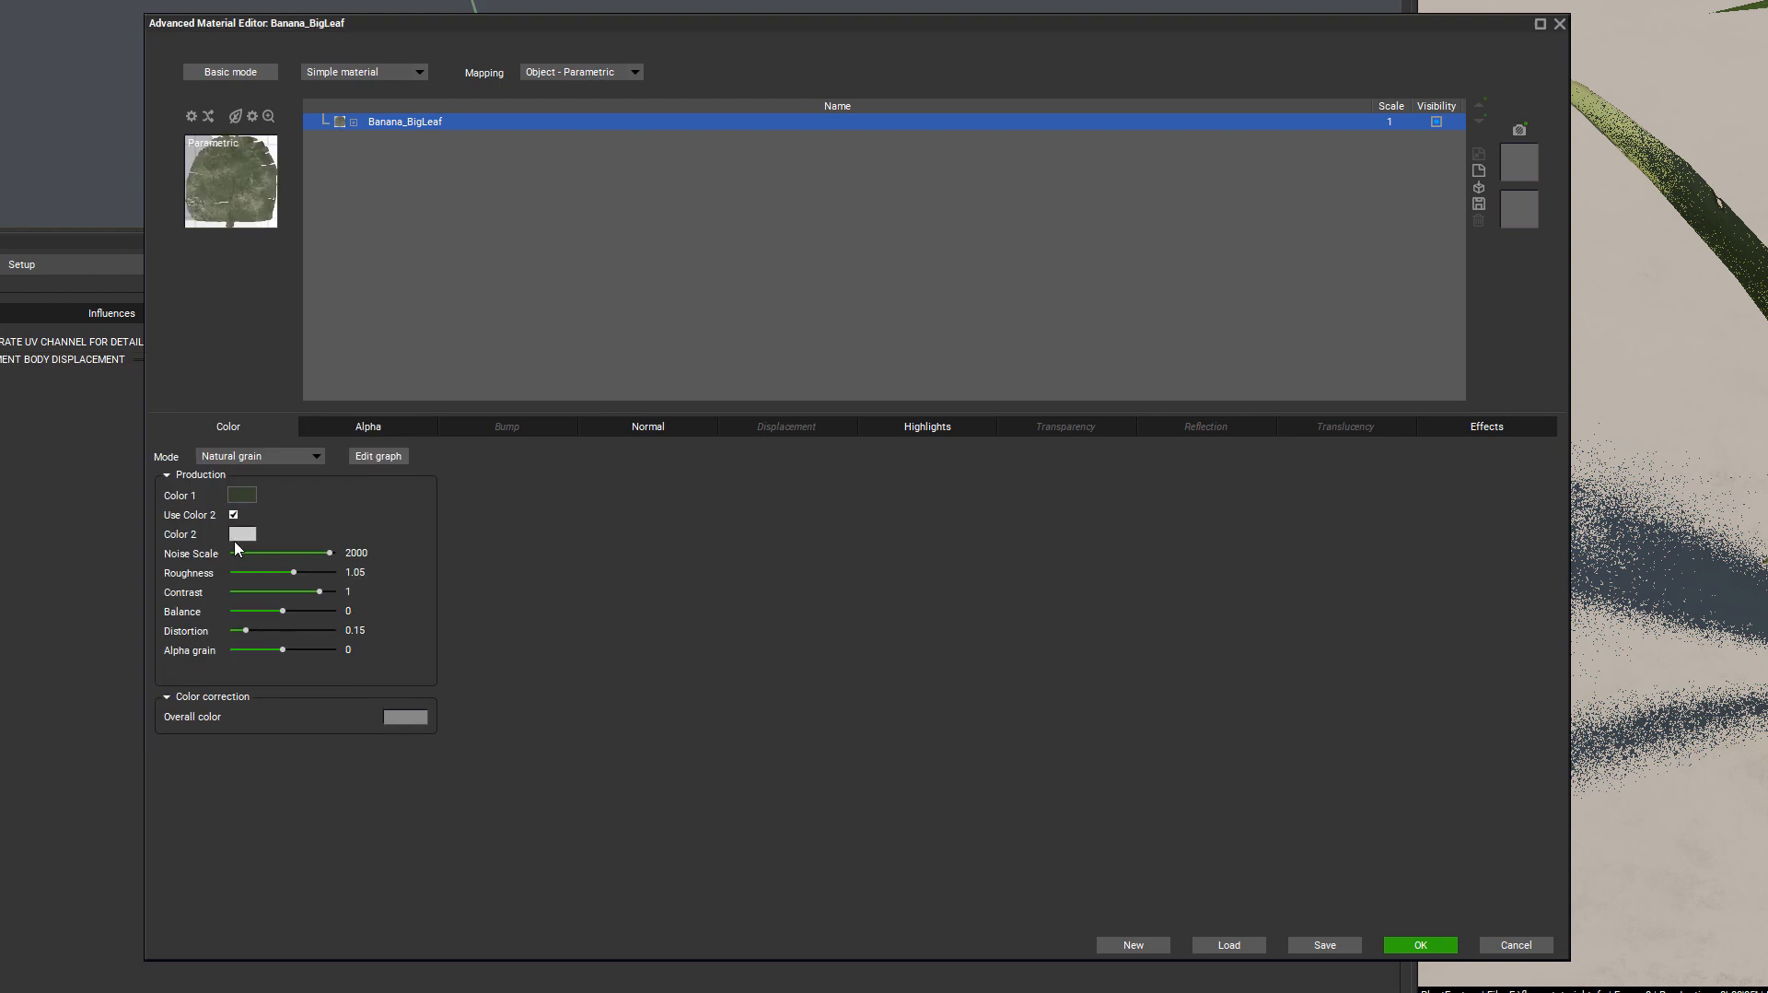
Step: Change Color 2 of the Banana_BigLeaf material to a pale green with hue 64, luminance 183 and saturation 54
{"action": "left_click", "coordinate": [242, 534]}
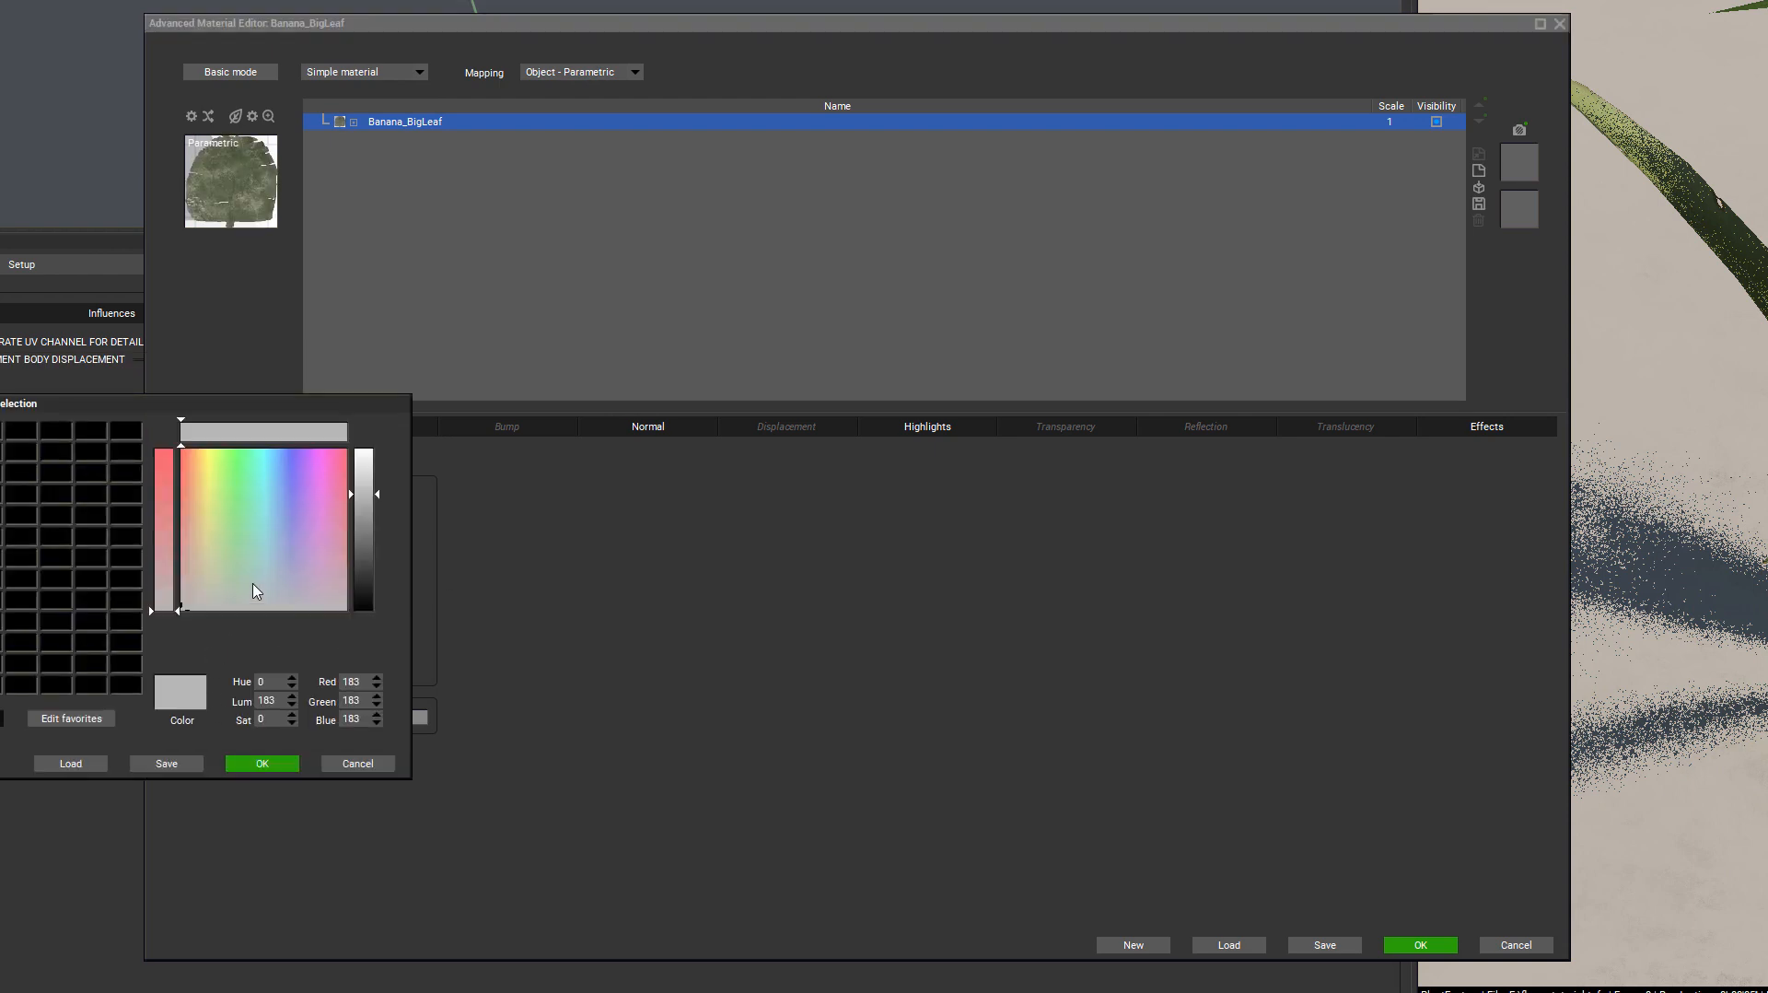
{"action": "left_click", "coordinate": [223, 576]}
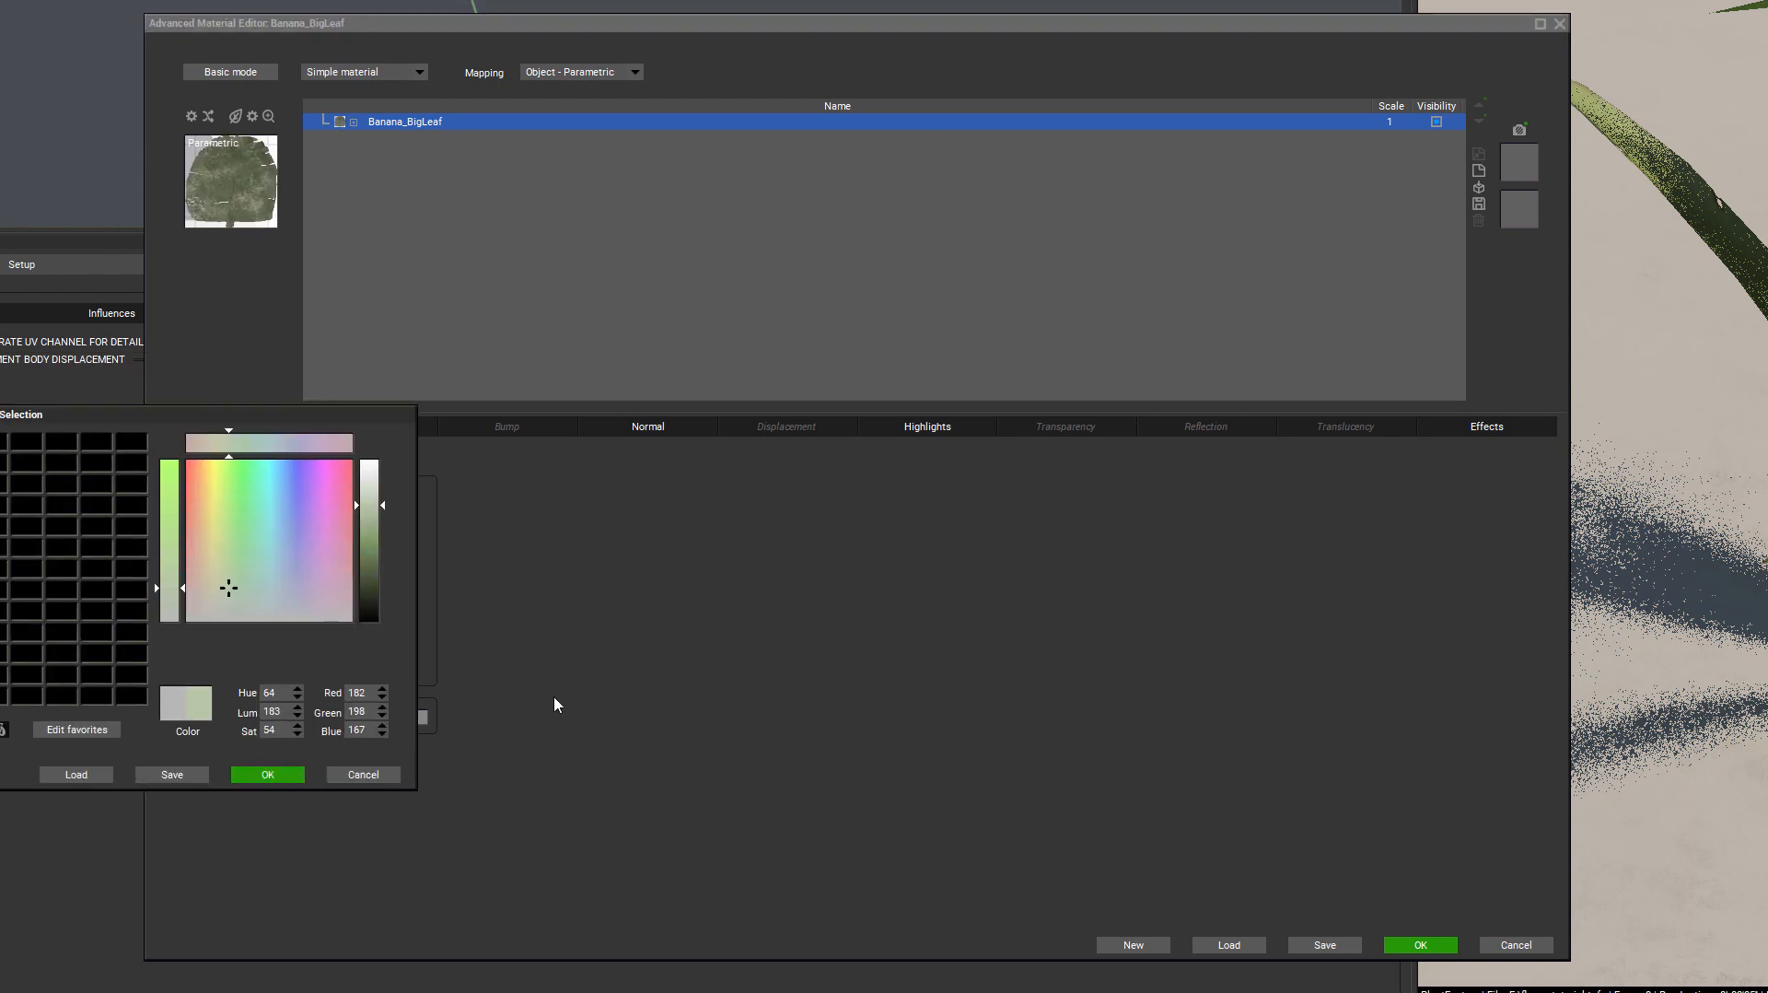
{"action": "left_click", "coordinate": [265, 763]}
Step: Set both the alpha and the normal mode of the Banana_BigLeaf material to None
{"action": "left_click", "coordinate": [366, 426]}
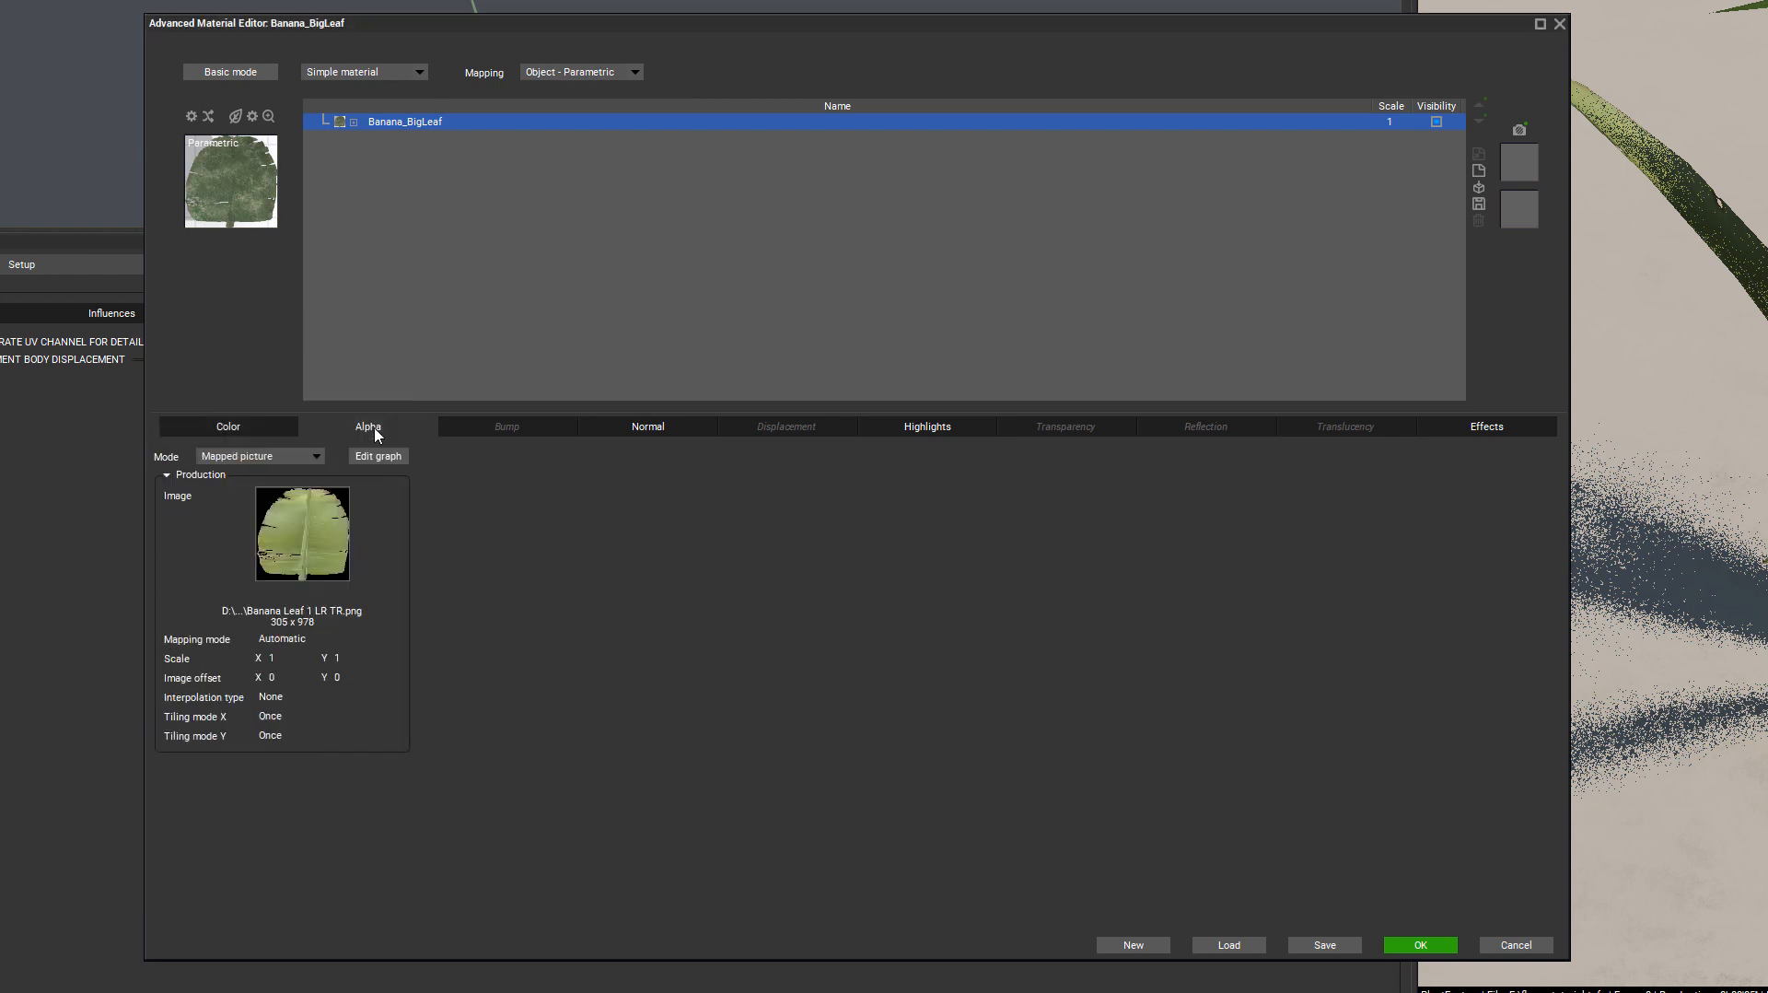
{"action": "left_click", "coordinate": [306, 458]}
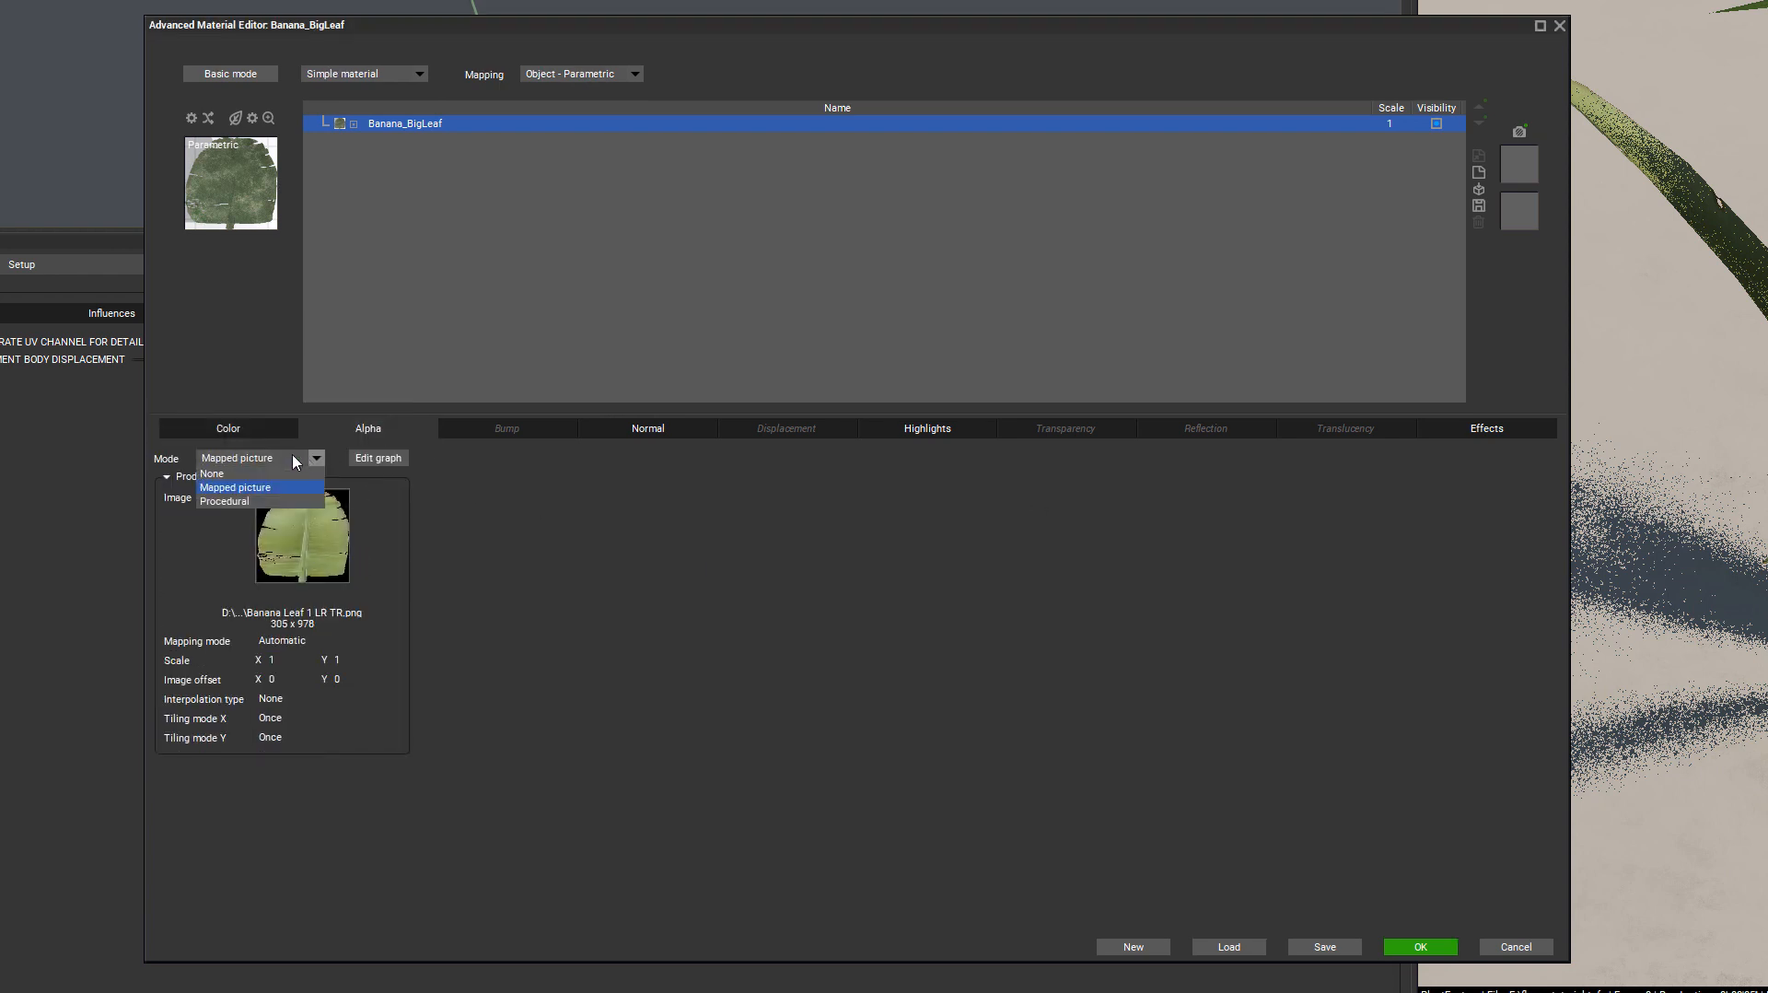
{"action": "left_click", "coordinate": [184, 493]}
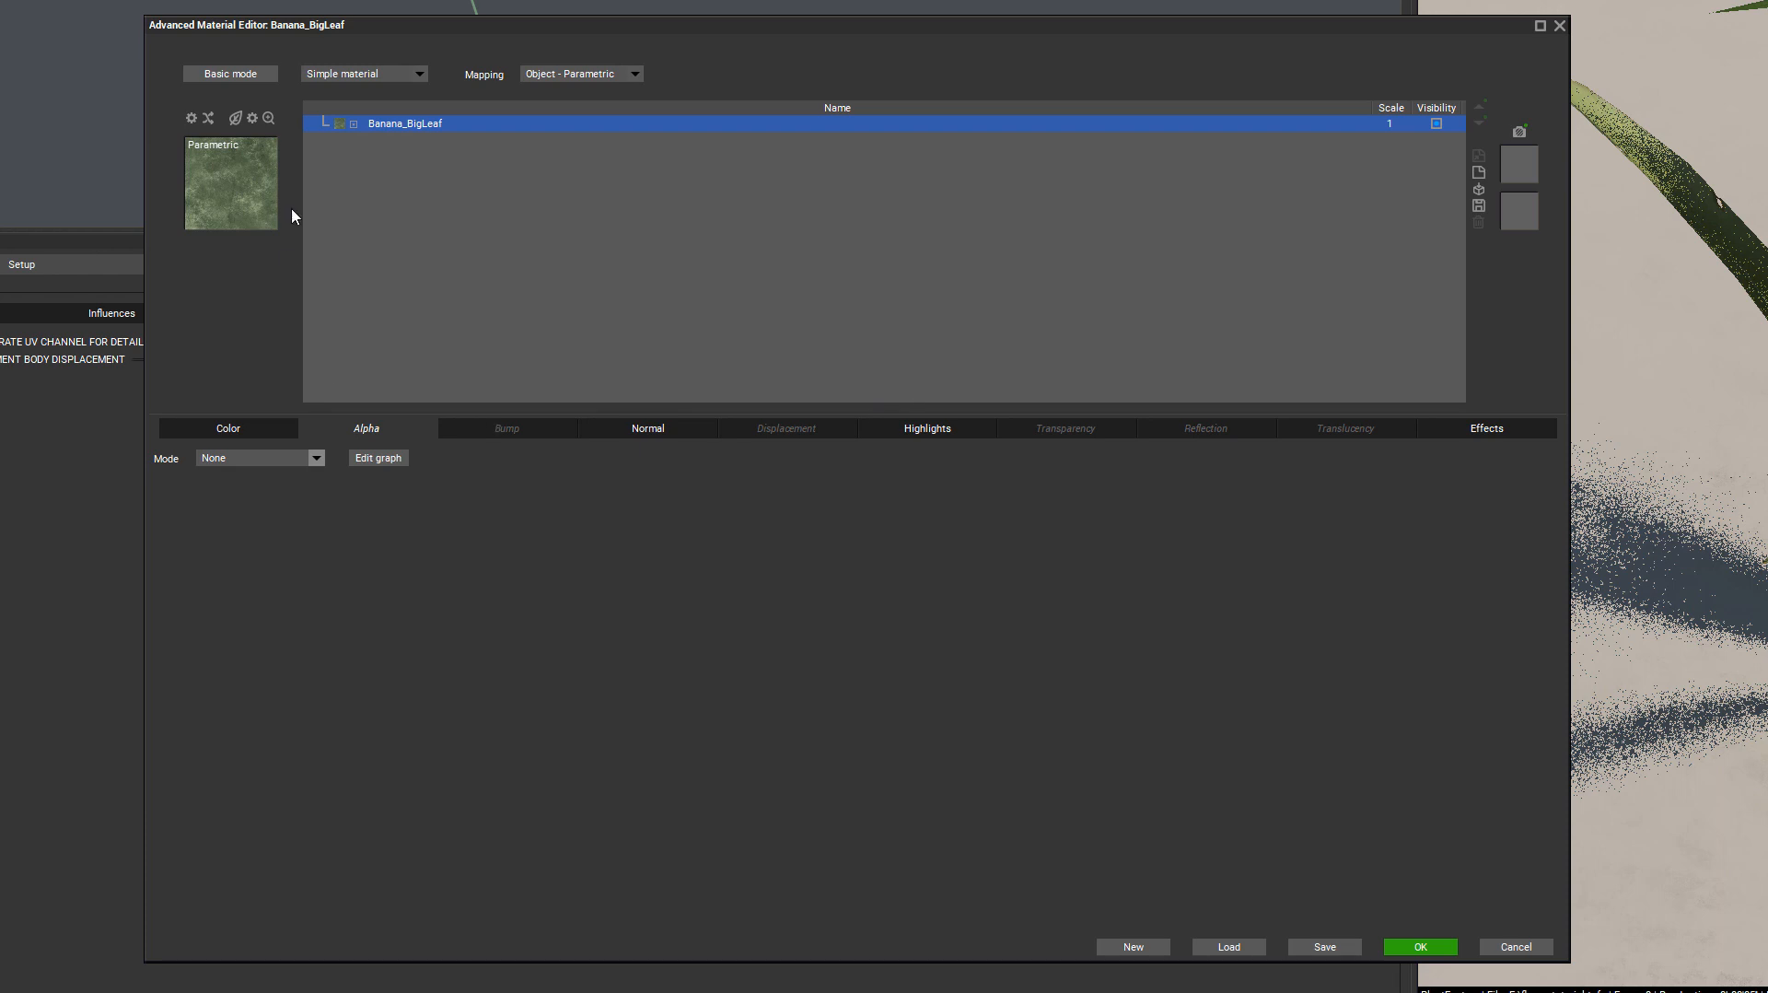
{"action": "left_click", "coordinate": [608, 429]}
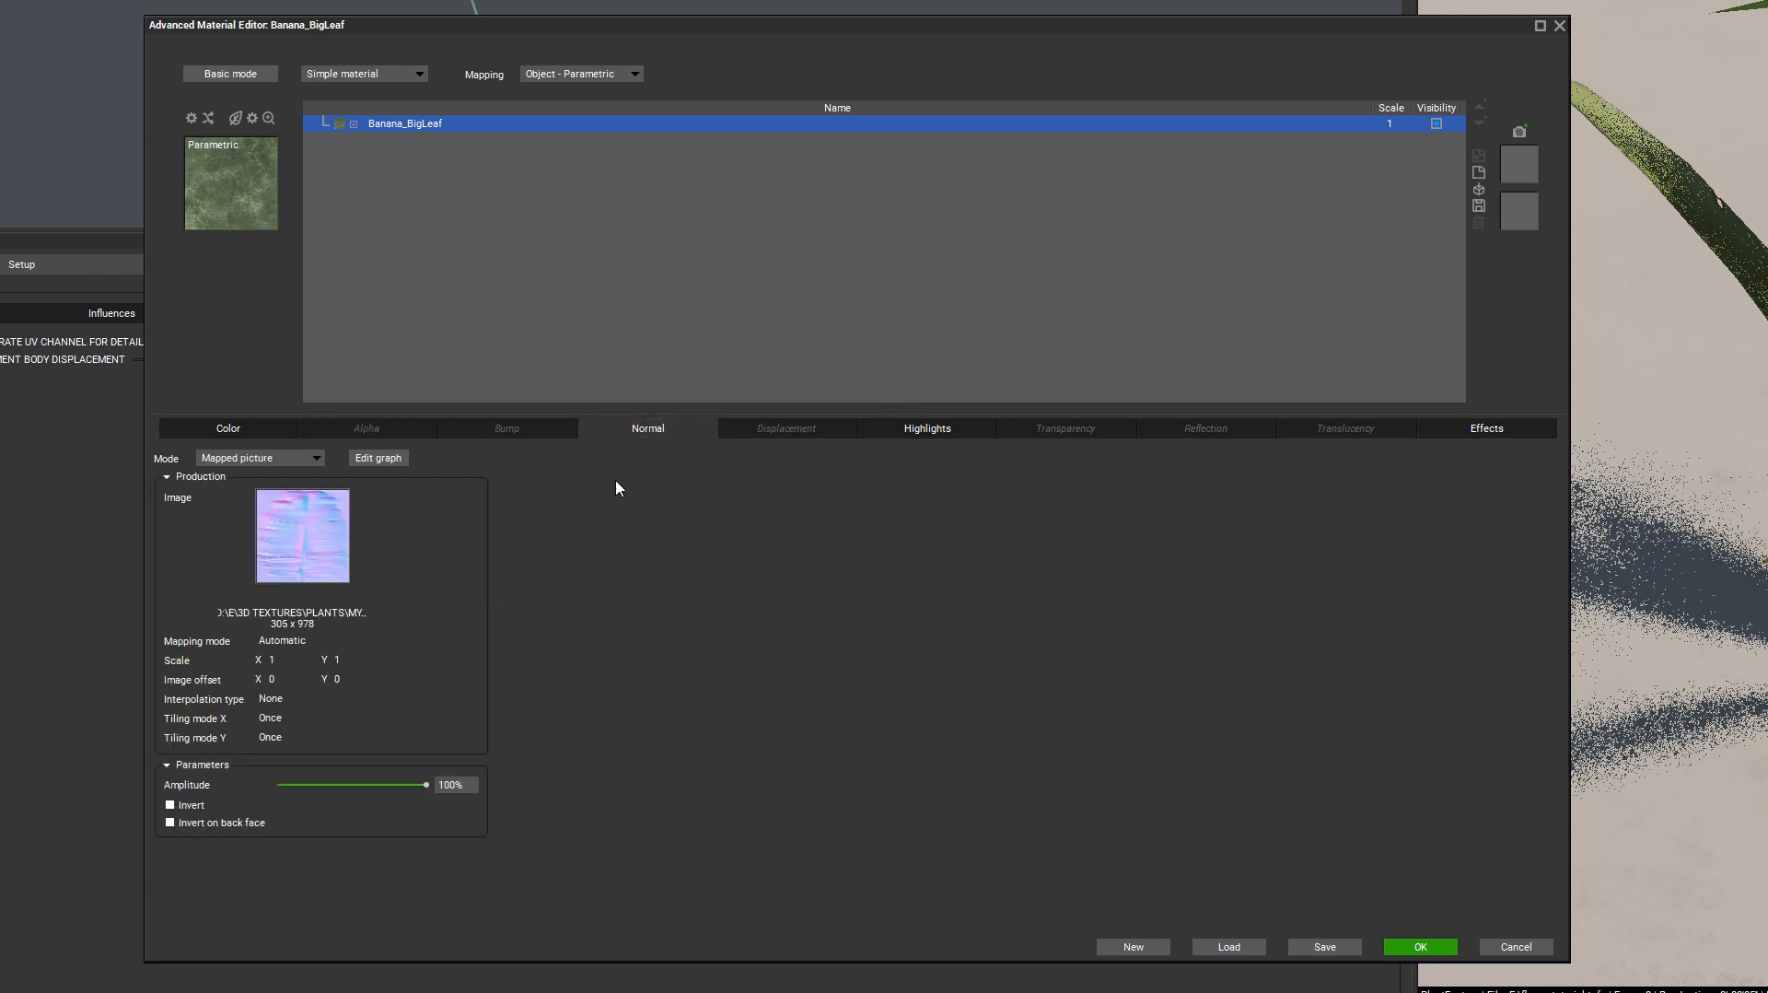
{"action": "left_click", "coordinate": [307, 455]}
{"action": "left_click", "coordinate": [258, 474]}
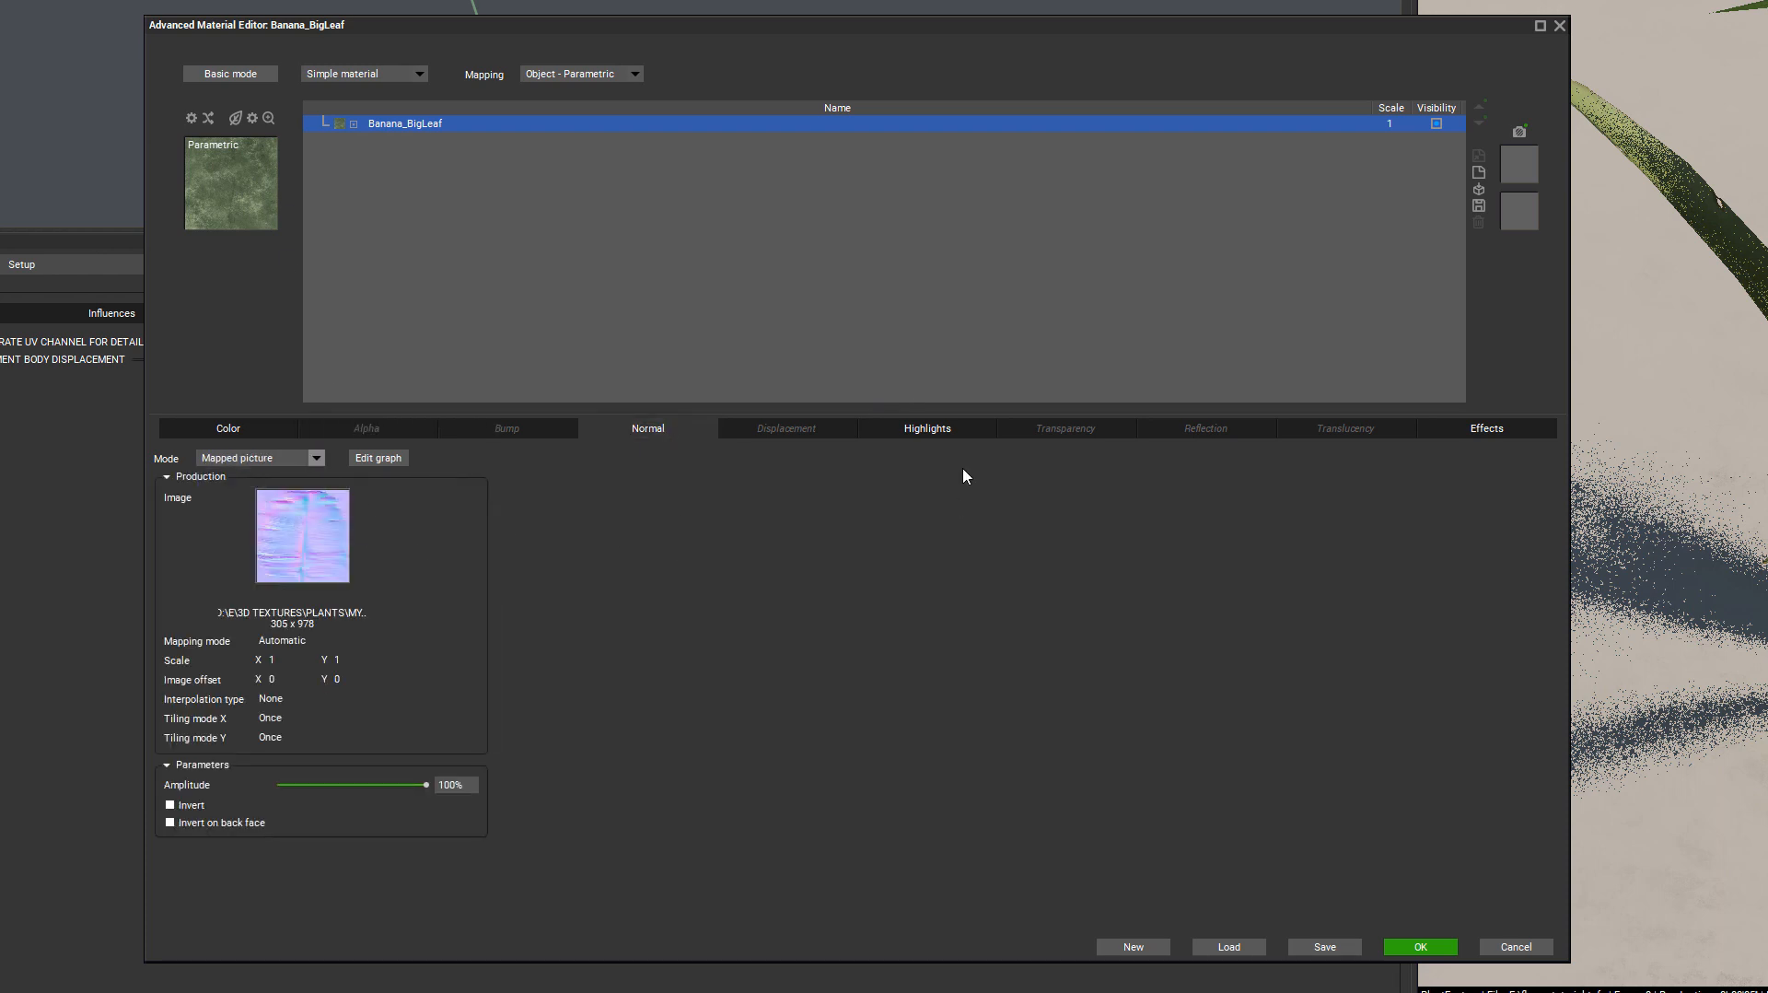
Step: Turn off the Banana_BigLeaf material's highlights and look over its lighting effects settings
{"action": "left_click", "coordinate": [932, 431]}
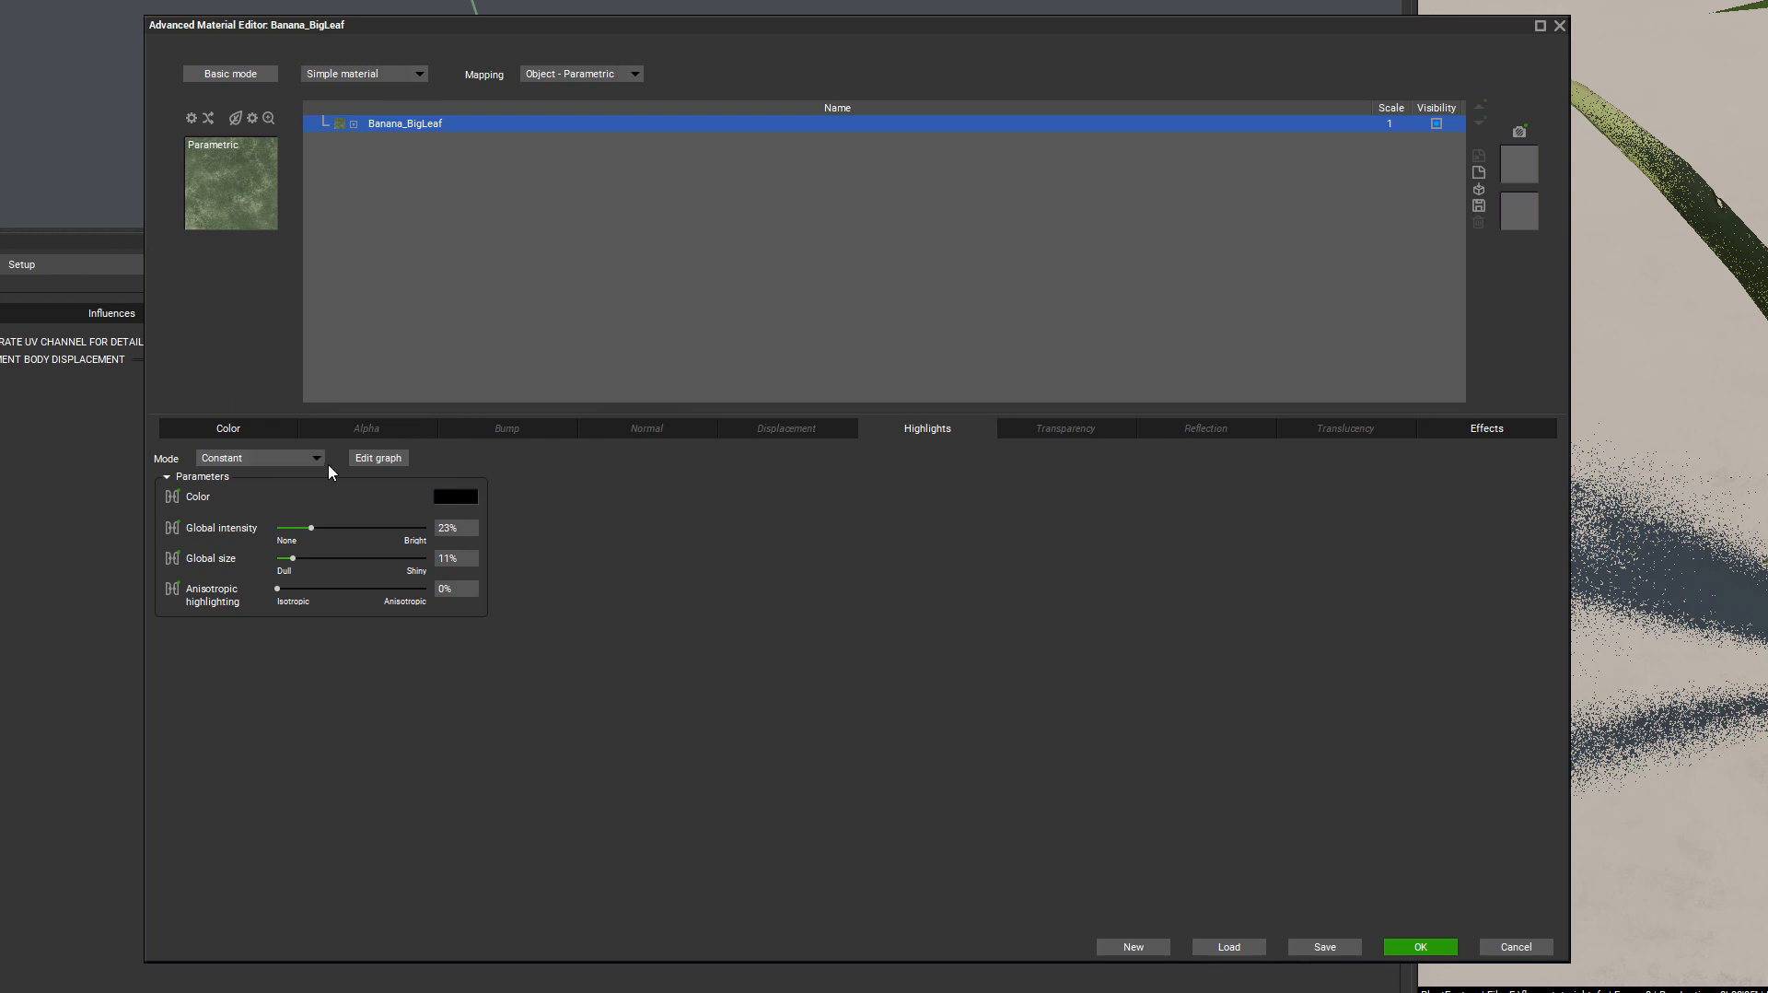
{"action": "left_click_drag", "start_coordinate": [292, 528], "coordinate": [262, 558]}
{"action": "left_click", "coordinate": [1454, 432]}
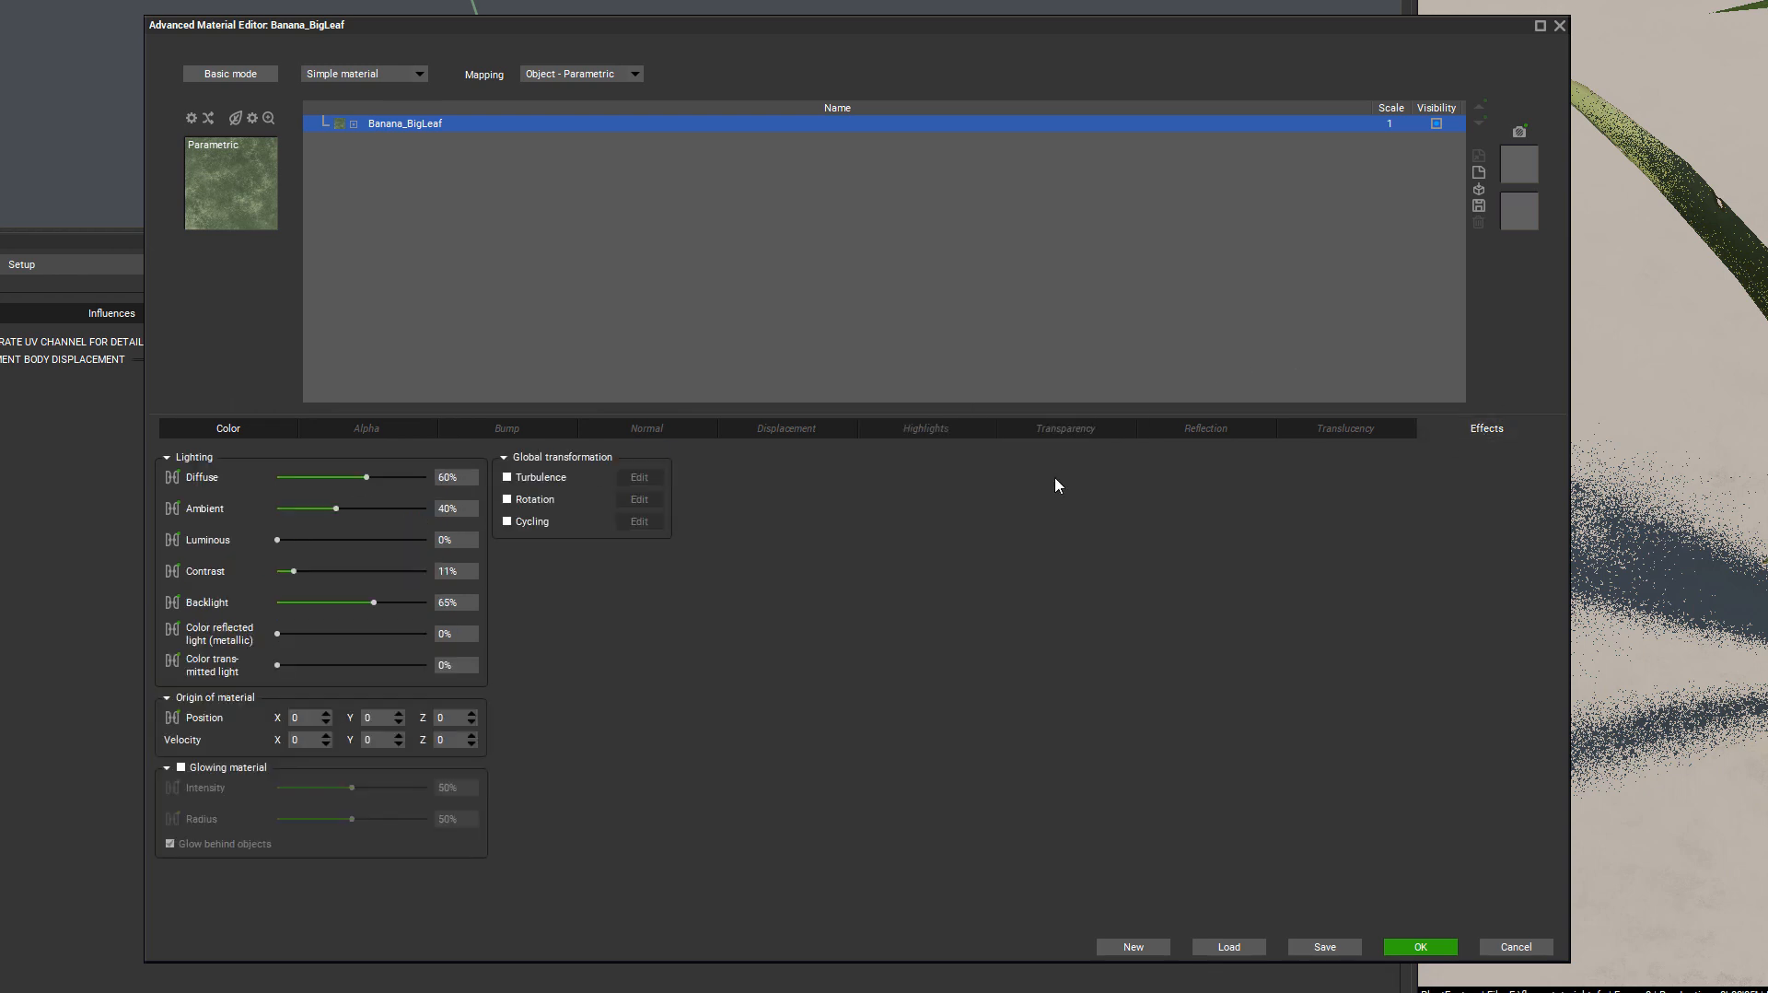
Step: Review the natural-grain color settings, accept the Banana_BigLeaf material and render the flower
{"action": "left_click", "coordinate": [202, 431]}
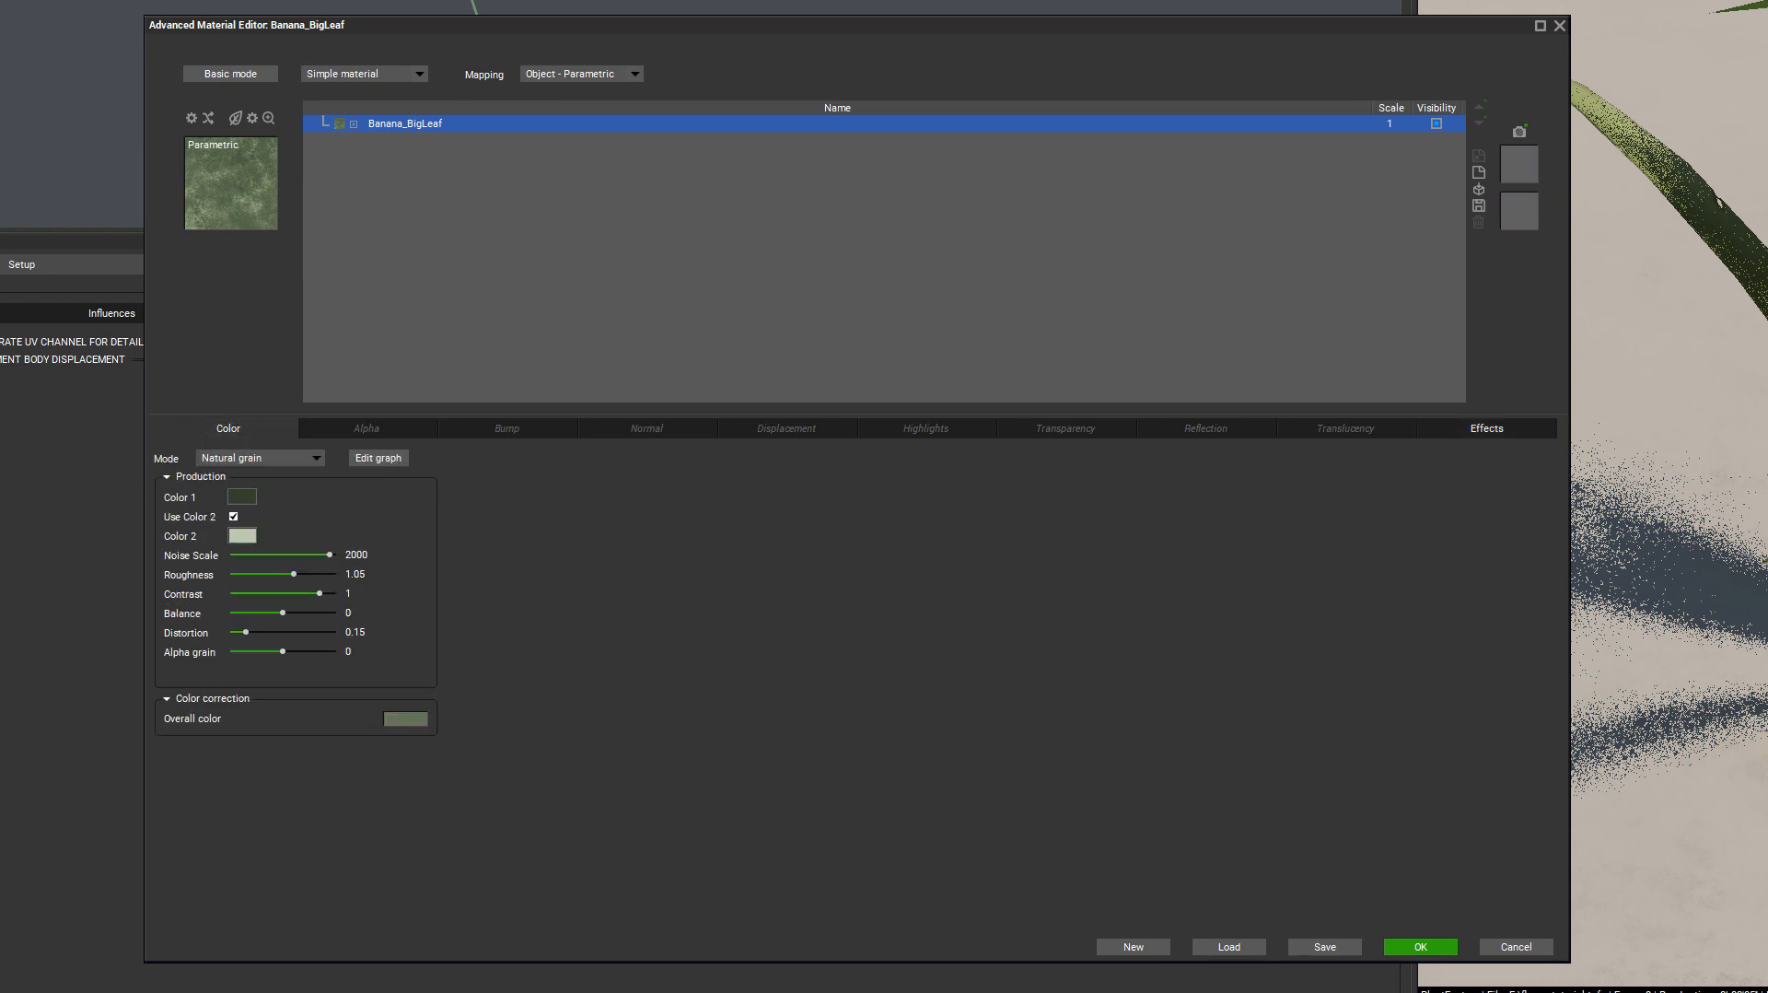
{"action": "left_click", "coordinate": [1418, 946]}
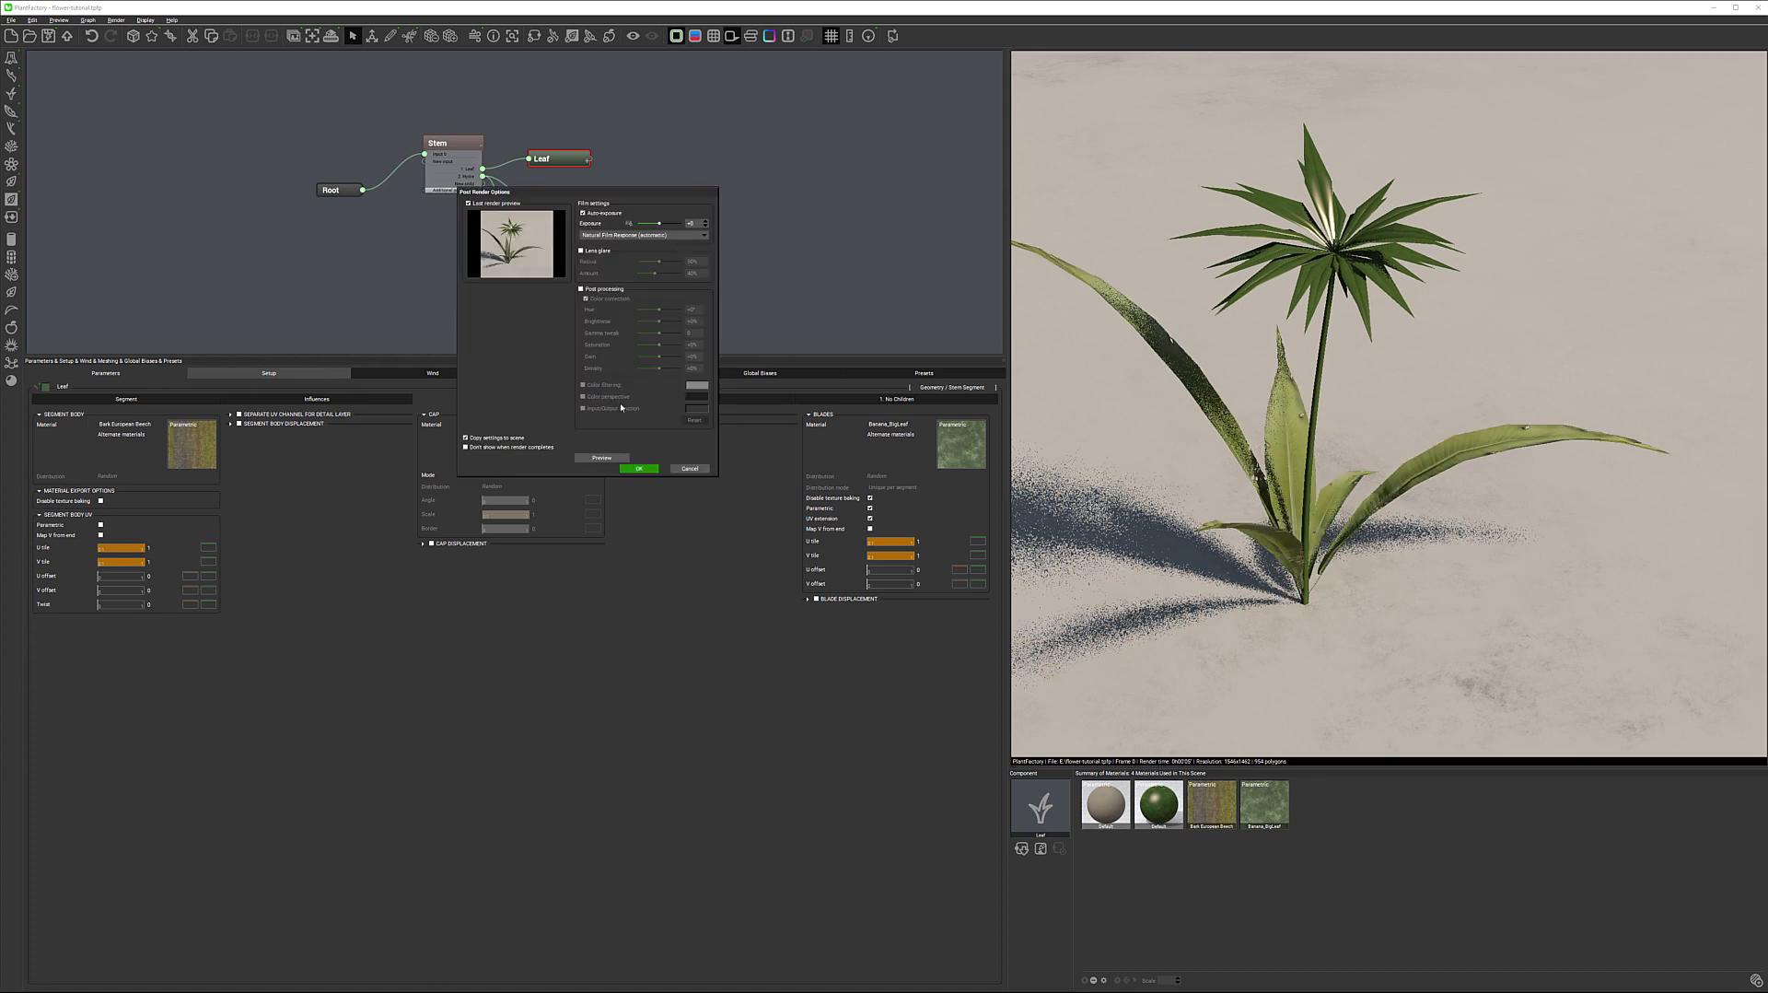
{"action": "left_click", "coordinate": [640, 468]}
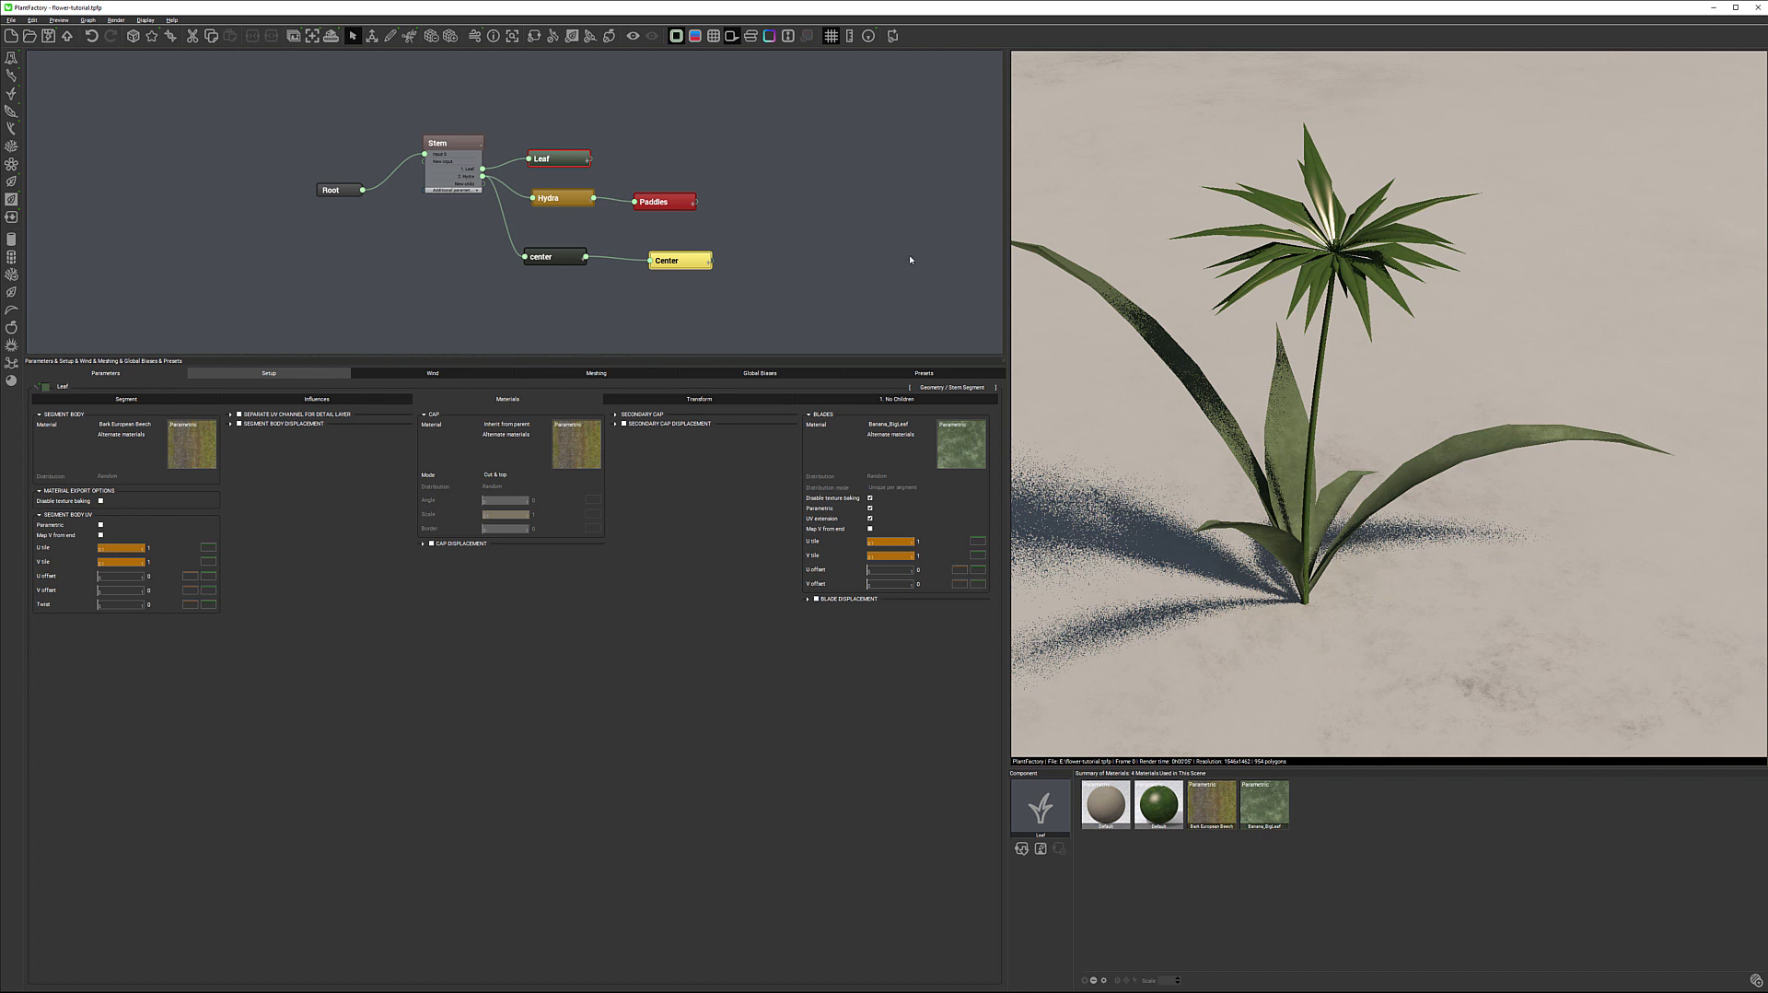
Step: Assign the Default material to the cap, segment body and blades of the Paddles component
{"action": "left_click", "coordinate": [673, 204]}
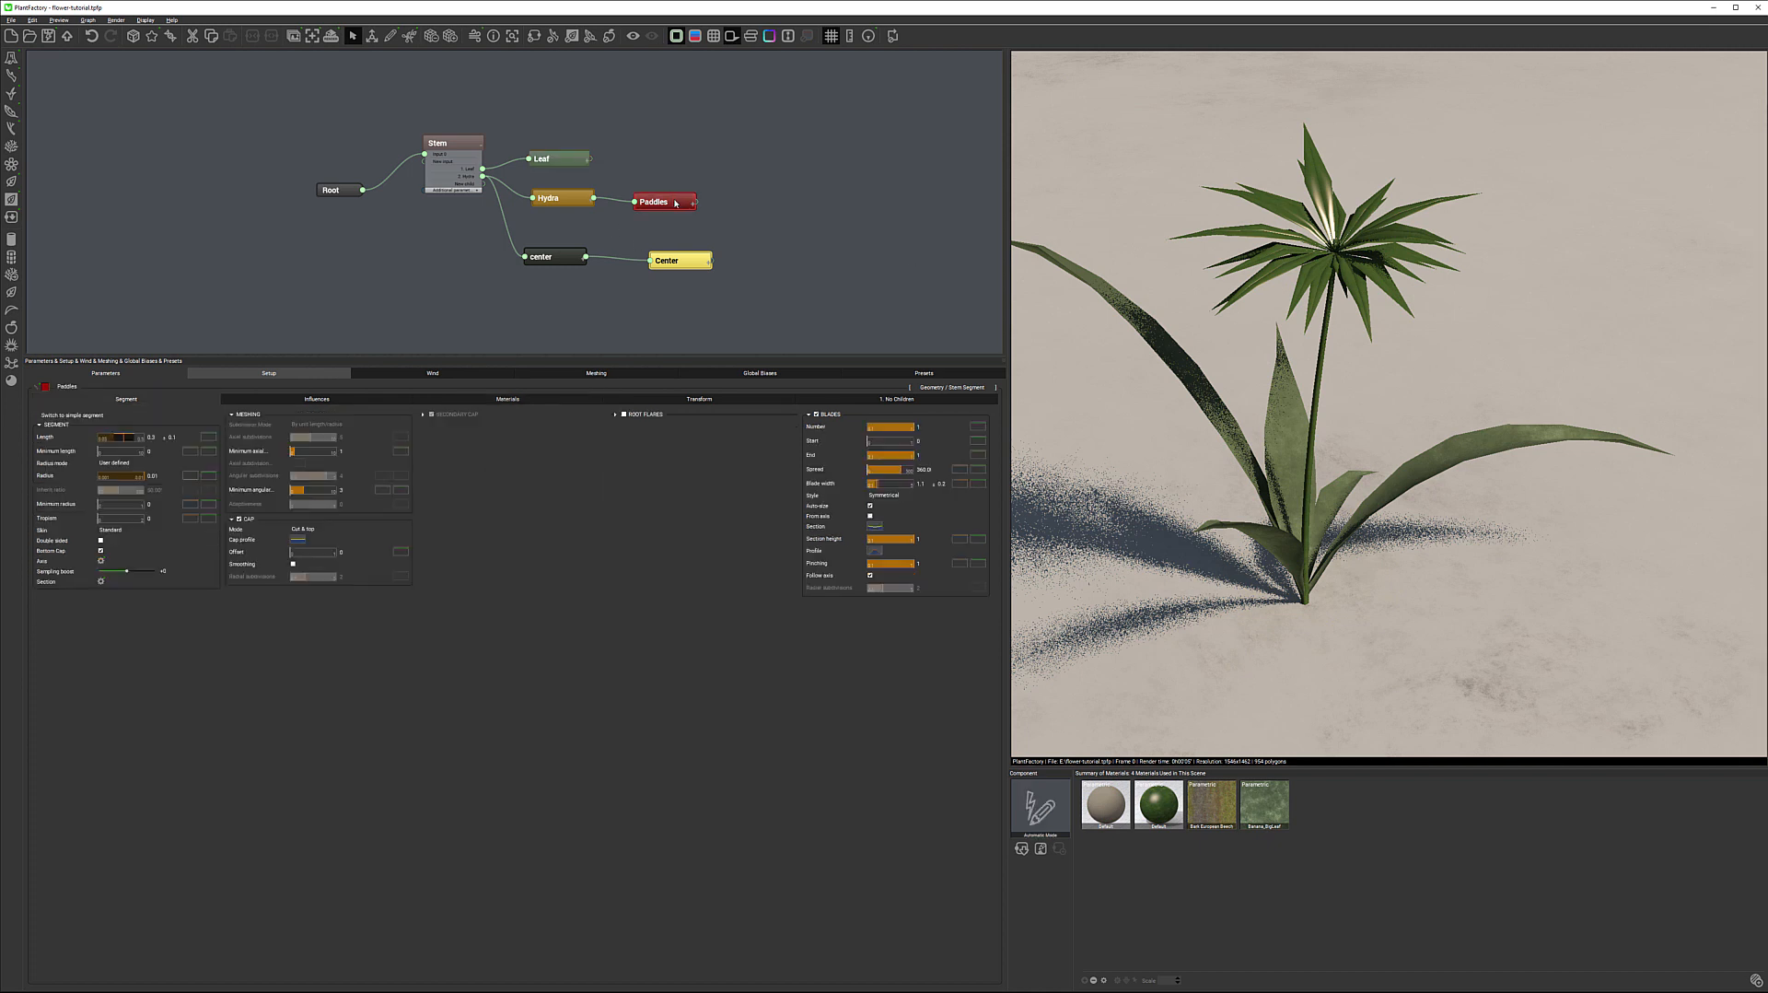
{"action": "left_click", "coordinate": [517, 402]}
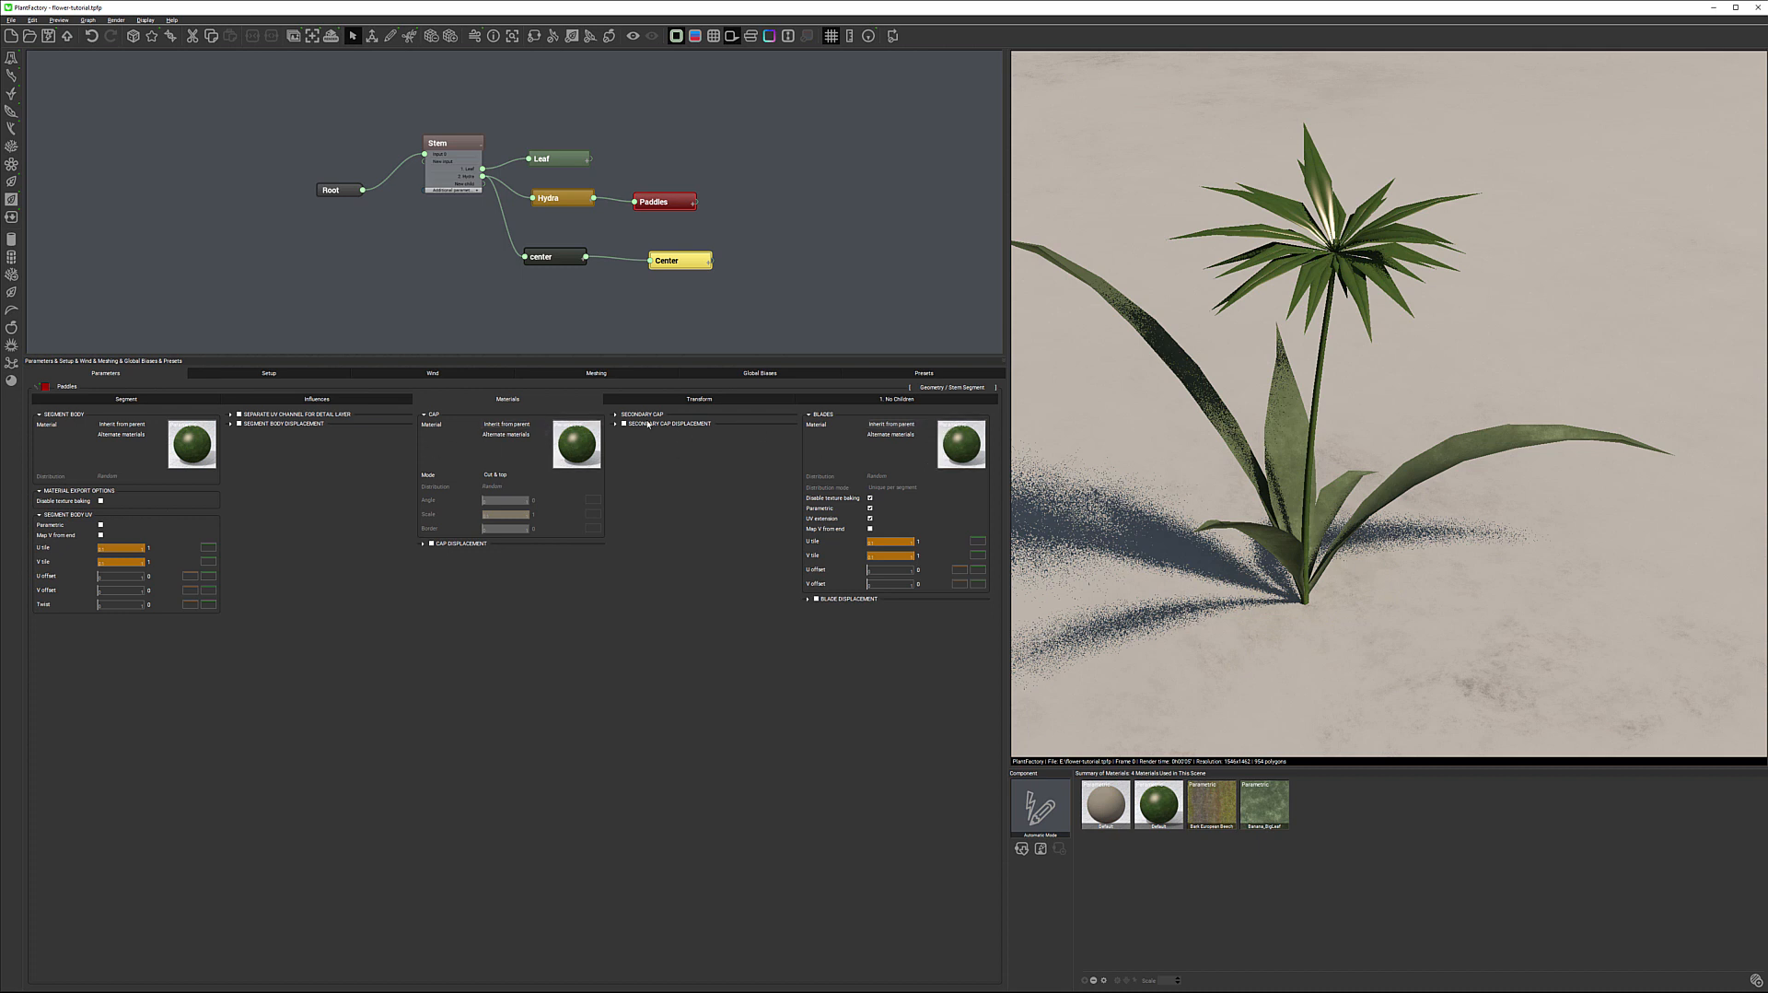
{"action": "left_click", "coordinate": [546, 424]}
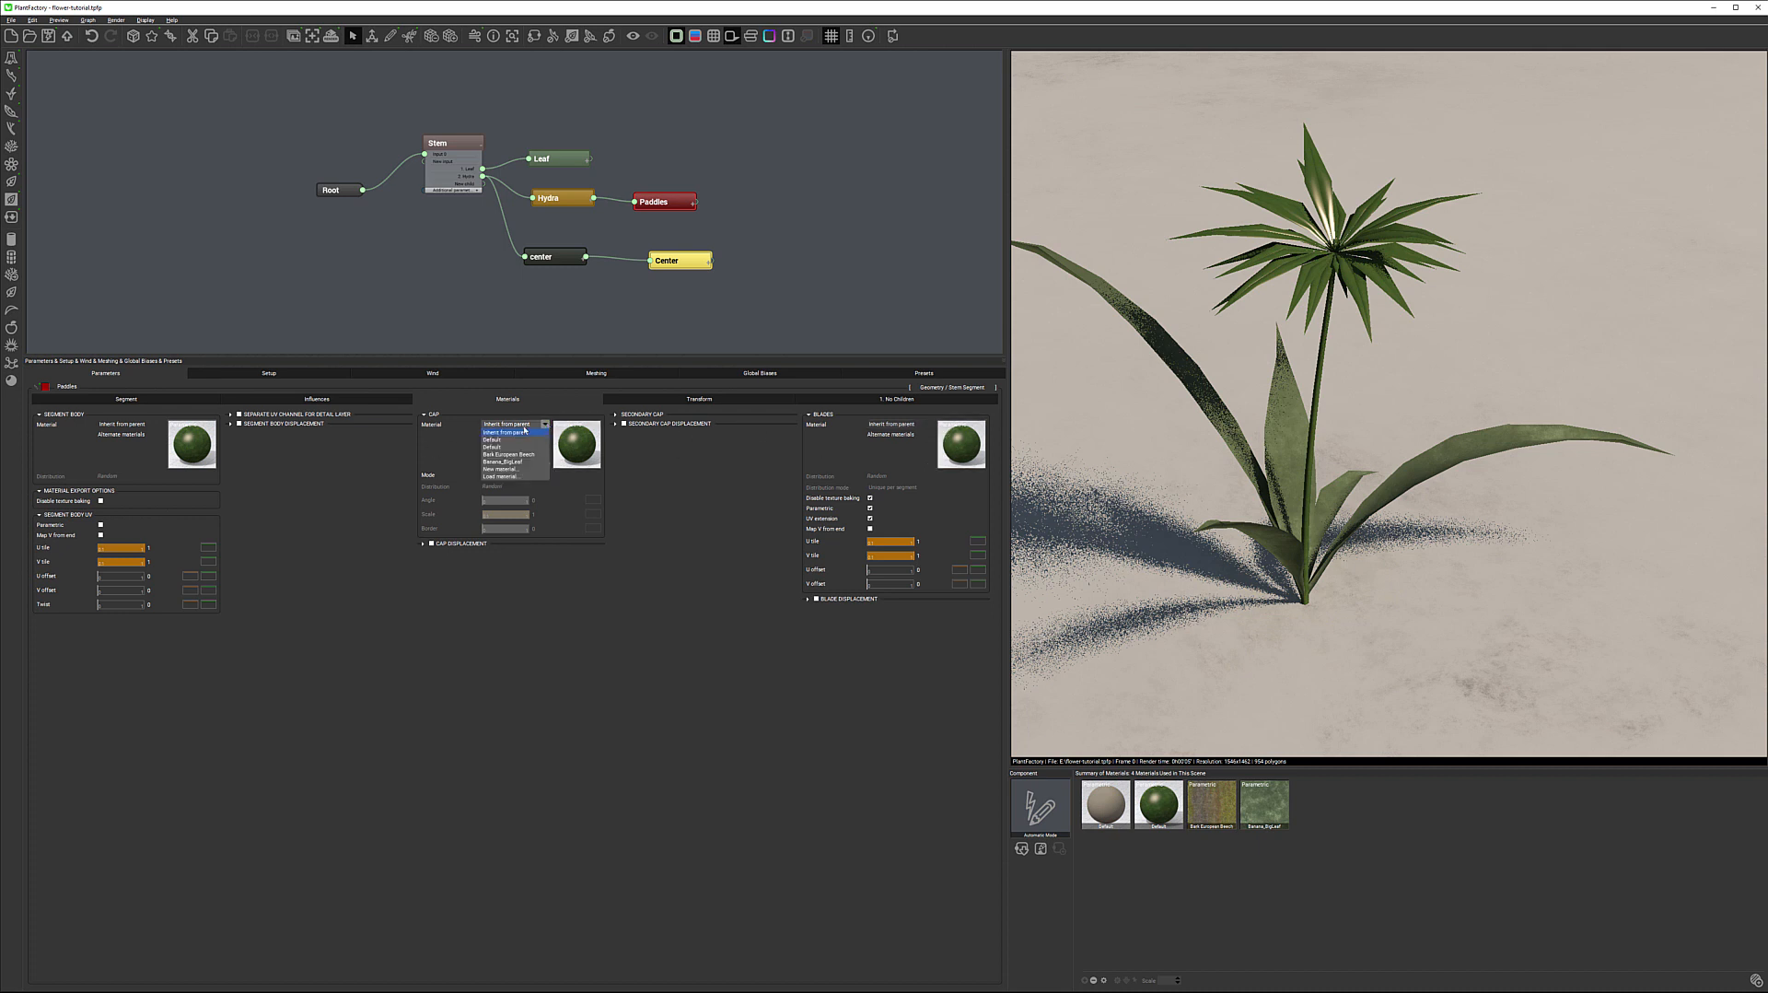
{"action": "left_click", "coordinate": [501, 462]}
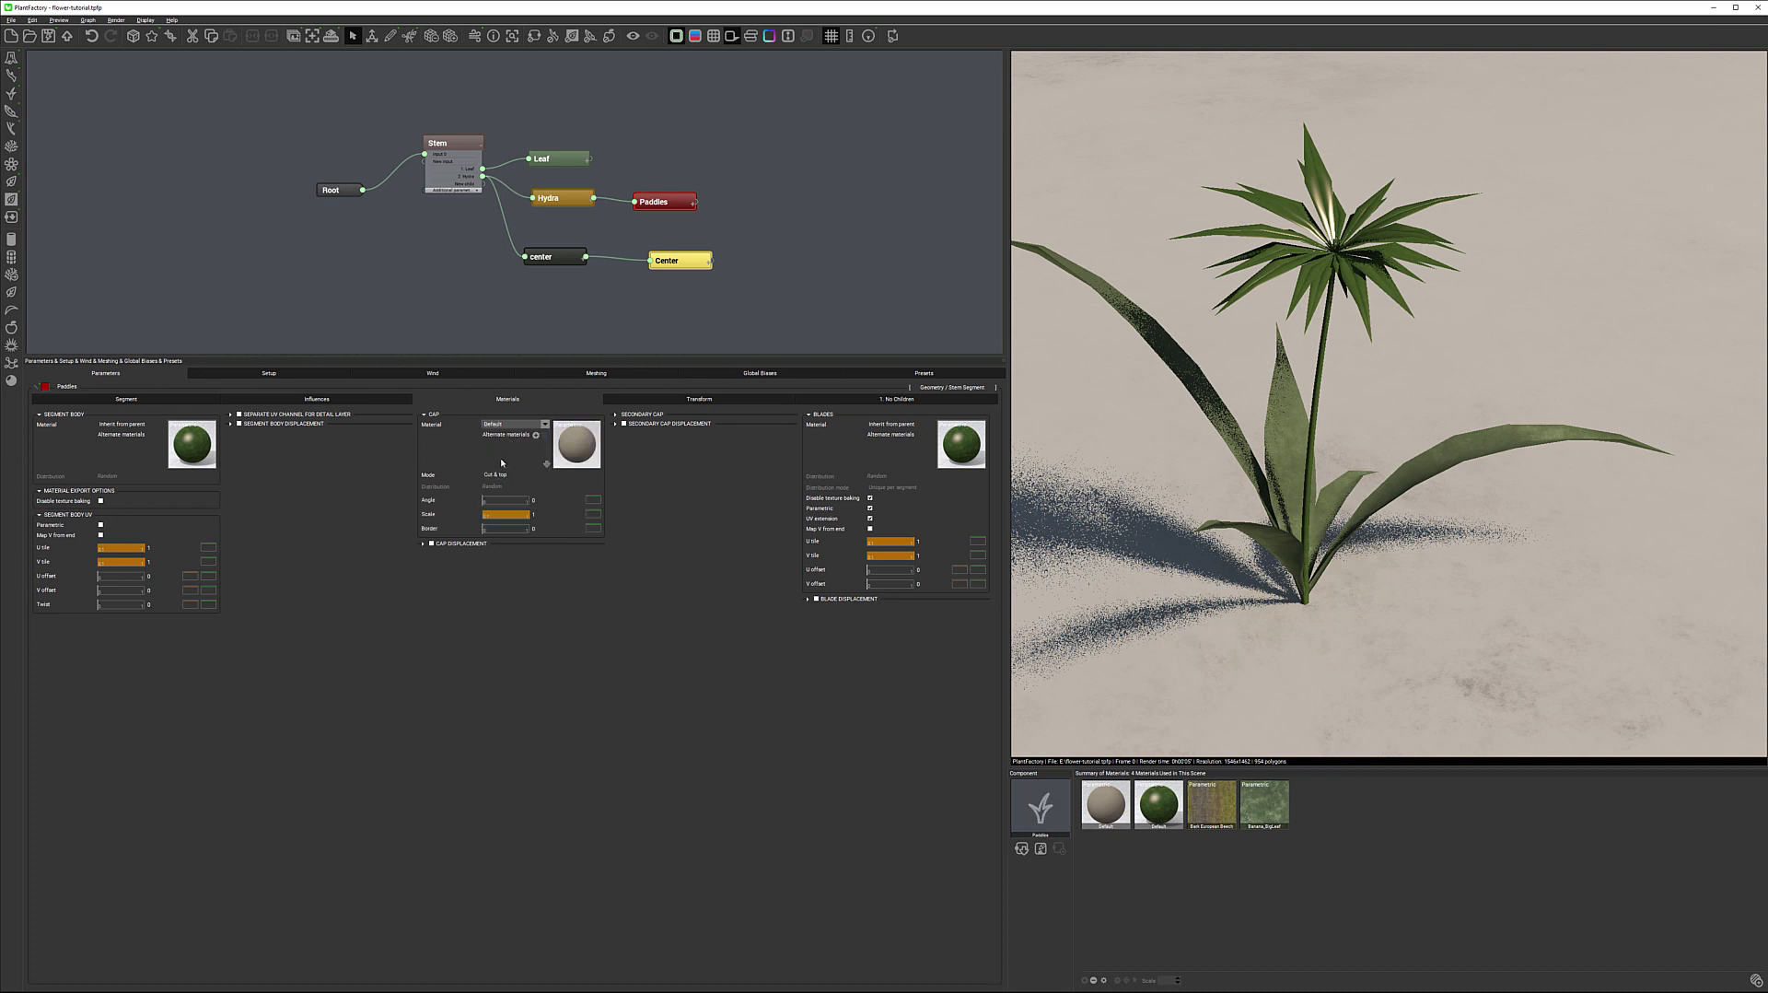
{"action": "left_click", "coordinate": [159, 425]}
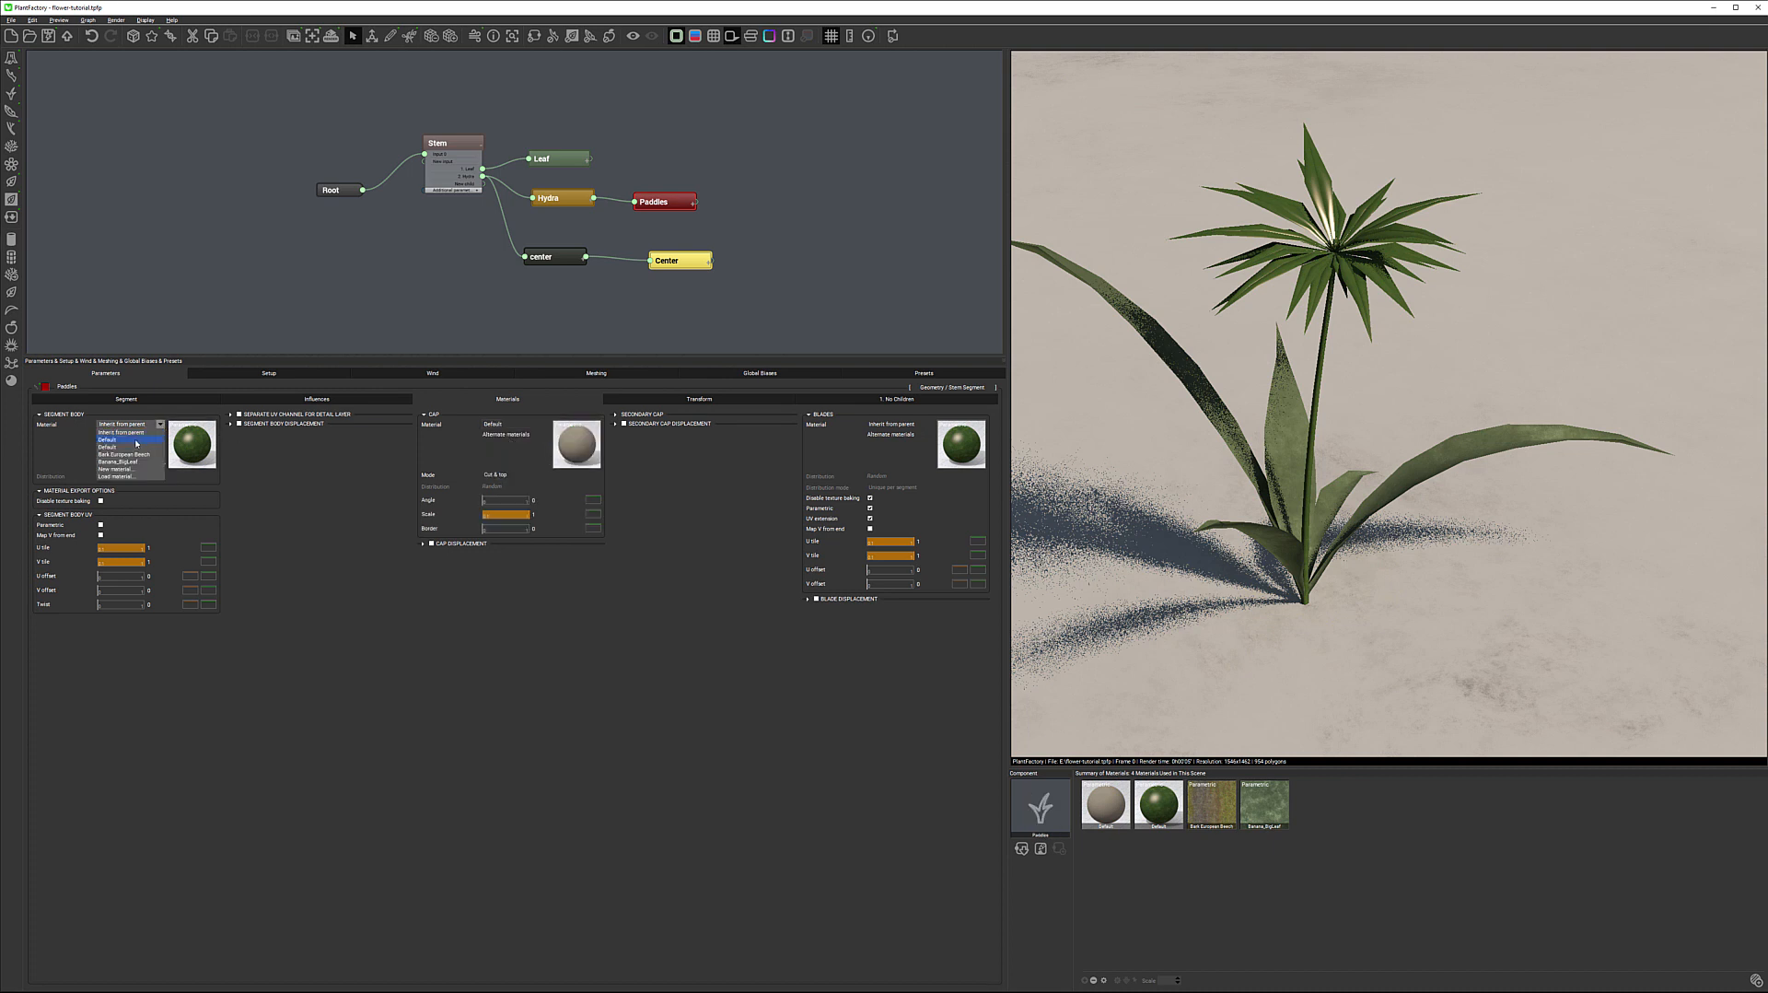
{"action": "left_click", "coordinate": [137, 441]}
{"action": "left_click", "coordinate": [930, 424]}
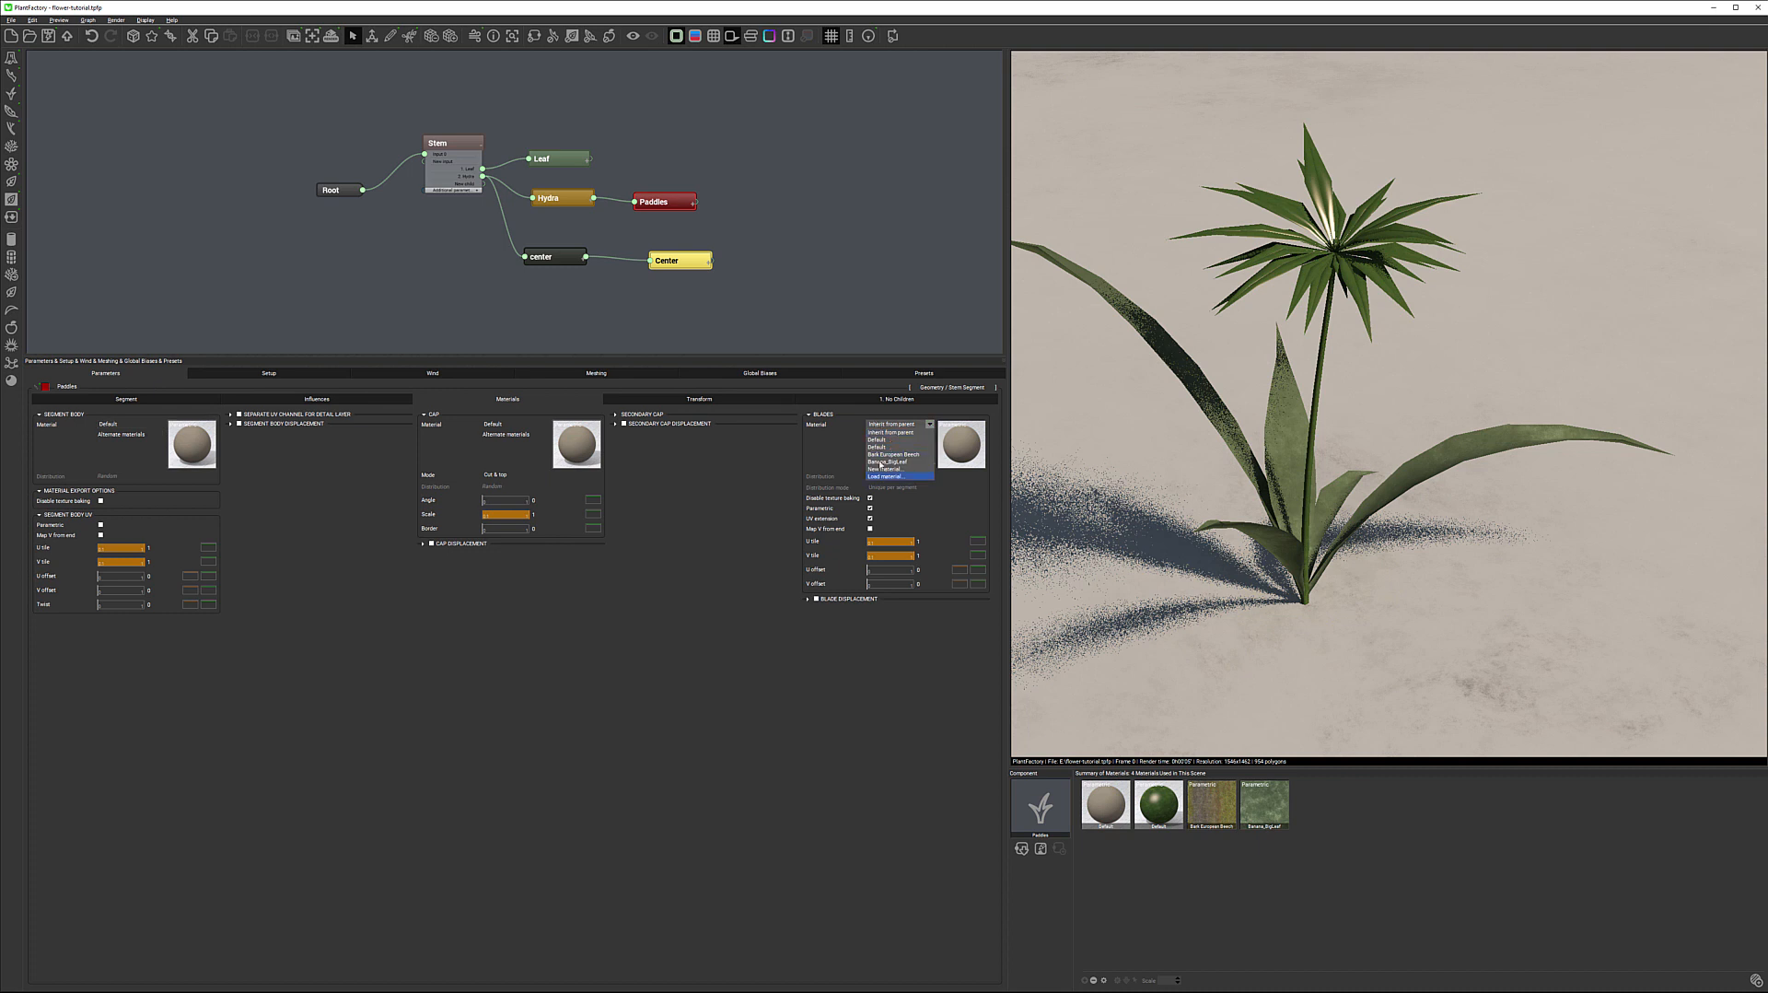
{"action": "left_click", "coordinate": [878, 440]}
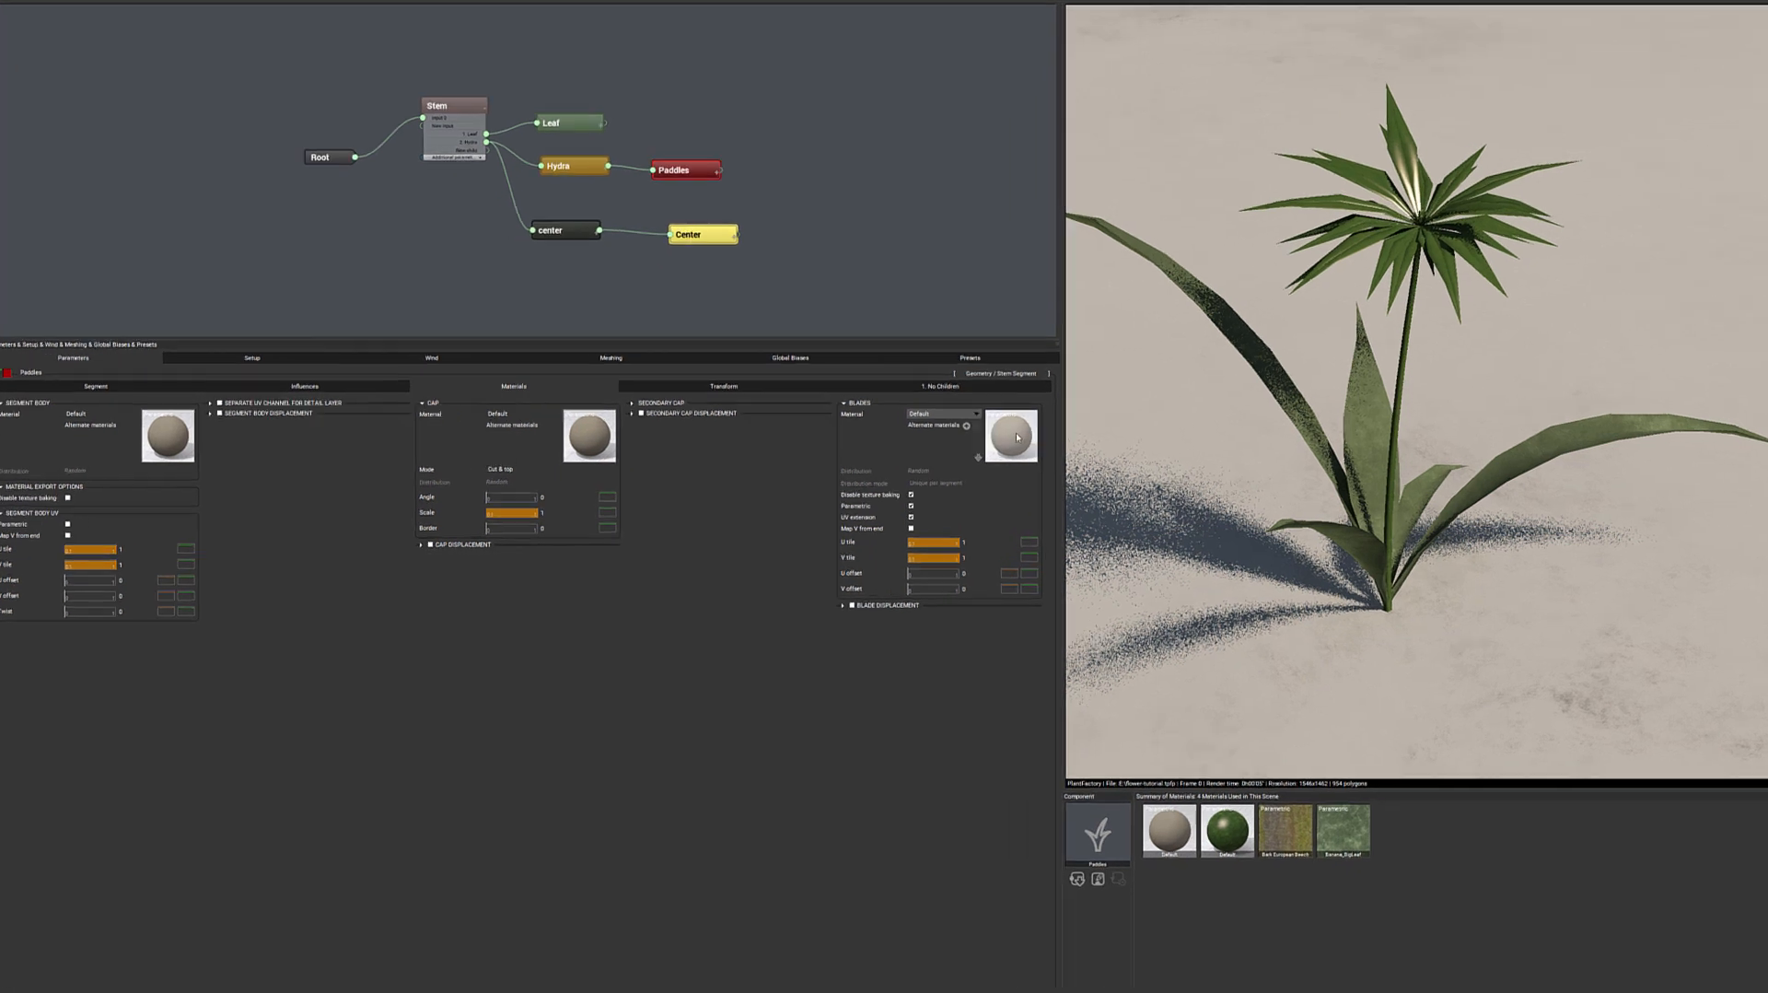
Step: Switch the Paddles' blade material color to Natural grain and change Color 1 to an ochre orange
{"action": "double_click", "coordinate": [1017, 436]}
{"action": "left_click", "coordinate": [410, 427]}
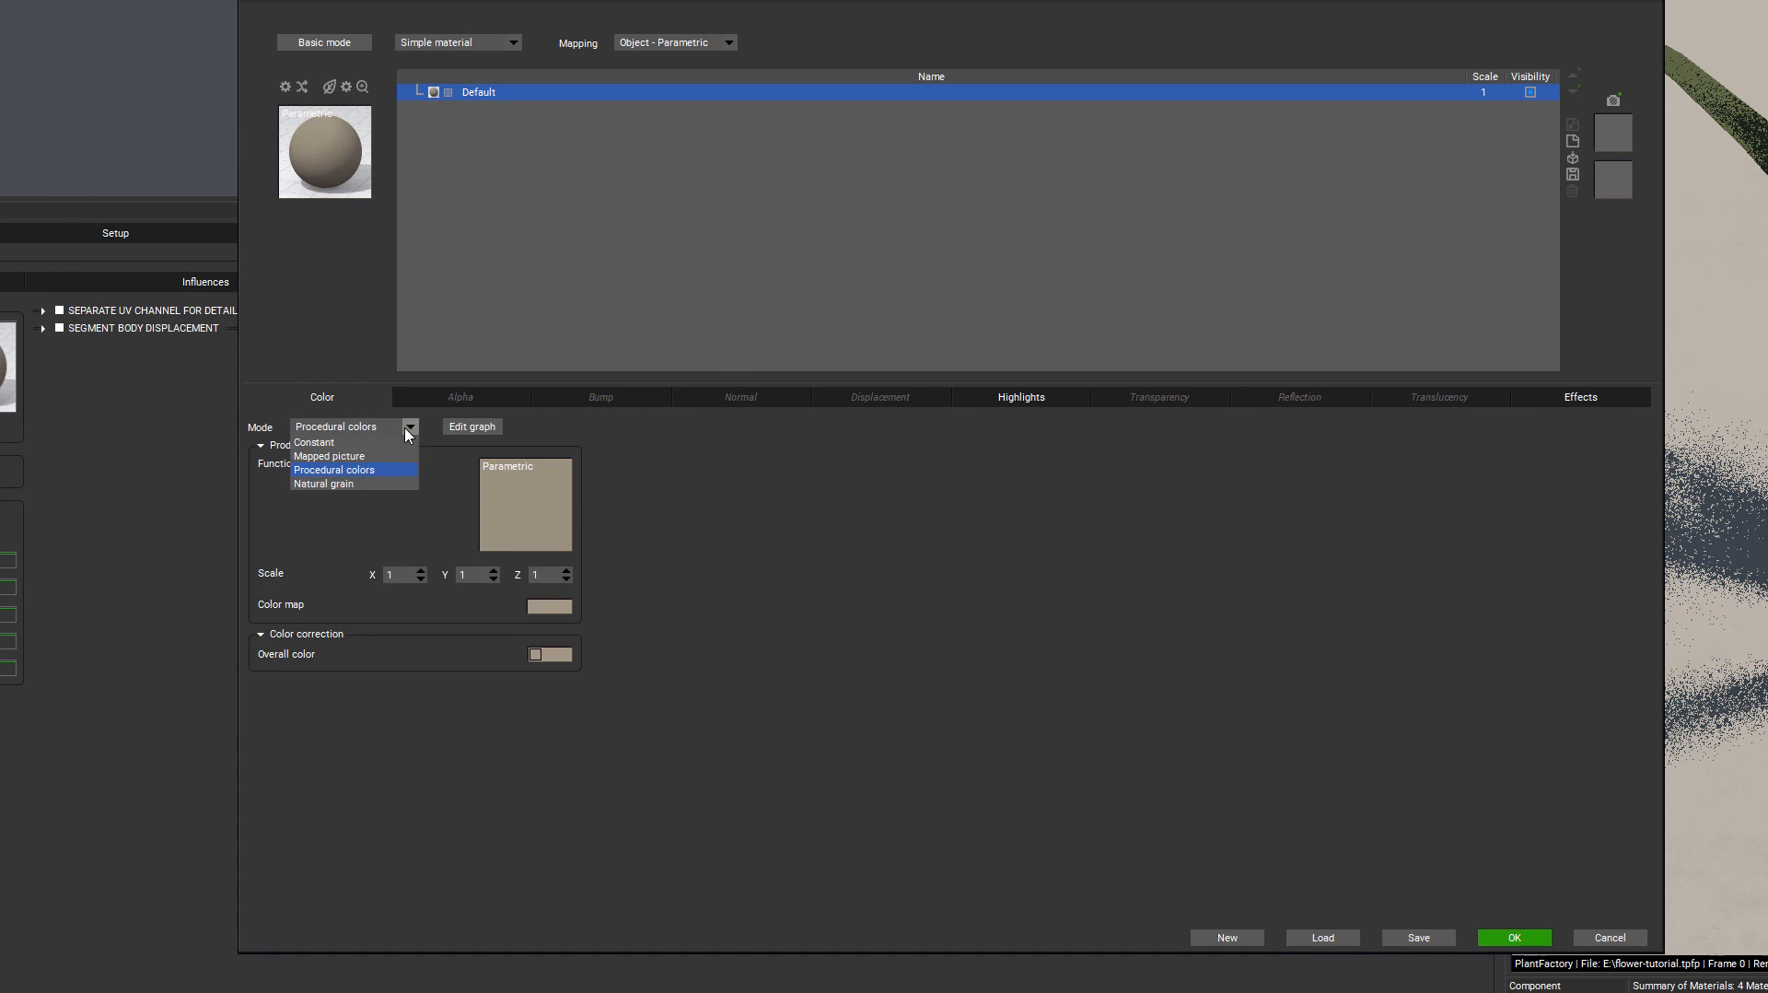
{"action": "left_click", "coordinate": [367, 484]}
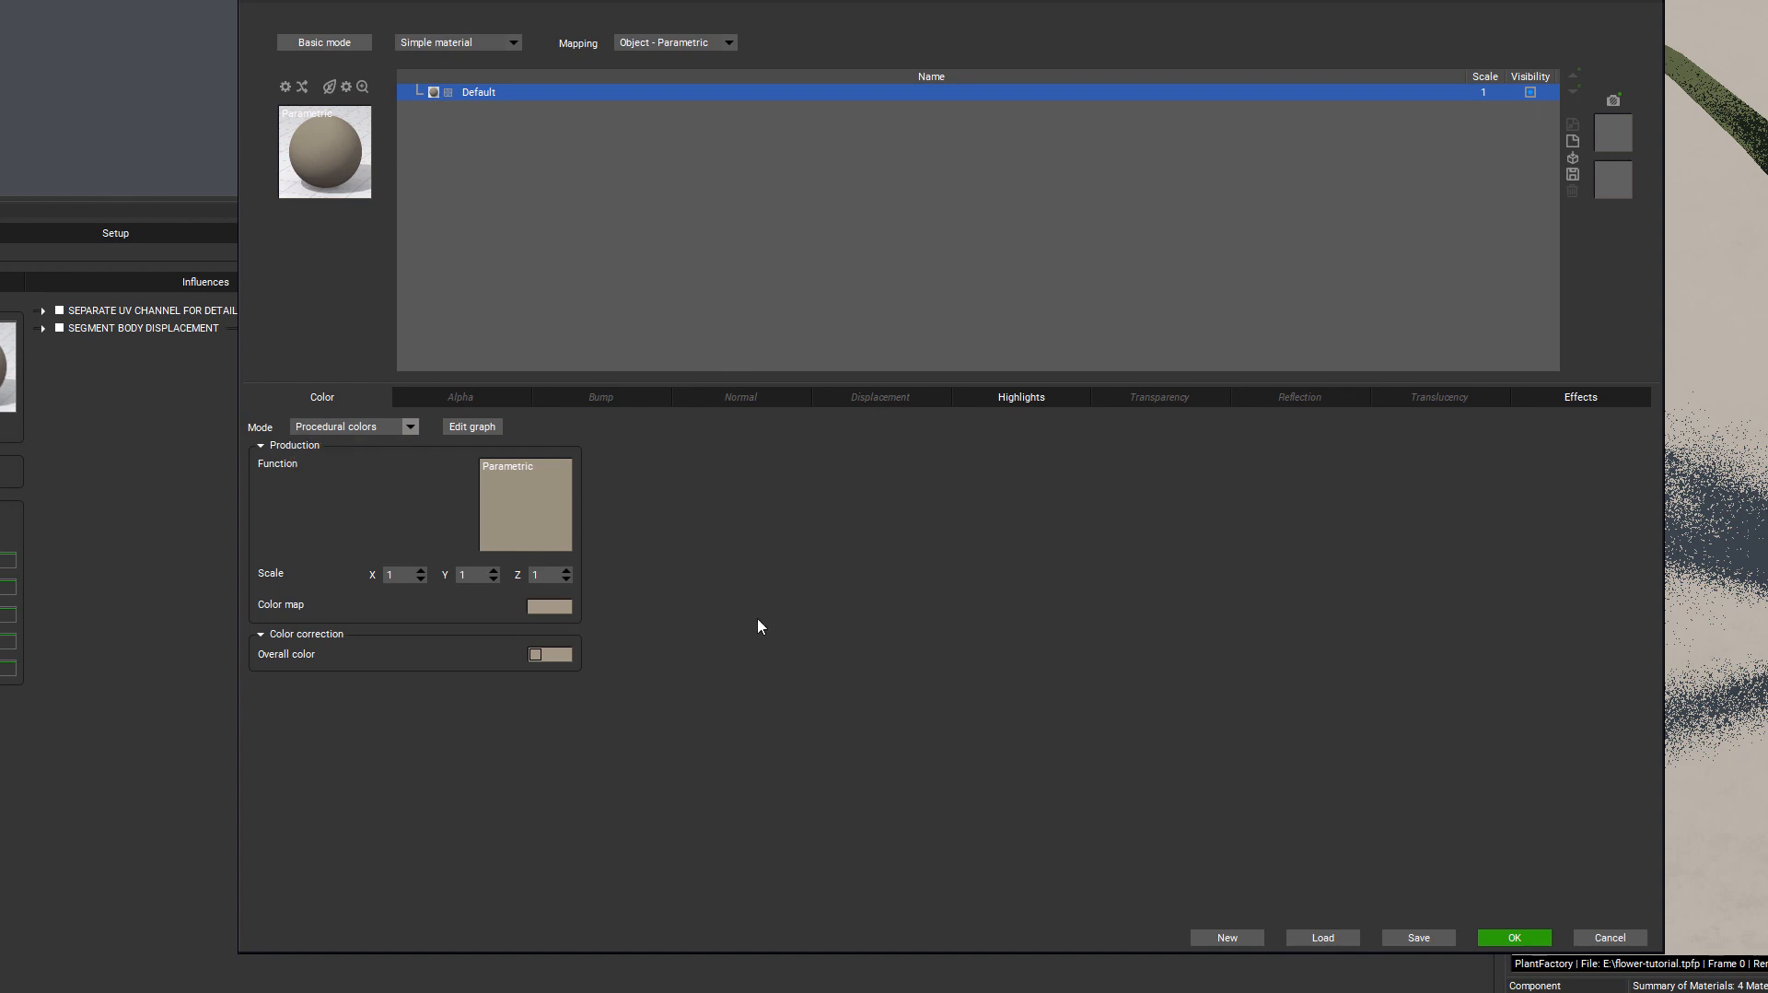
{"action": "left_click", "coordinate": [336, 465]}
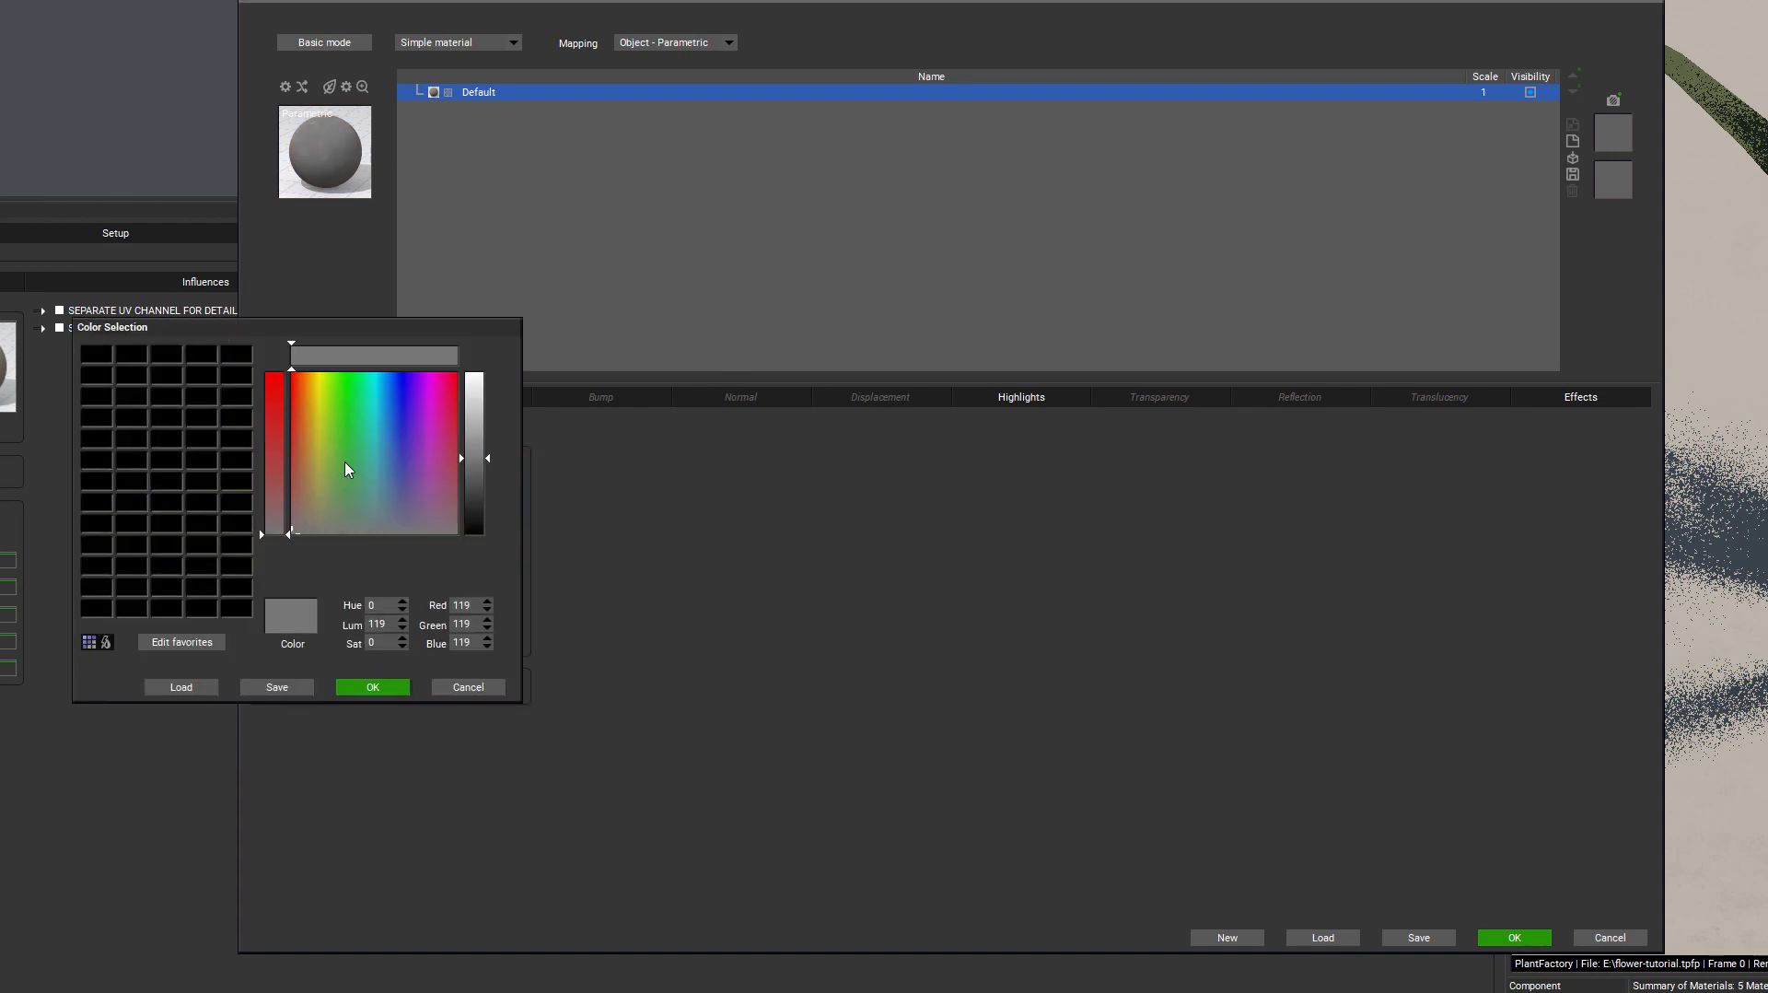
{"action": "left_click_drag", "start_coordinate": [301, 465], "coordinate": [304, 448]}
{"action": "left_click", "coordinate": [394, 686]}
Step: Change the blade material's Color 2 to a deep orange-red, with roughness 1.15, balance about -0.07 and distortion about 0.34
{"action": "left_click", "coordinate": [336, 504]}
{"action": "left_click_drag", "start_coordinate": [302, 497], "coordinate": [291, 438]}
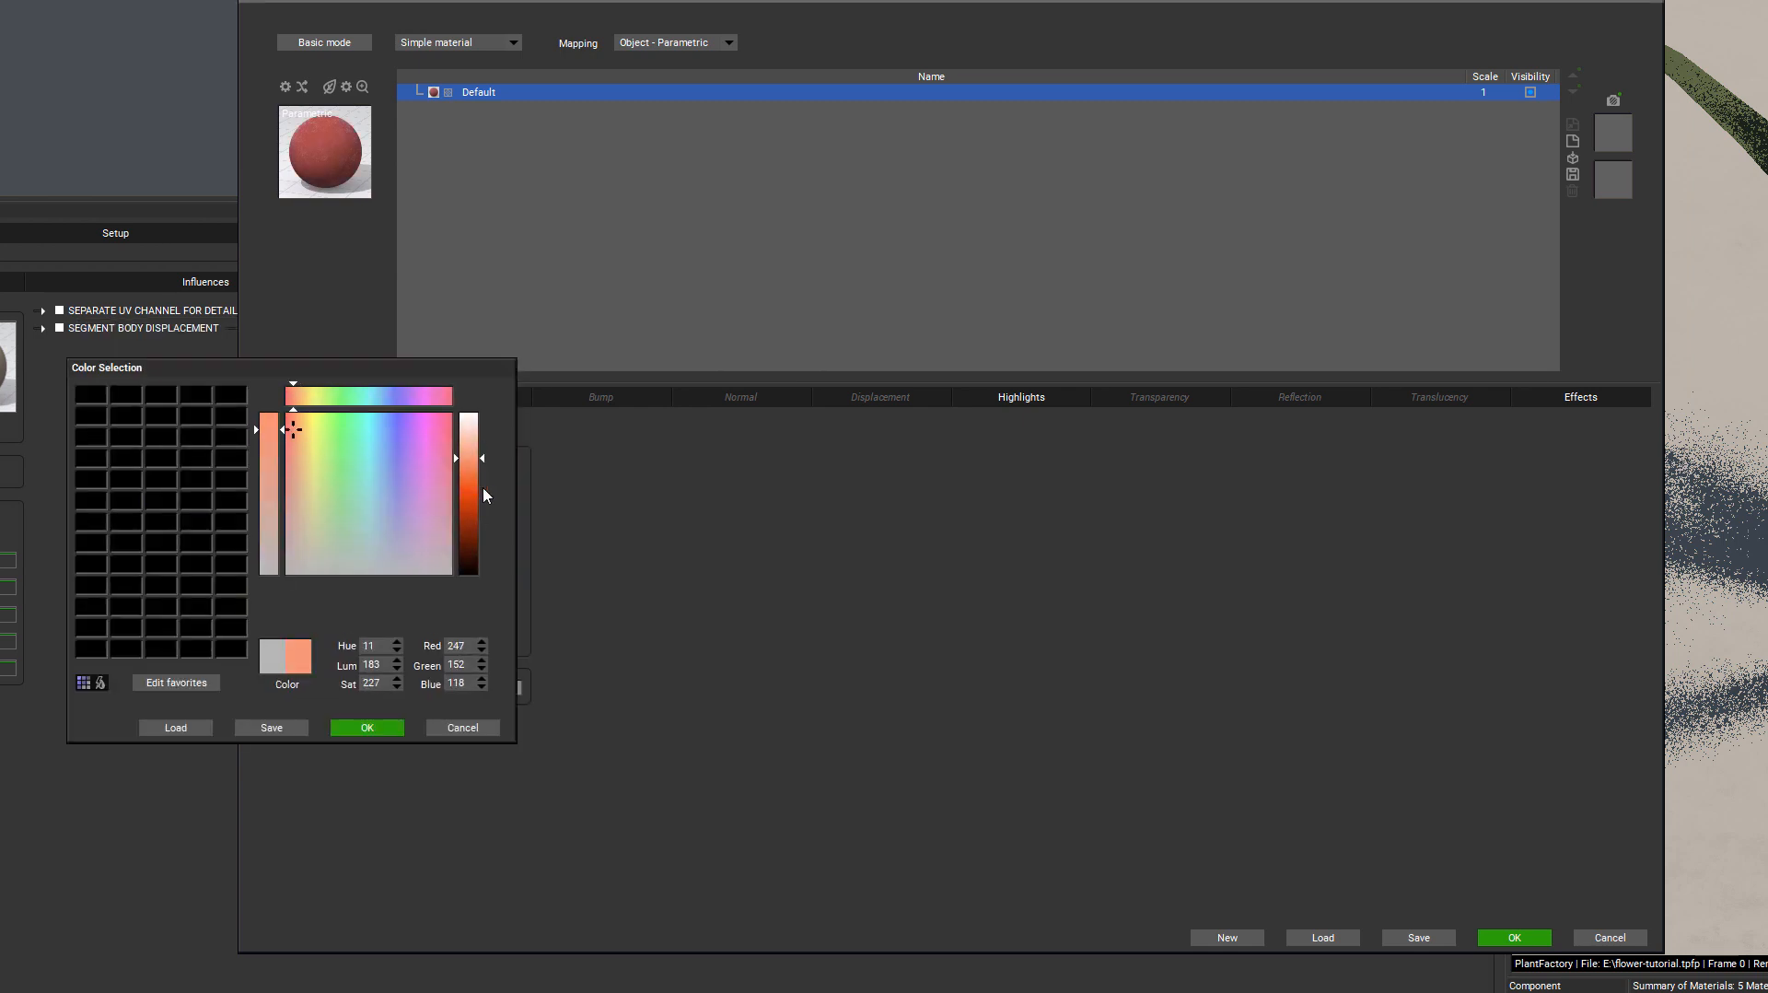
{"action": "left_click", "coordinate": [461, 506]}
{"action": "left_click", "coordinate": [368, 728]}
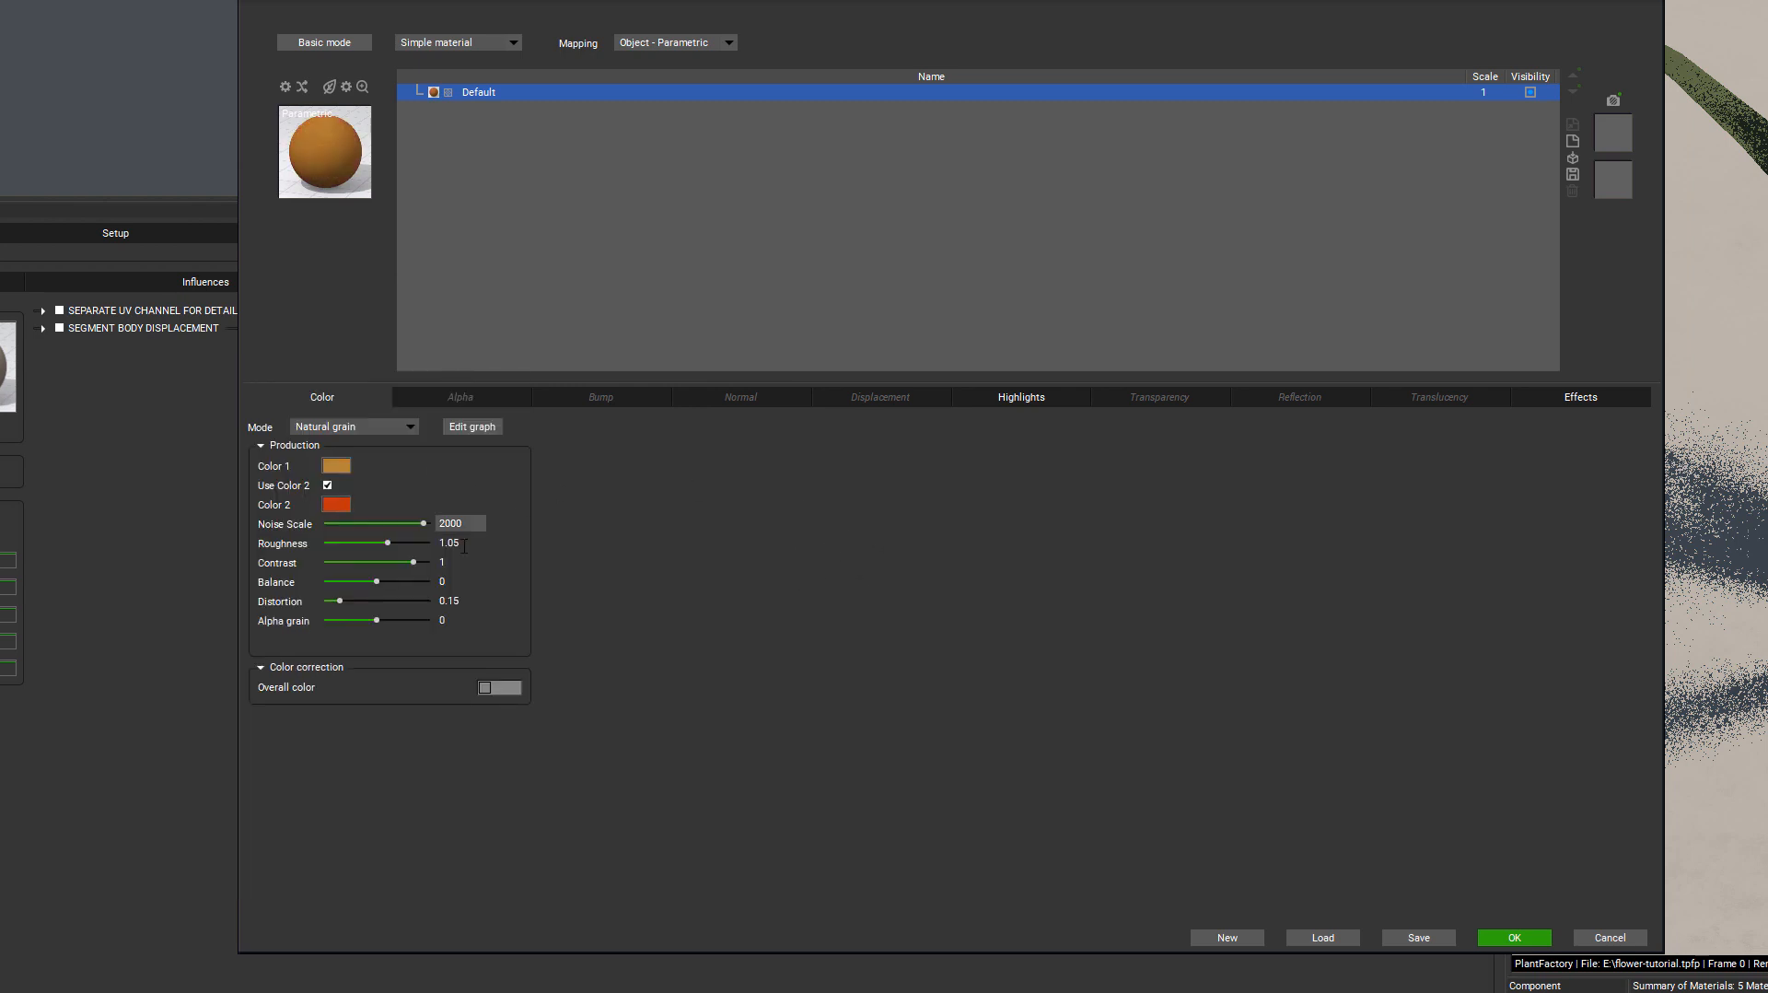
{"action": "left_click_drag", "start_coordinate": [373, 546], "coordinate": [374, 600]}
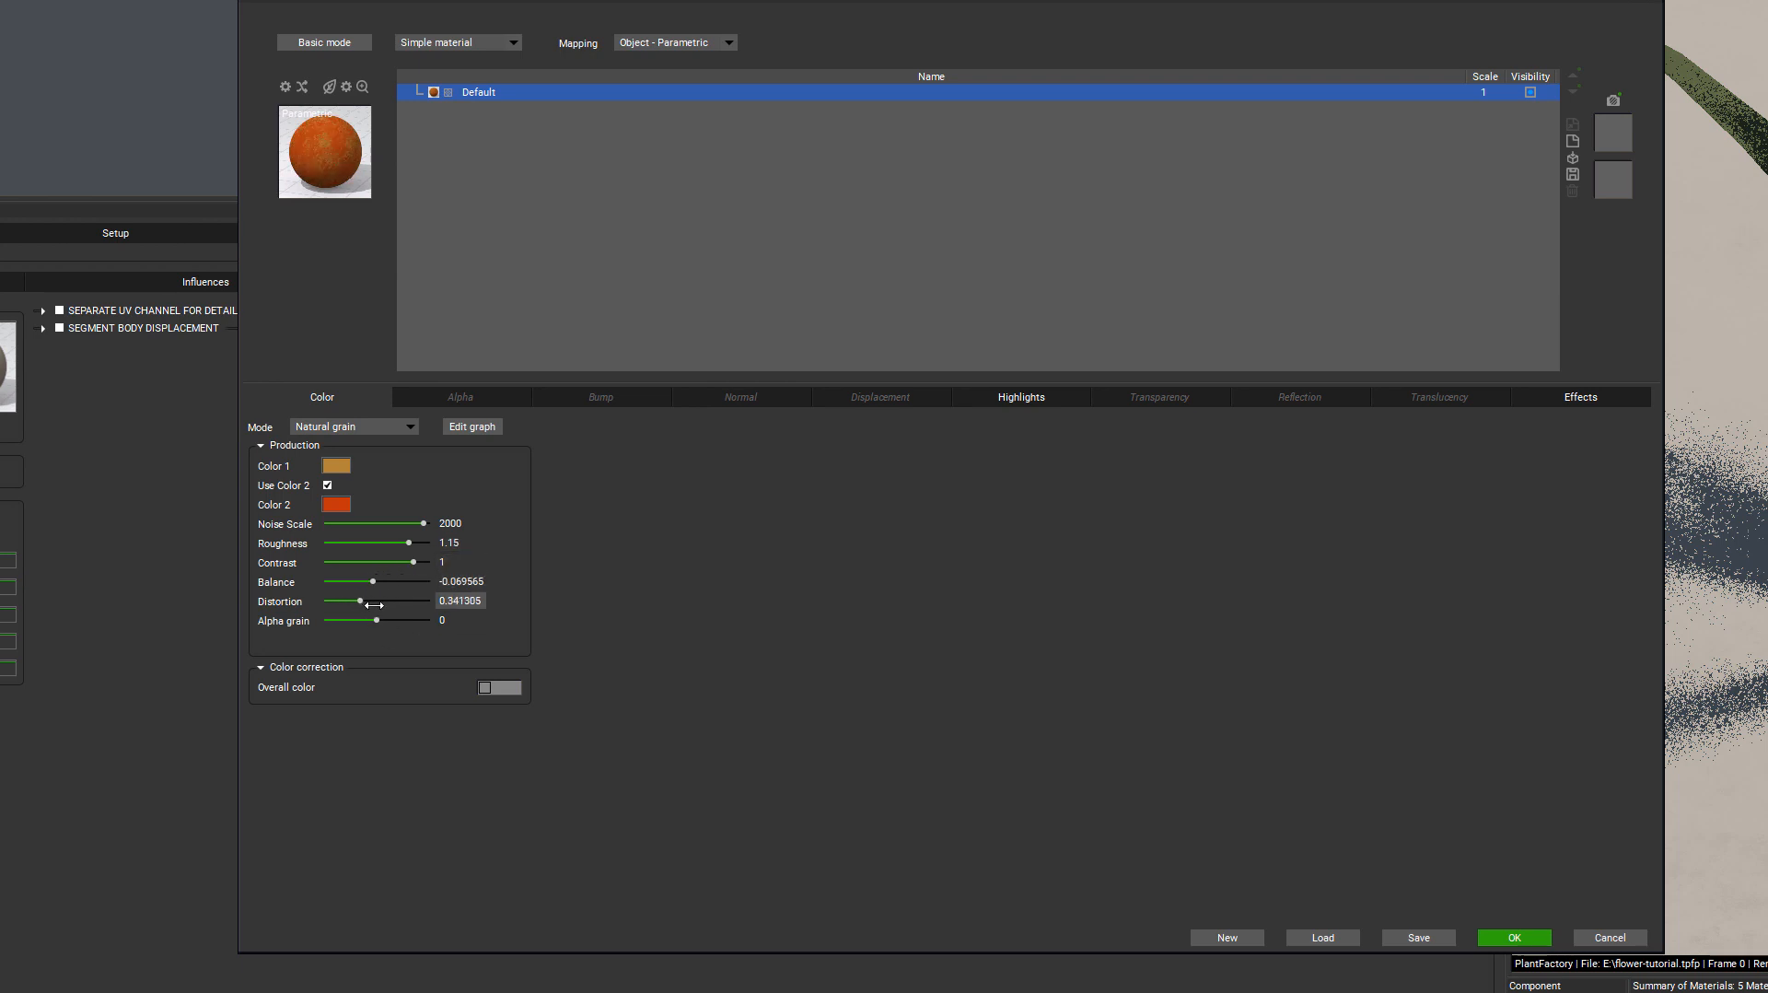
Step: Give the blade material a pale peach highlight color with hue 24, luminance 207 and saturation 229, raising its global intensity and reducing its size
{"action": "left_click", "coordinate": [1019, 399]}
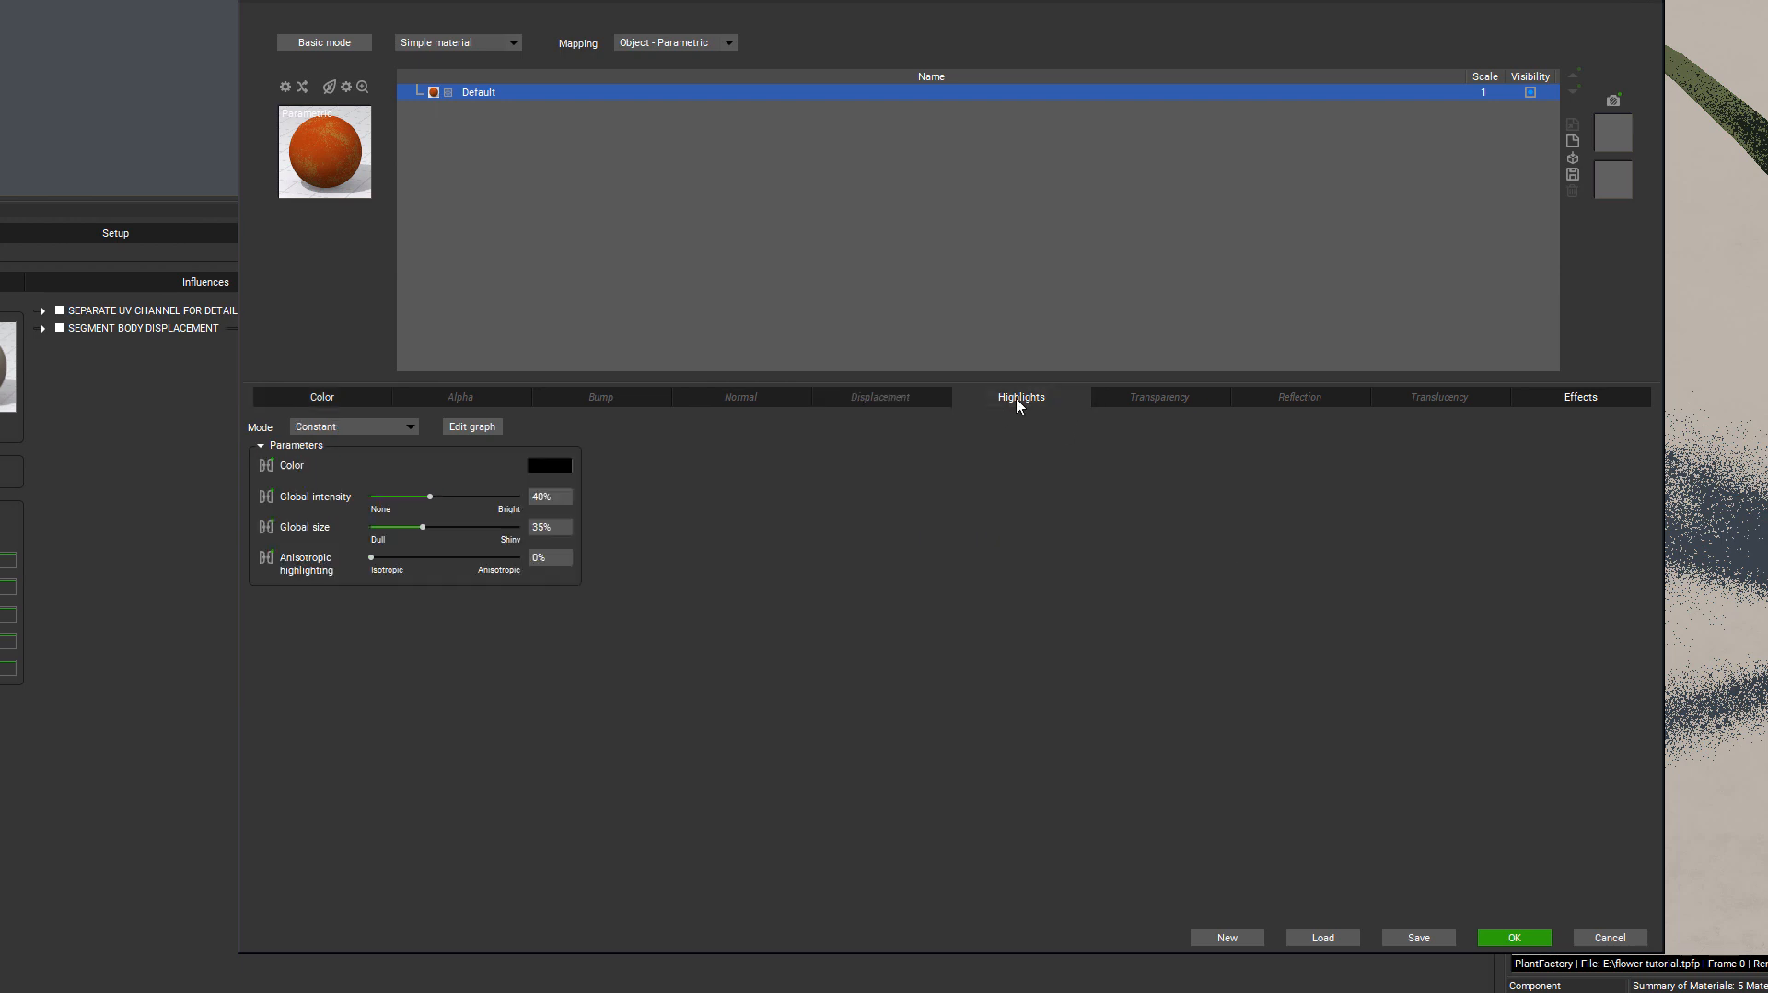
{"action": "left_click", "coordinate": [548, 466]}
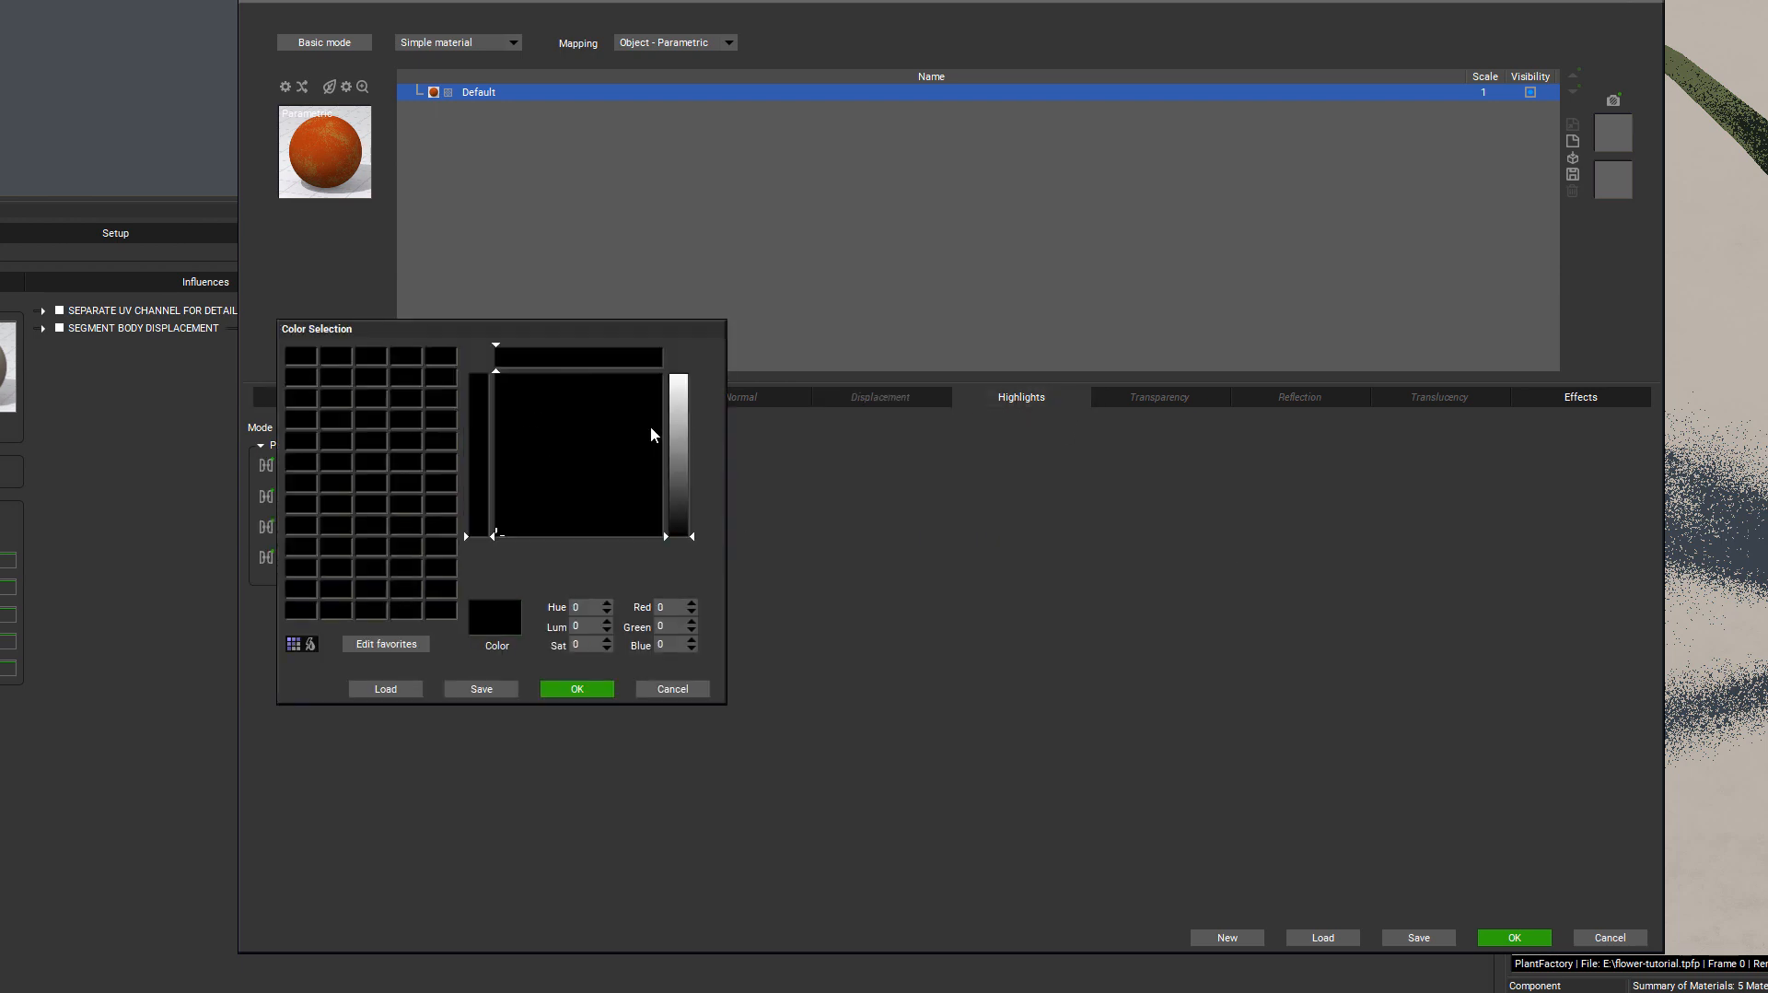
{"action": "left_click", "coordinate": [680, 406]}
{"action": "left_click", "coordinate": [511, 388]}
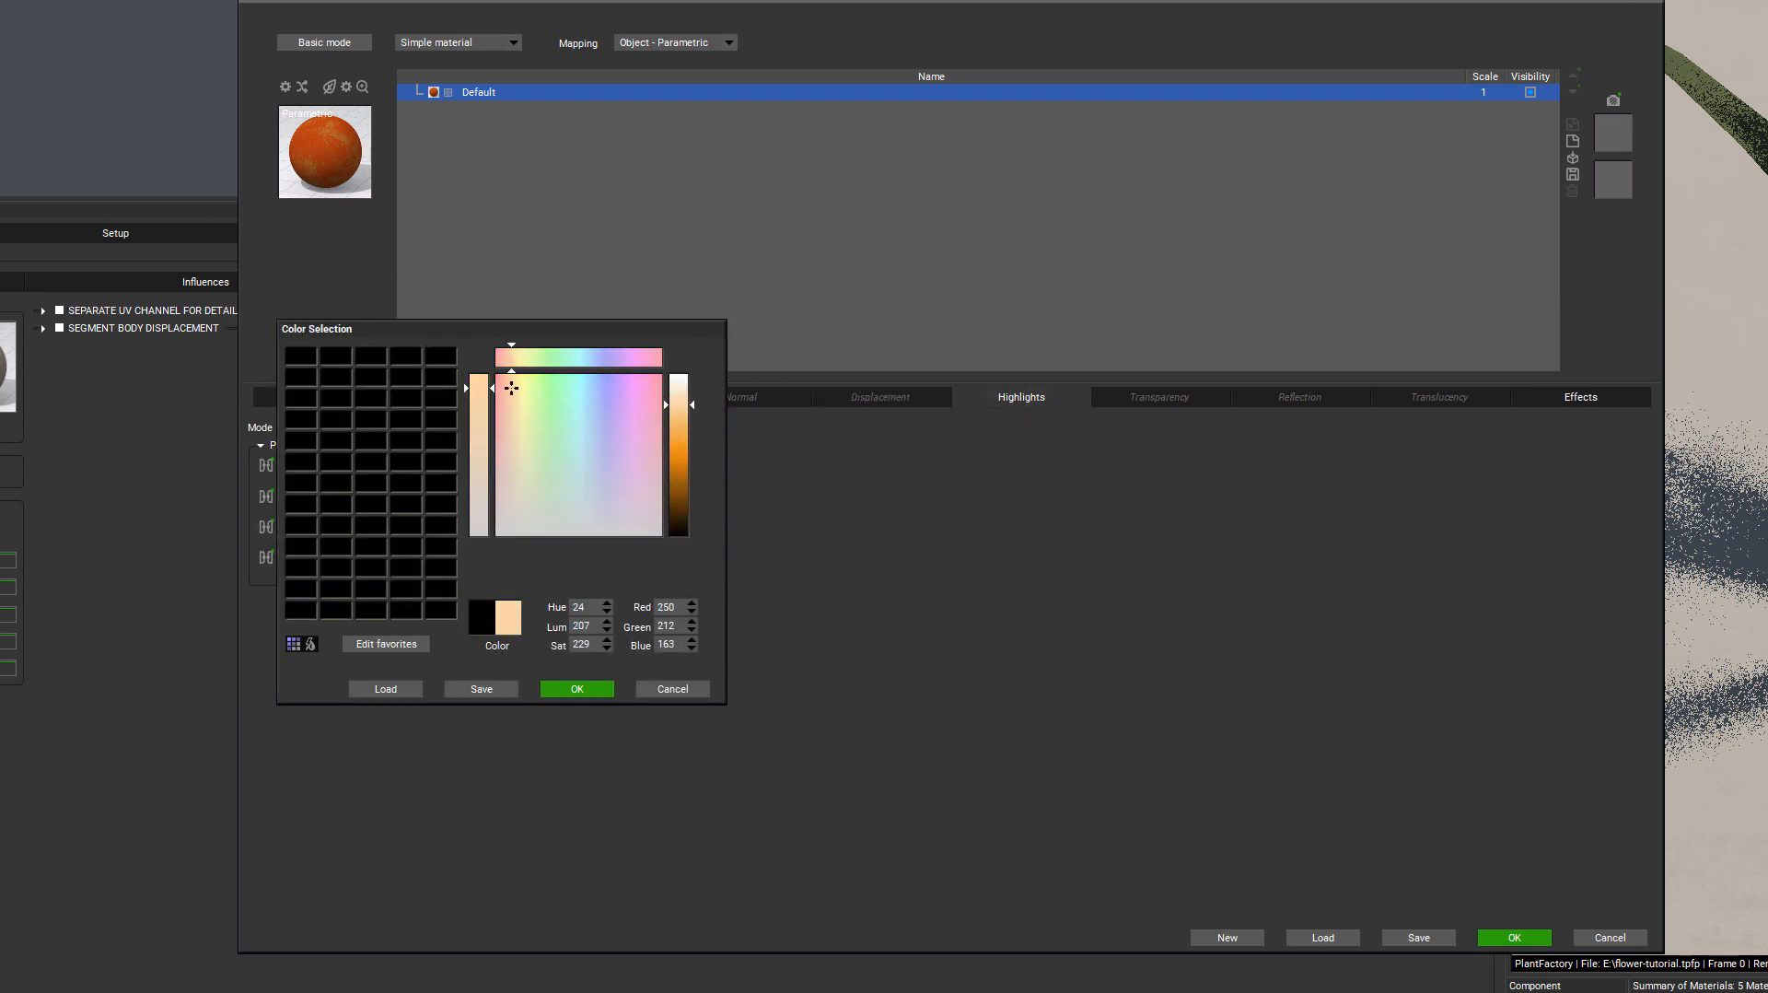
{"action": "left_click", "coordinate": [577, 689]}
{"action": "left_click_drag", "start_coordinate": [405, 497], "coordinate": [382, 526]}
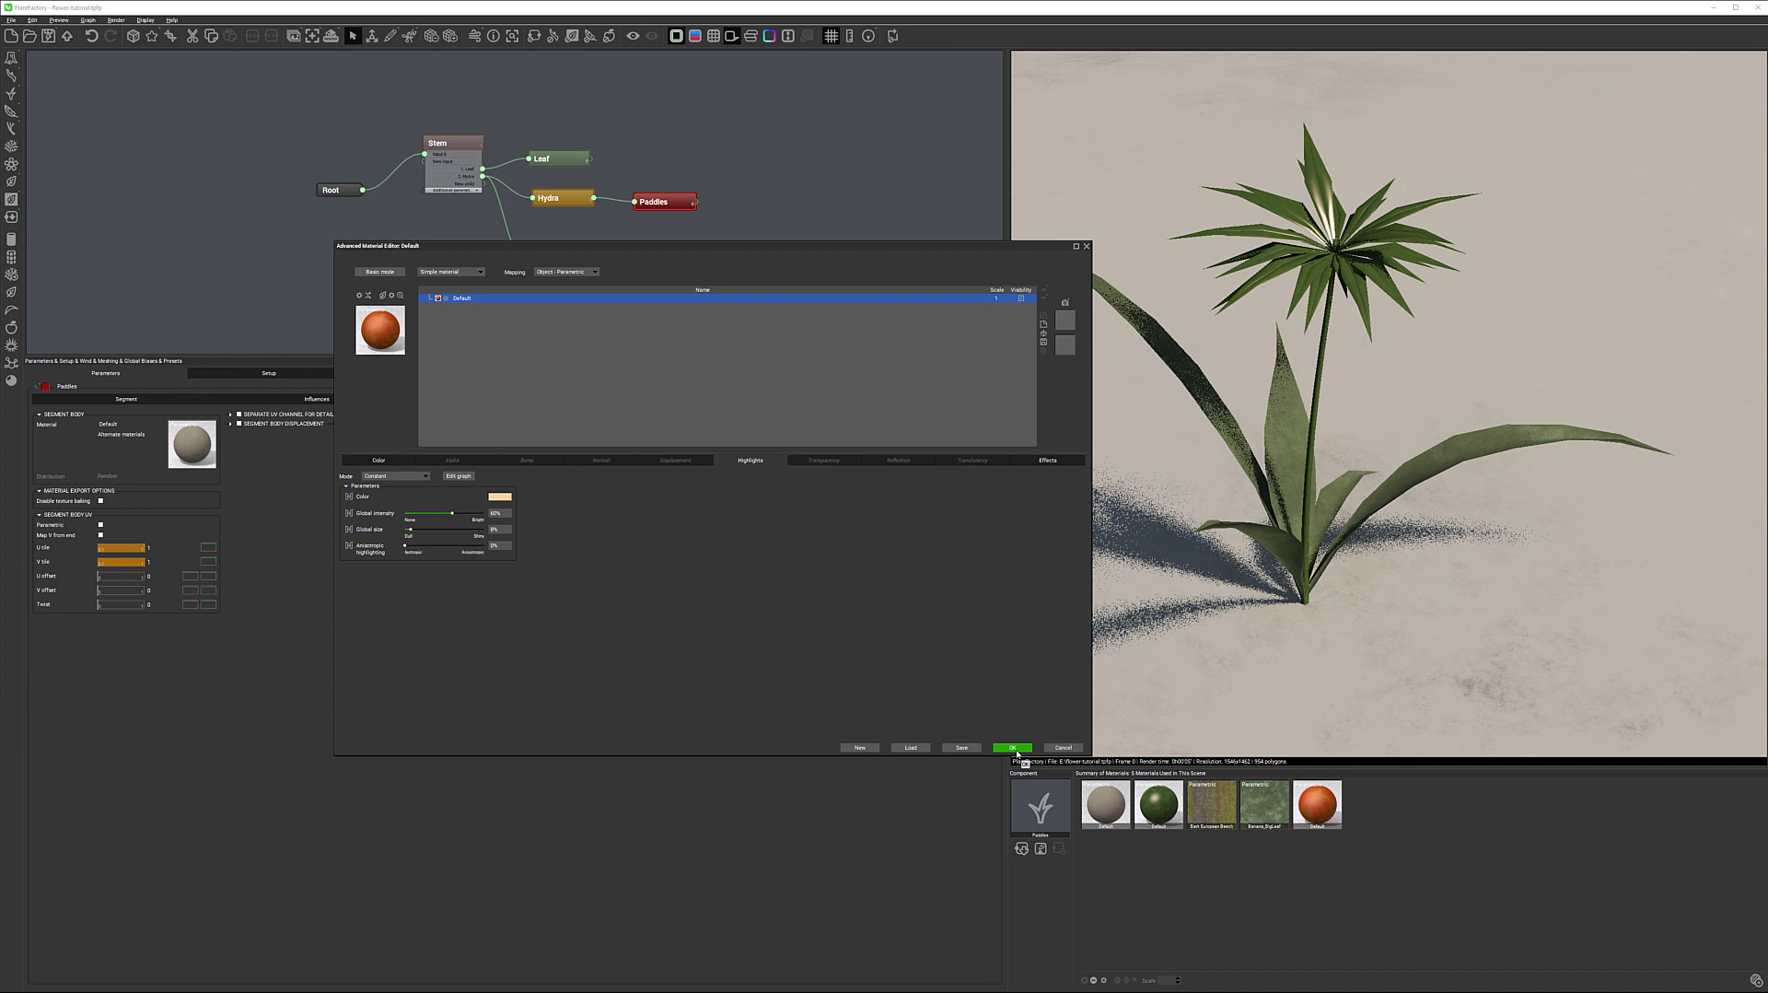
Step: Accept the orange blade material and render the flower, keeping the default post-render options
{"action": "left_click", "coordinate": [1013, 748]}
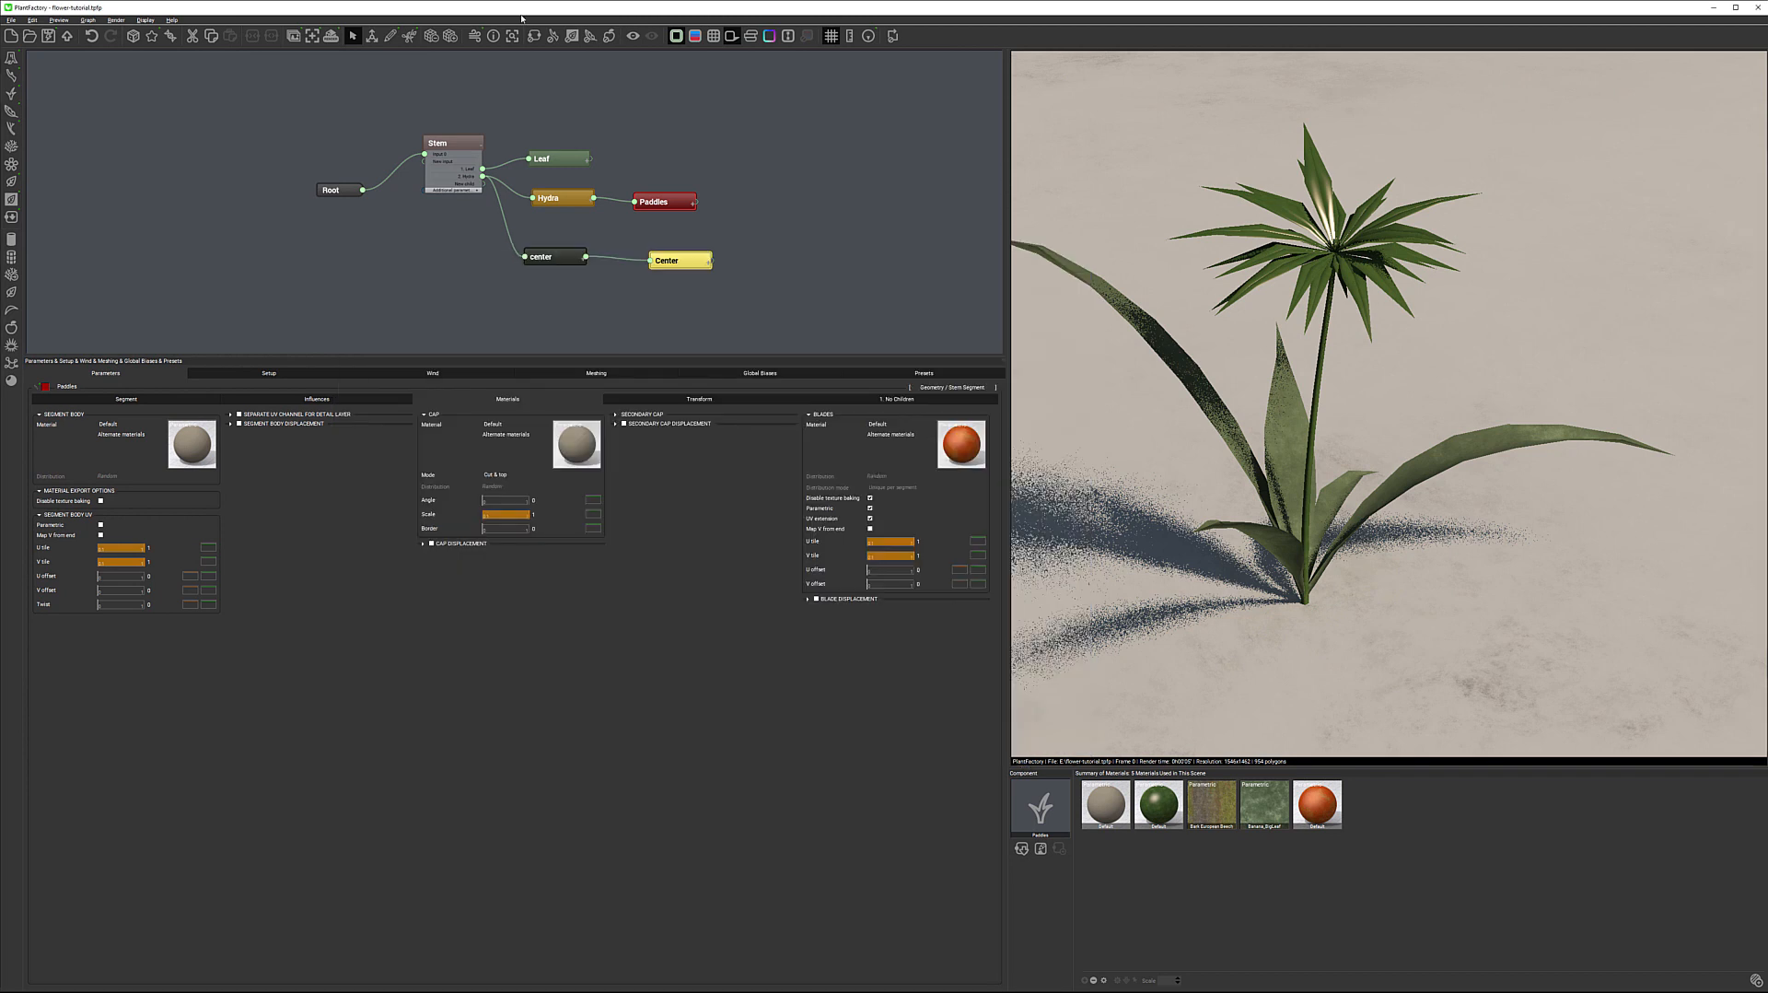
{"action": "left_click", "coordinate": [331, 35]}
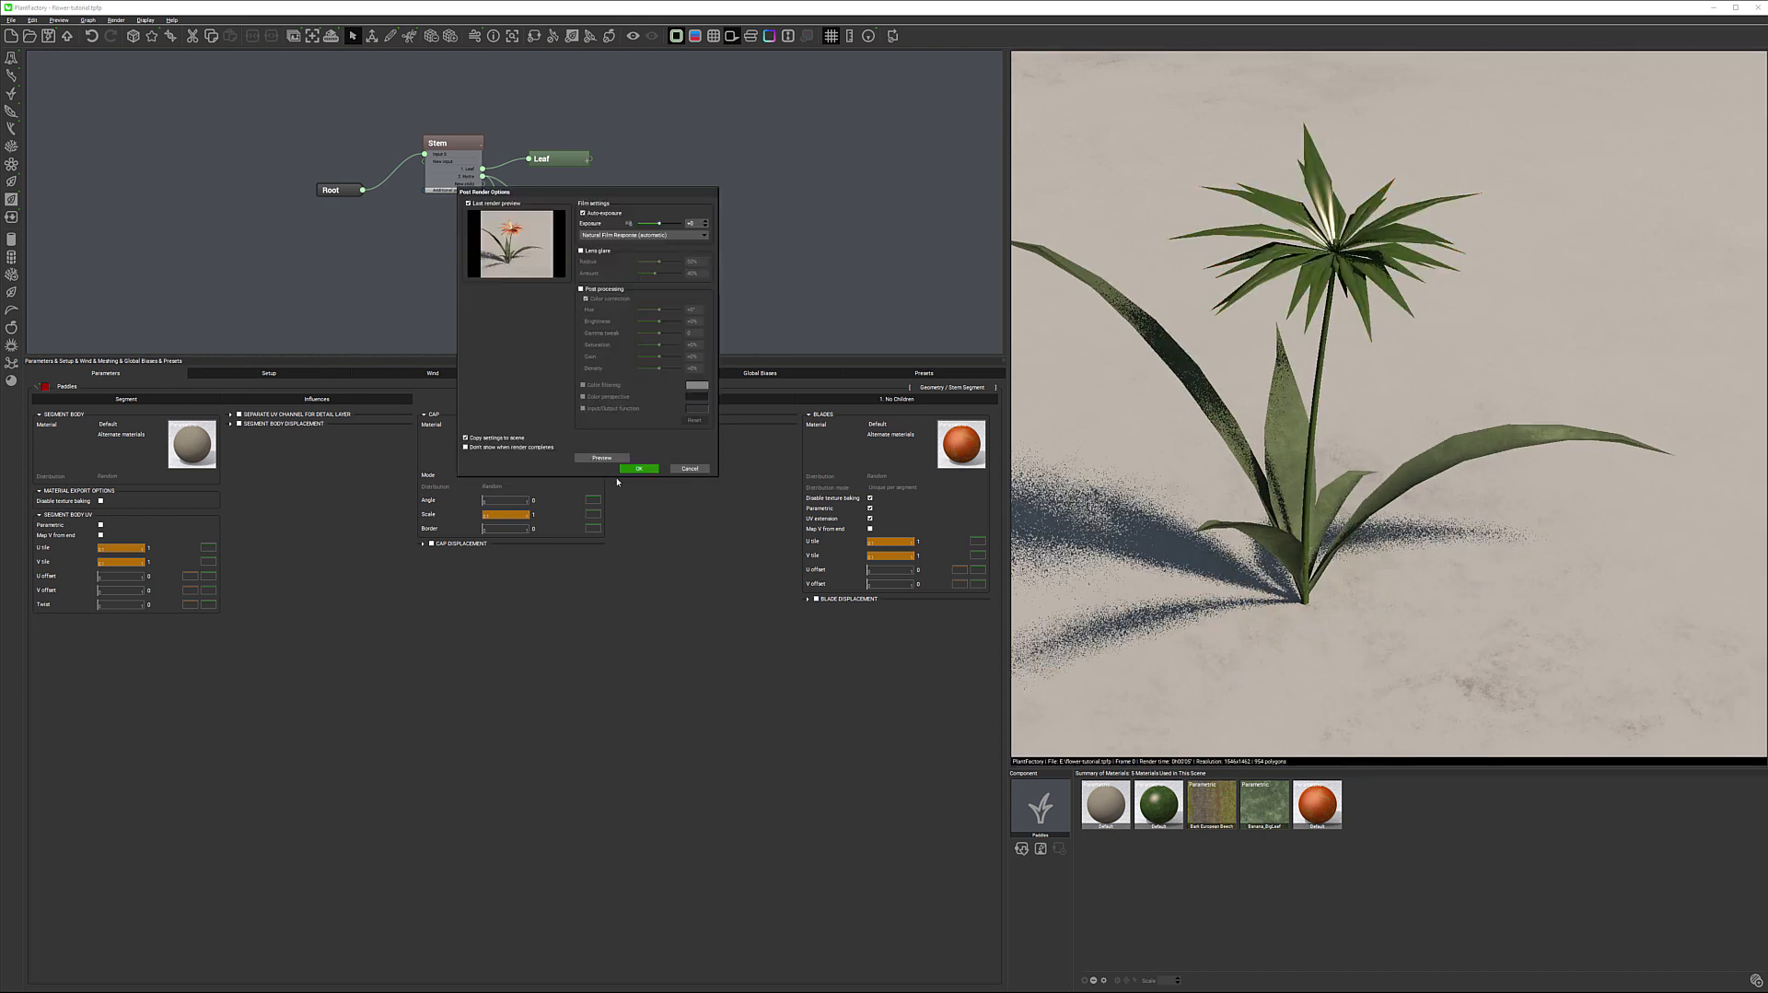
{"action": "left_click", "coordinate": [638, 470]}
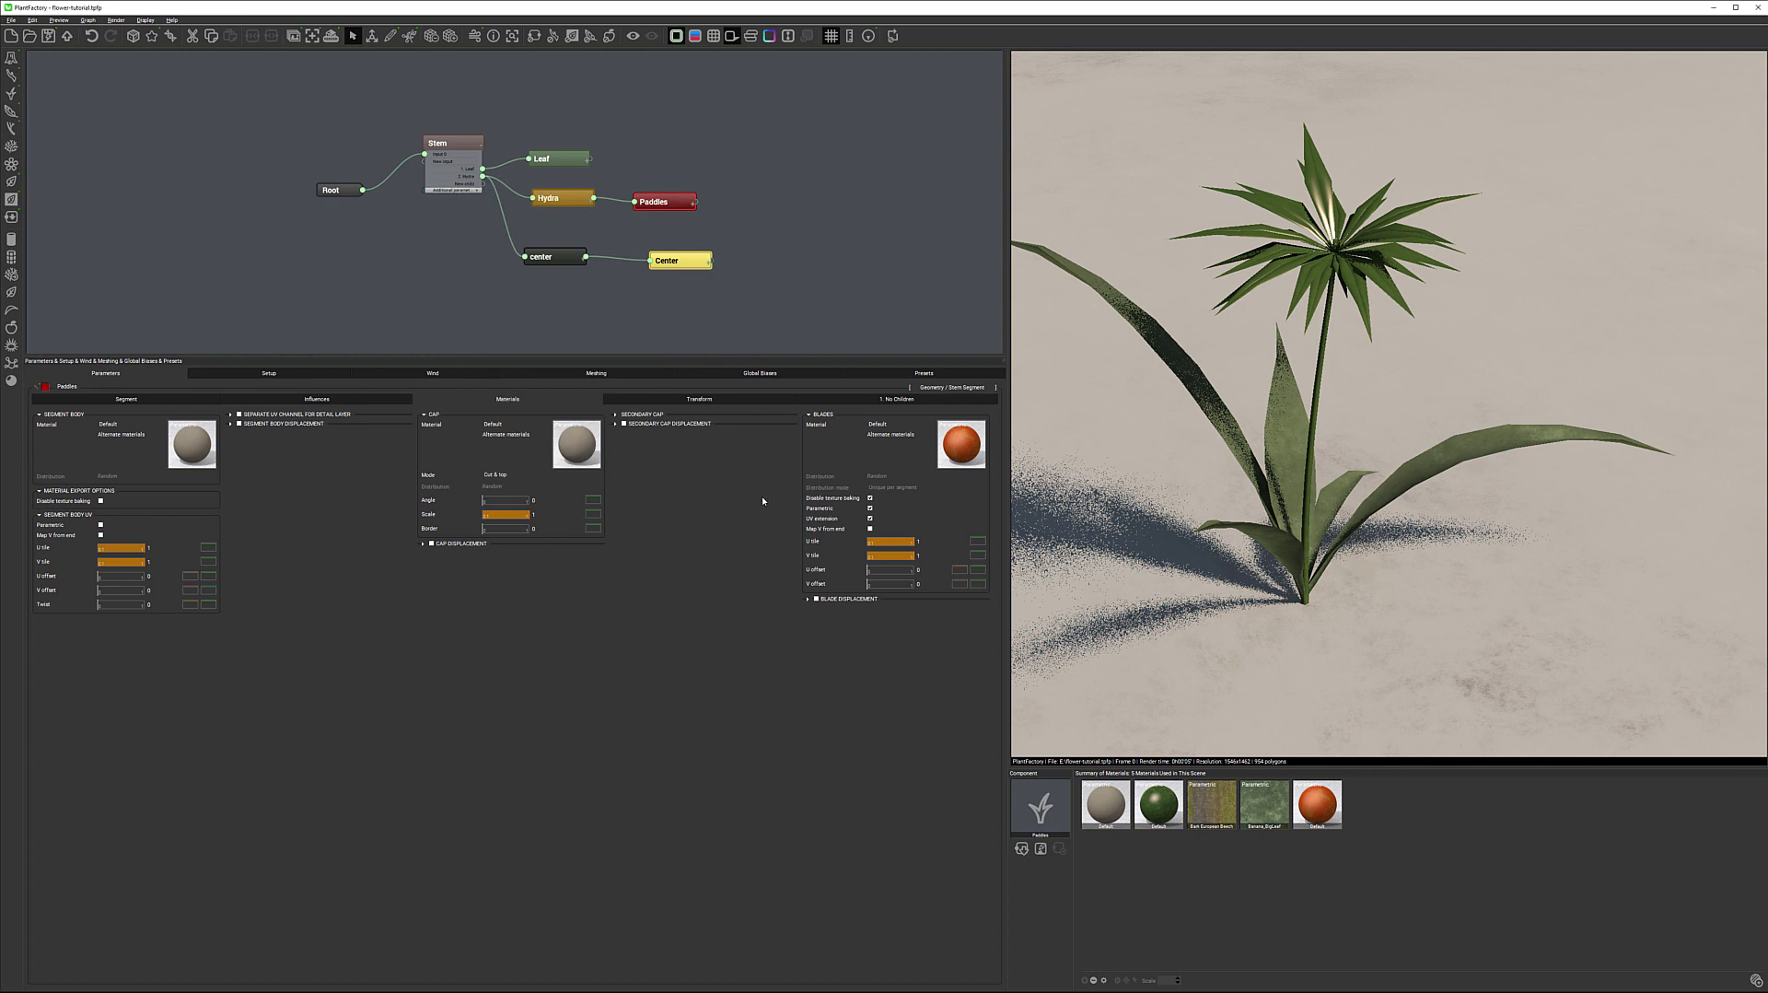
Step: Change the Paddles' segment body material to a constant light yellow color and accept it
{"action": "double_click", "coordinate": [188, 450]}
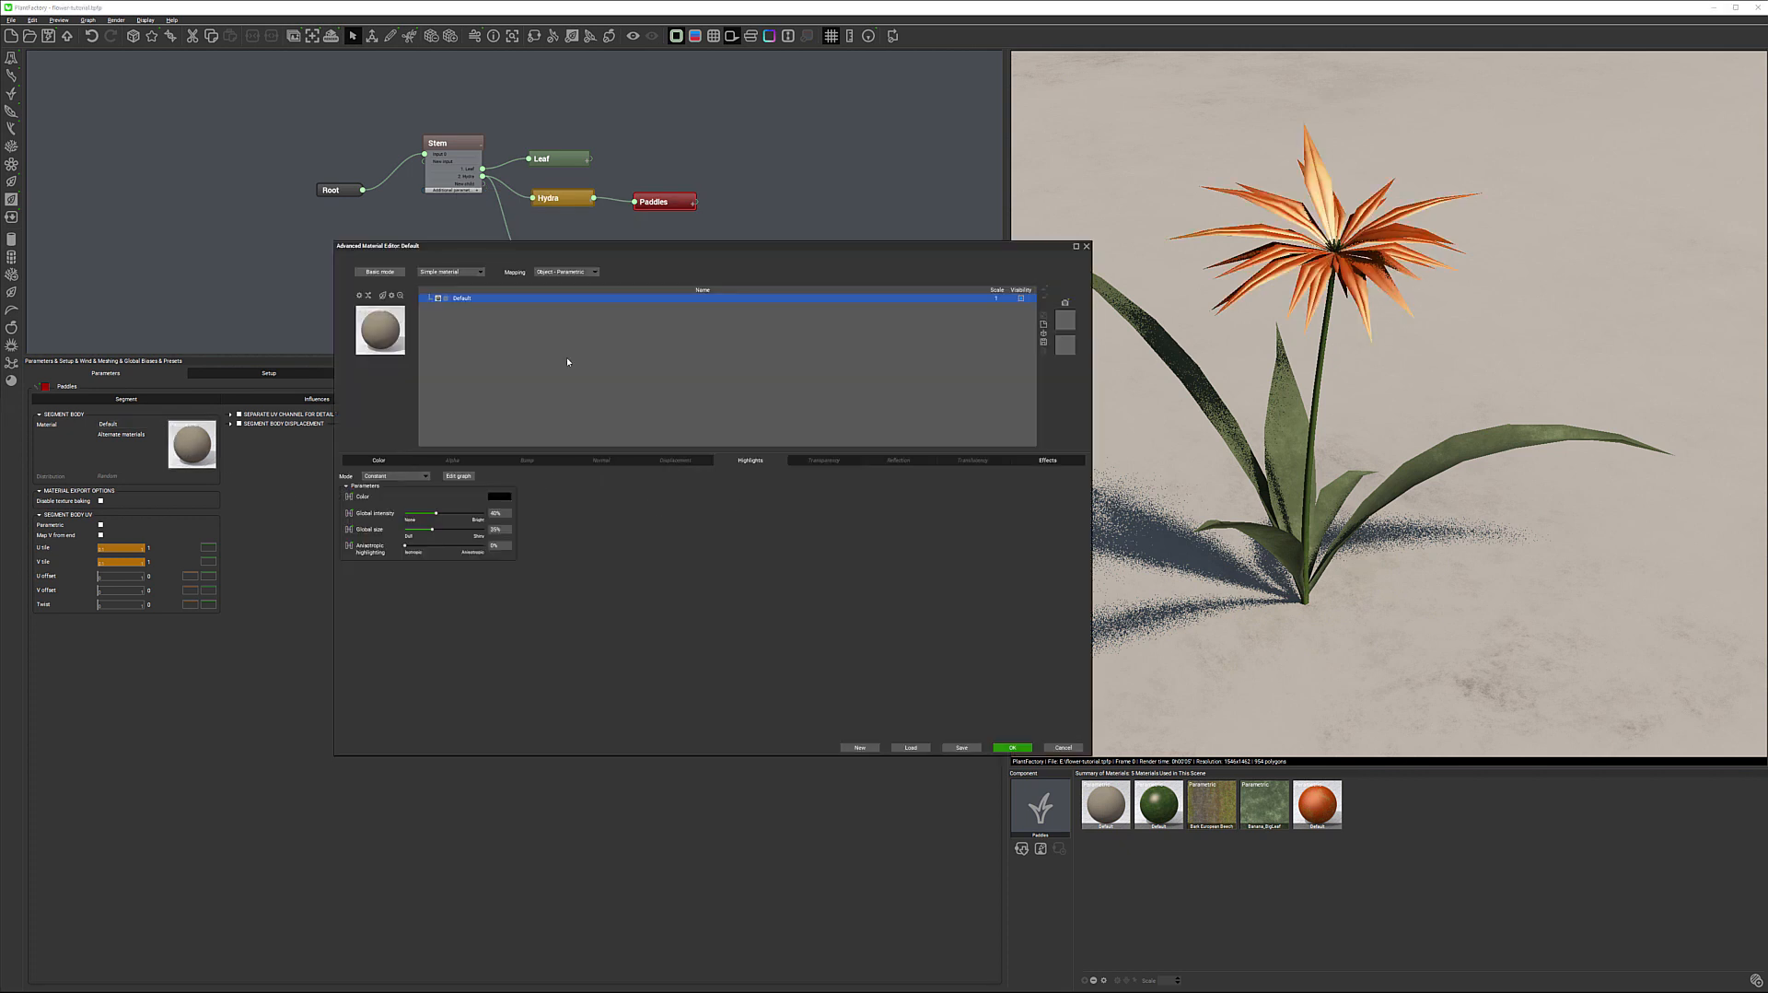
{"action": "left_click", "coordinate": [378, 459]}
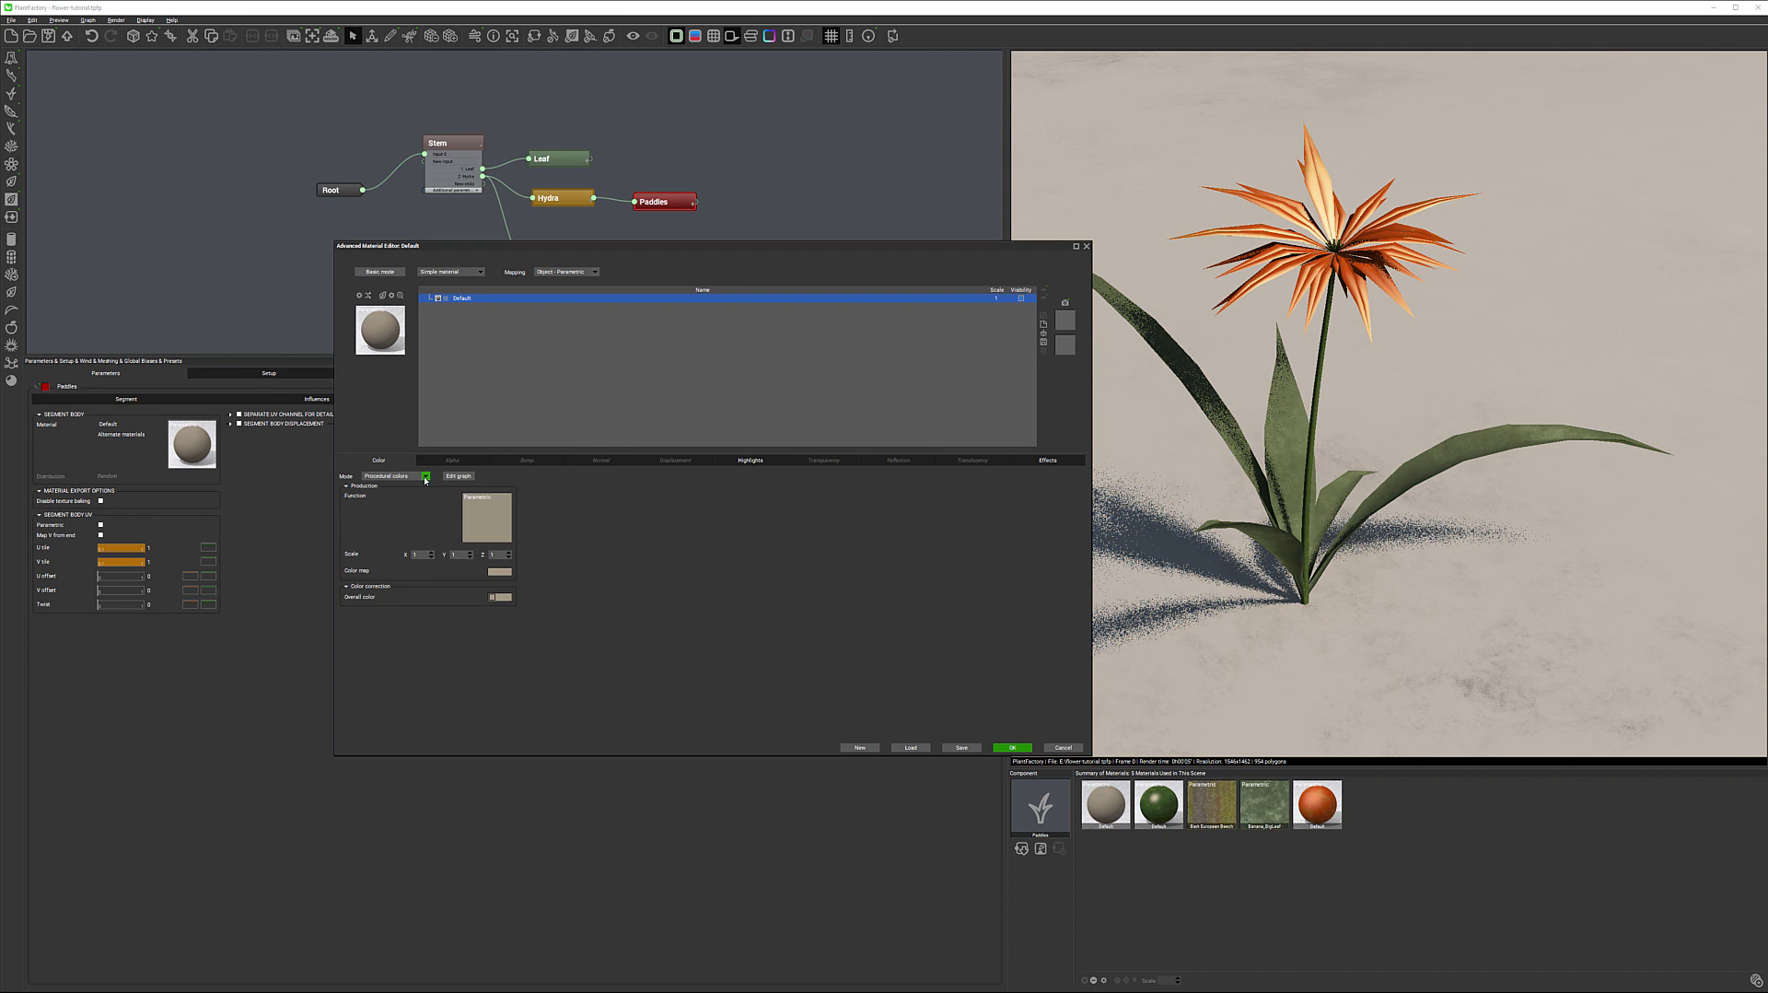
{"action": "left_click", "coordinate": [425, 476]}
{"action": "left_click", "coordinate": [385, 484]}
{"action": "left_click", "coordinate": [460, 497]}
{"action": "left_click", "coordinate": [451, 450]}
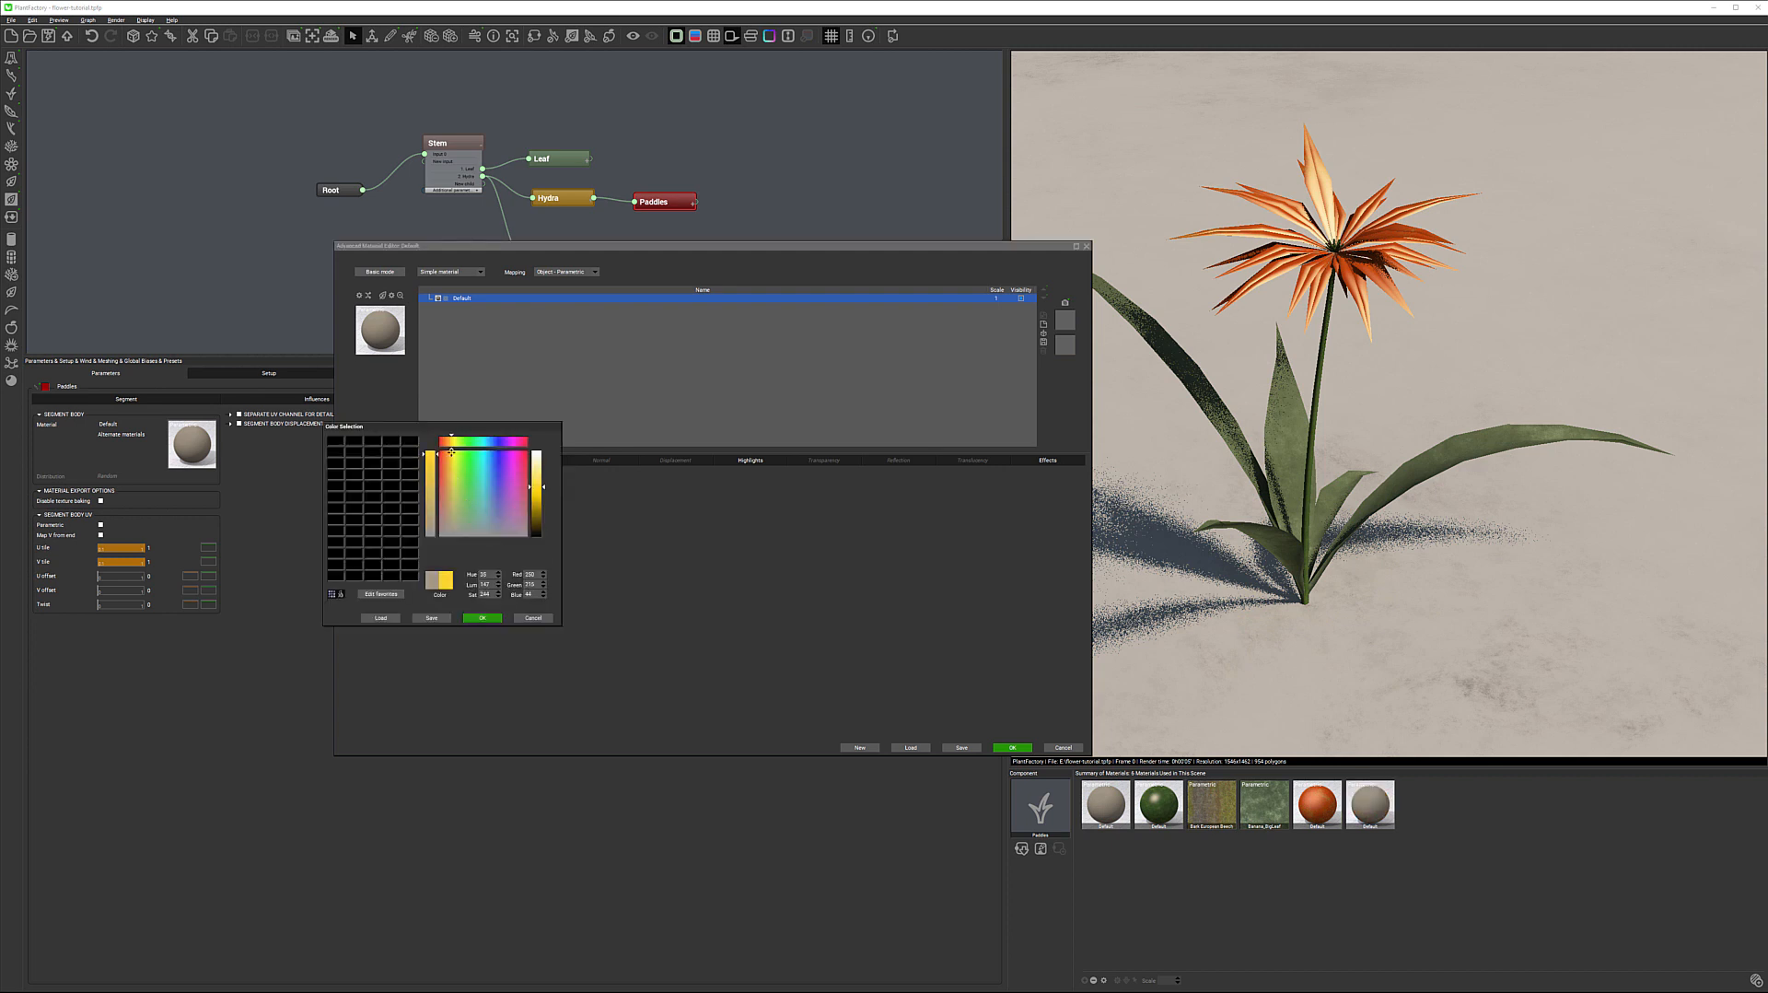
{"action": "left_click_drag", "start_coordinate": [453, 452], "coordinate": [448, 450]}
{"action": "left_click_drag", "start_coordinate": [544, 489], "coordinate": [452, 451]}
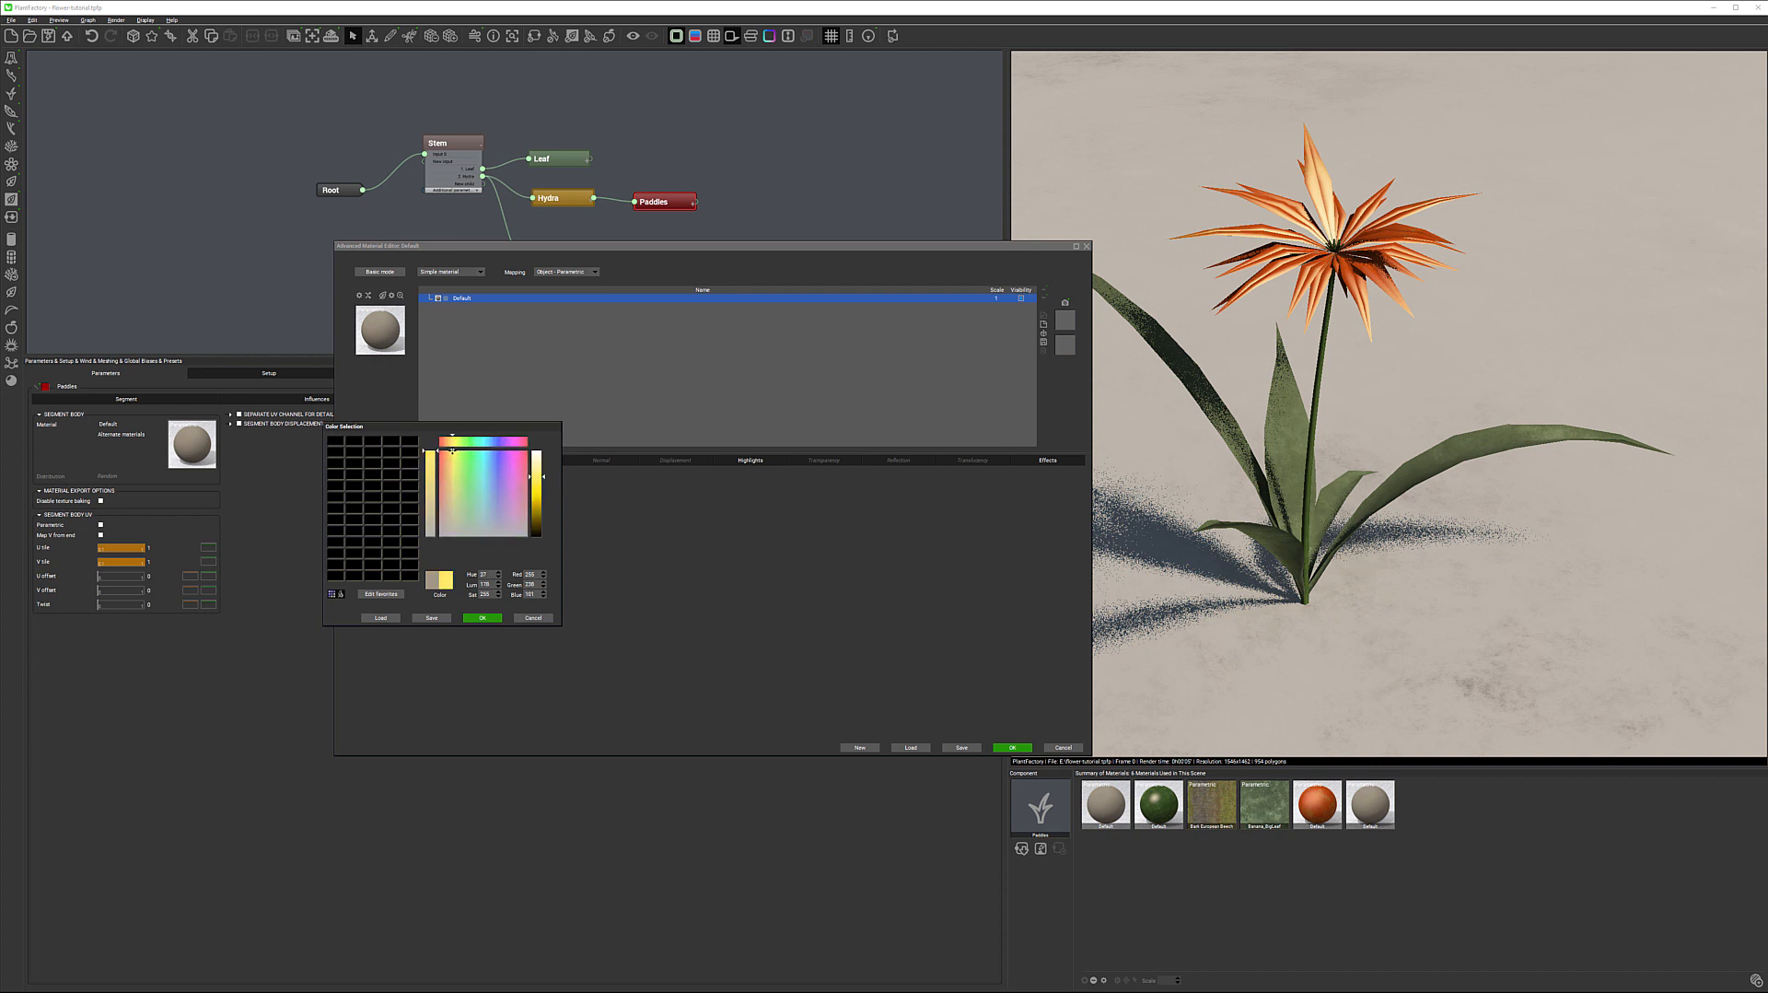
{"action": "left_click", "coordinate": [483, 618]}
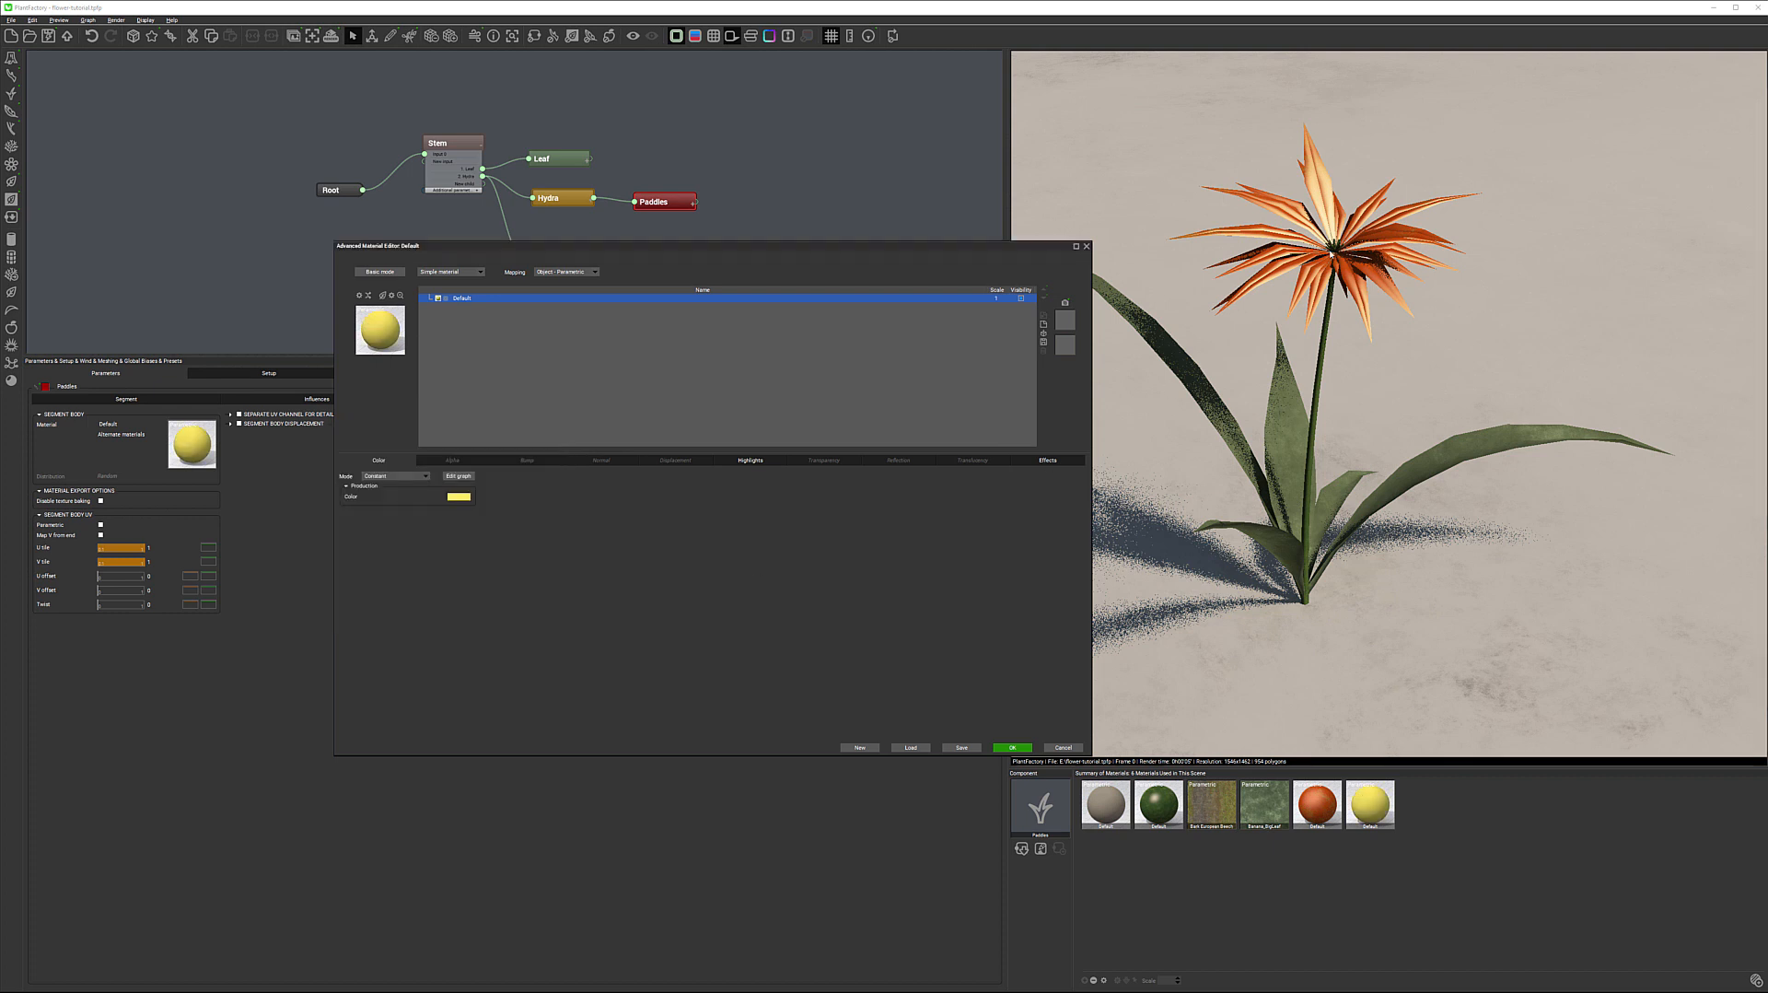
{"action": "left_click", "coordinate": [1012, 747]}
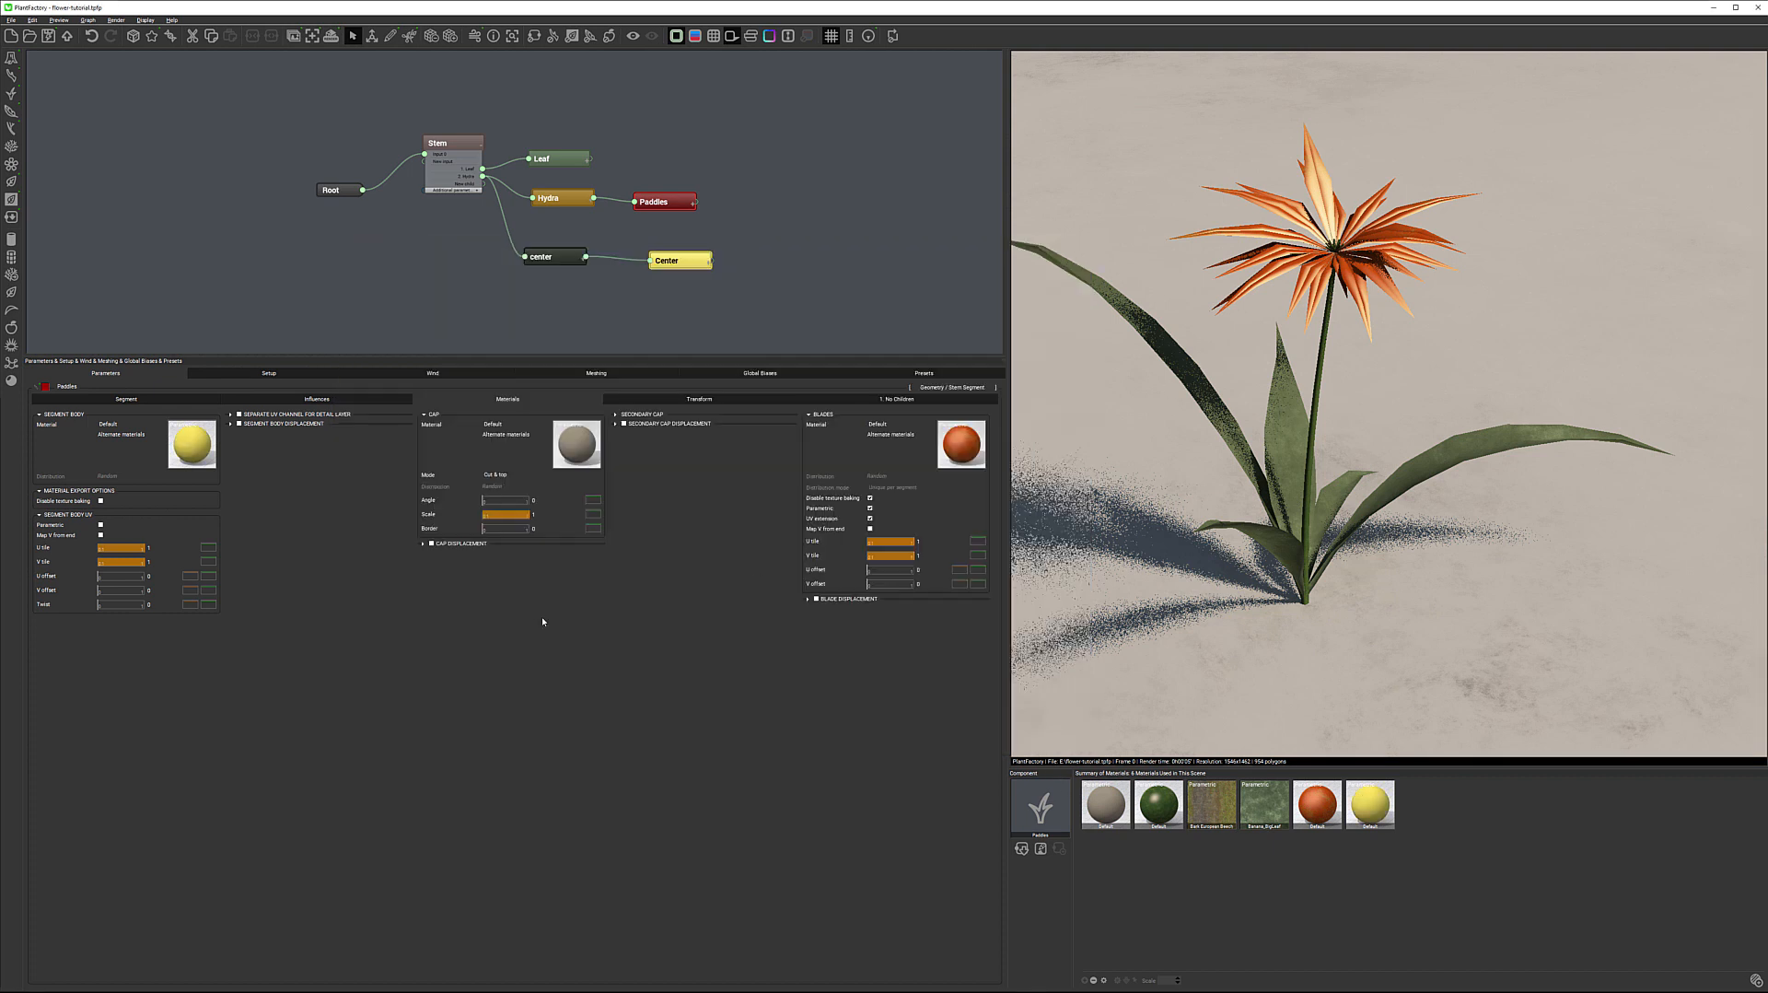
Step: Change the segment body material of the Center component to a constant golden yellow and accept it
{"action": "left_click", "coordinate": [685, 266]}
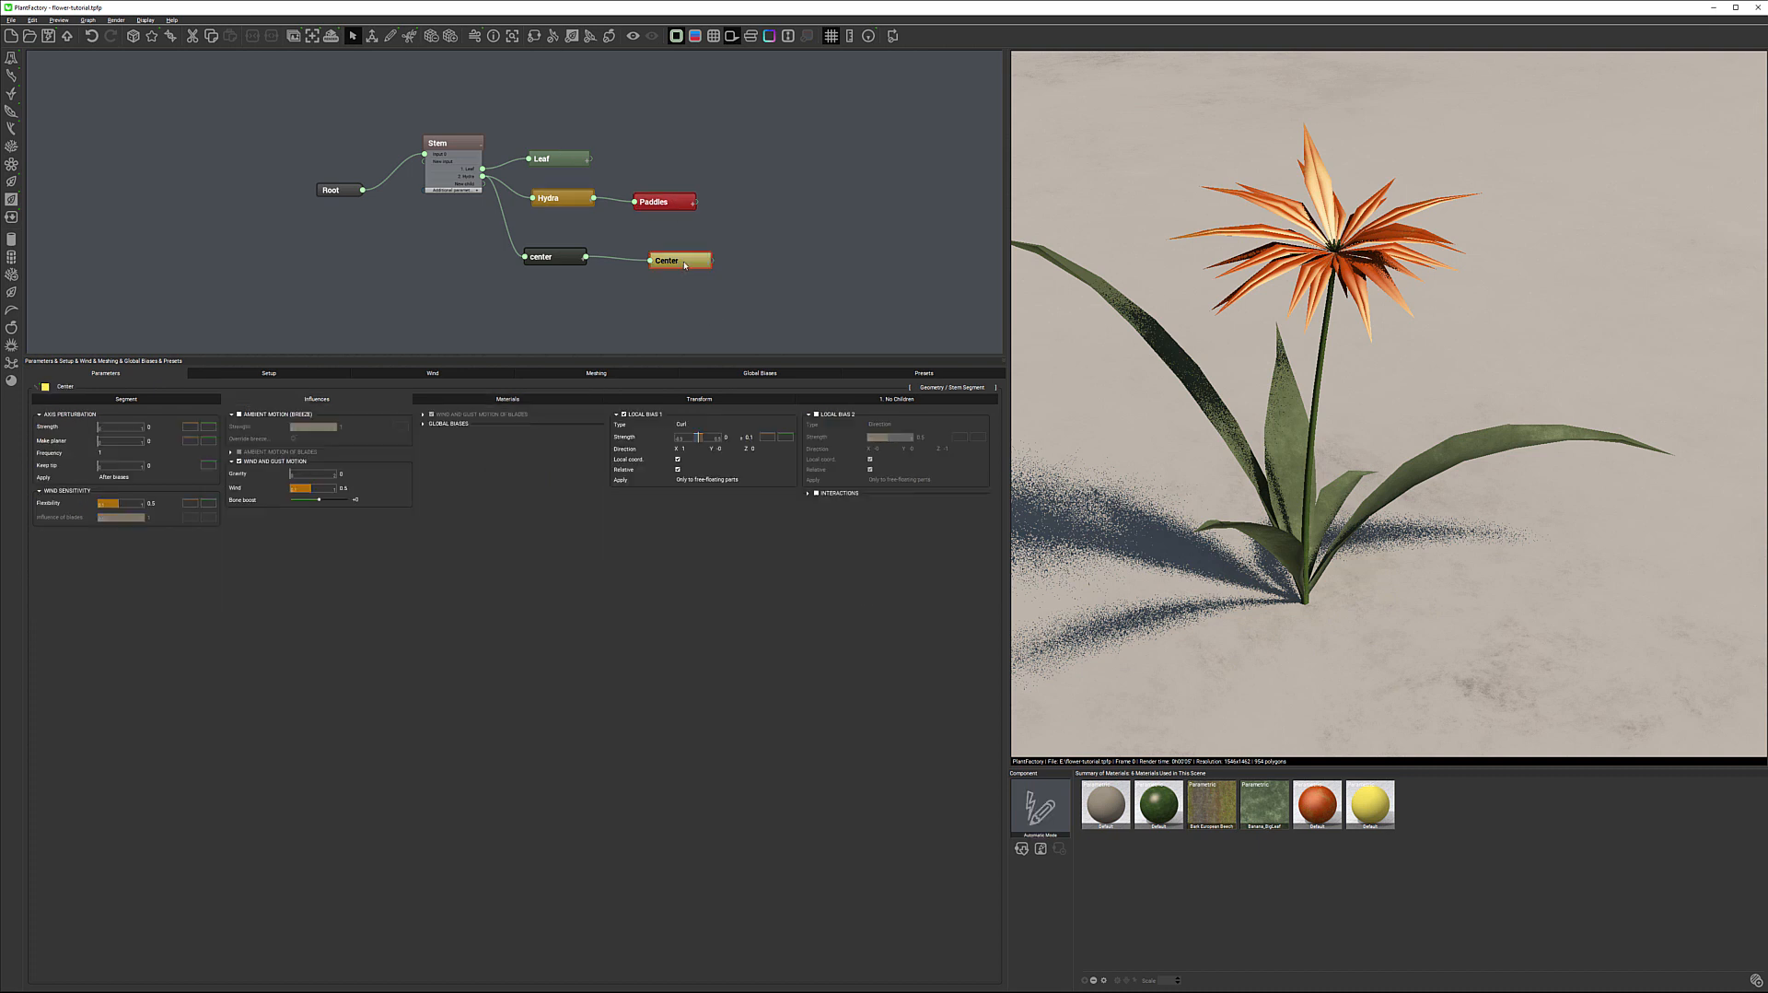
{"action": "left_click", "coordinate": [507, 399]}
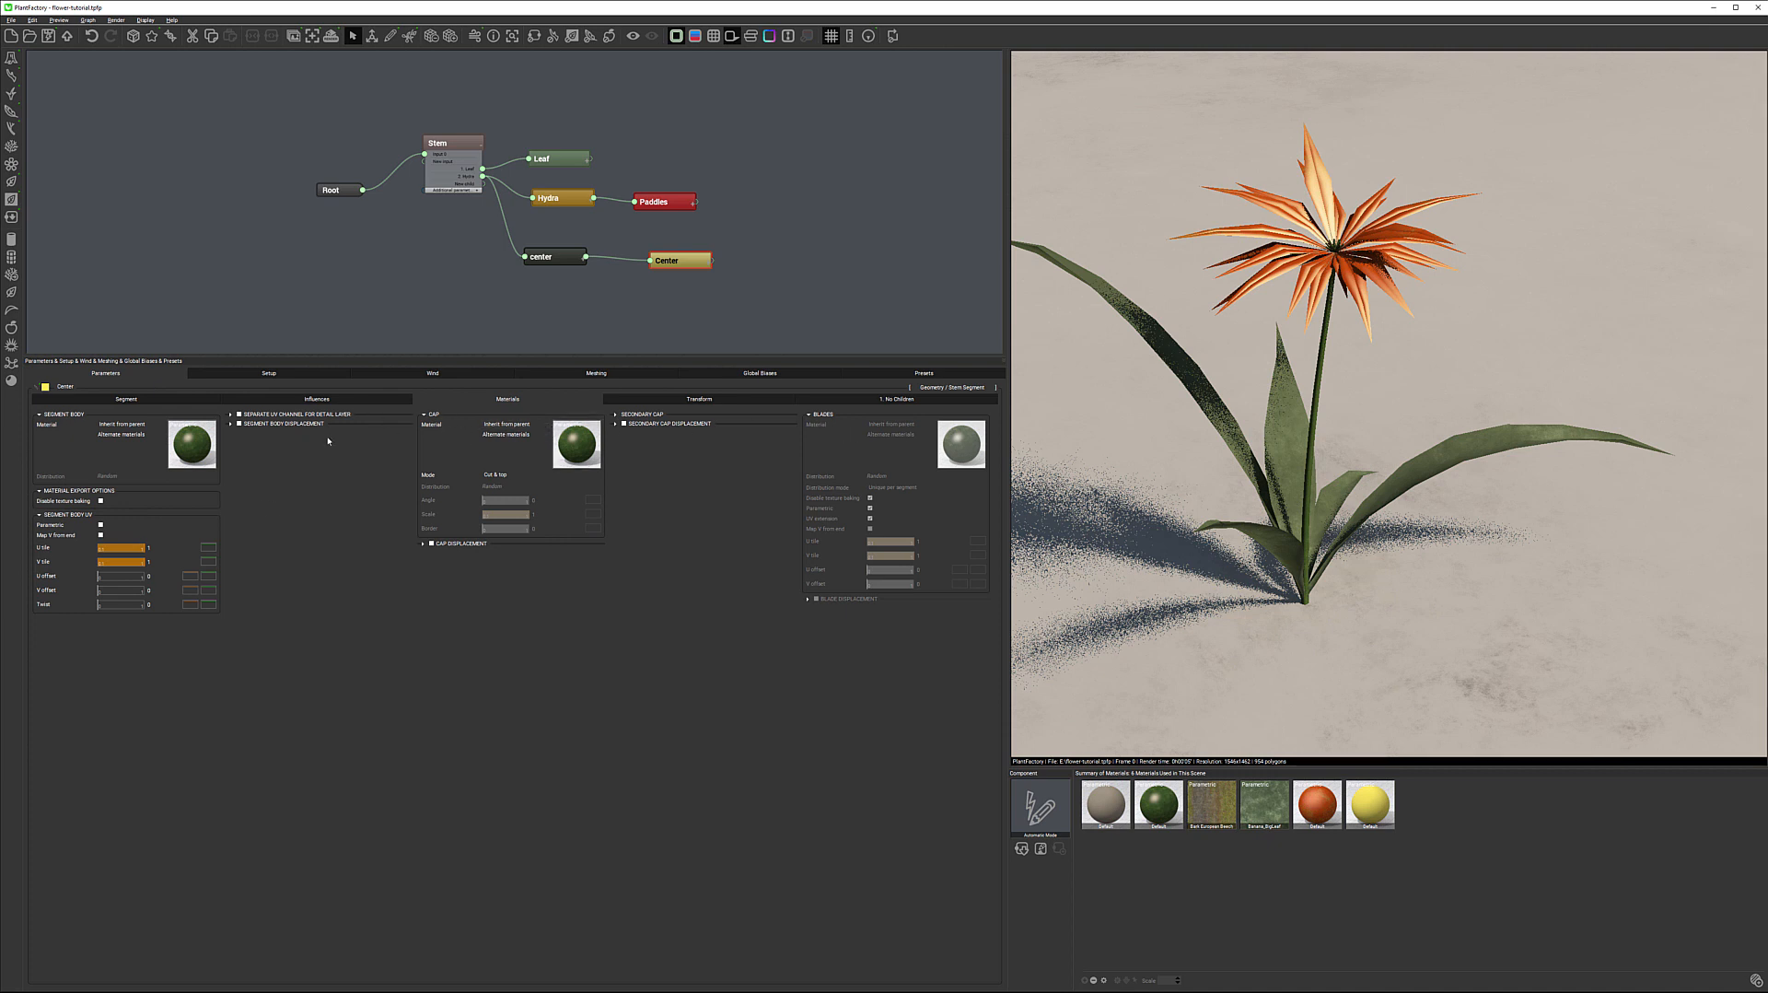
{"action": "double_click", "coordinate": [186, 443]}
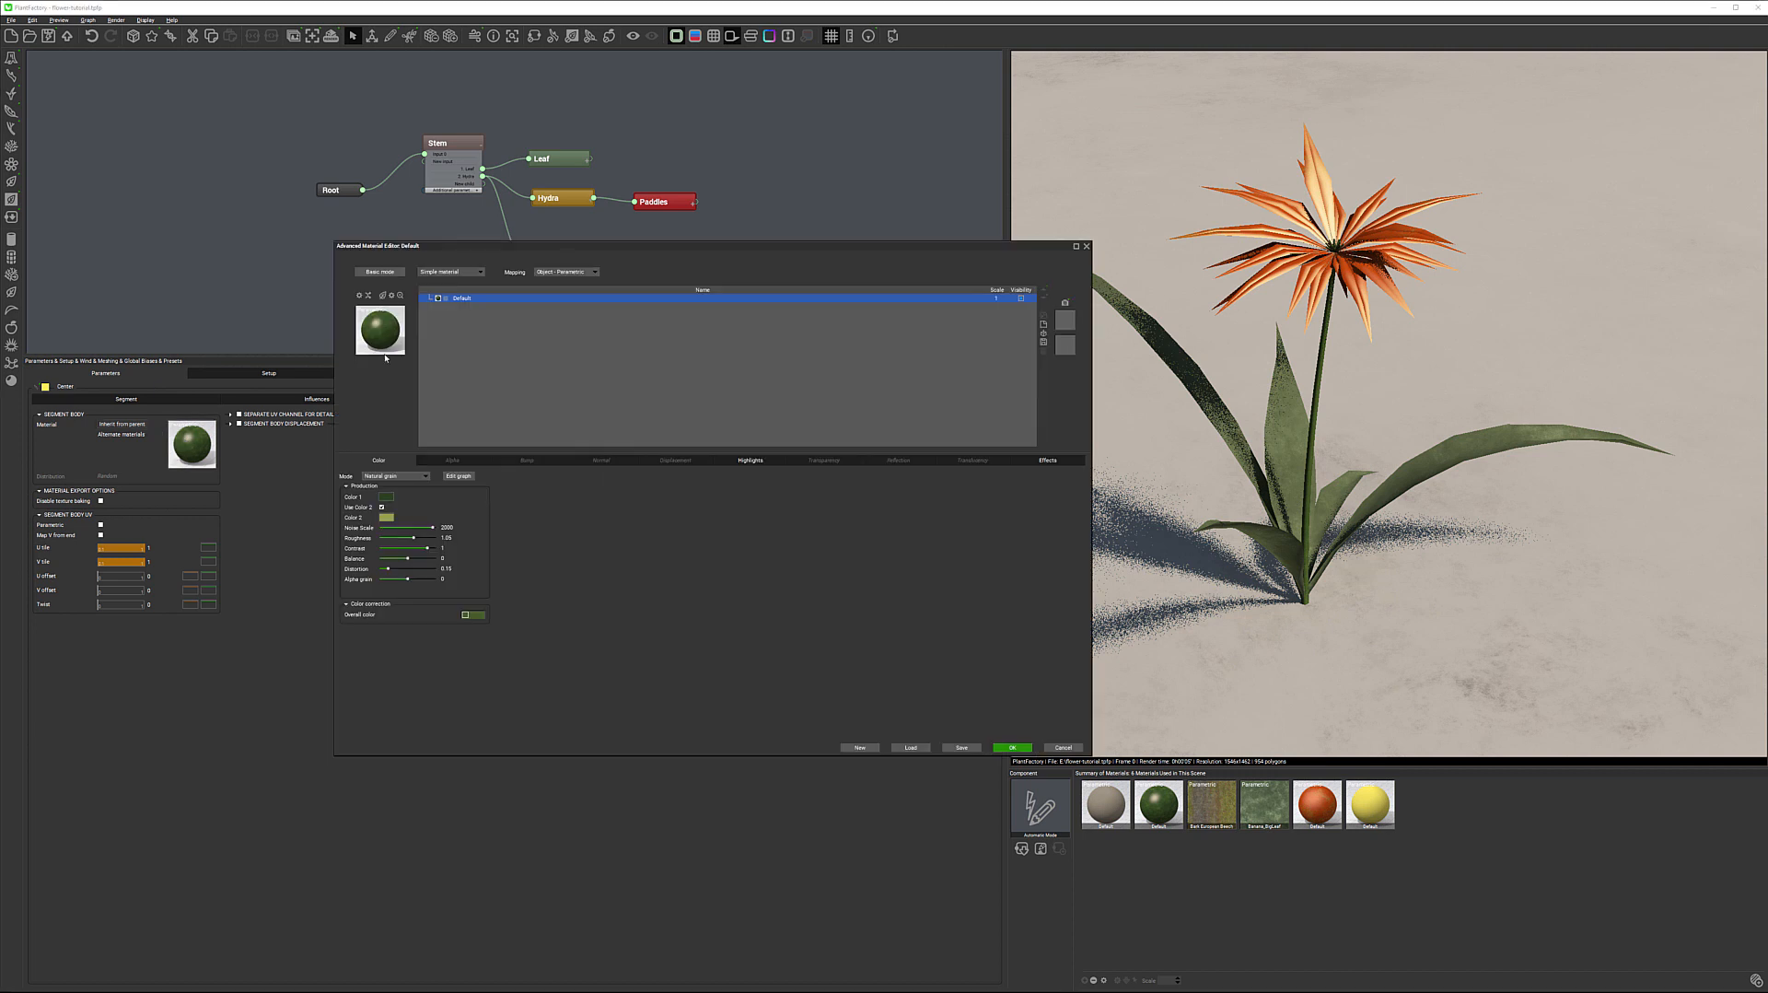
{"action": "left_click", "coordinate": [425, 476]}
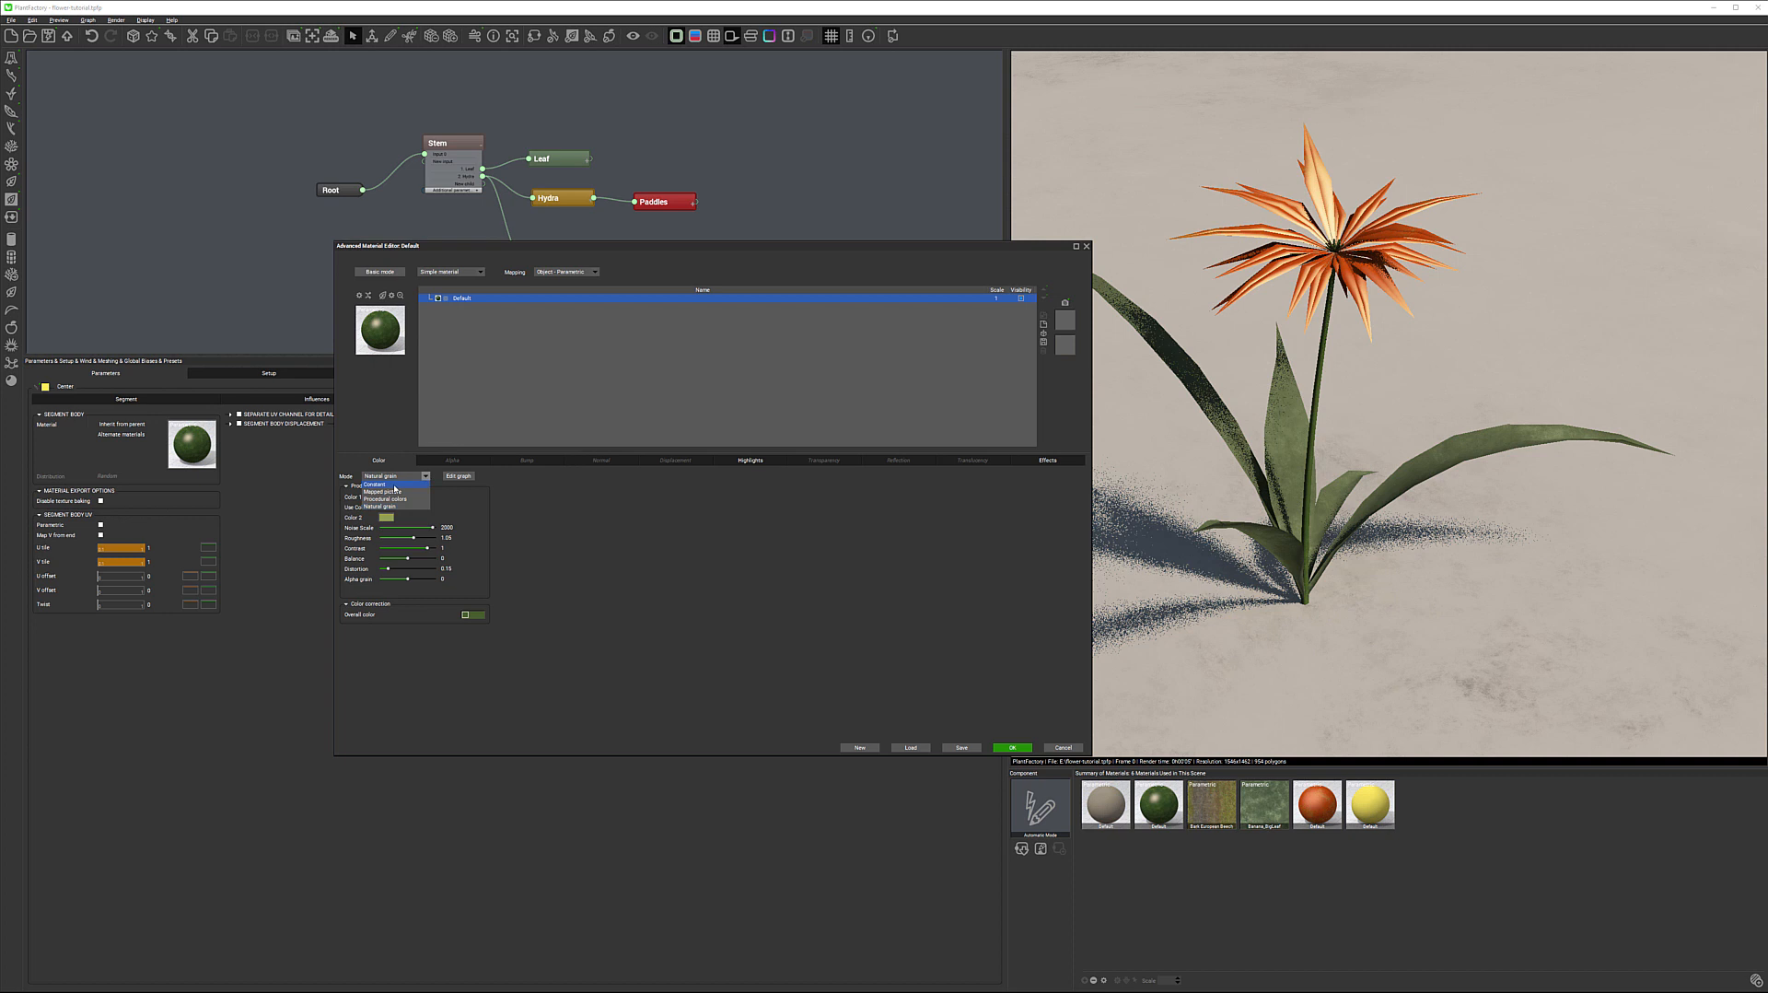
{"action": "left_click", "coordinate": [395, 484]}
{"action": "left_click", "coordinate": [451, 508]}
{"action": "mouse_move", "coordinate": [451, 473]}
{"action": "left_mouse_down"}
{"action": "mouse_move", "coordinate": [441, 452]}
{"action": "mouse_move", "coordinate": [527, 477]}
{"action": "mouse_move", "coordinate": [532, 496]}
{"action": "left_mouse_up"}
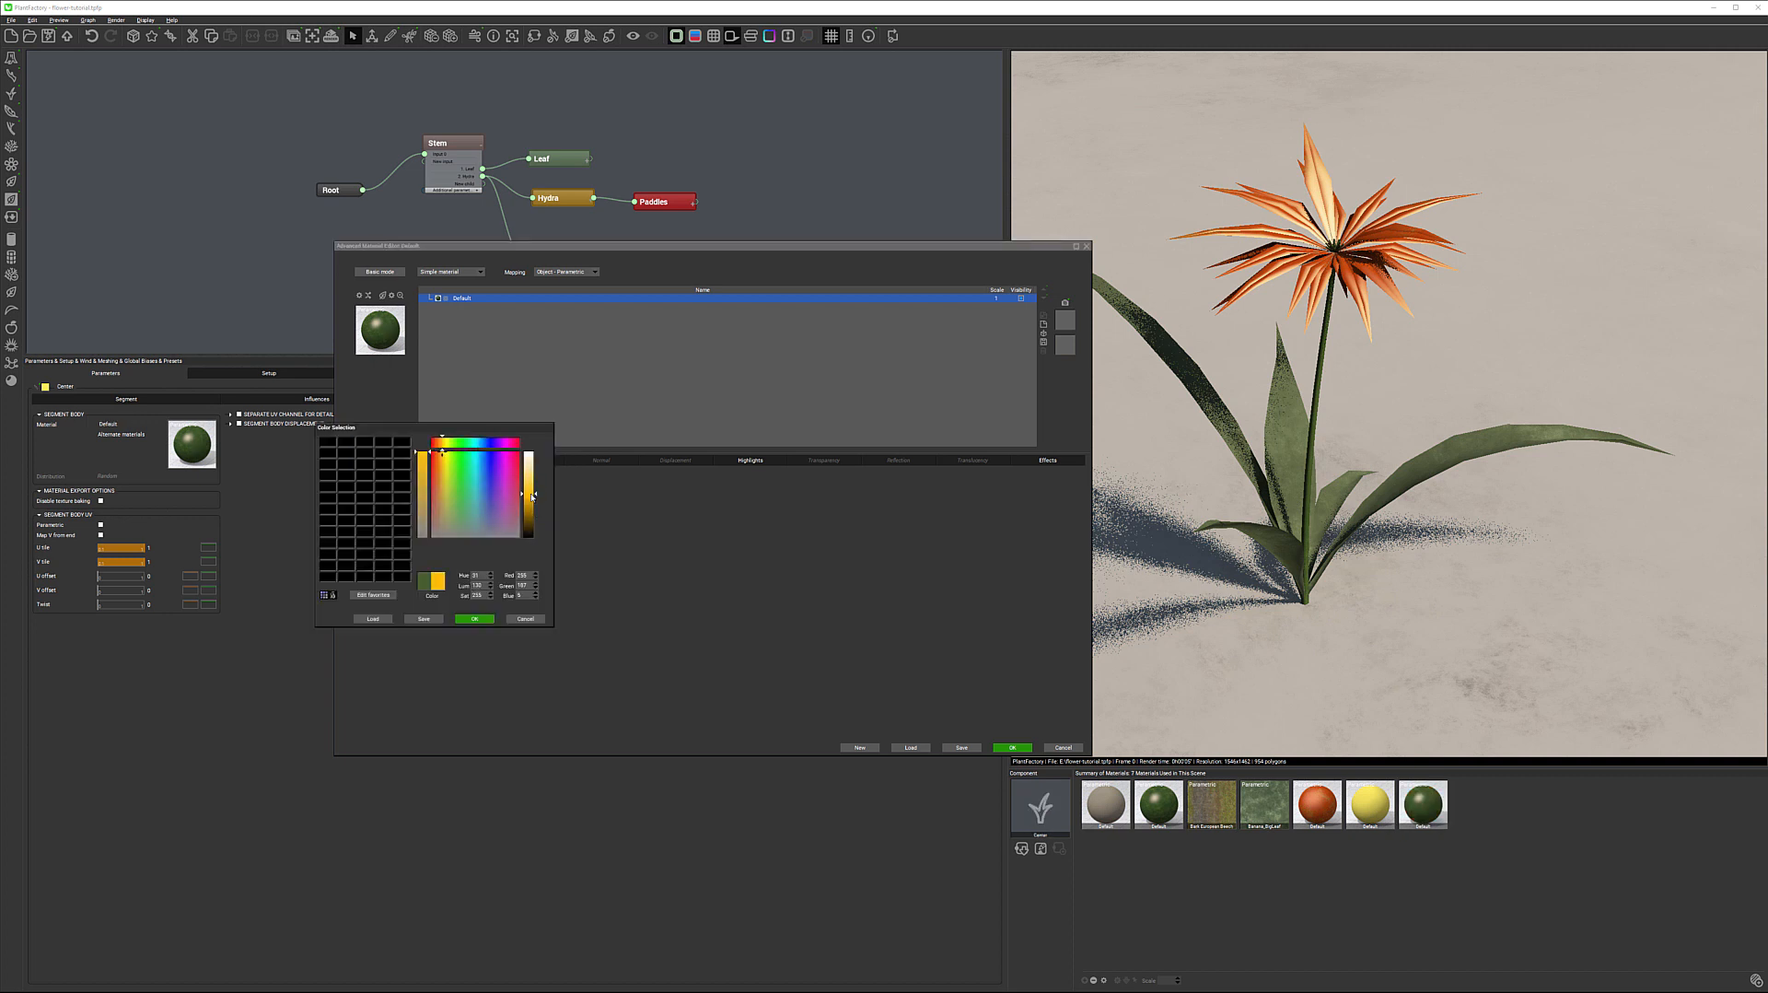
{"action": "left_click", "coordinate": [474, 618]}
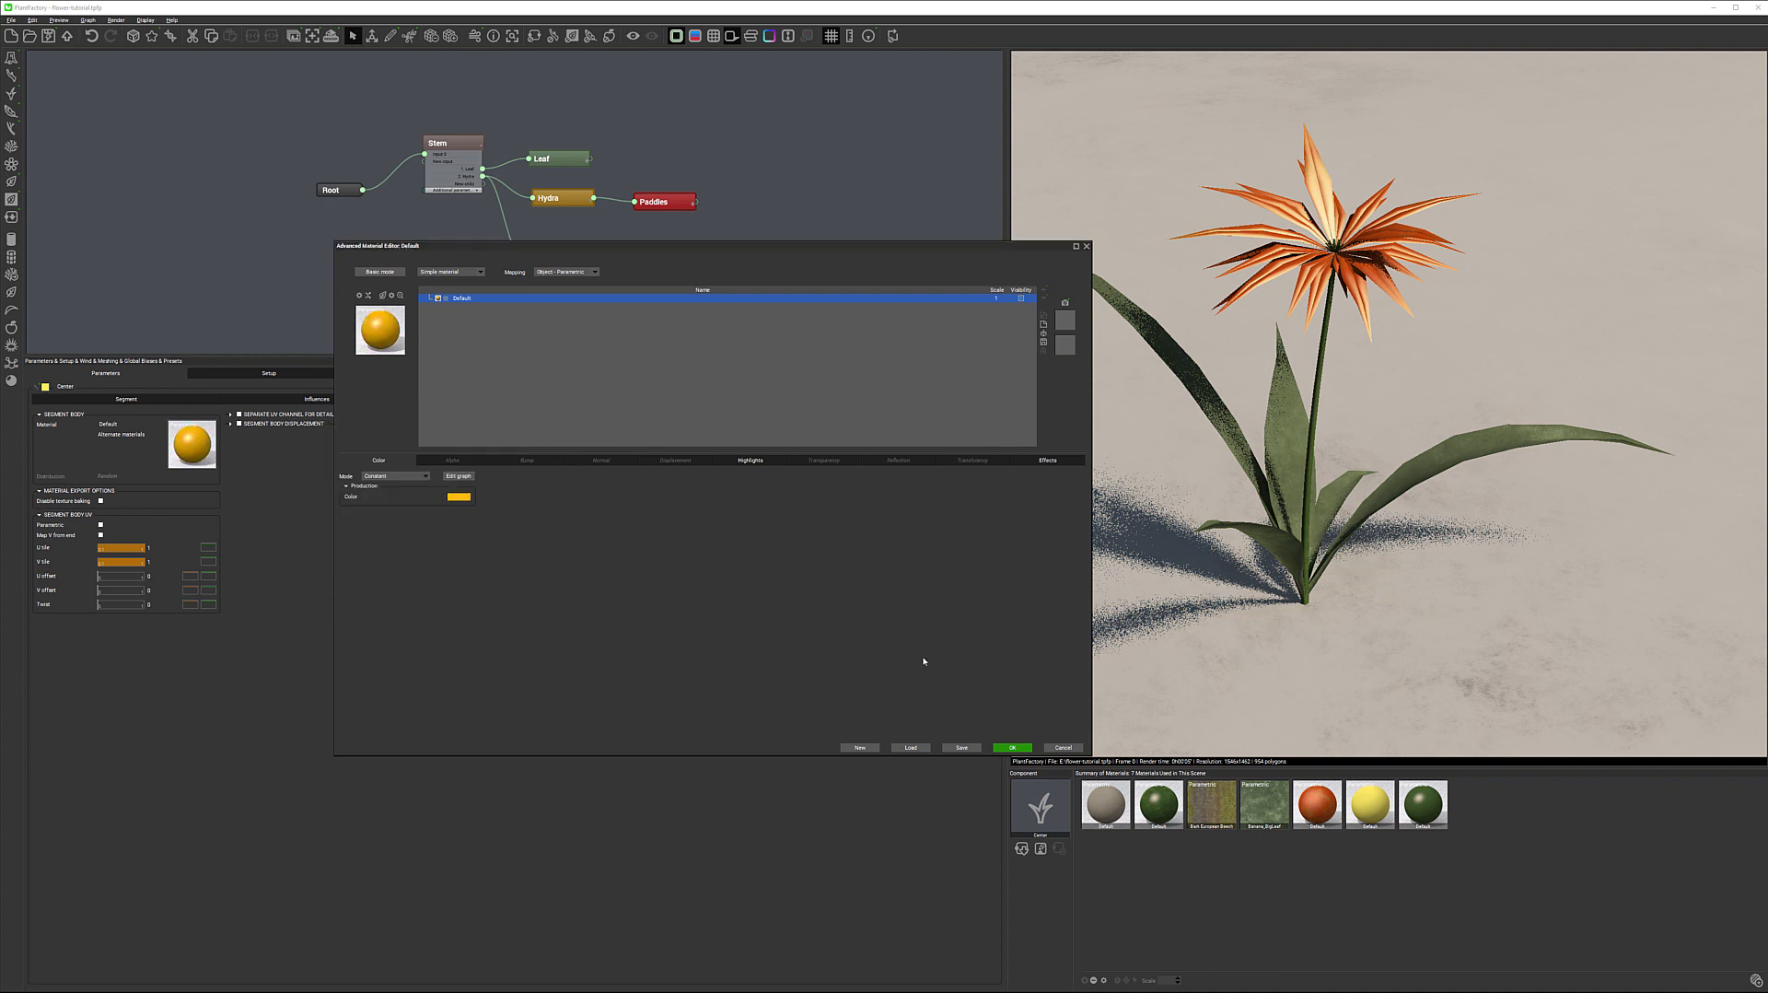
{"action": "left_click", "coordinate": [1012, 747]}
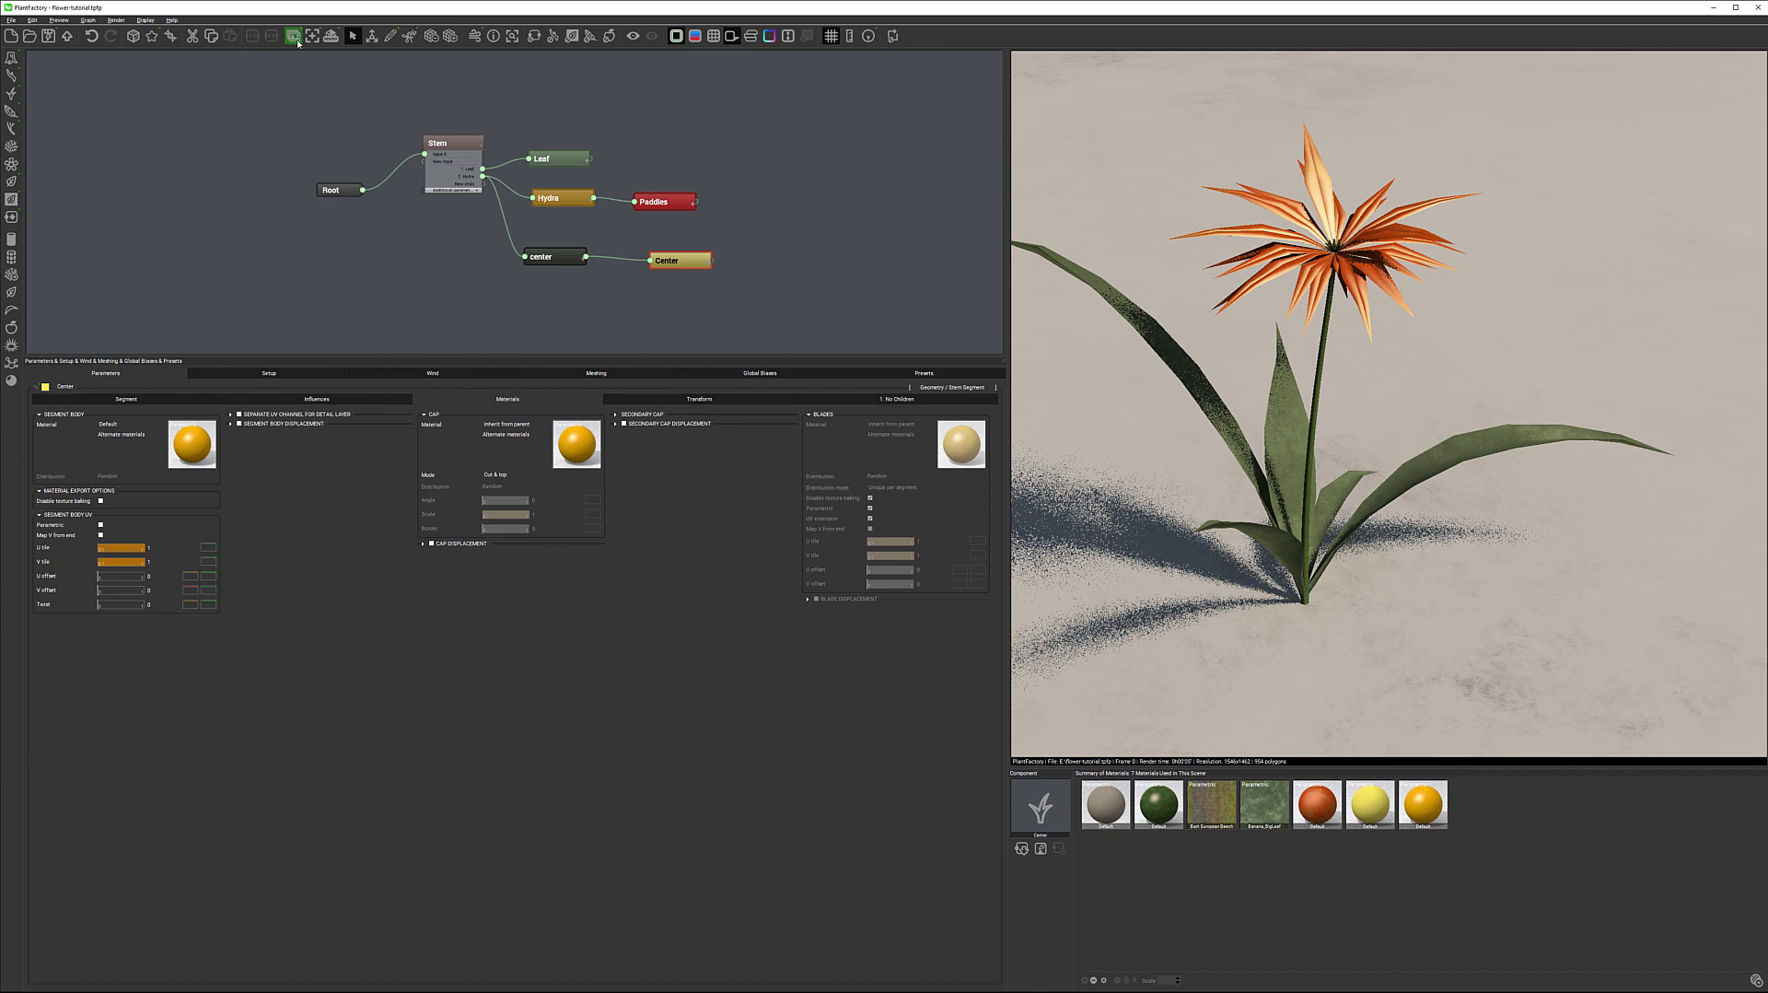
Step: Set the render options to the Final preset, output to screen and a preset picture size, and render the plant from farther away
{"action": "mouse_move", "coordinate": [1192, 429]}
{"action": "right_mouse_down"}
{"action": "mouse_move", "coordinate": [1223, 481]}
{"action": "mouse_move", "coordinate": [1198, 425]}
{"action": "right_mouse_up"}
{"action": "scroll", "coordinate": [1230, 498], "scroll_direction": "down", "scroll_amount": 10}
{"action": "mouse_move", "coordinate": [1231, 498]}
{"action": "right_mouse_down"}
{"action": "mouse_move", "coordinate": [1203, 481]}
{"action": "mouse_move", "coordinate": [1249, 514]}
{"action": "right_mouse_up"}
{"action": "left_click_drag", "start_coordinate": [1042, 81], "coordinate": [976, 101]}
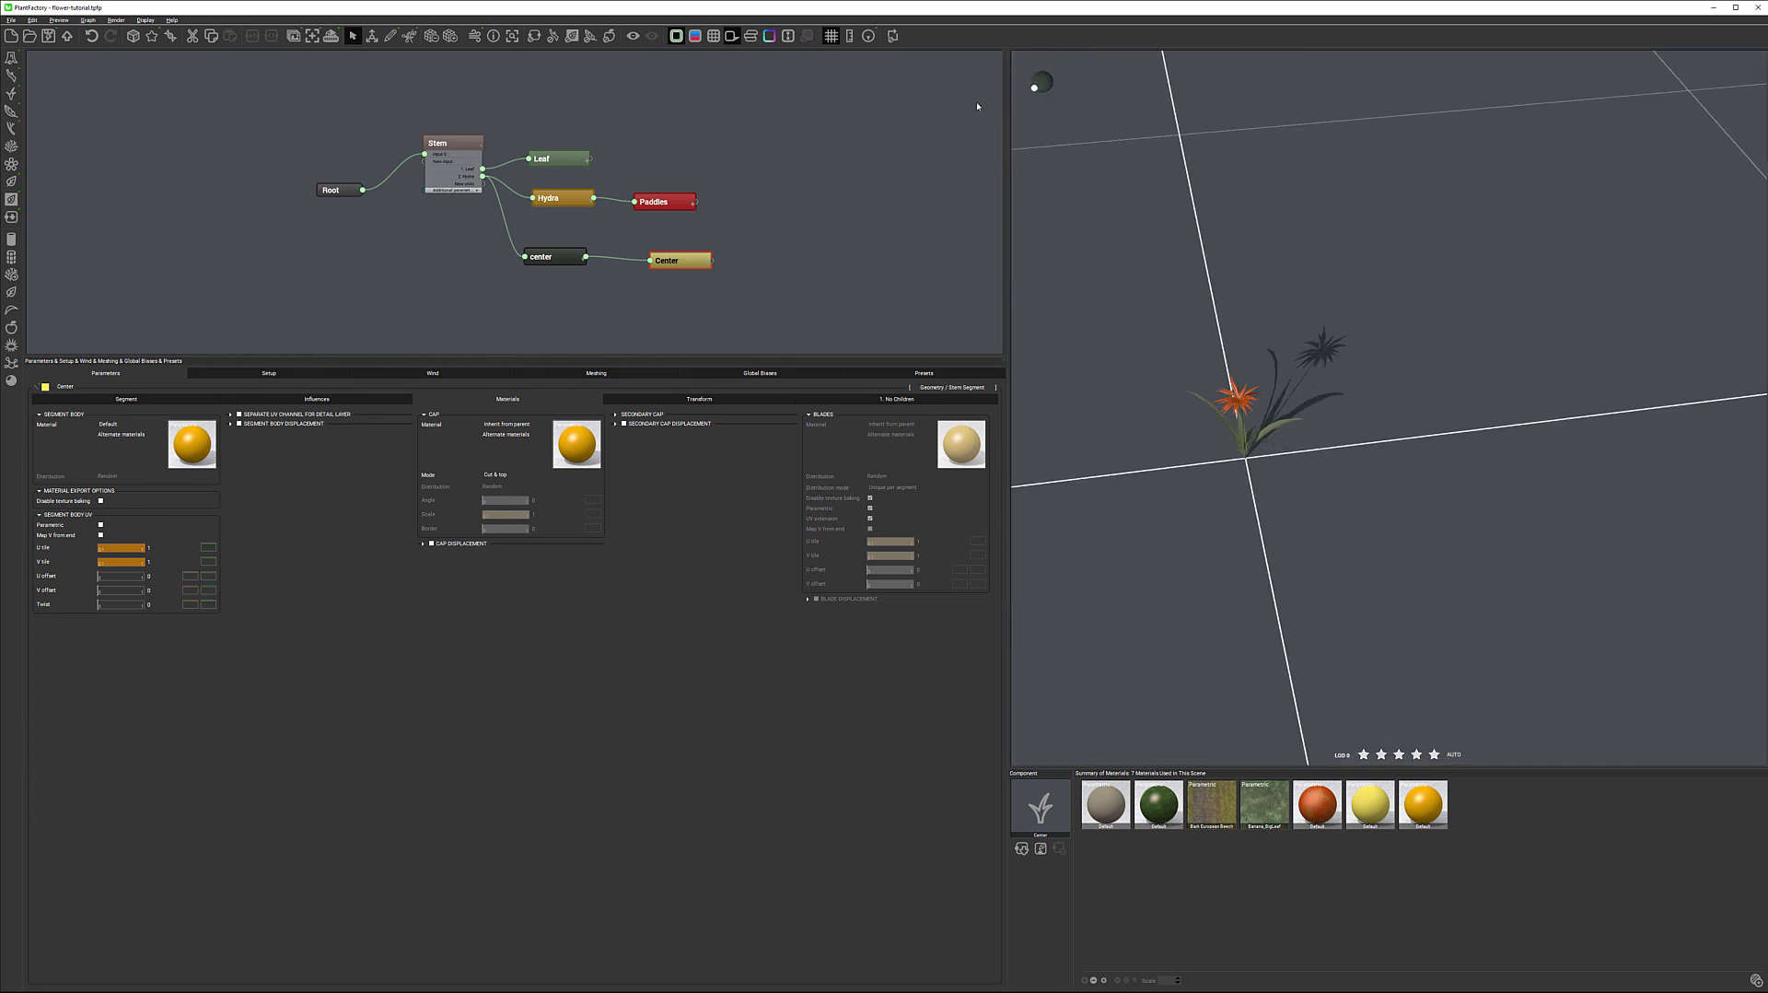
{"action": "left_click", "coordinate": [330, 37]}
{"action": "left_click_drag", "start_coordinate": [327, 190], "coordinate": [495, 180]}
{"action": "left_click", "coordinate": [489, 200]}
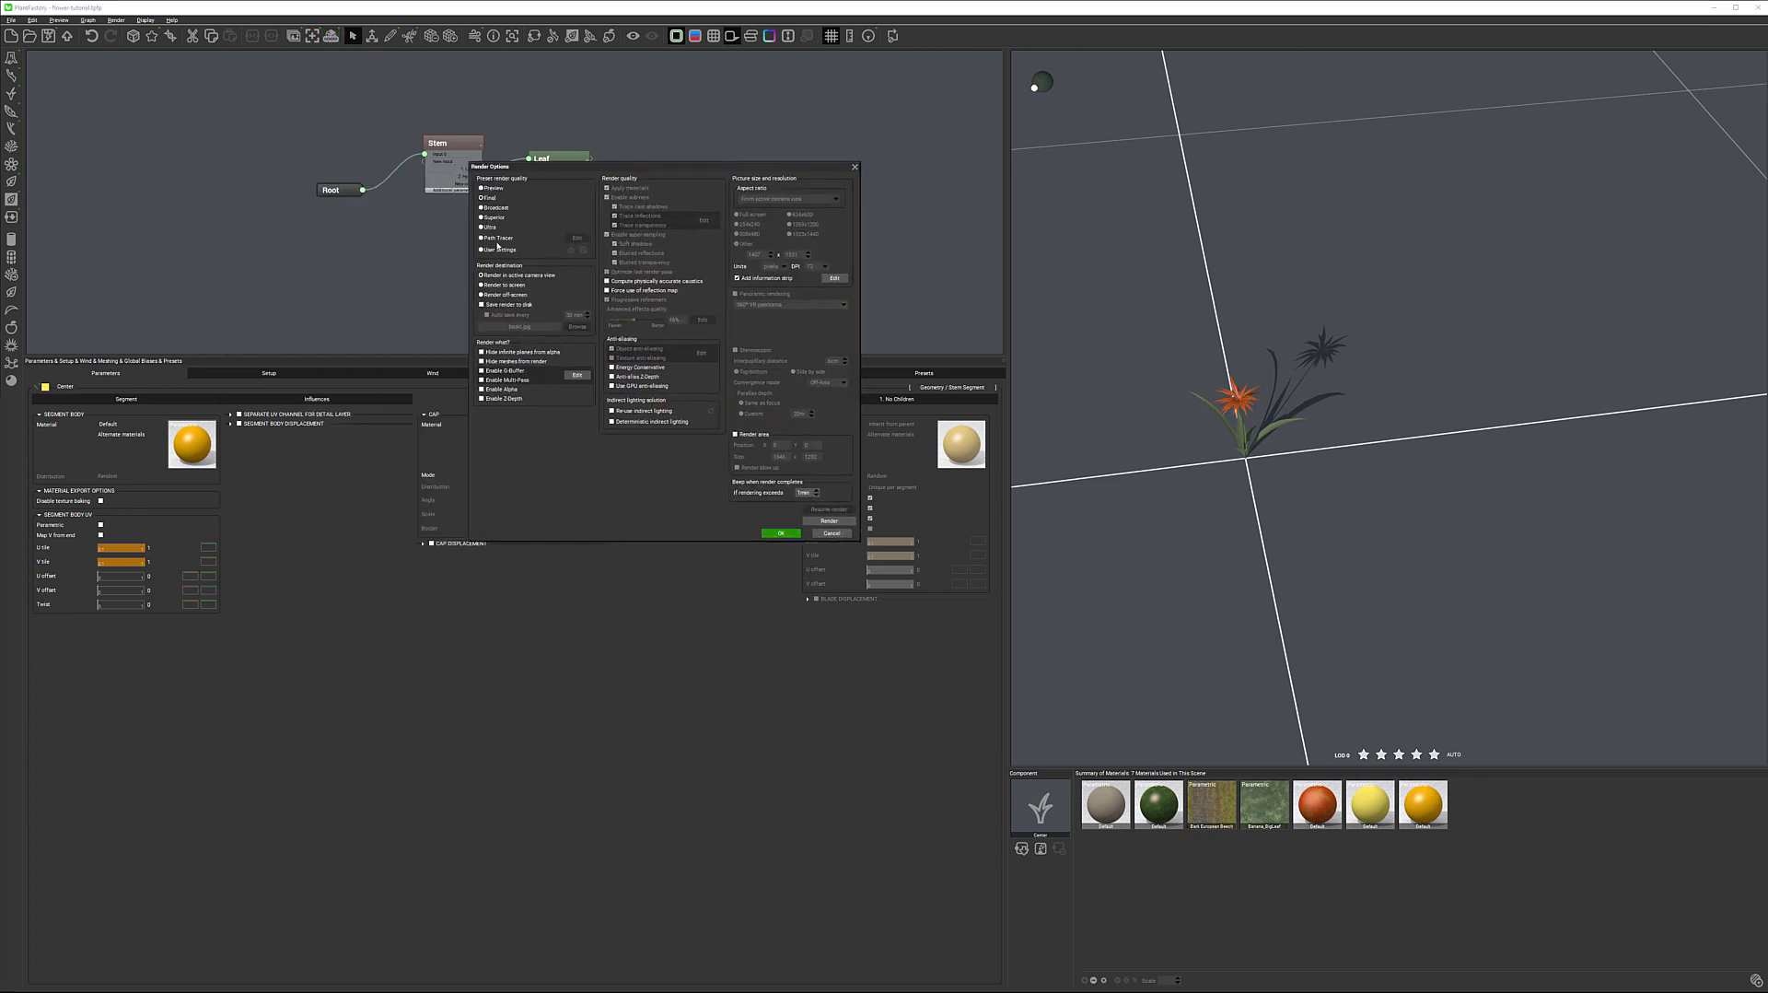
{"action": "left_click", "coordinate": [489, 292]}
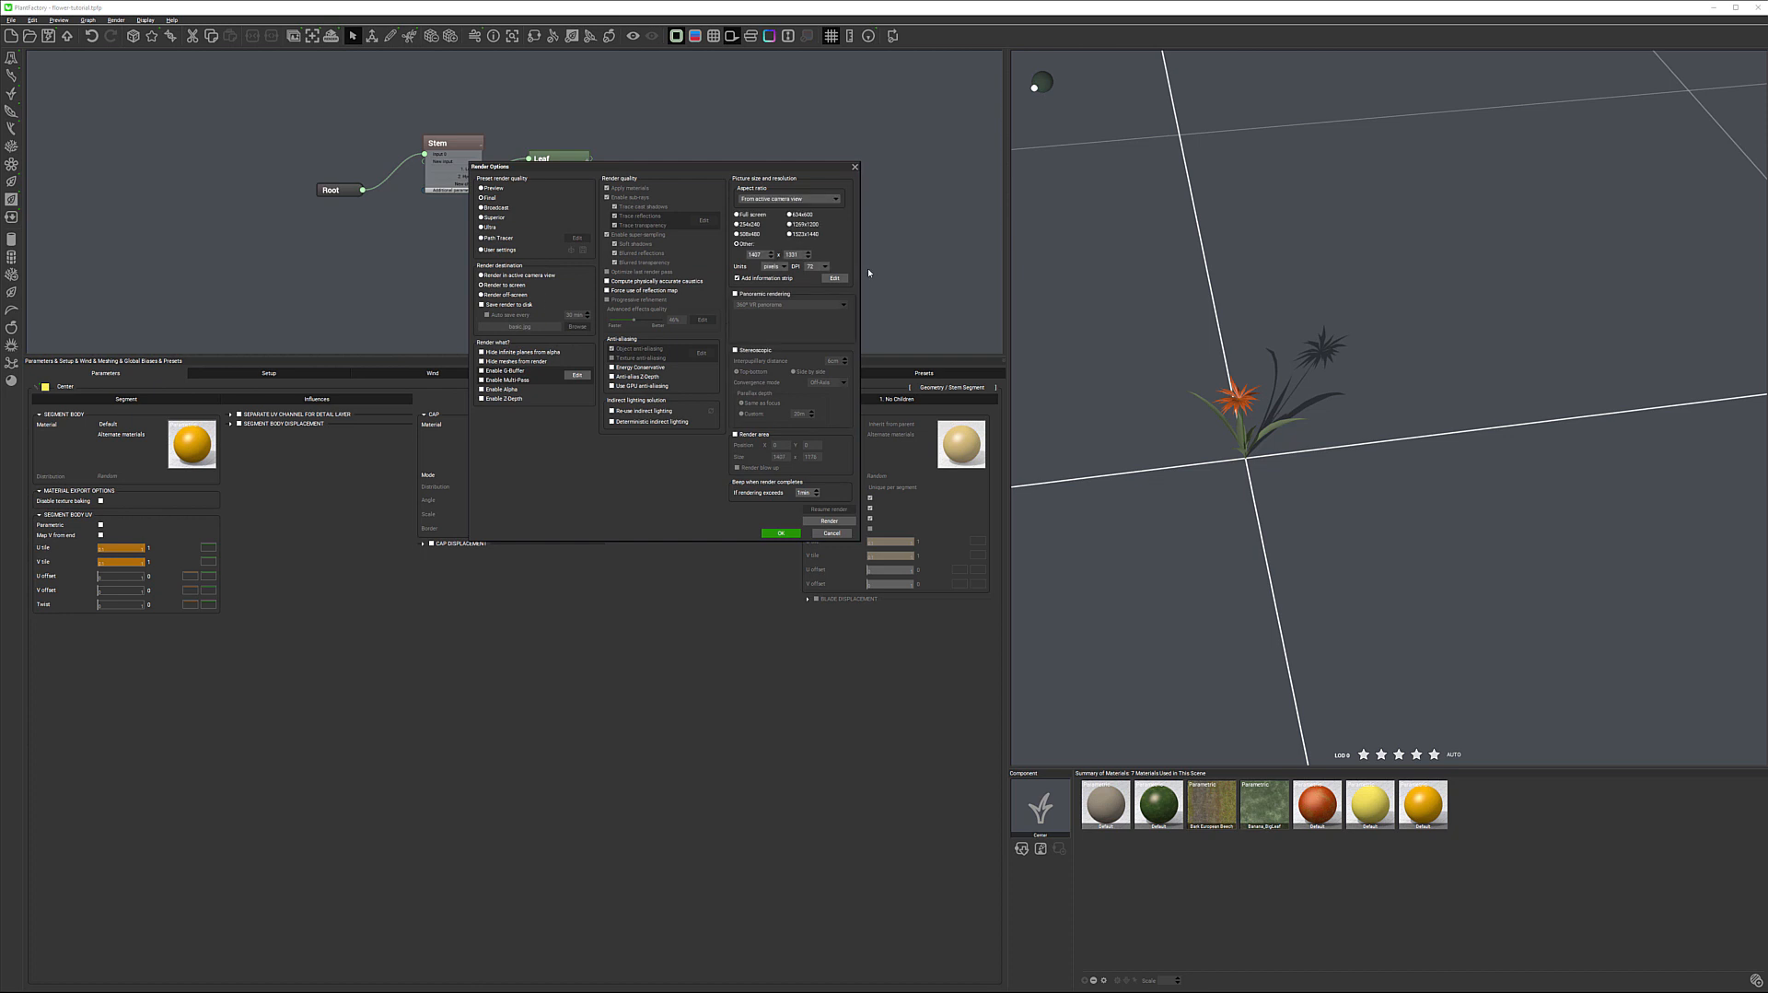
{"action": "left_click", "coordinate": [803, 219]}
{"action": "left_click", "coordinate": [781, 533]}
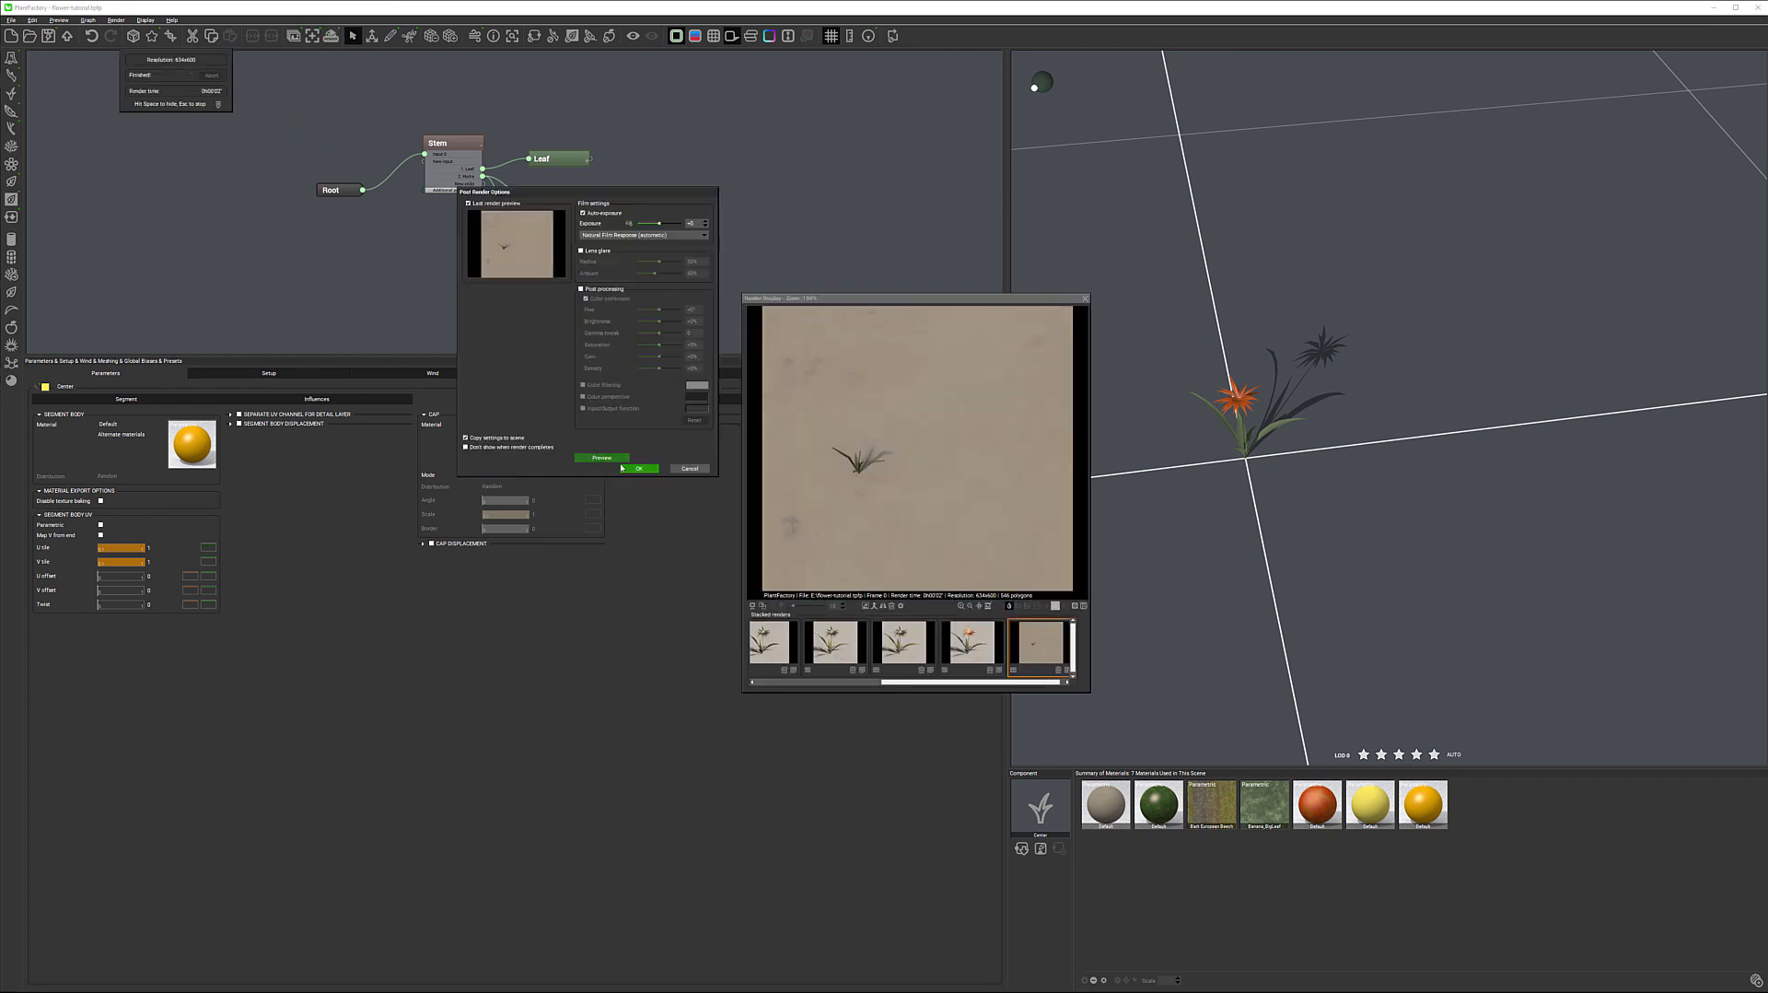
{"action": "left_click", "coordinate": [635, 468]}
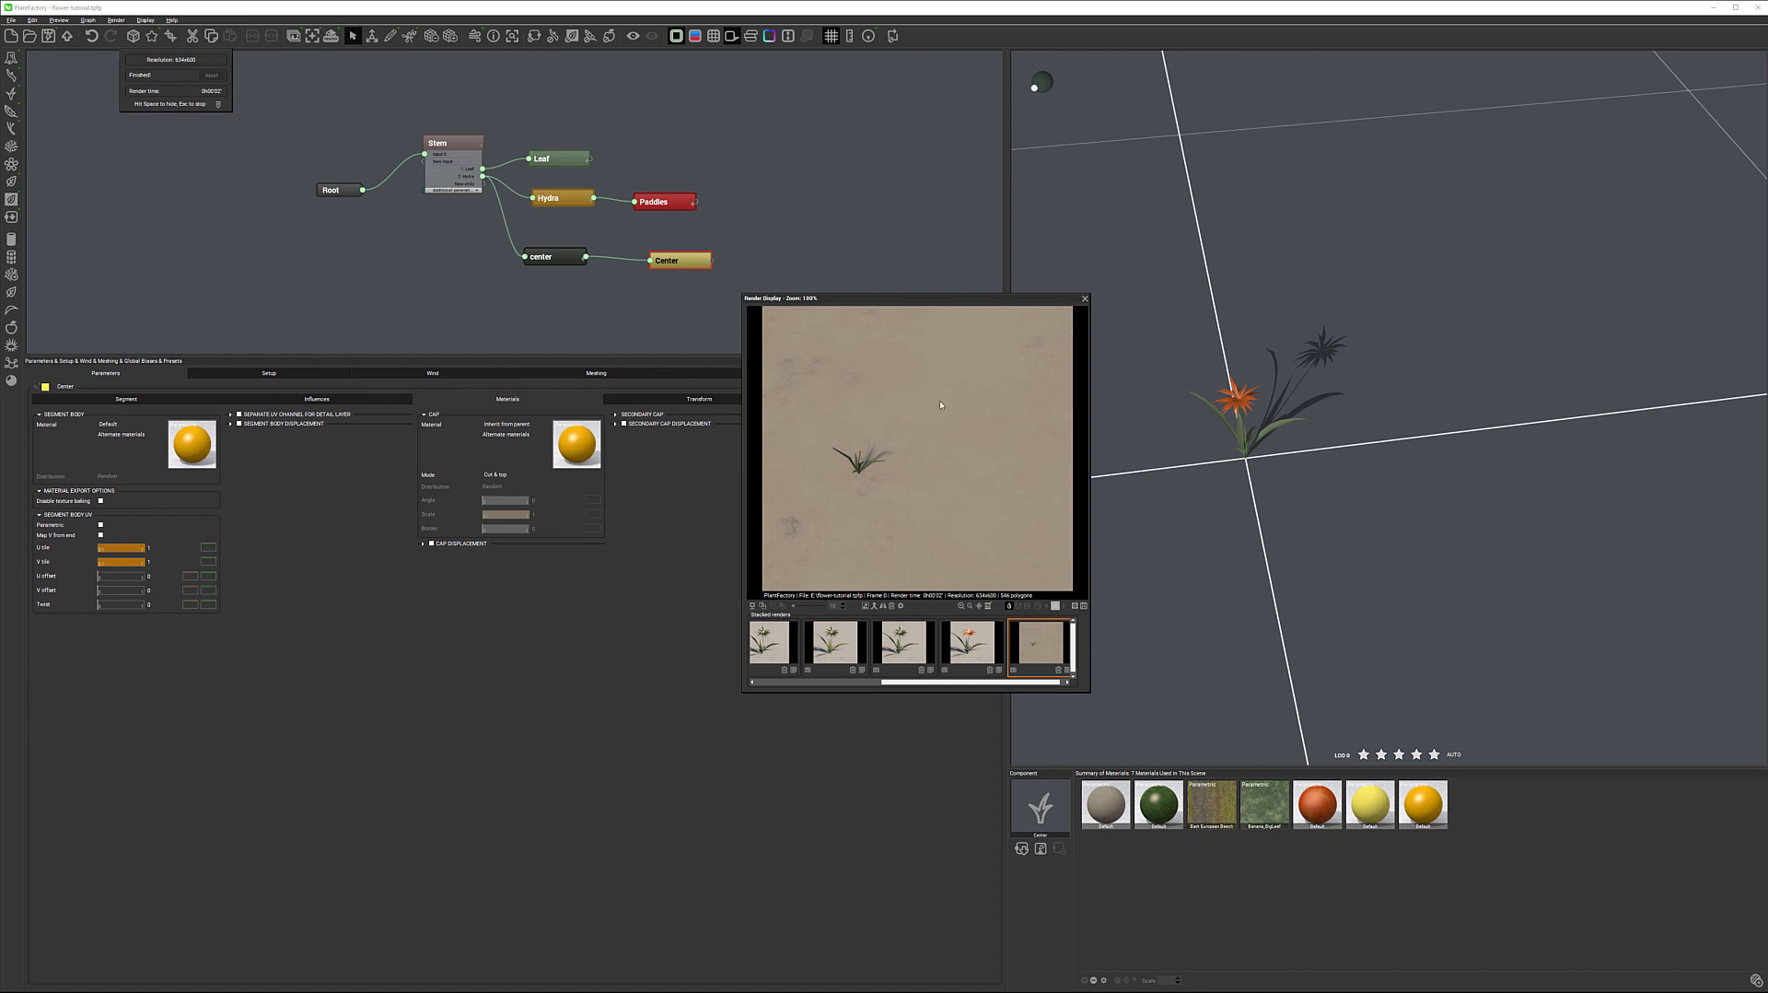
{"action": "left_click", "coordinate": [1084, 298]}
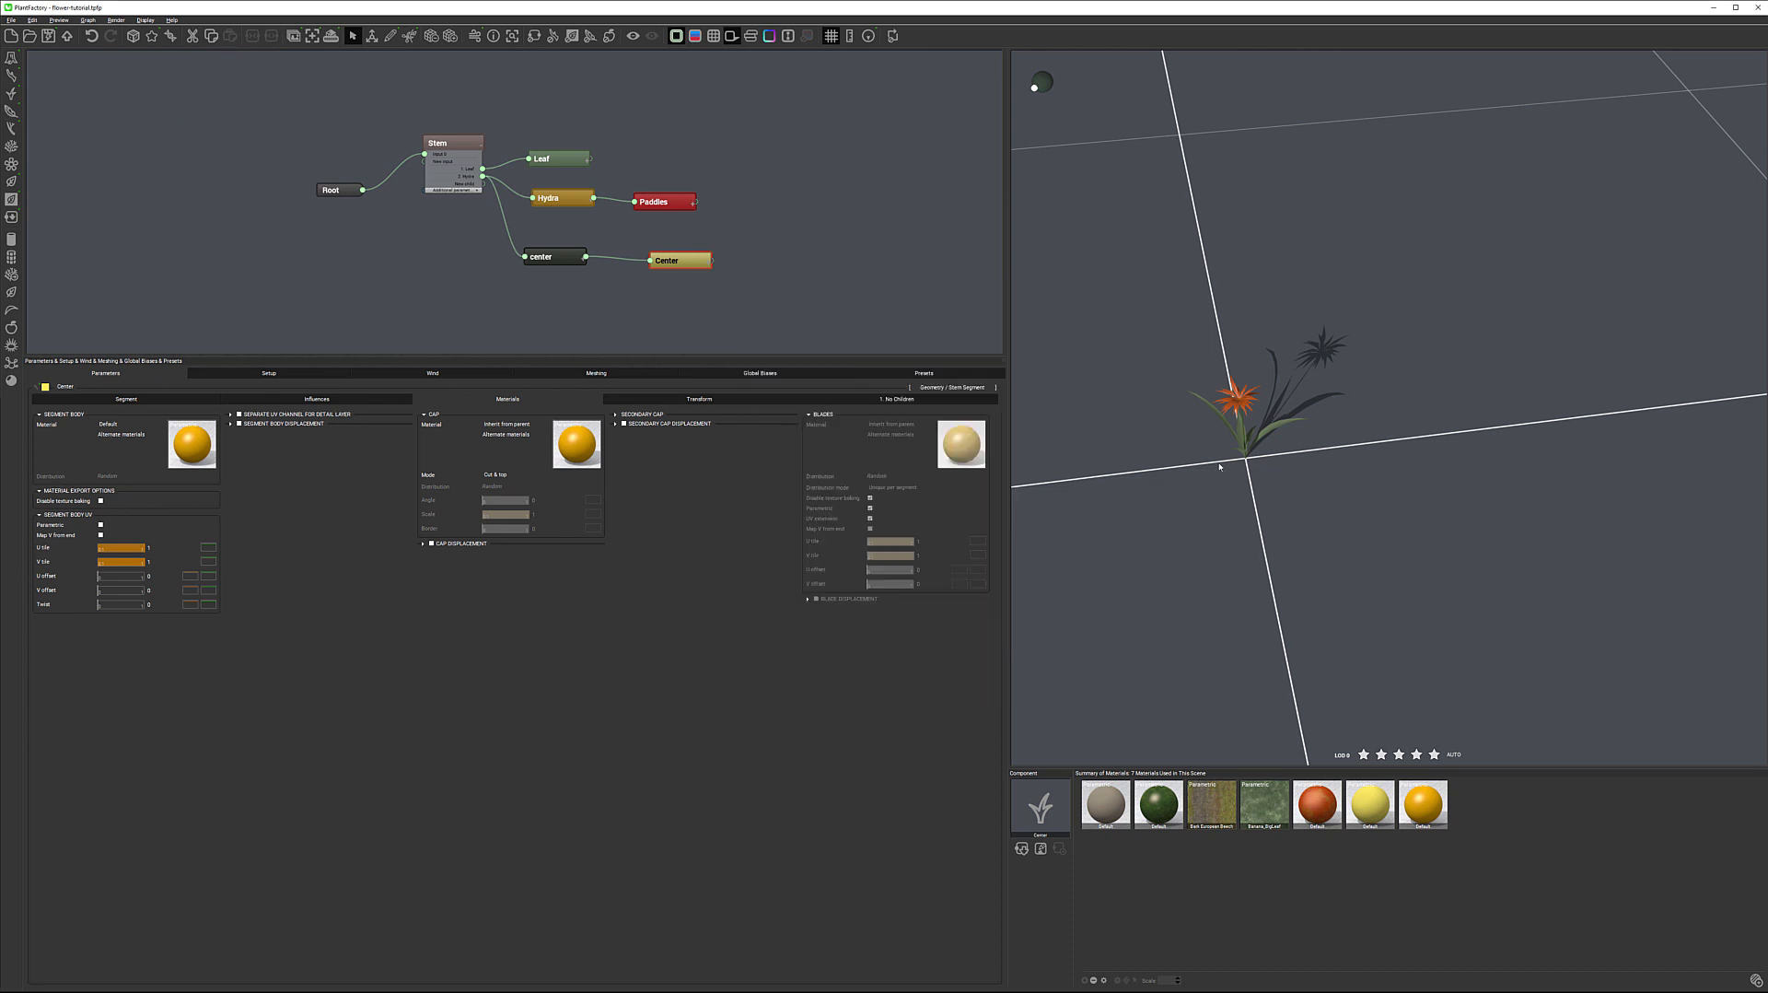
Step: Assign the existing golden yellow material to the cap of the Center component instead of inheriting it from the parent
{"action": "right_click_drag", "start_coordinate": [1191, 435], "coordinate": [1275, 425]}
{"action": "scroll", "coordinate": [1275, 426], "scroll_direction": "up", "scroll_amount": 8}
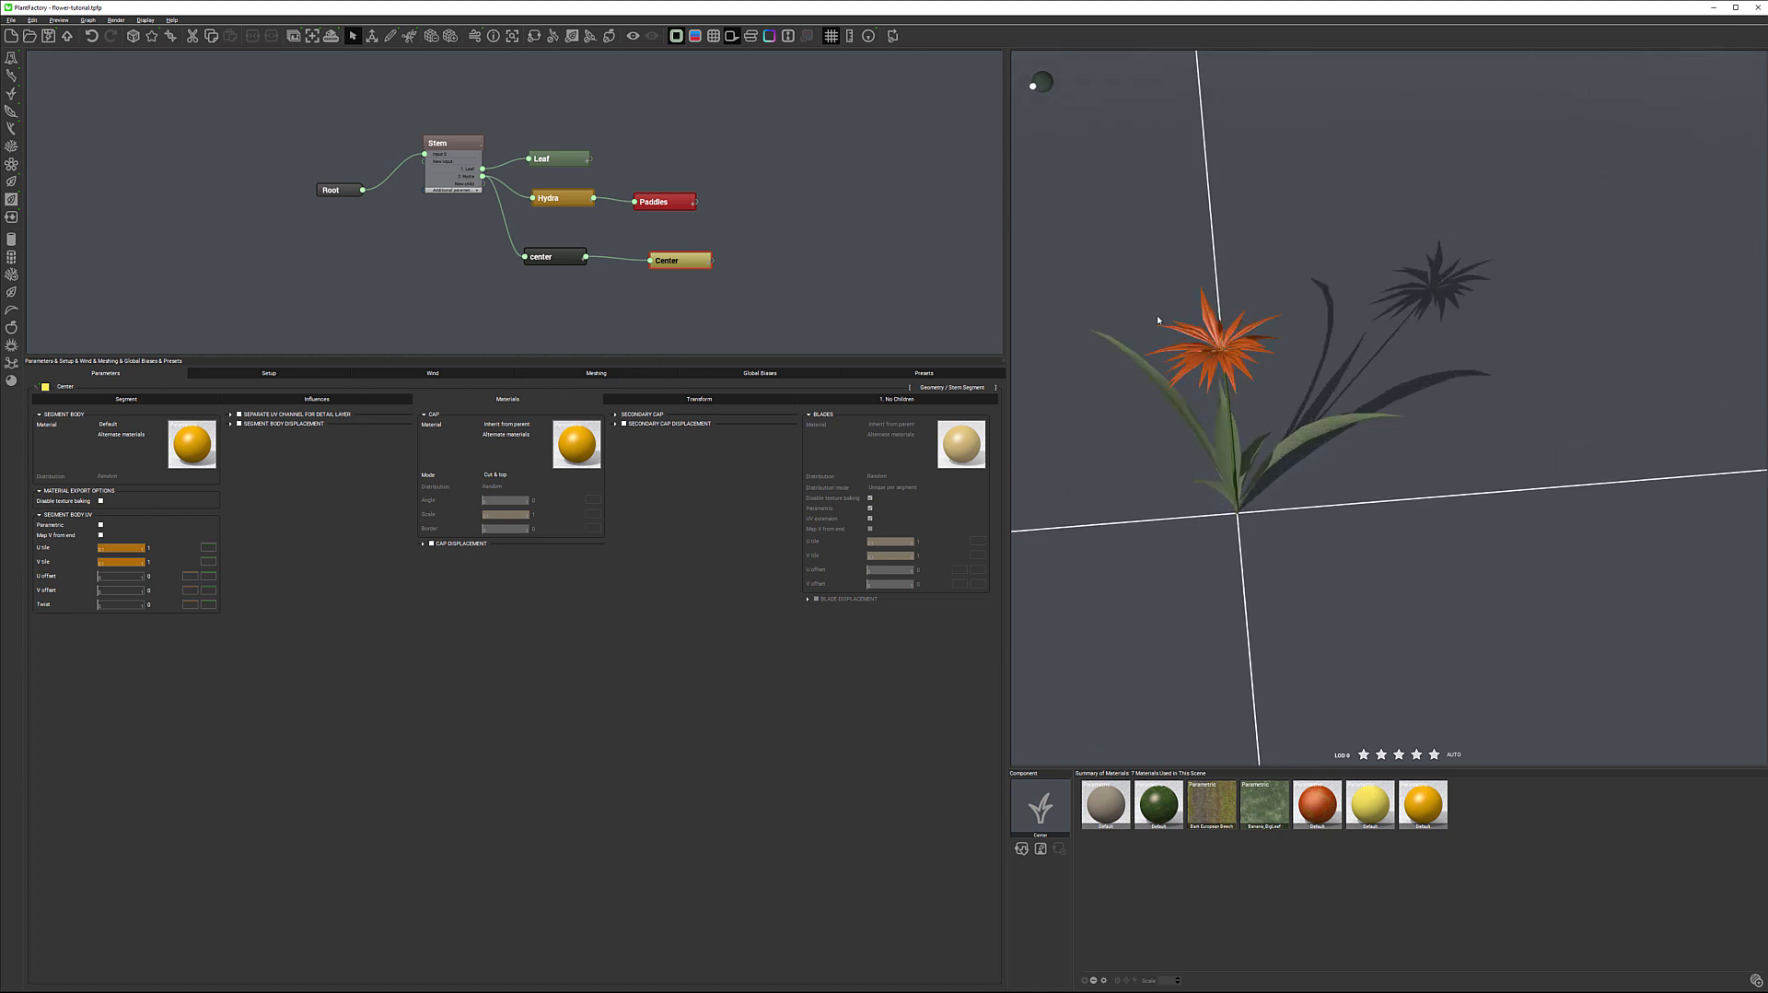
{"action": "middle_click_drag", "start_coordinate": [1263, 419], "coordinate": [1433, 459]}
{"action": "right_click_drag", "start_coordinate": [1433, 459], "coordinate": [1263, 316]}
{"action": "scroll", "coordinate": [1531, 463], "scroll_direction": "down", "scroll_amount": 8}
{"action": "scroll", "coordinate": [1531, 462], "scroll_direction": "up", "scroll_amount": 5}
{"action": "right_click_drag", "start_coordinate": [1306, 396], "coordinate": [1267, 344]}
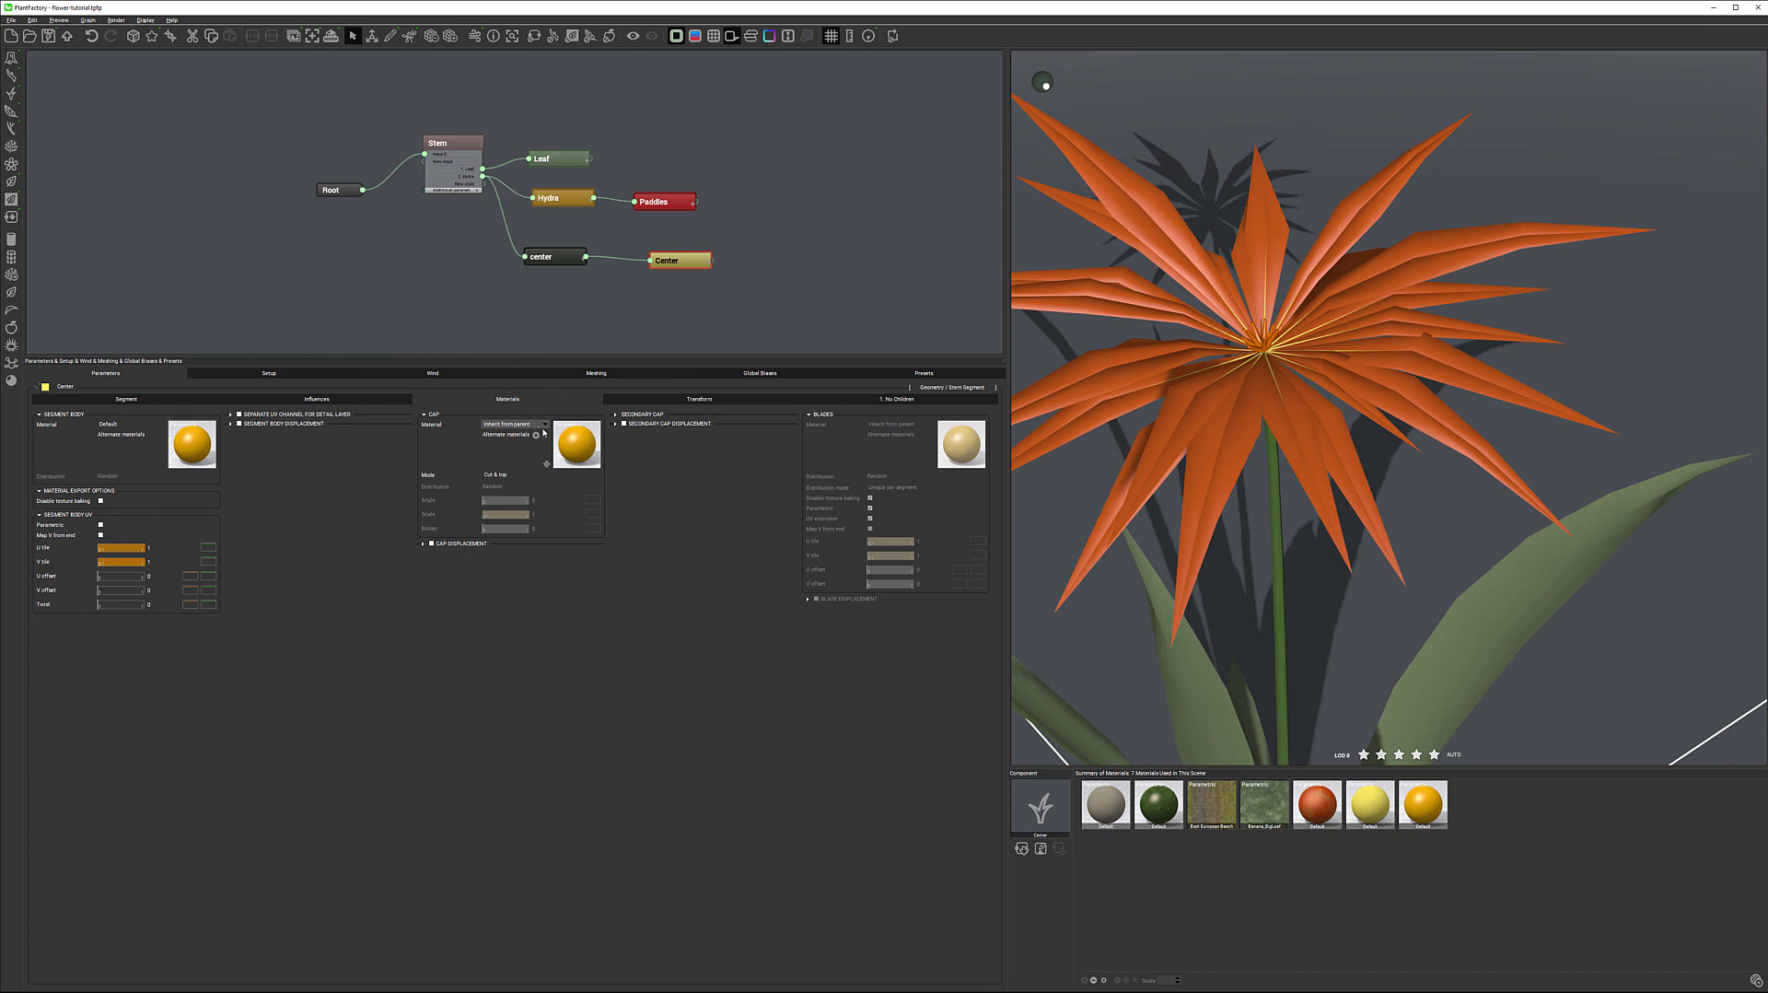
{"action": "left_click", "coordinate": [545, 425]}
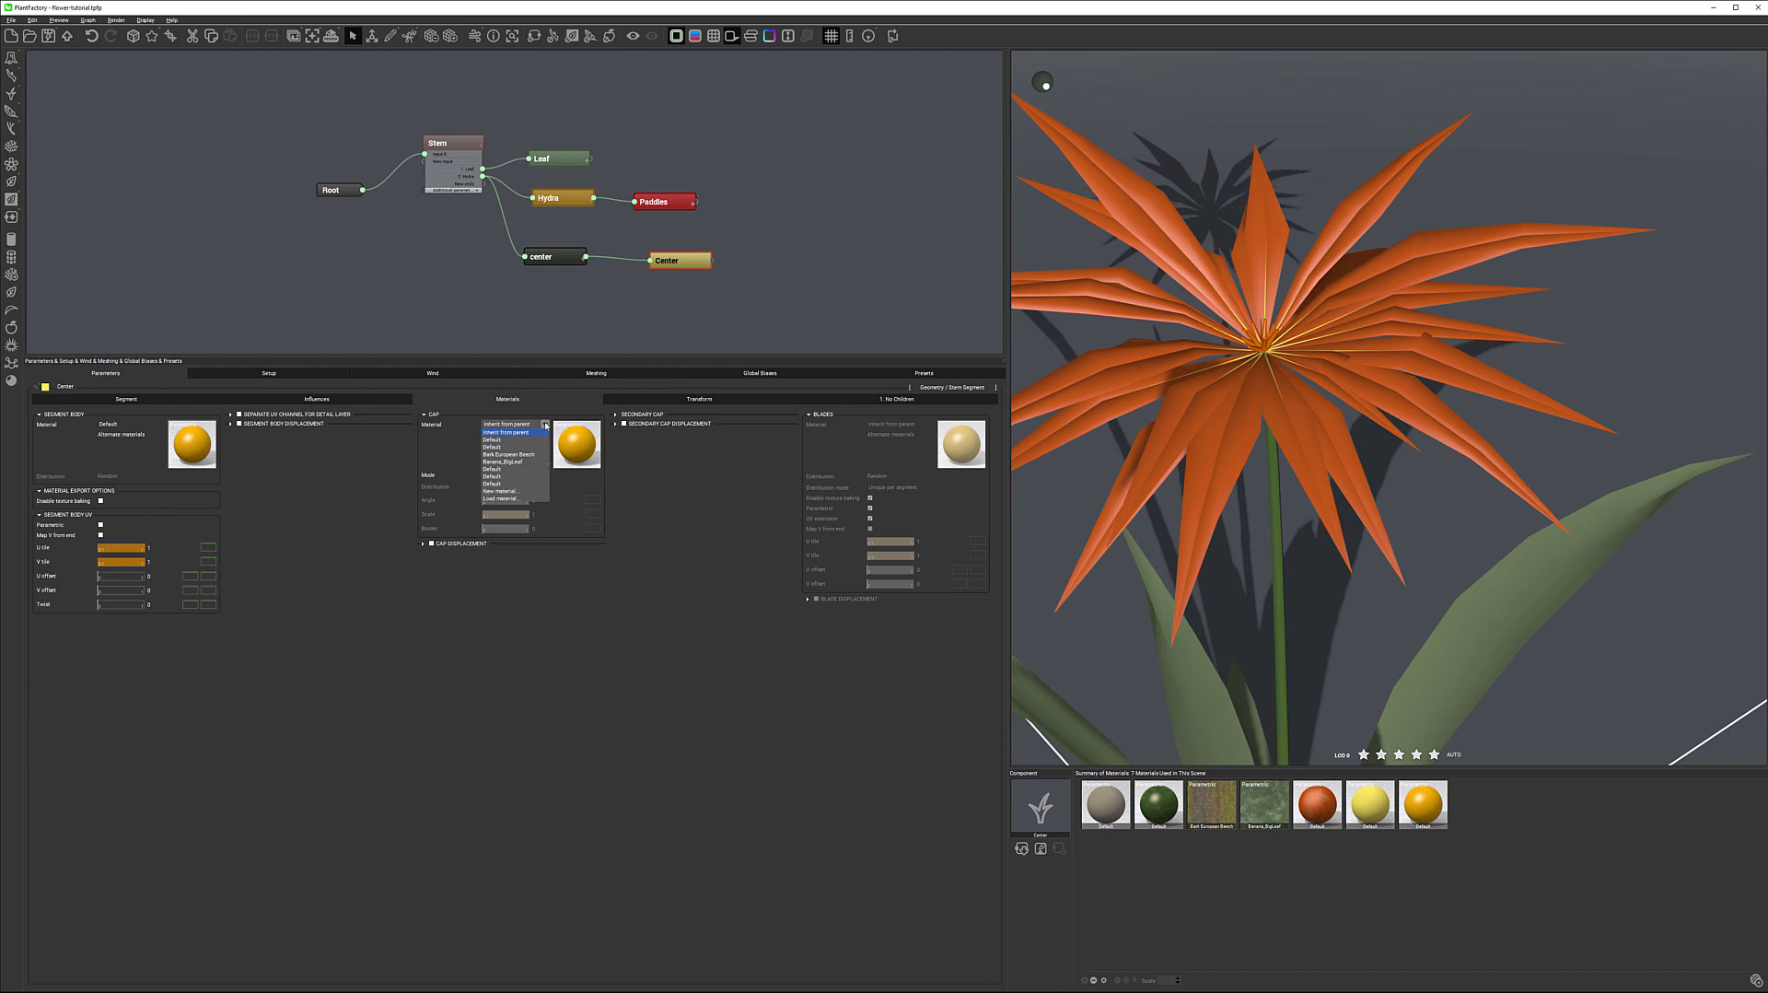
{"action": "left_click", "coordinate": [508, 483]}
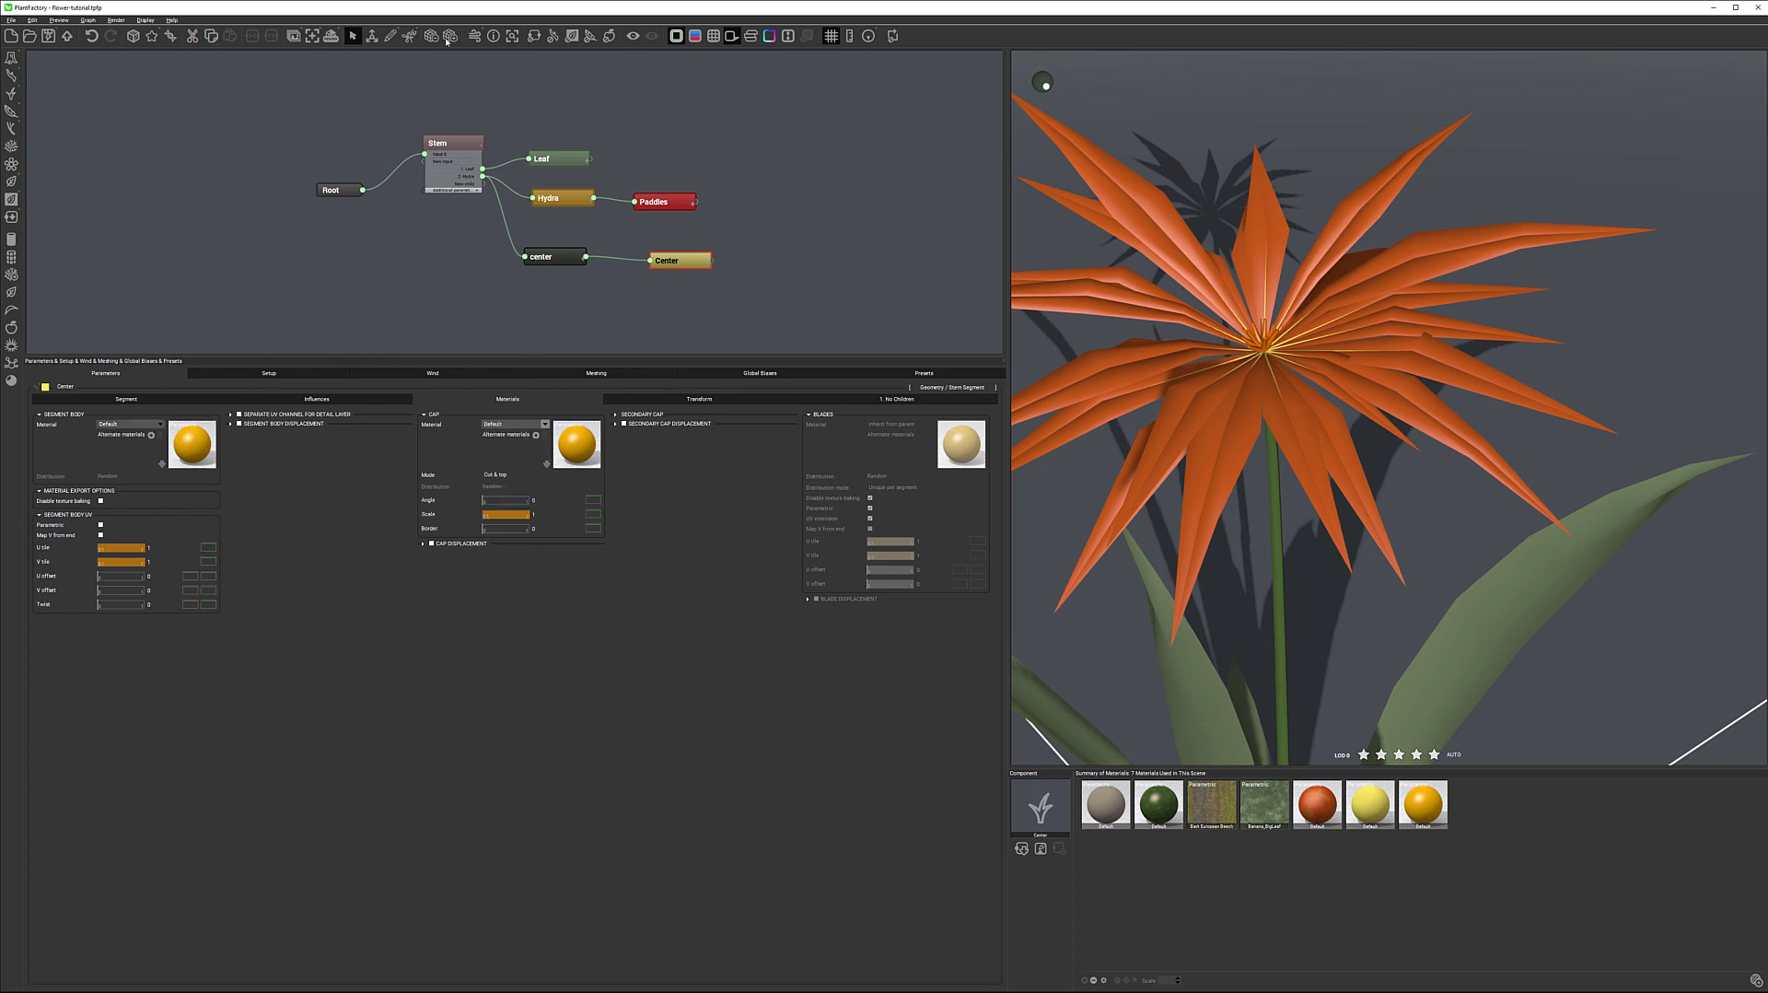
Step: Render a close-up of the blossom, keep the default post-render options and dismiss the finished picture
{"action": "left_click", "coordinate": [331, 36]}
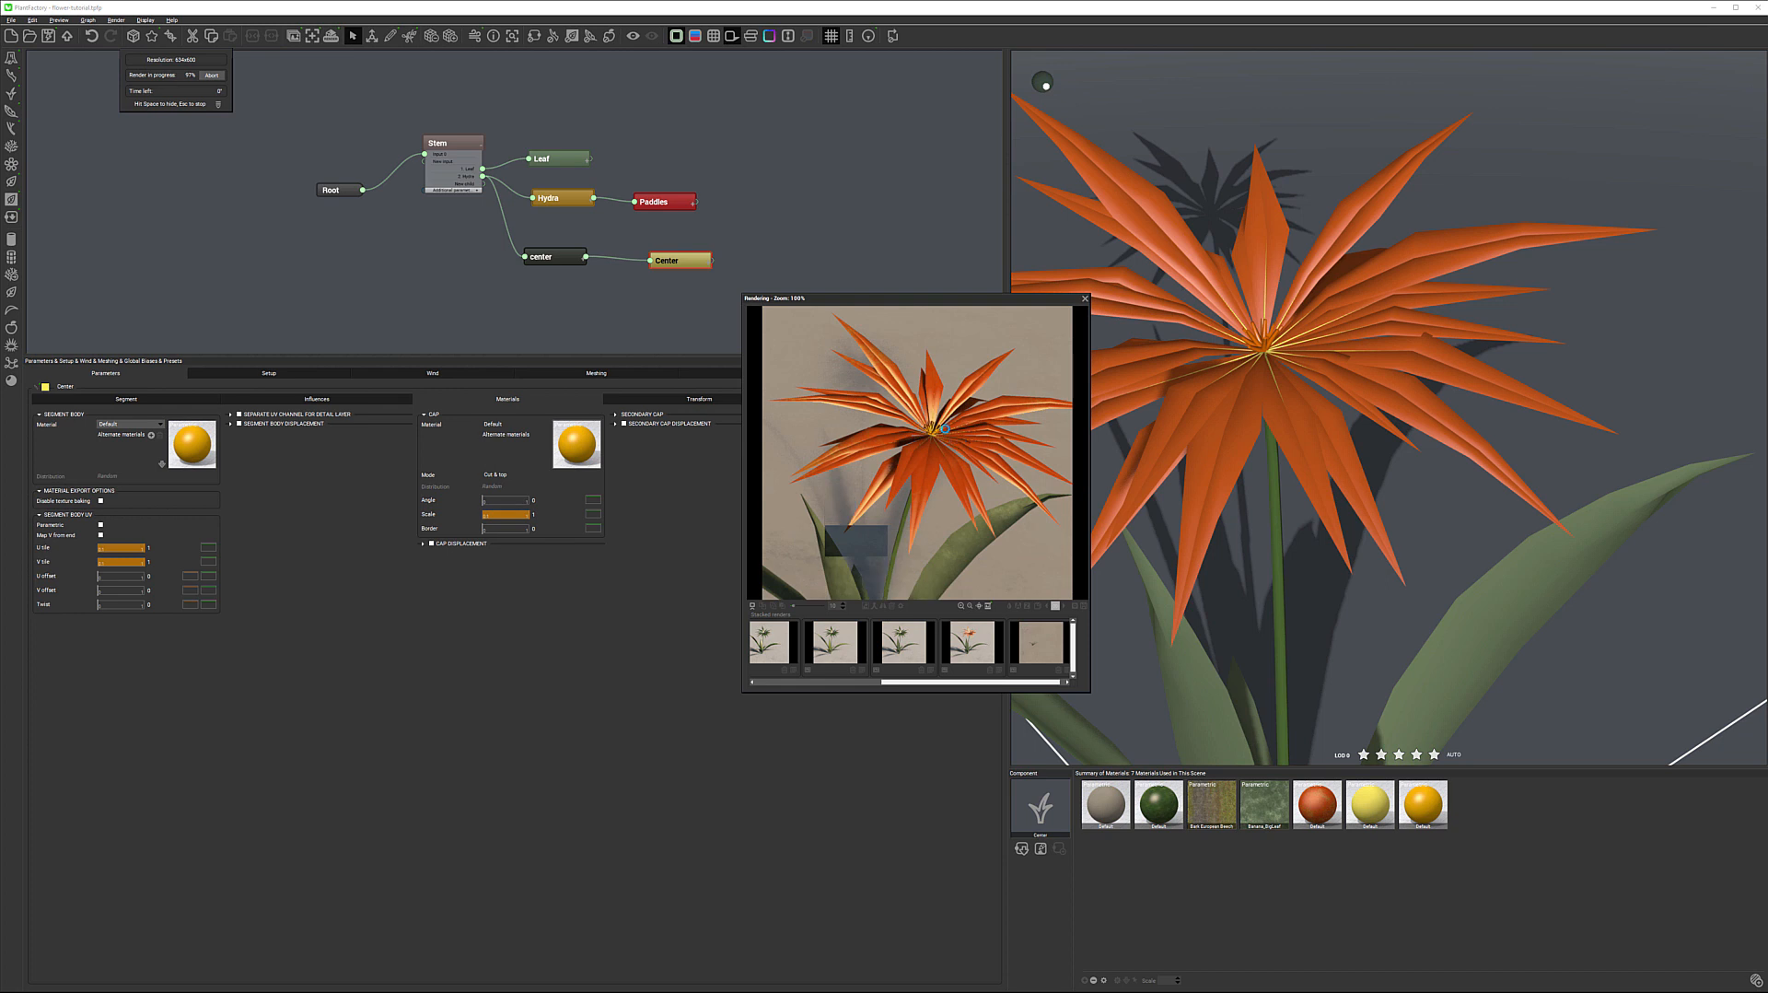
{"action": "left_click", "coordinate": [645, 469]}
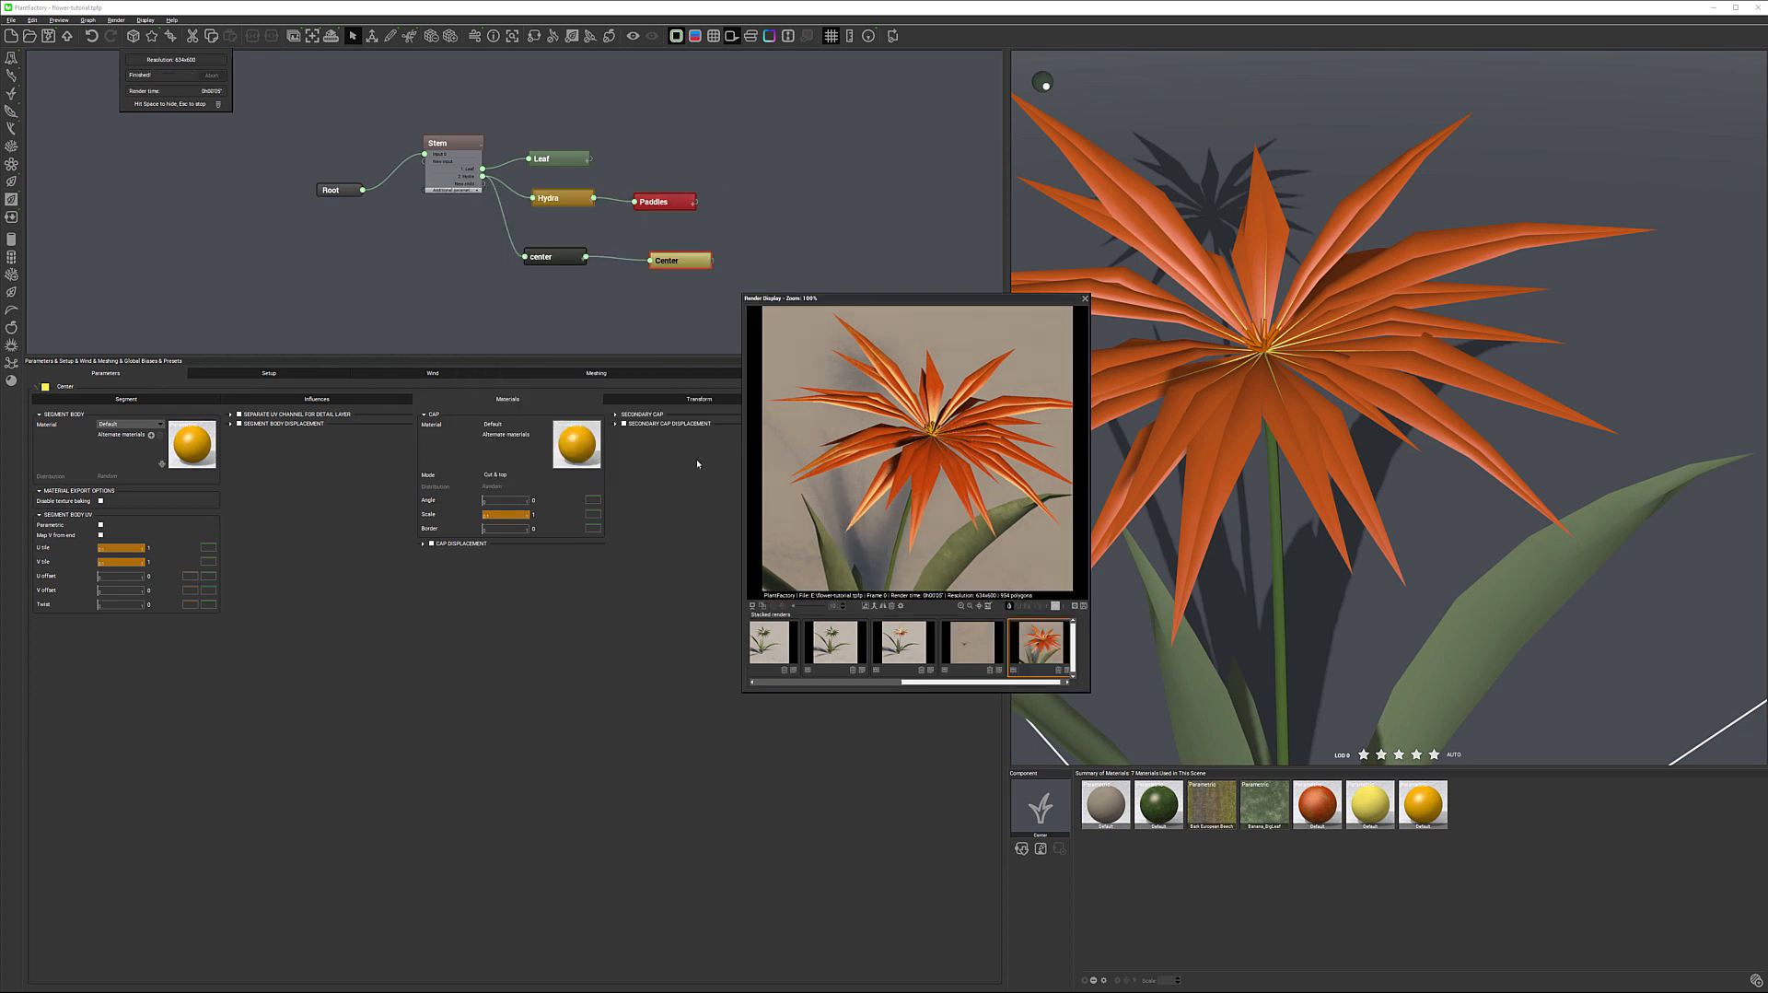
{"action": "left_click", "coordinate": [1082, 299]}
Step: Render the whole plant from a more distant raised viewpoint, keeping the default post-render options
{"action": "scroll", "coordinate": [1396, 507], "scroll_direction": "down", "scroll_amount": 10}
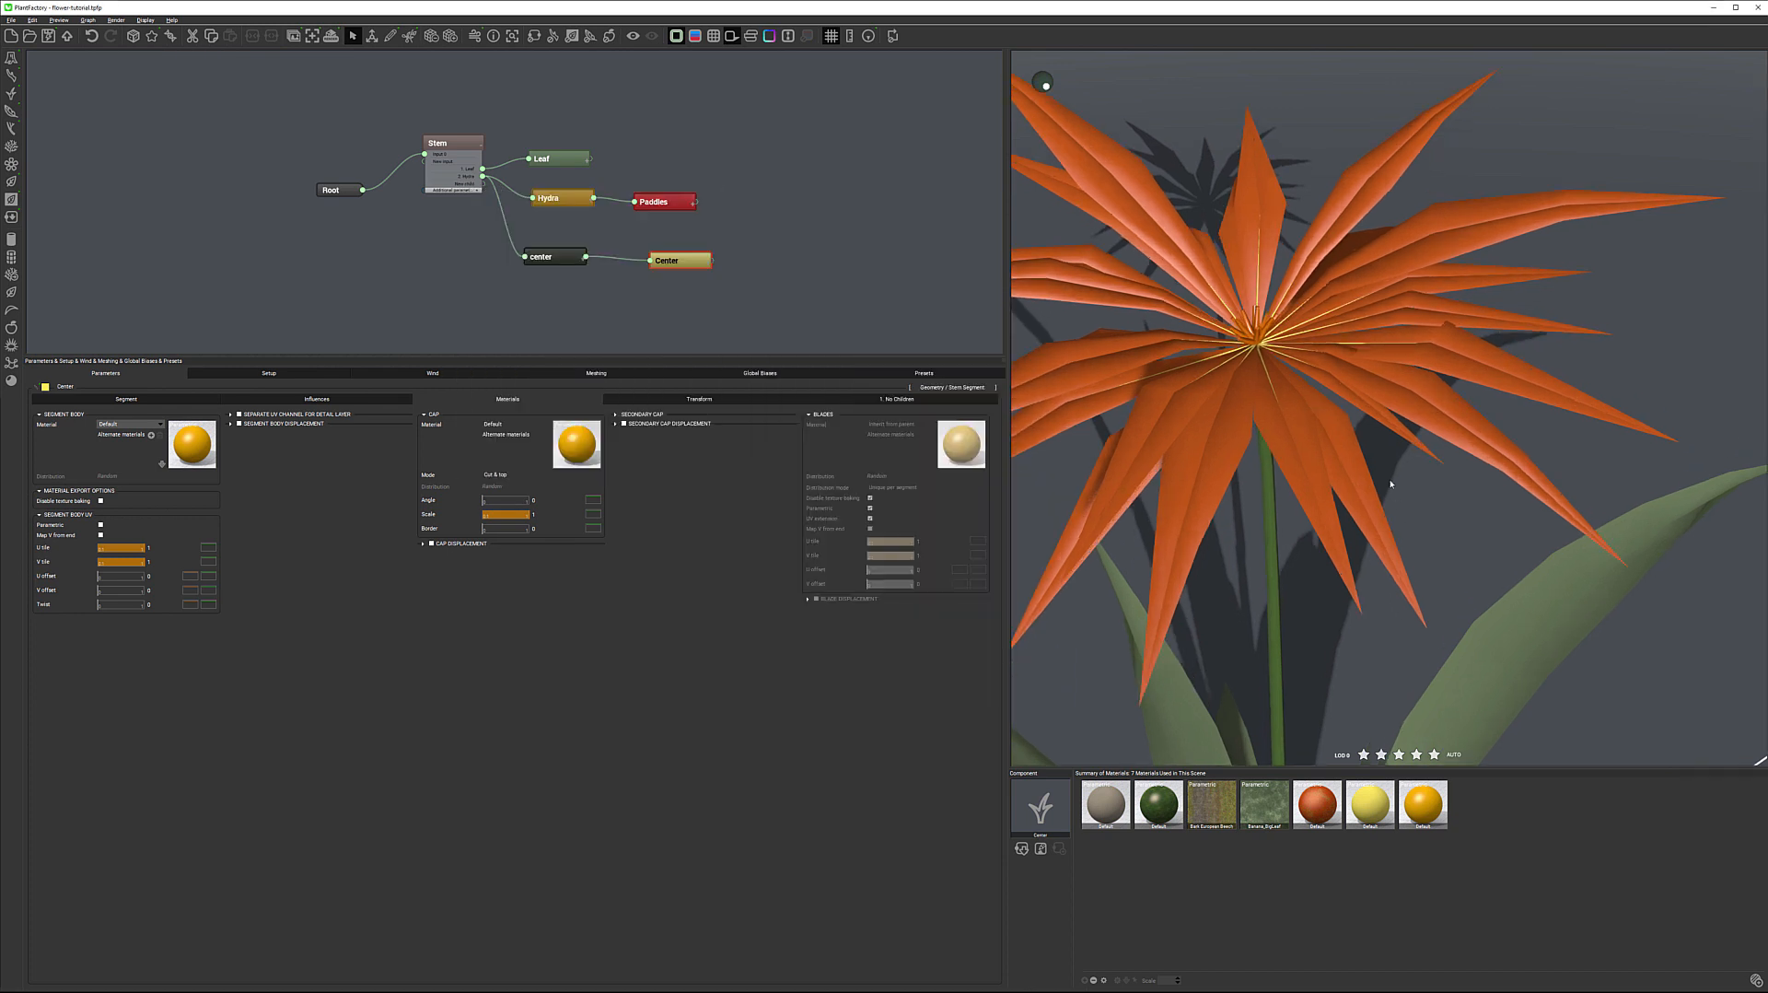
{"action": "left_click_drag", "start_coordinate": [1346, 492], "coordinate": [1359, 527]}
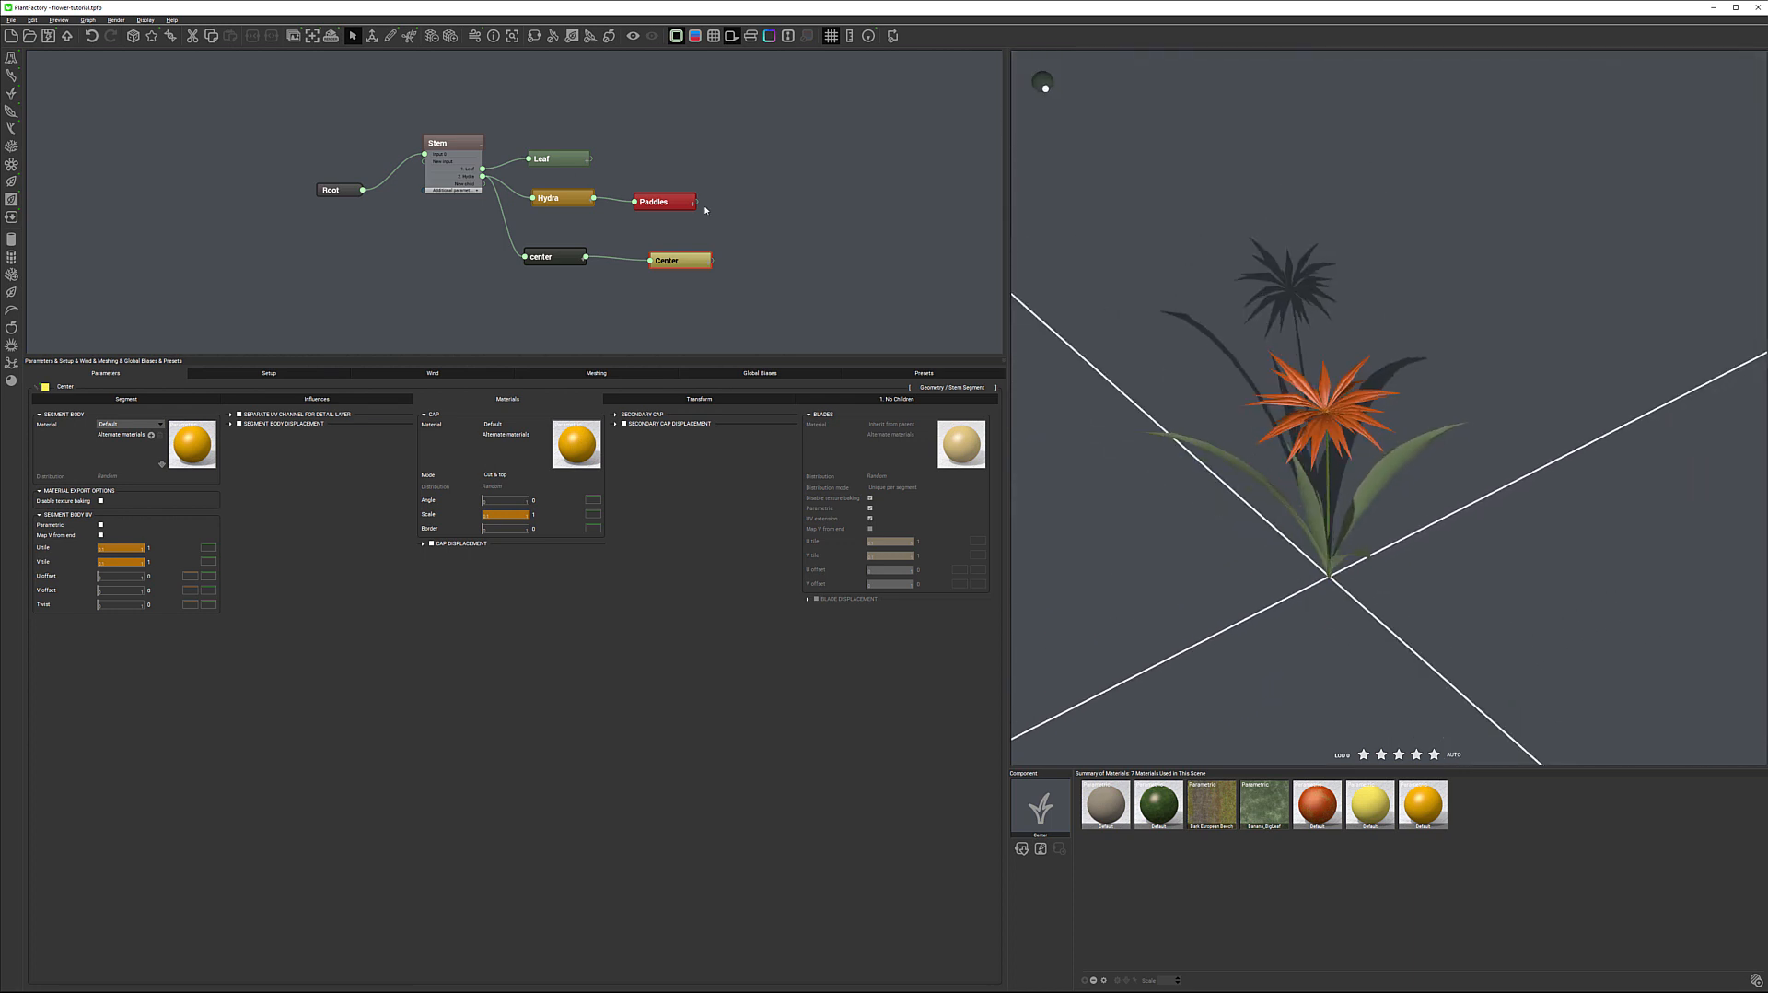
{"action": "left_click", "coordinate": [331, 35]}
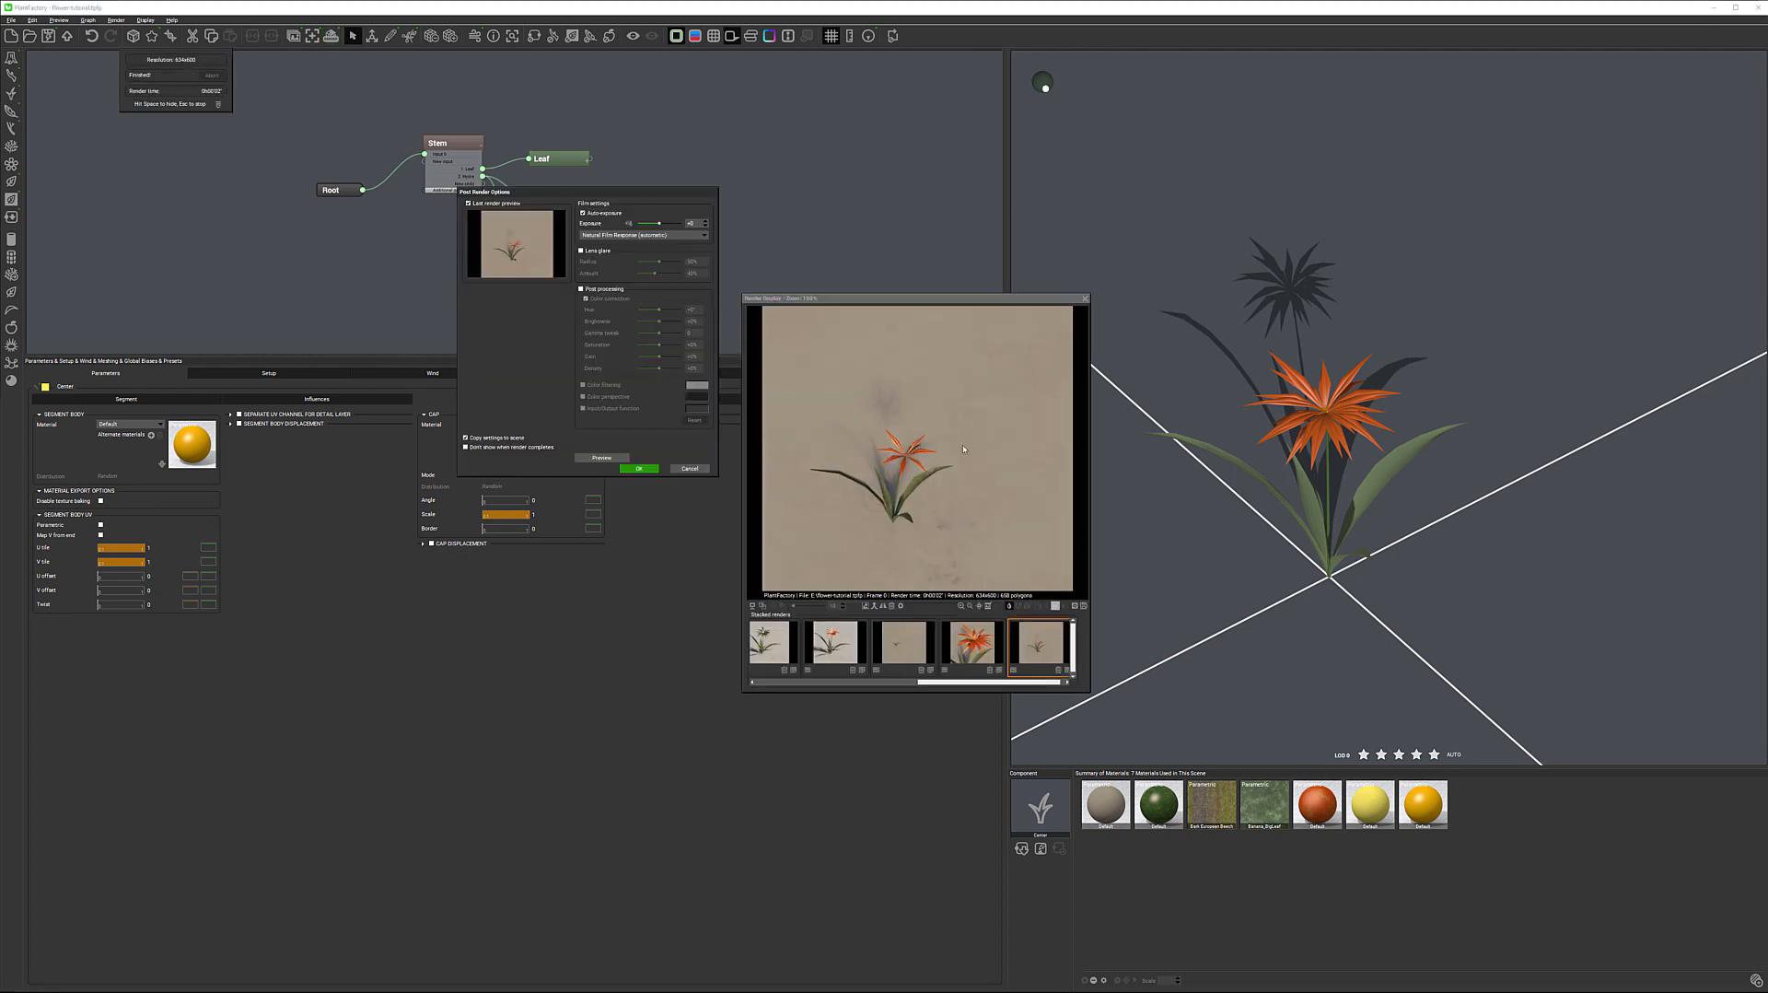
{"action": "left_click", "coordinate": [638, 468]}
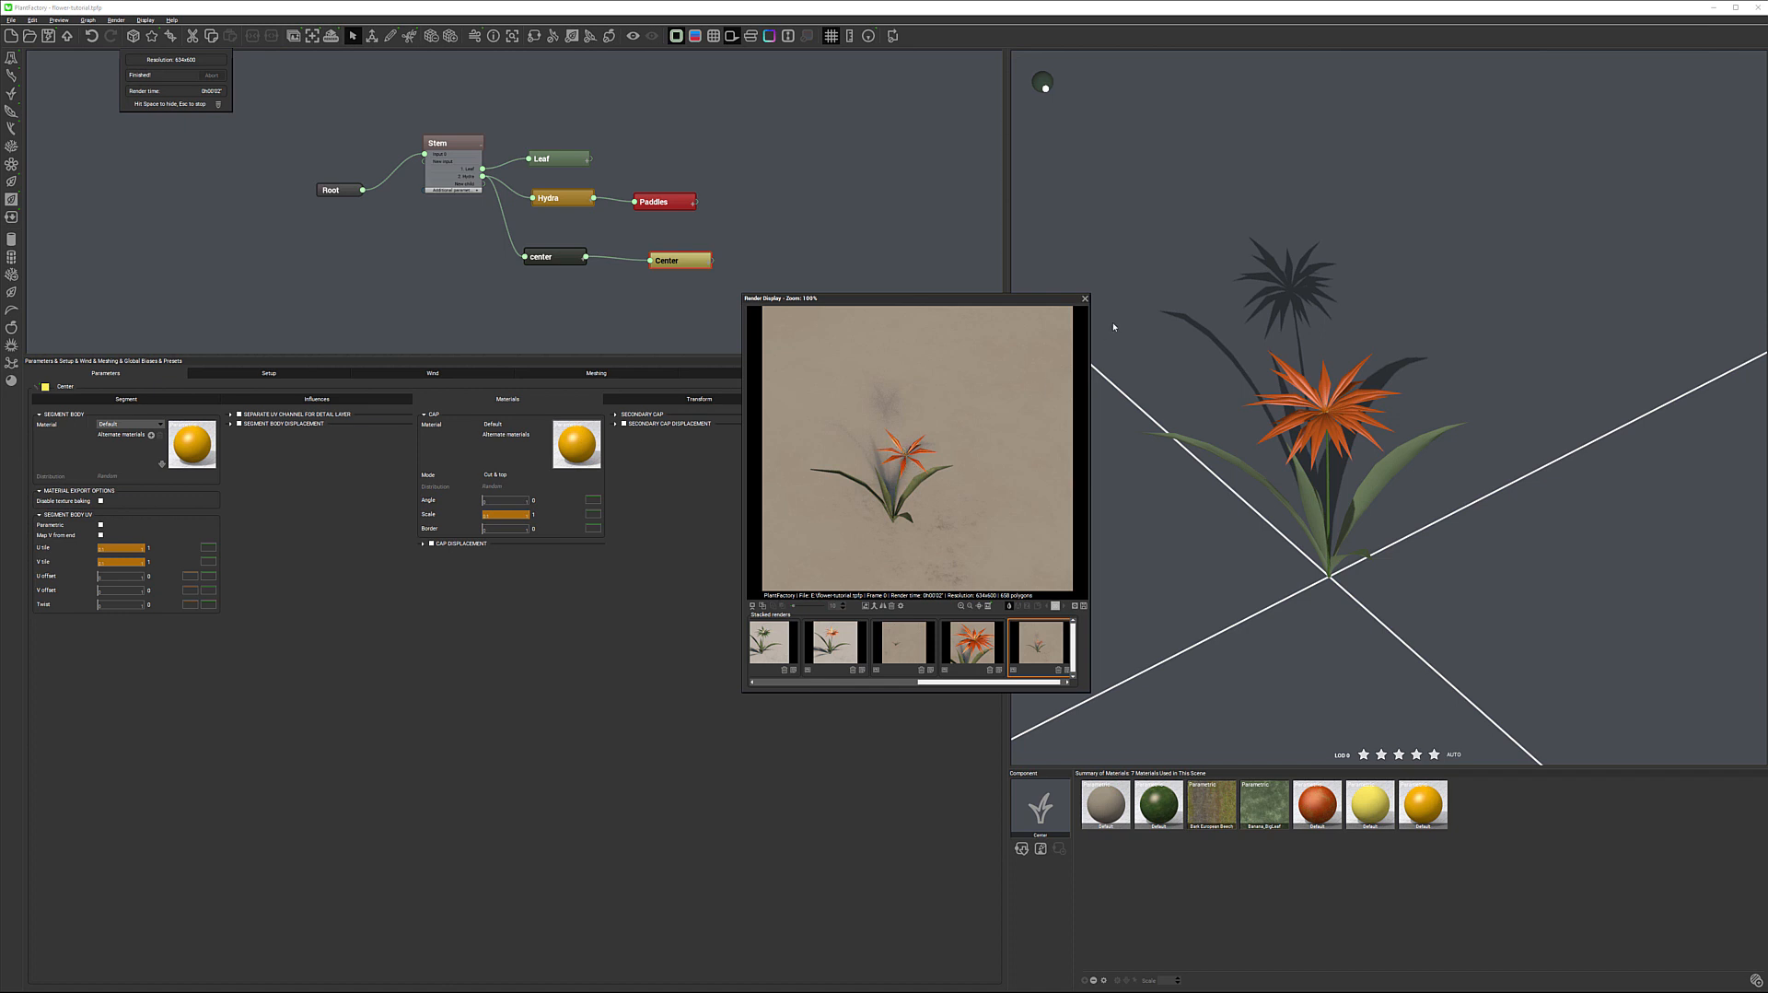
{"action": "left_click", "coordinate": [1084, 298]}
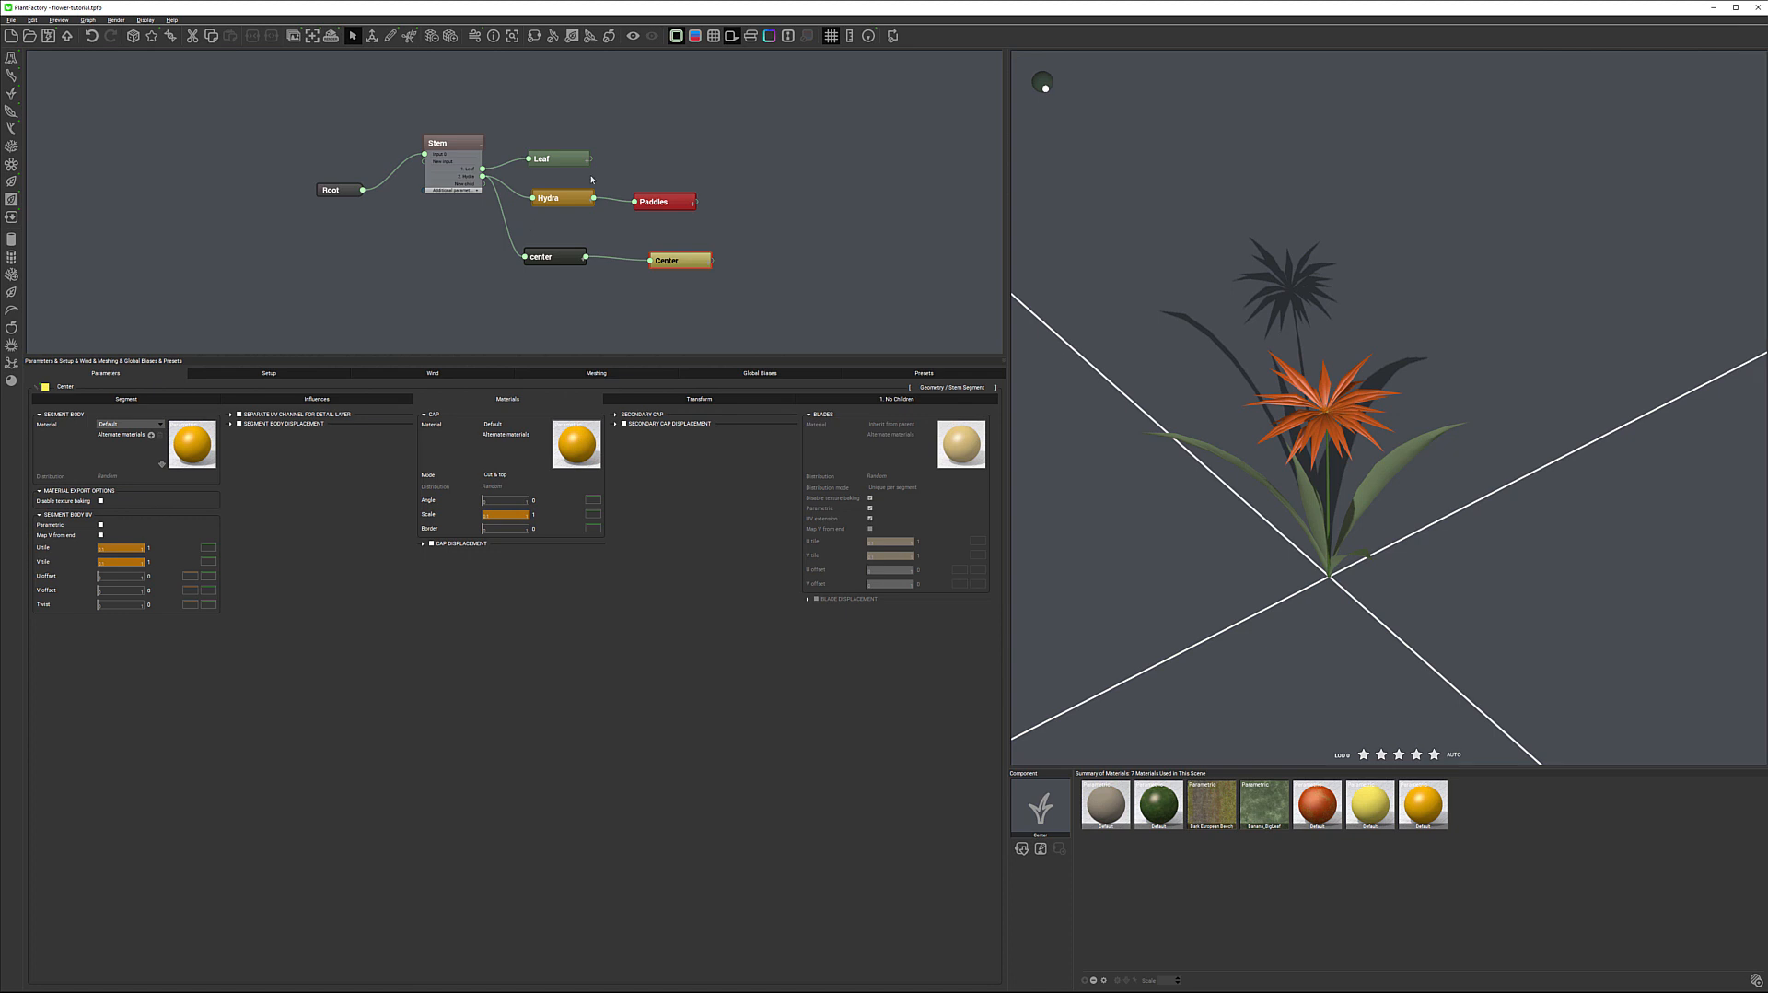
Step: Increase the blade width of the Paddles component to make the petals broader
{"action": "left_click", "coordinate": [665, 202]}
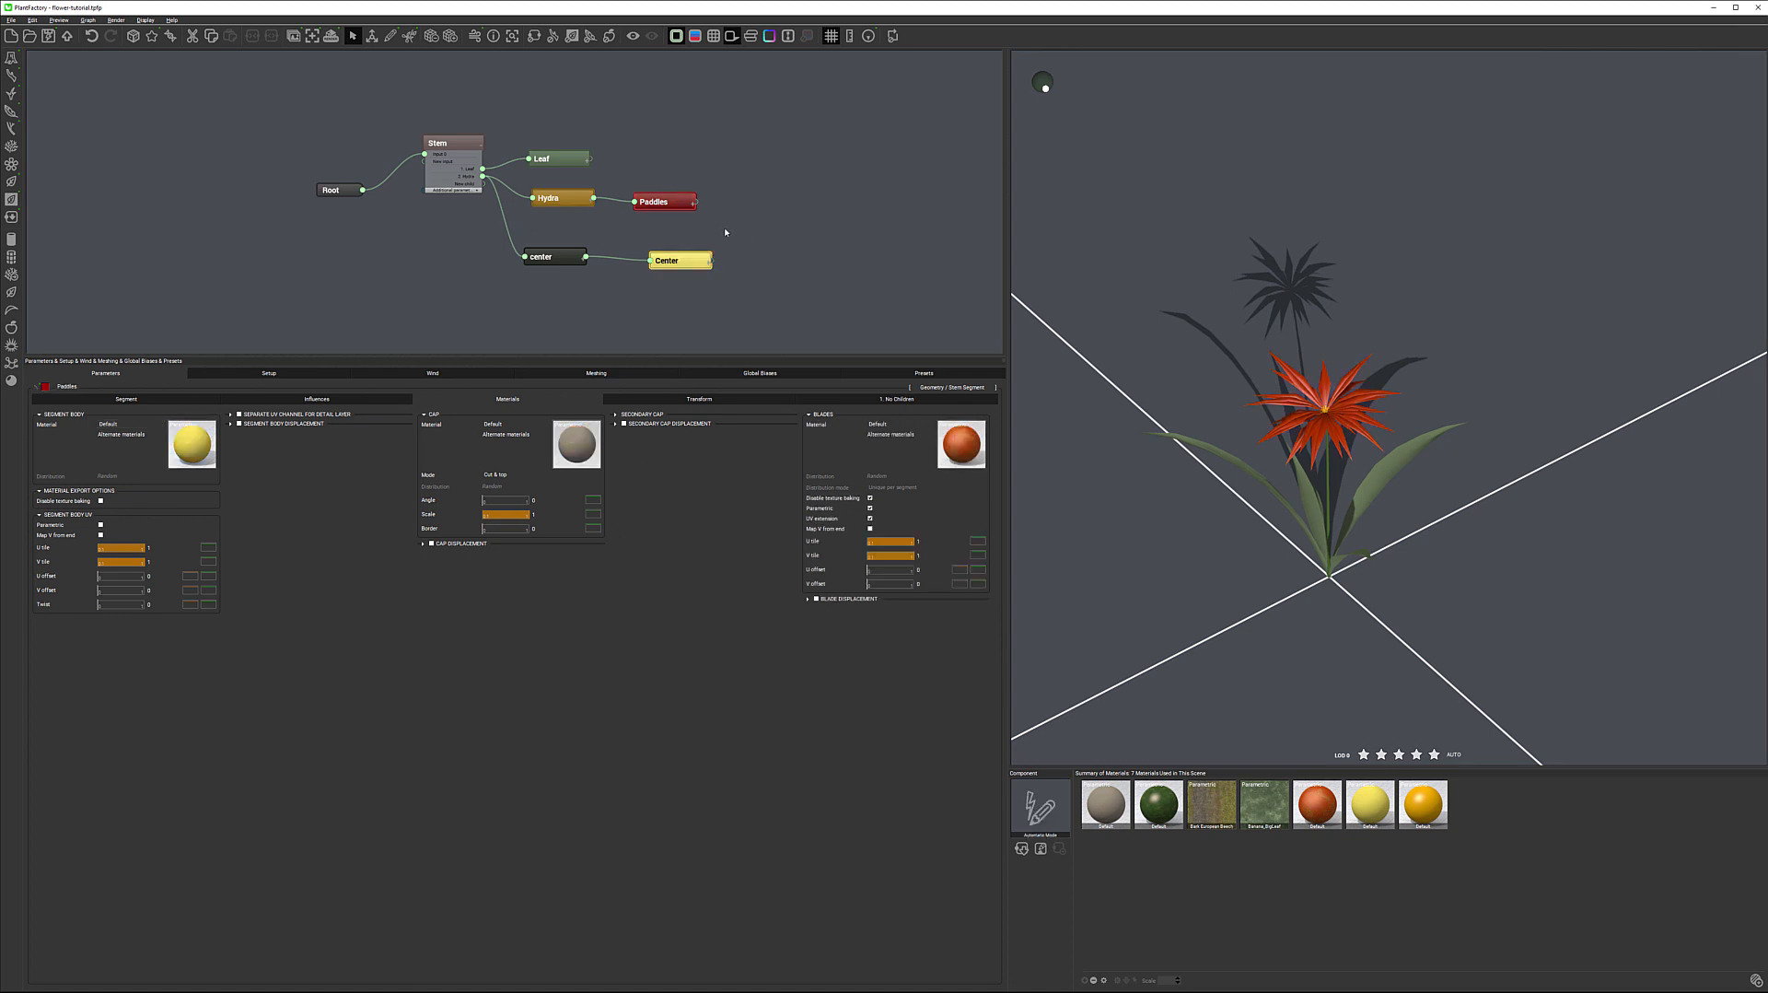
{"action": "left_click", "coordinate": [155, 402]}
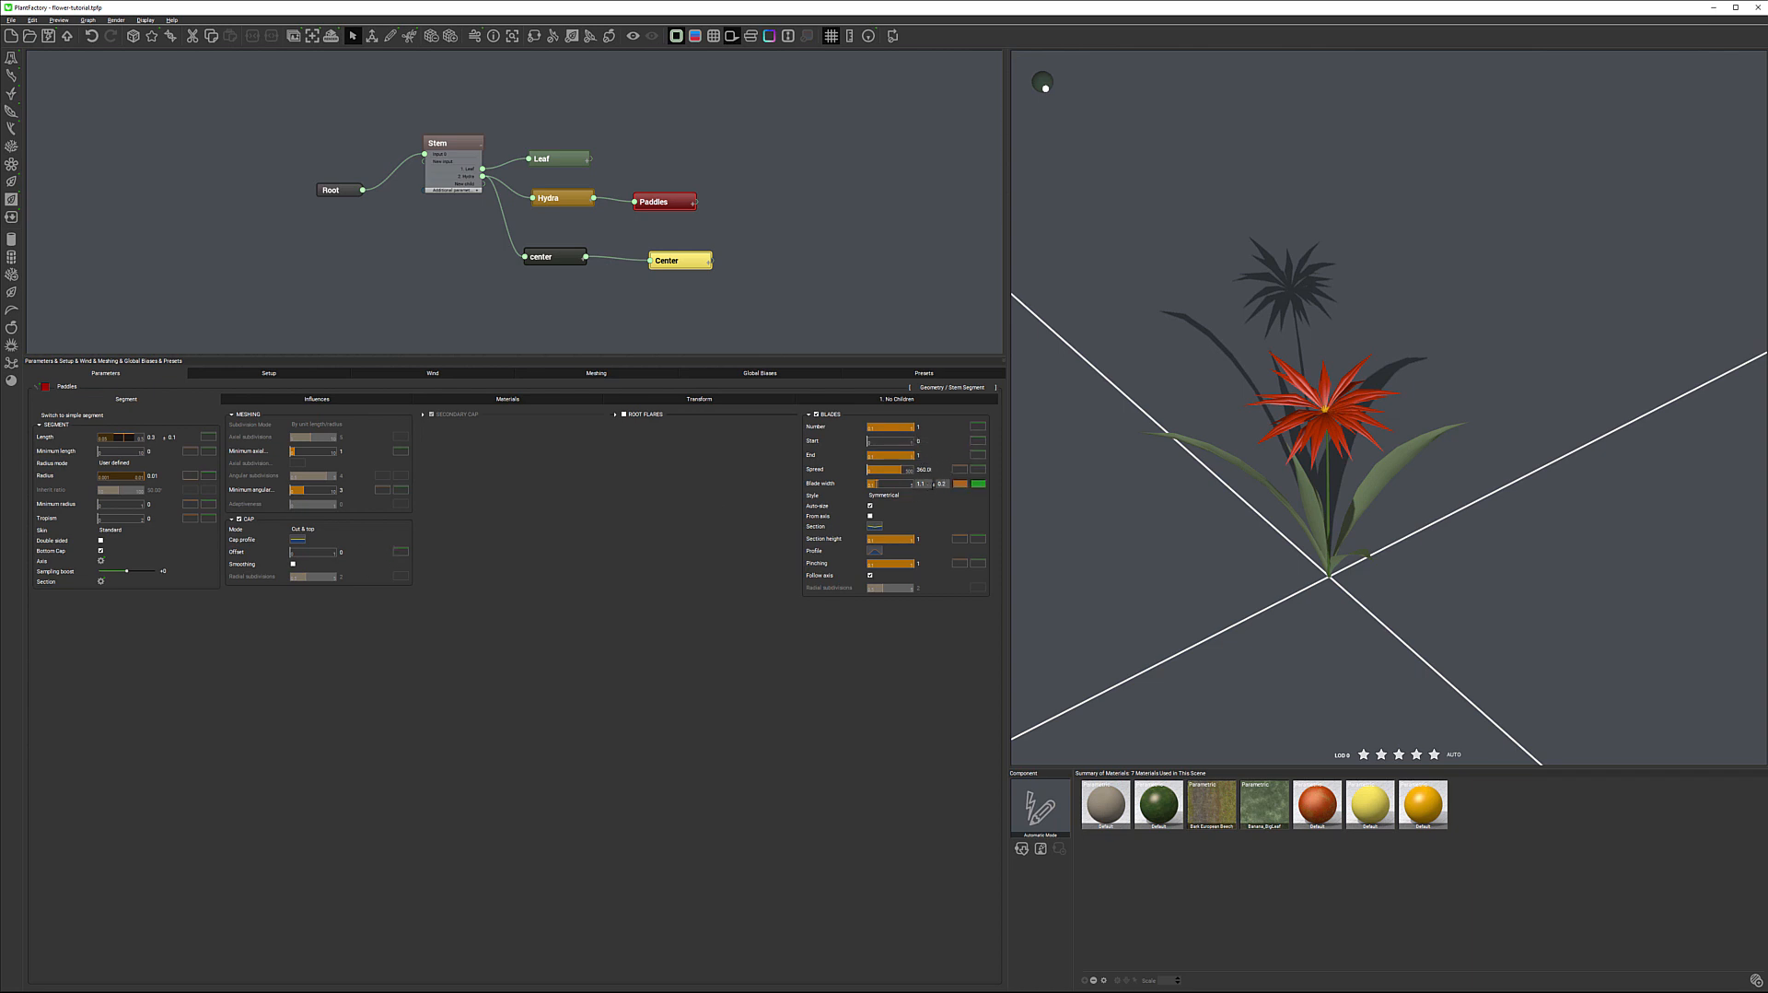
{"action": "left_click", "coordinate": [963, 482]}
{"action": "key", "text": "Tab"}
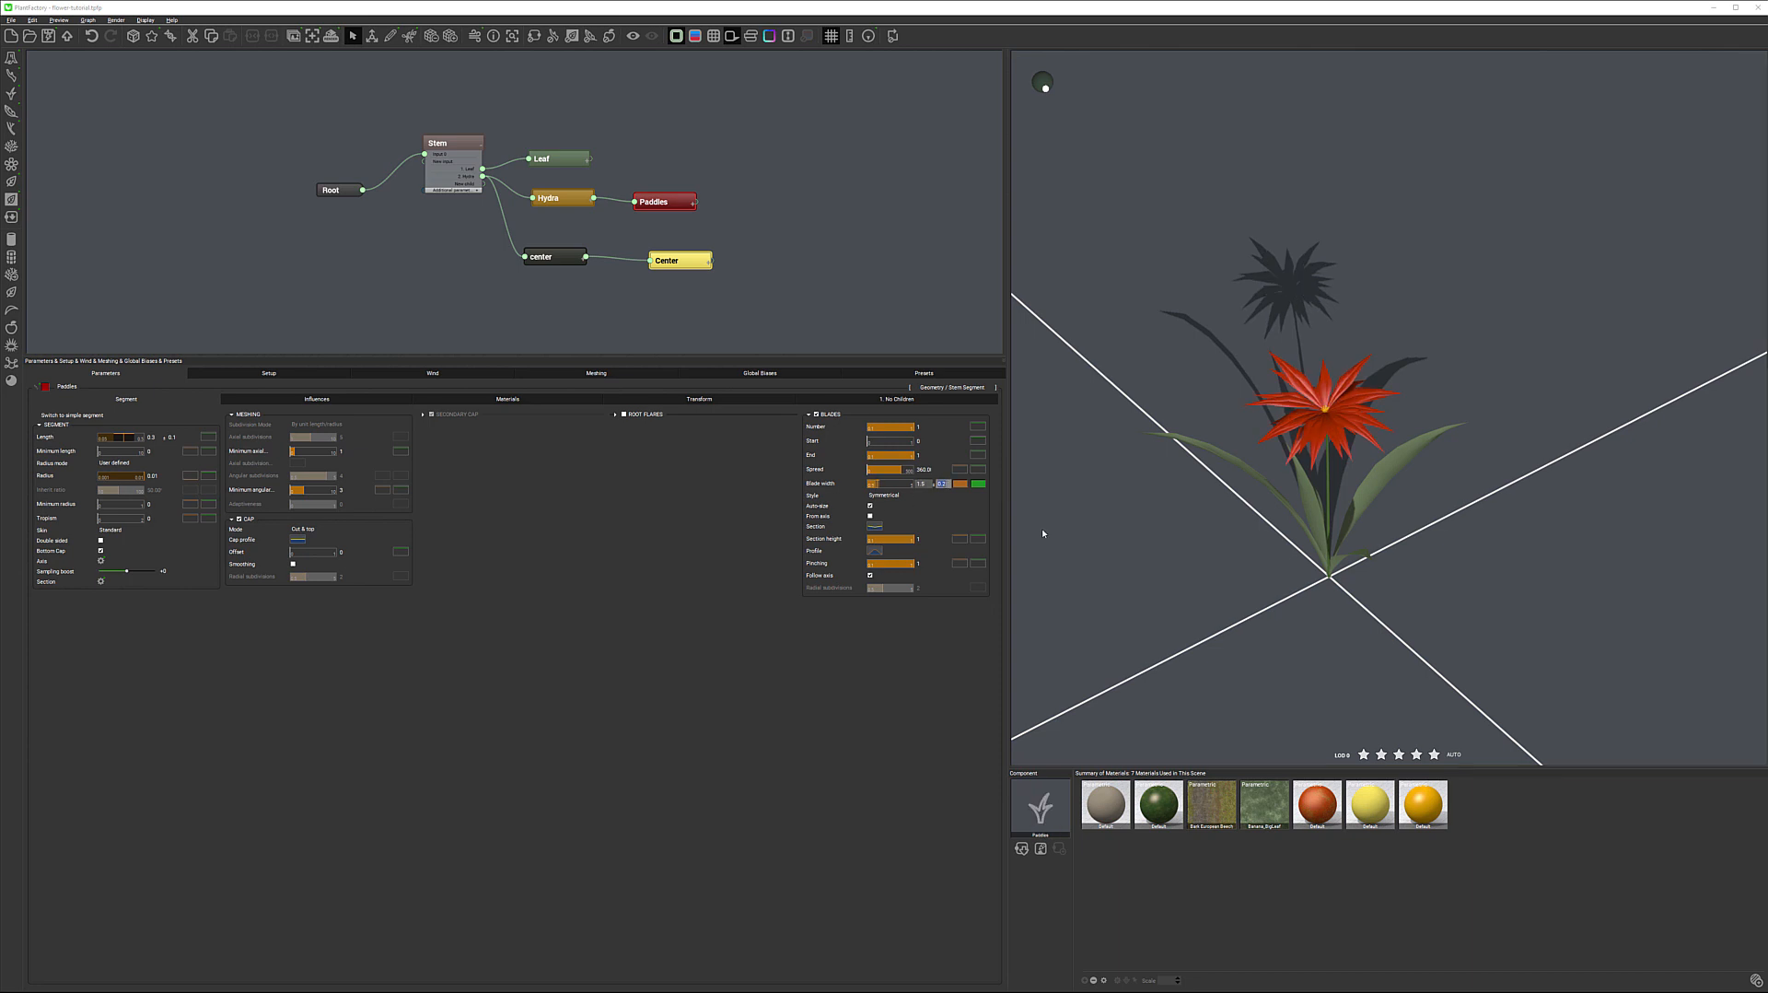
{"action": "key", "text": "Return"}
{"action": "left_click", "coordinate": [964, 482]}
{"action": "left_click", "coordinate": [819, 657]}
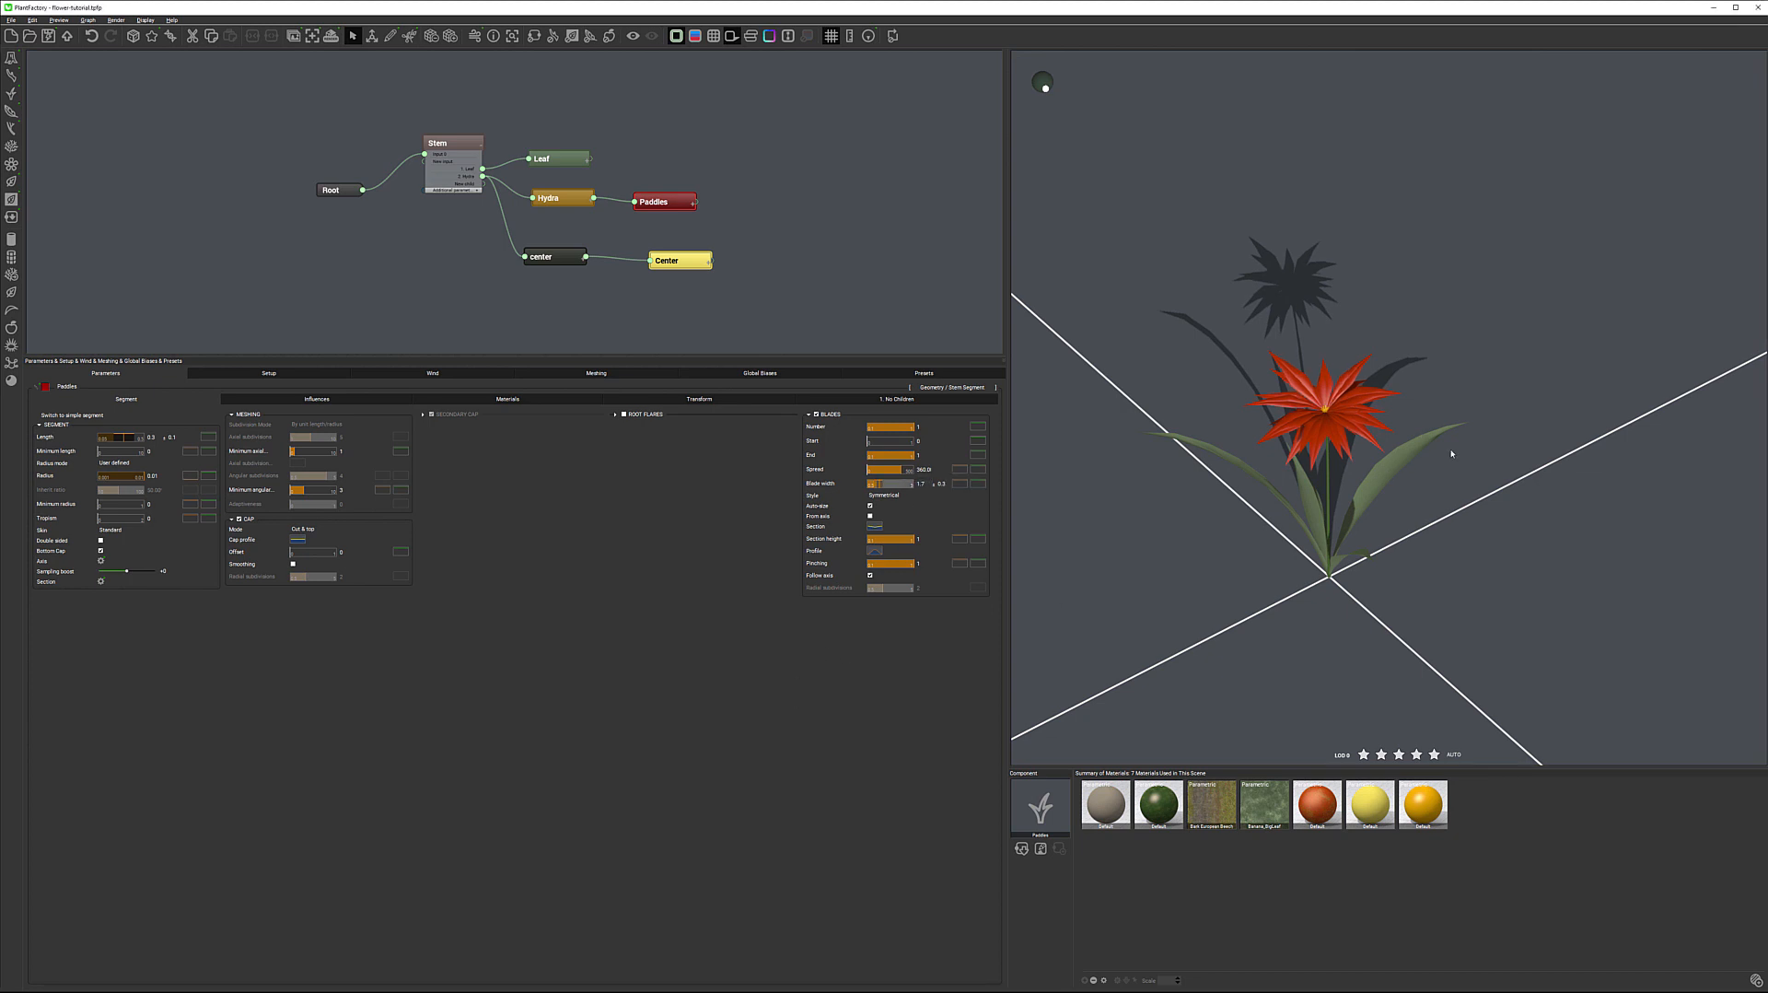
Step: Render the flower with its widened petals, accept the default post-render options and dismiss the picture
{"action": "left_click", "coordinate": [330, 37]}
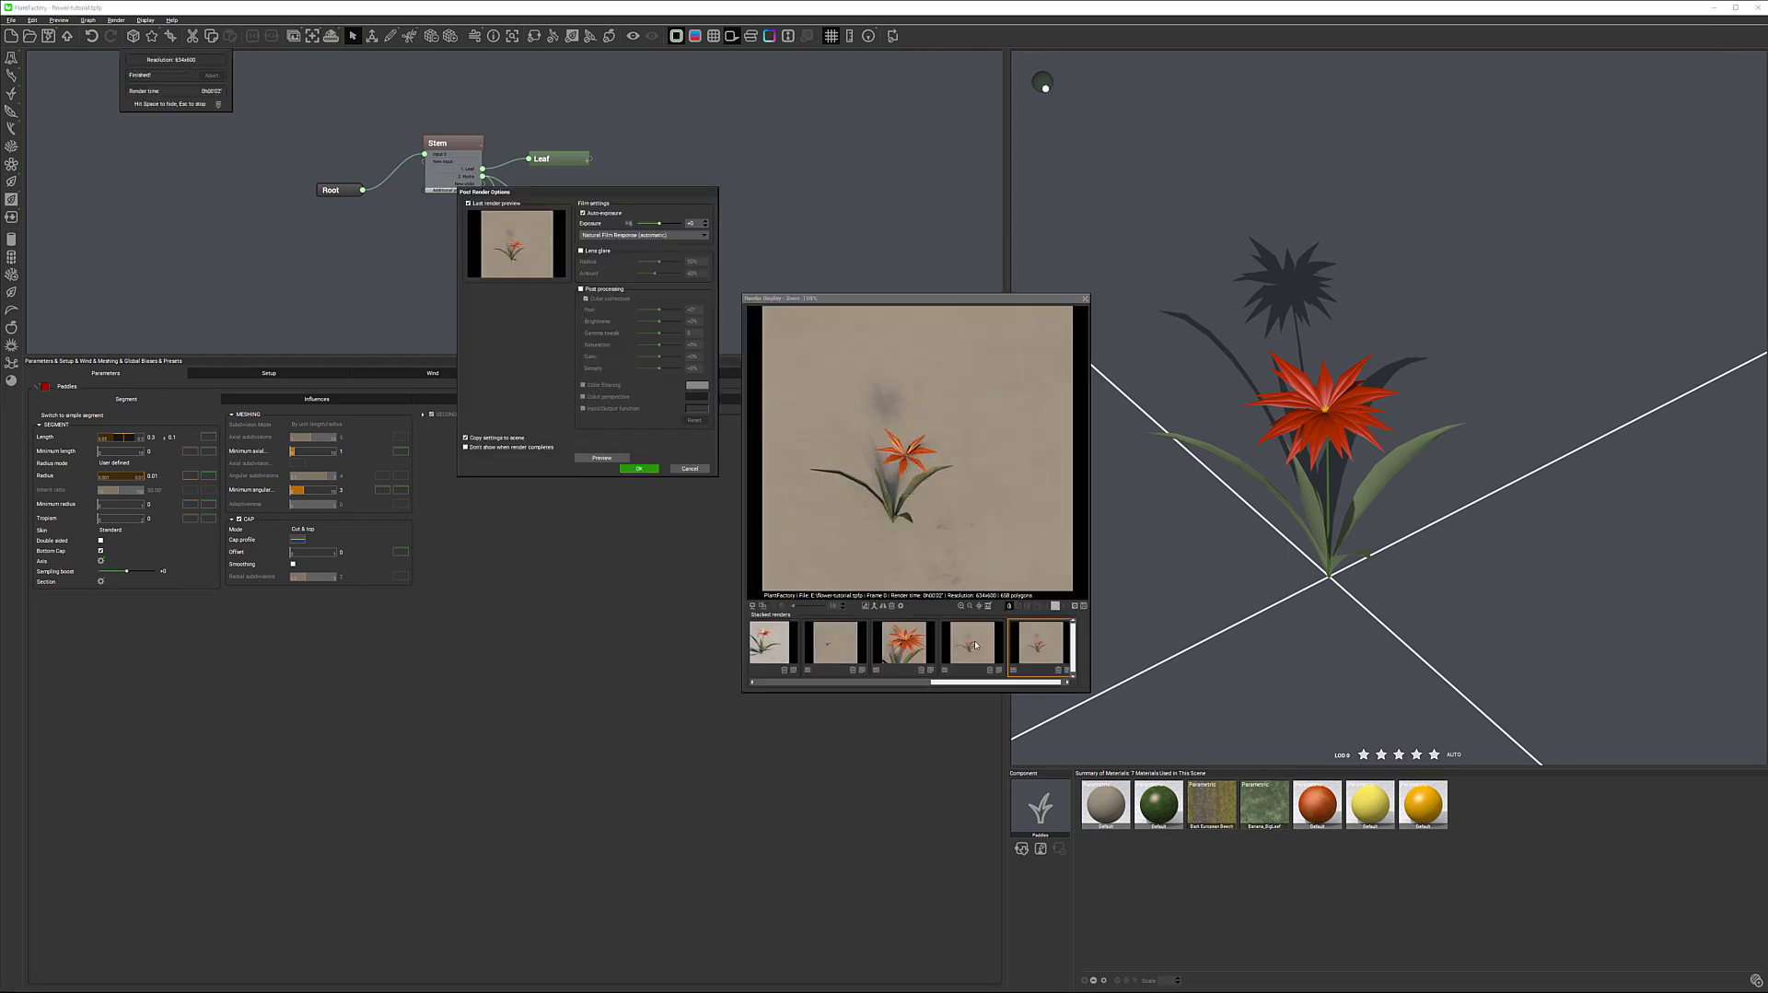
{"action": "left_click", "coordinate": [658, 469]}
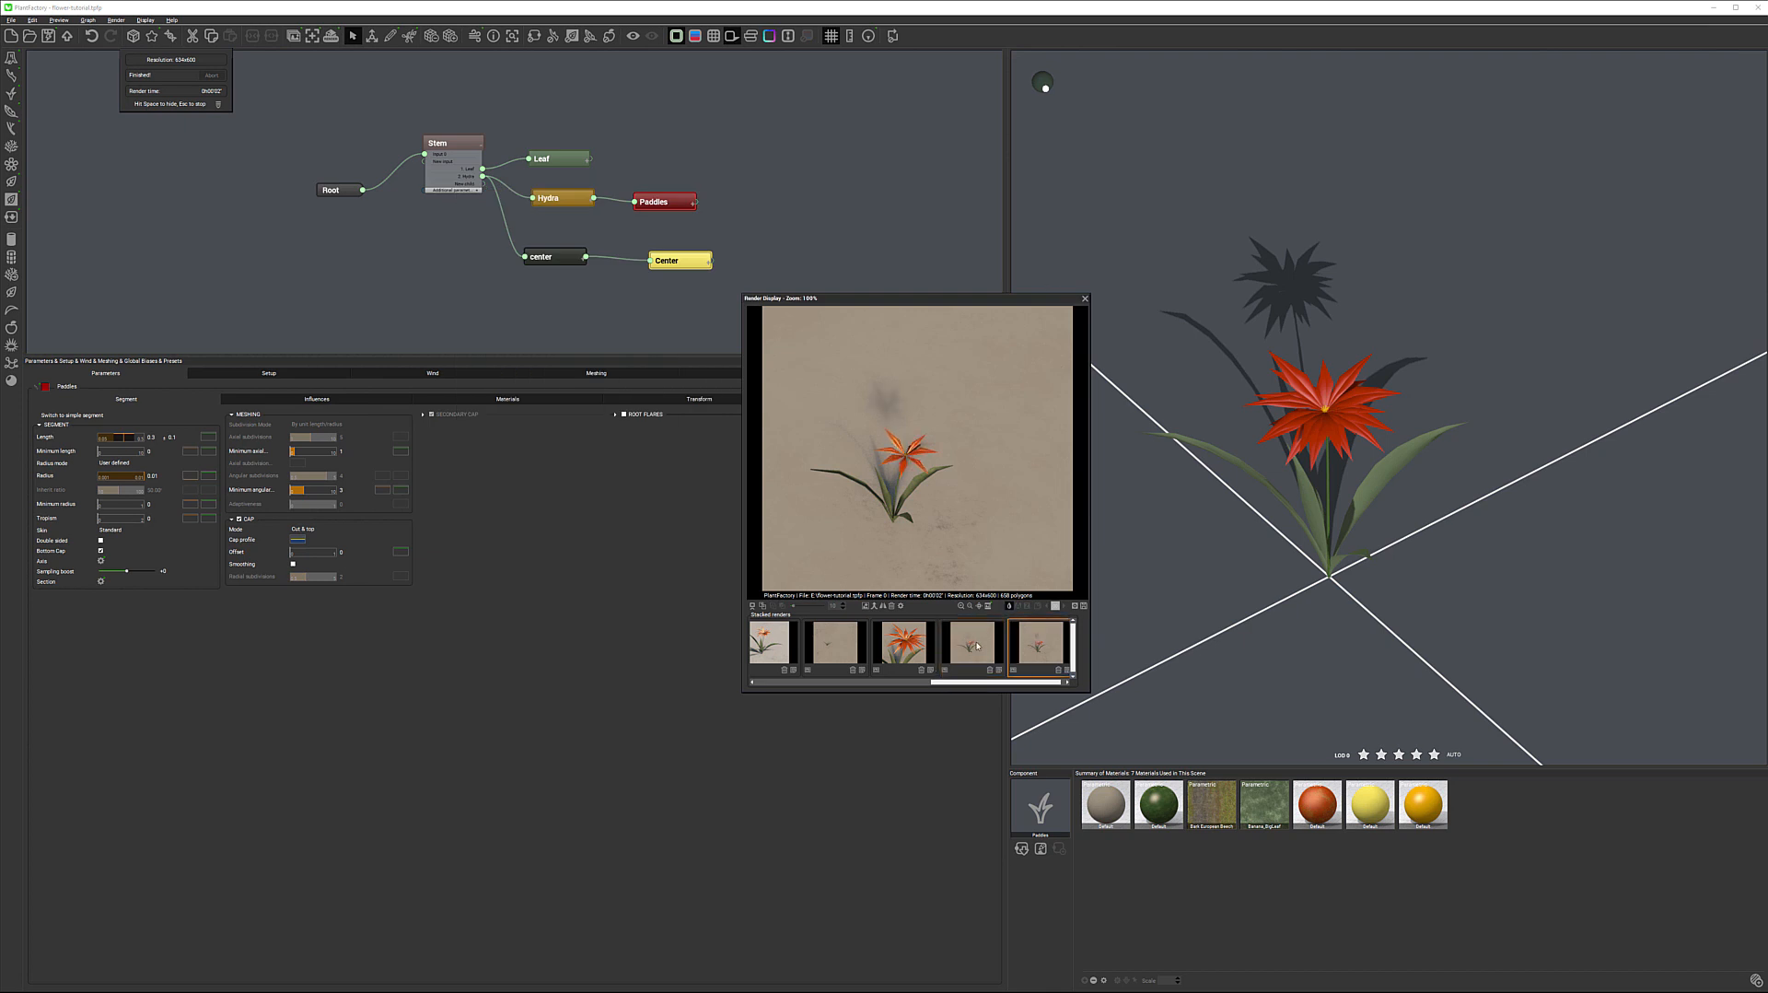
{"action": "left_click", "coordinate": [1084, 297]}
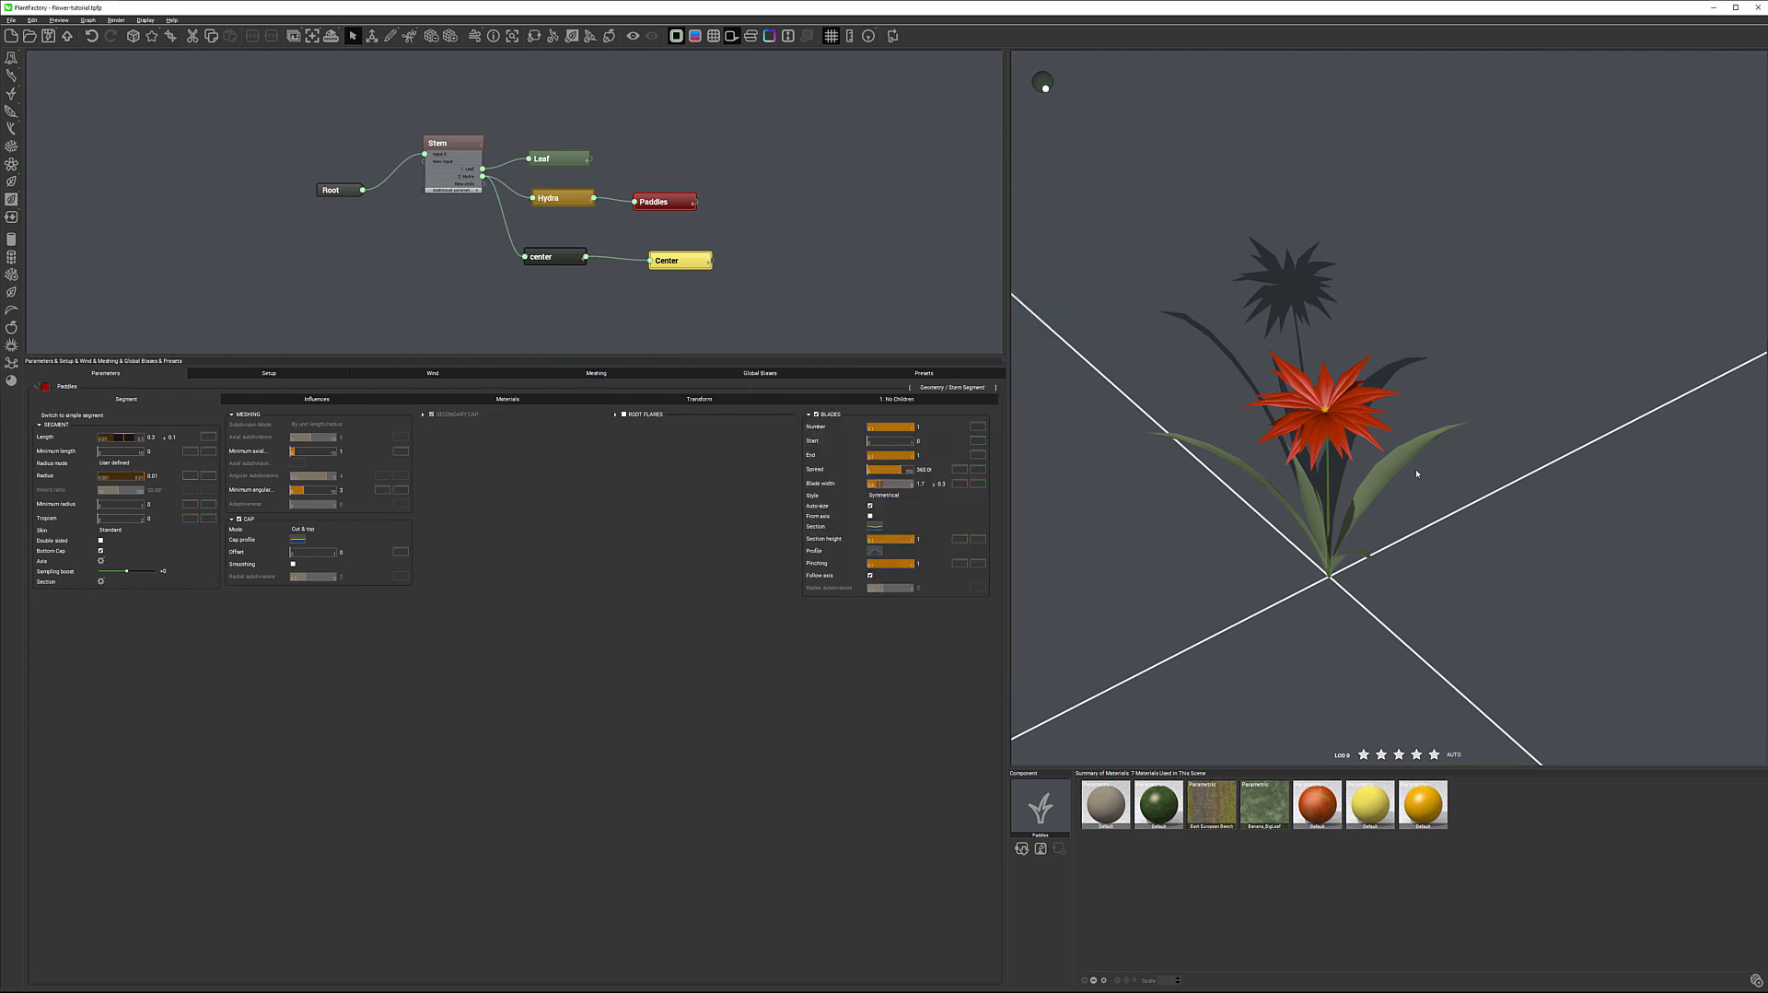
Step: Export the plant as a VUE species named flower-tutorial, including dependencies, and accept the ray-traced preview picture
{"action": "left_click_drag", "start_coordinate": [1111, 524], "coordinate": [1317, 428]}
{"action": "scroll", "coordinate": [1335, 451], "scroll_direction": "down", "scroll_amount": 3}
{"action": "scroll", "coordinate": [1344, 460], "scroll_direction": "up", "scroll_amount": 2}
{"action": "middle_click_drag", "start_coordinate": [1346, 461], "coordinate": [1302, 501]}
{"action": "left_click_drag", "start_coordinate": [1302, 501], "coordinate": [1345, 517]}
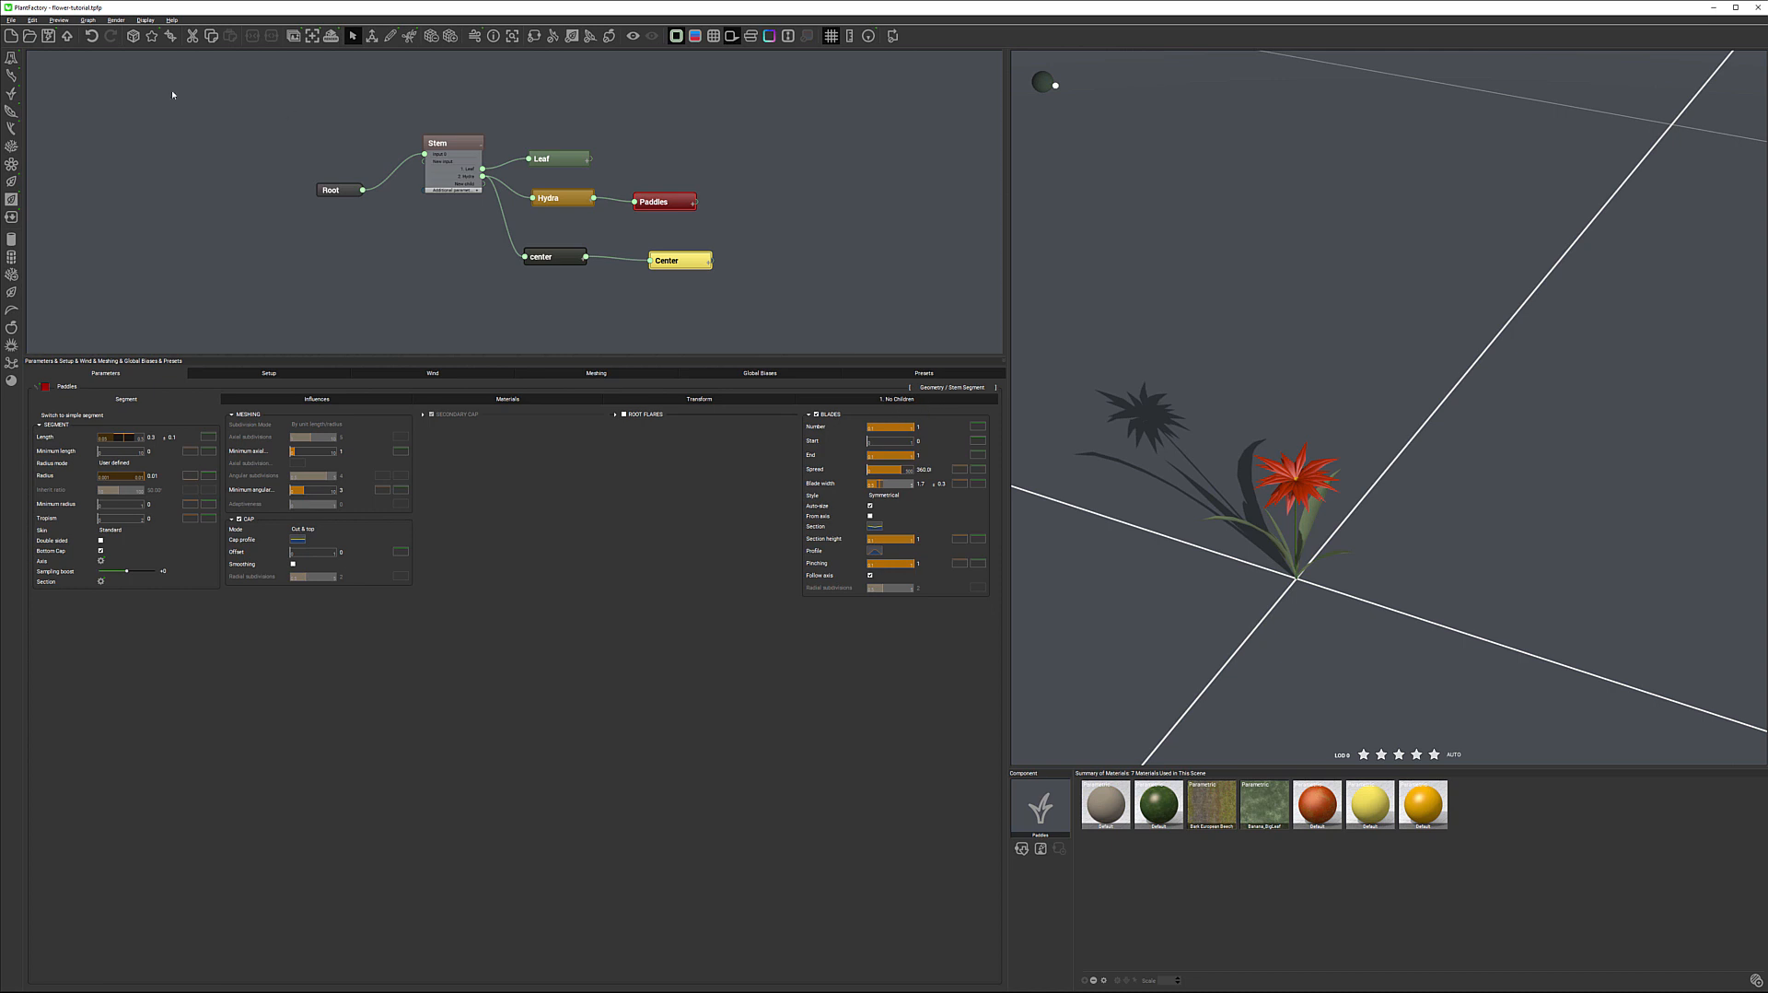
{"action": "left_click", "coordinate": [11, 19]}
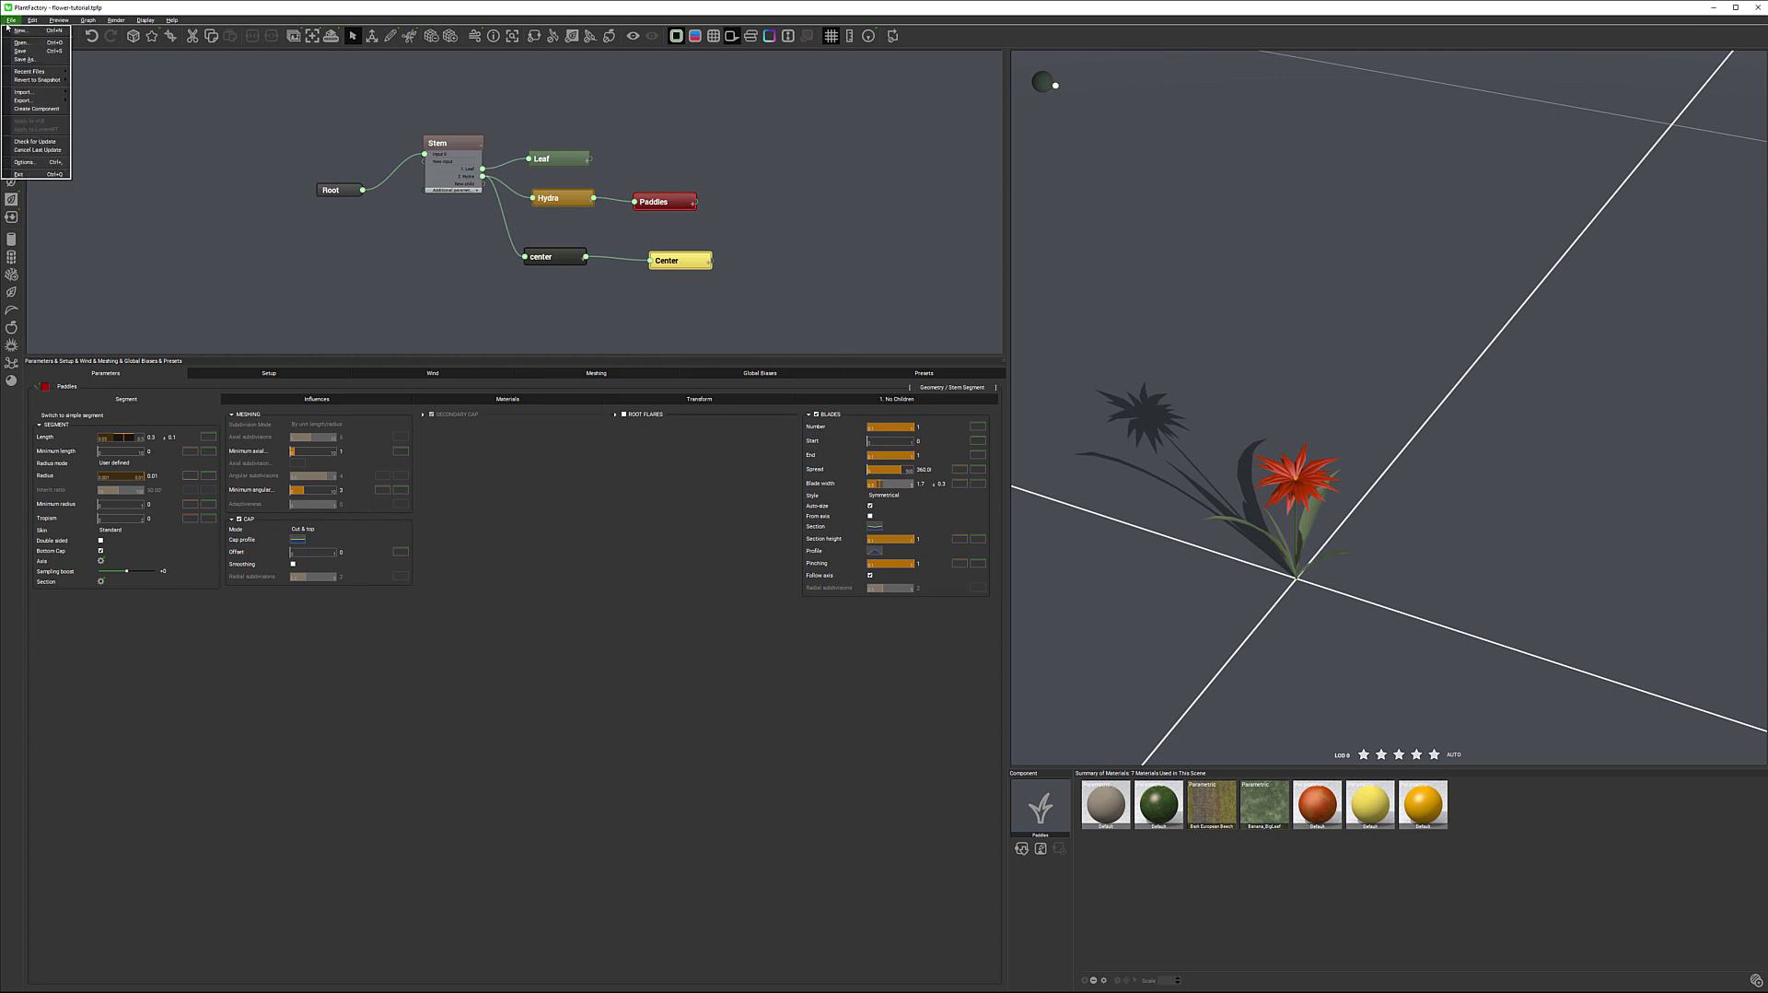
{"action": "mouse_move", "coordinate": [41, 101]}
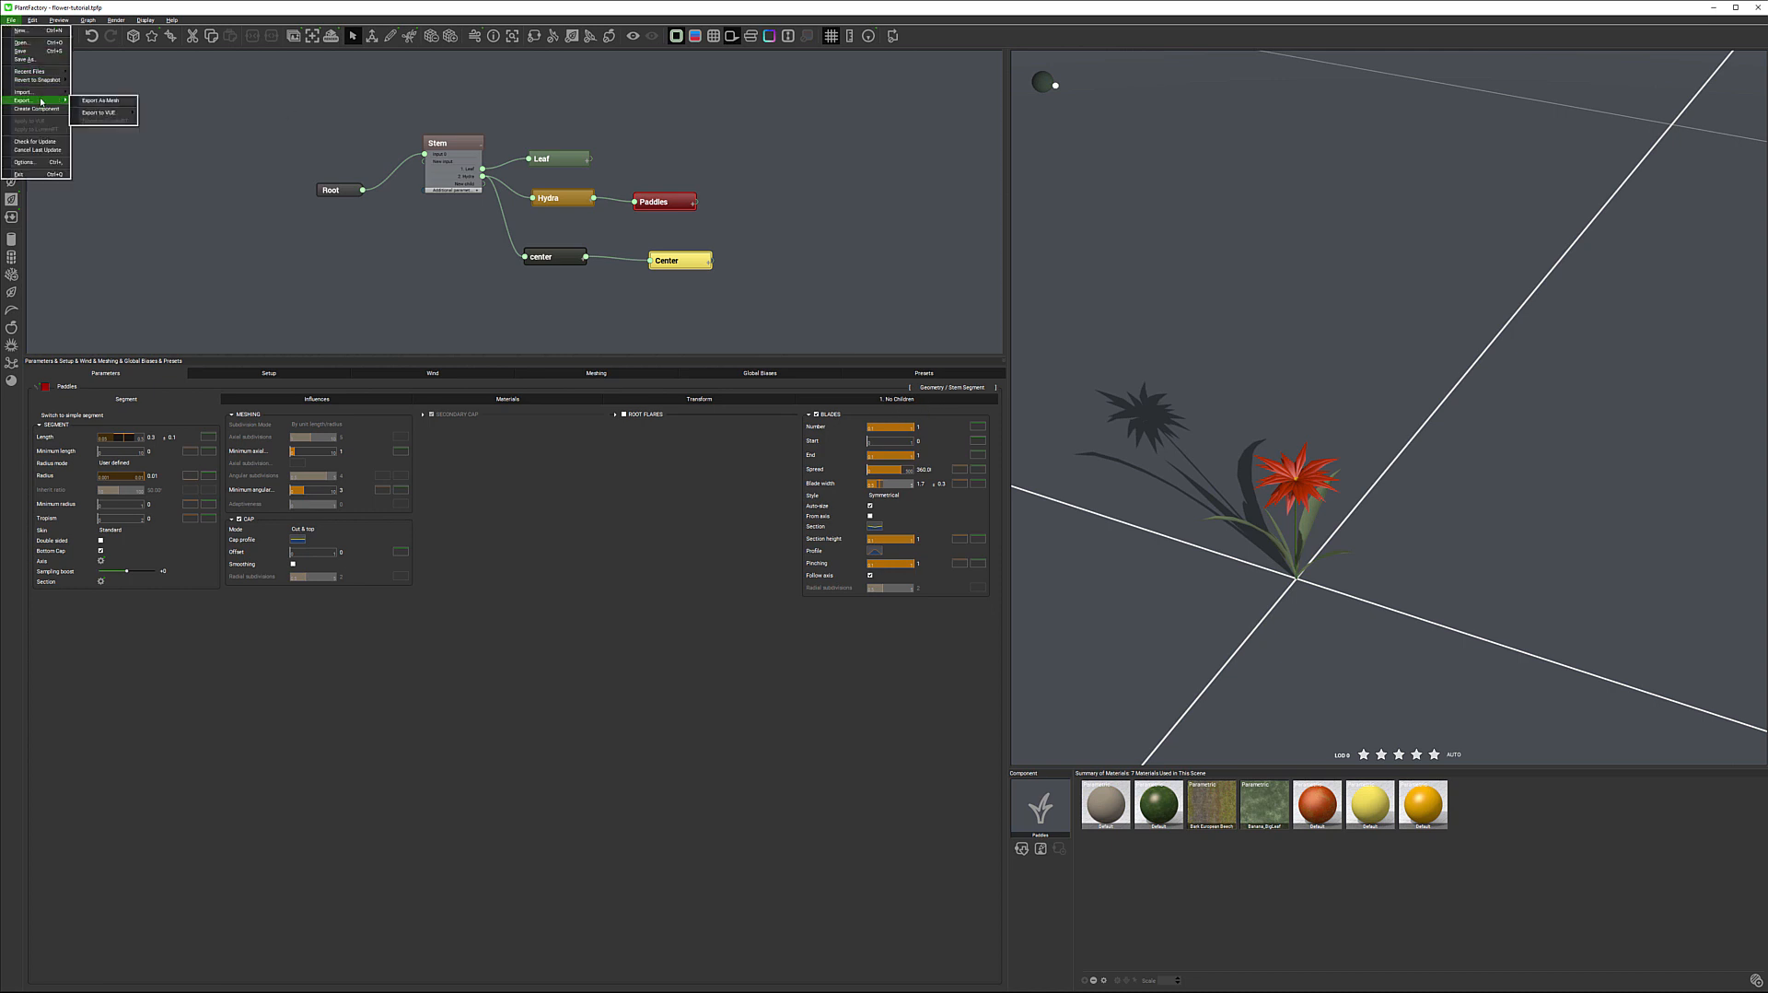
{"action": "mouse_move", "coordinate": [97, 116]}
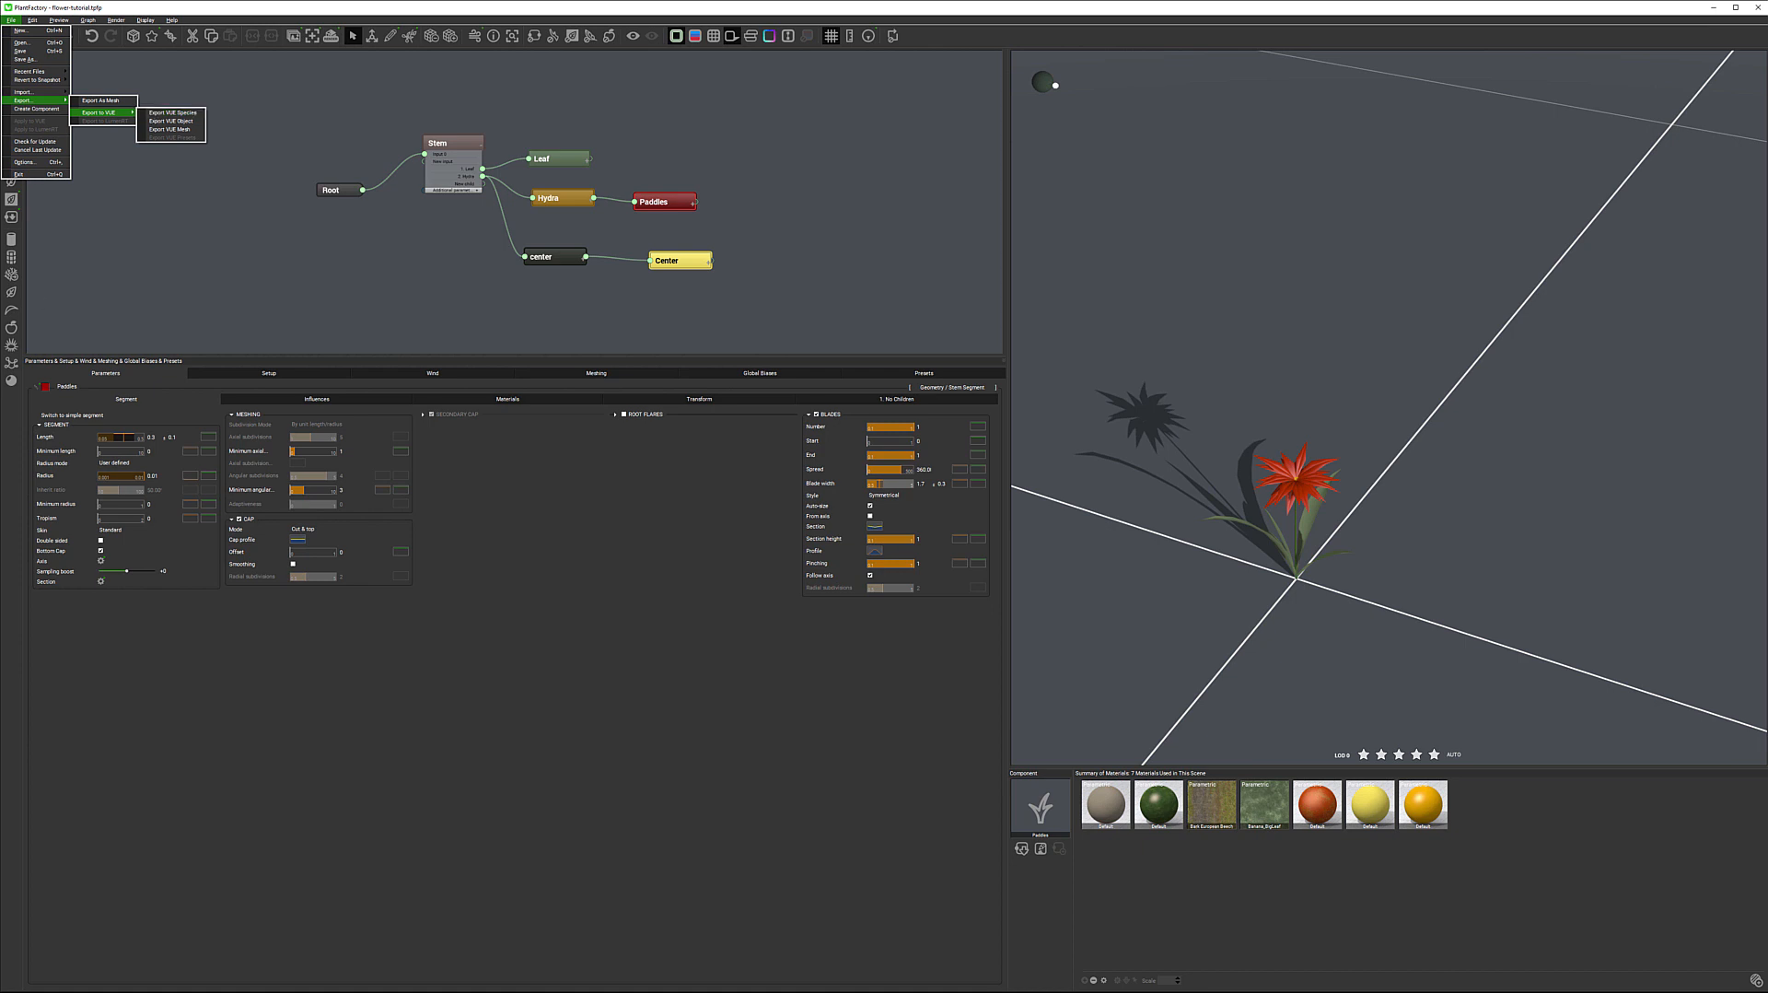
{"action": "left_click", "coordinate": [173, 113]}
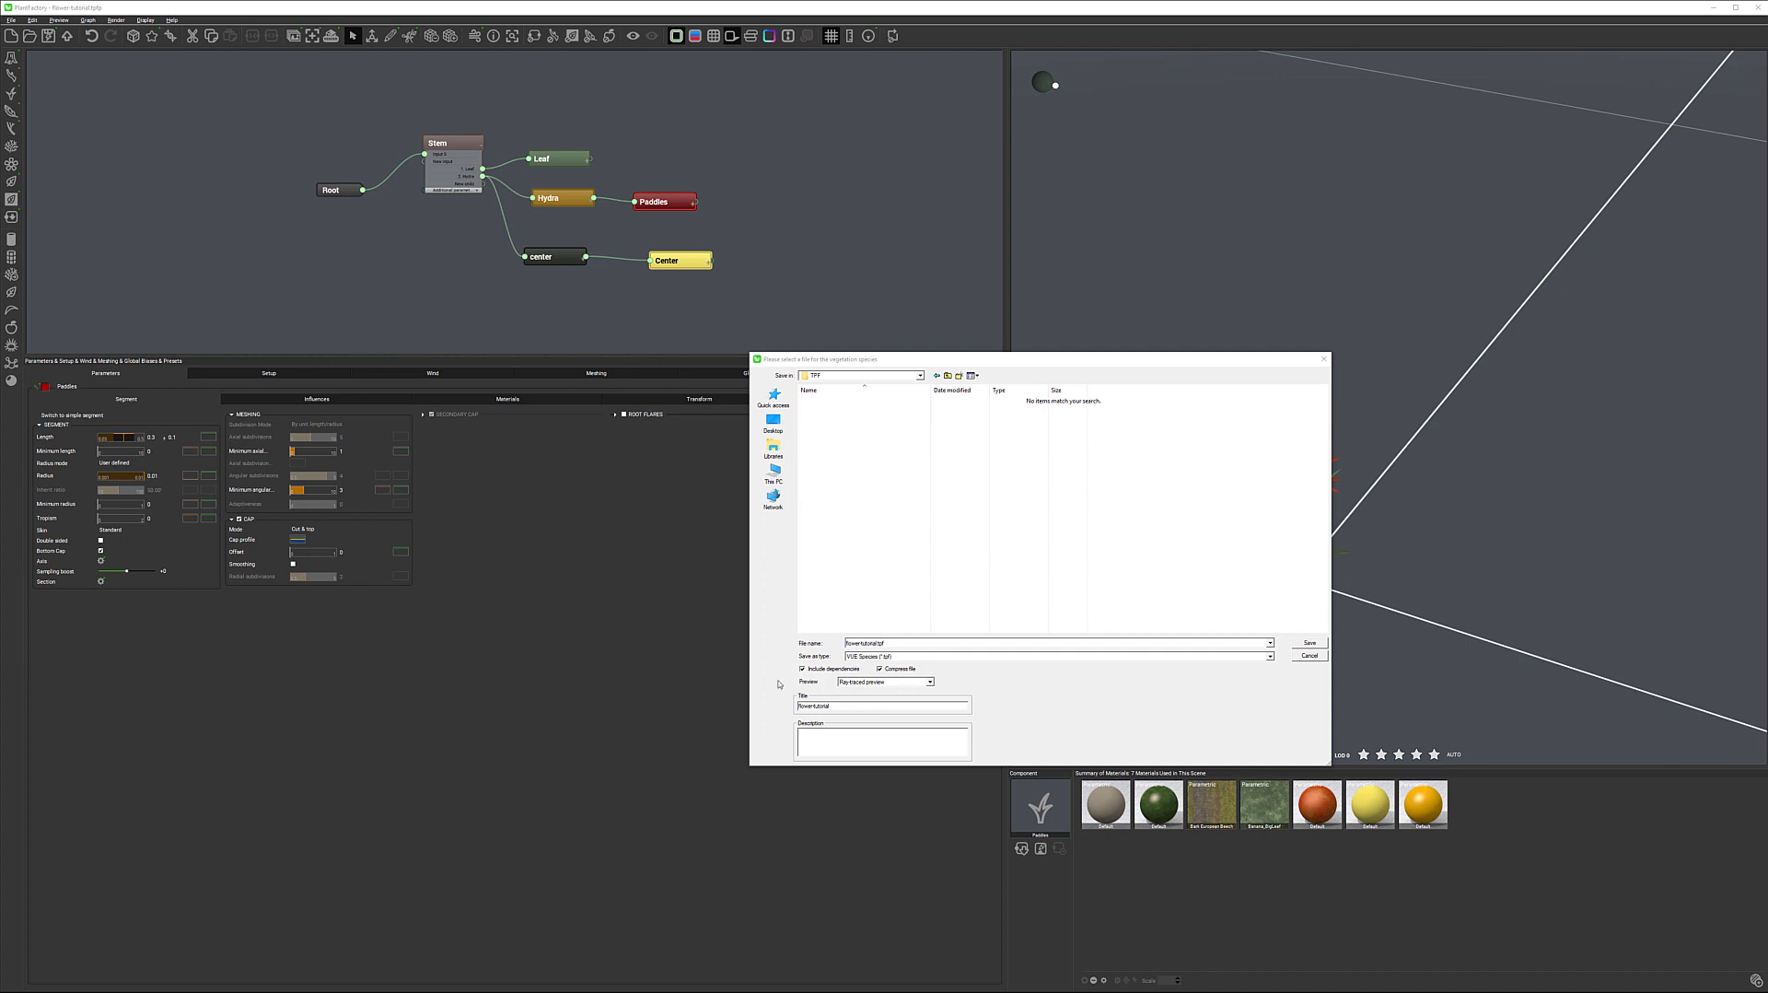
{"action": "left_click", "coordinate": [1316, 646]}
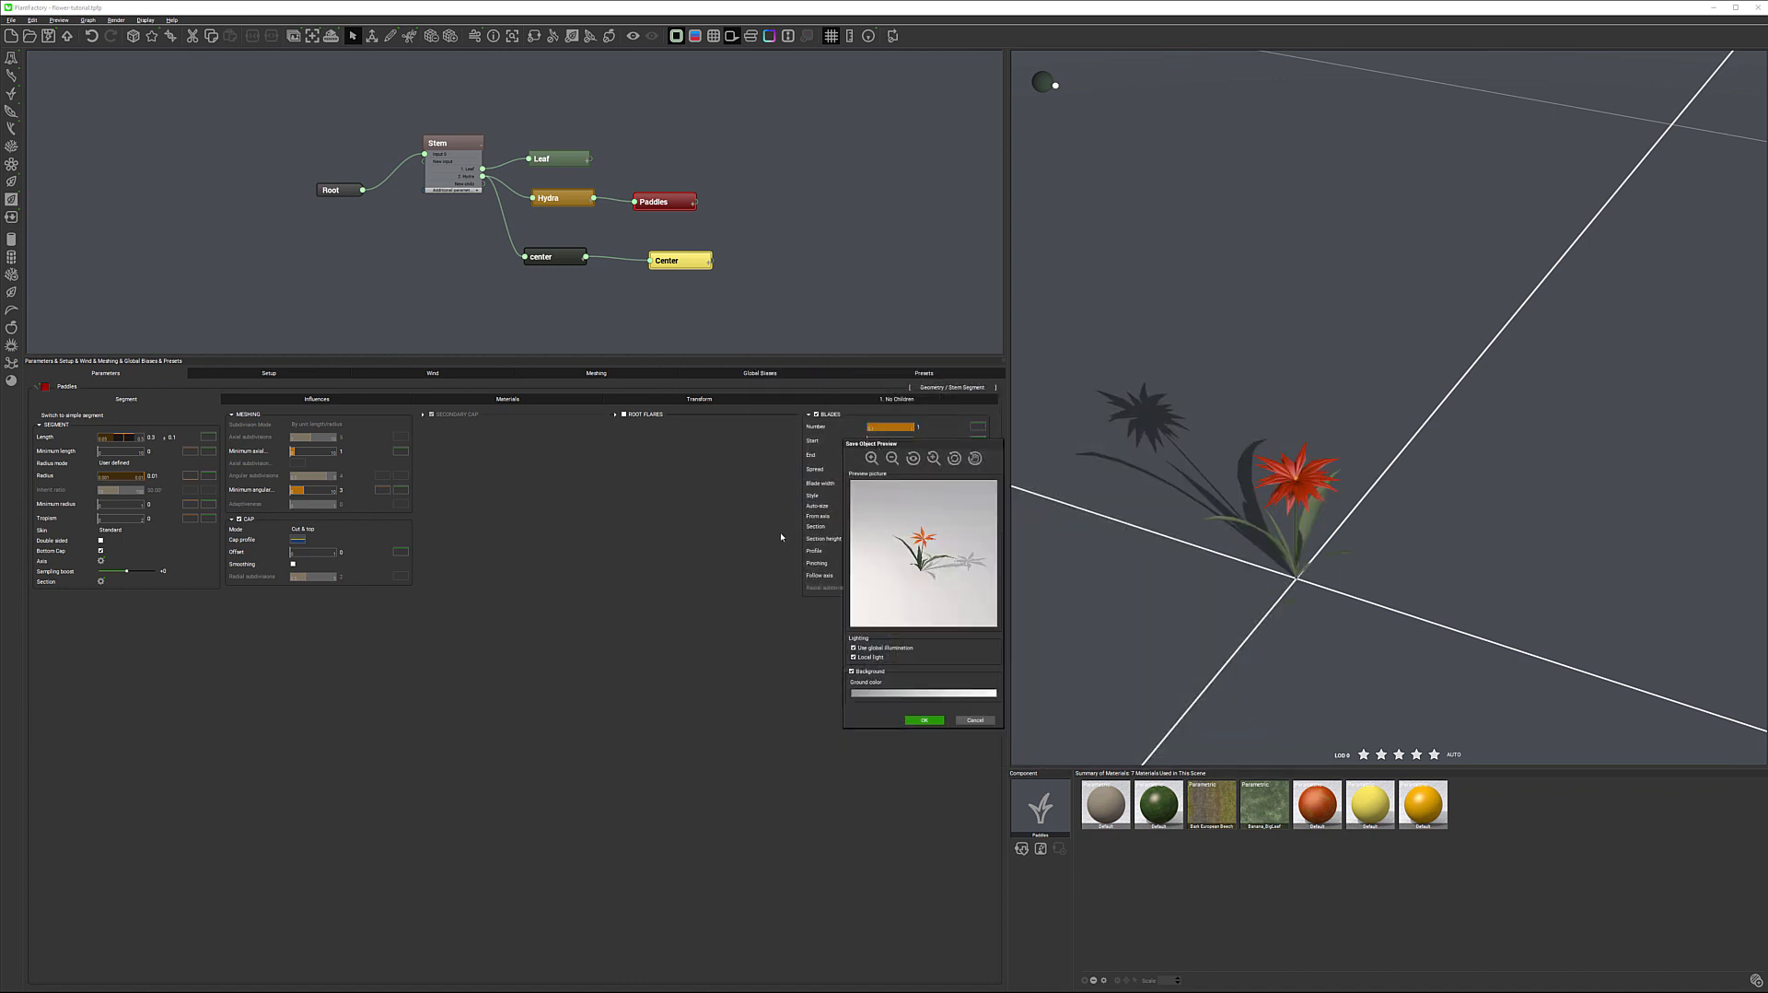
{"action": "left_click", "coordinate": [924, 720]}
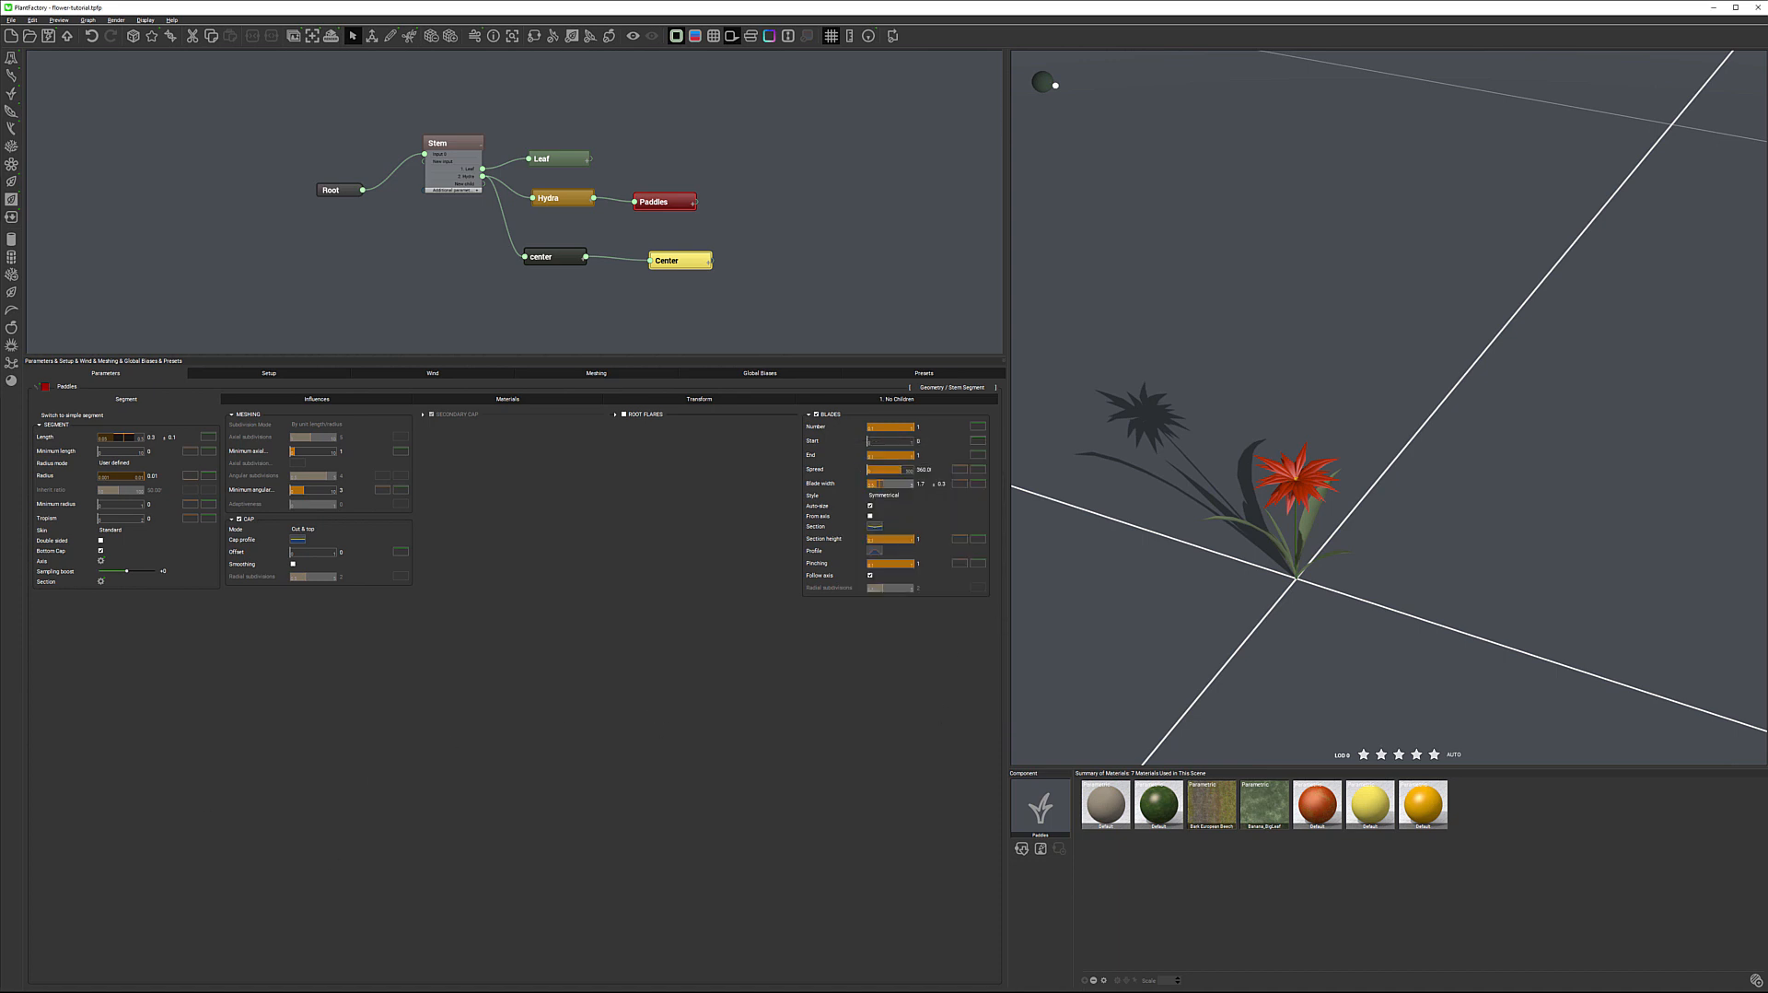
Step: Switch to VUE and add a standard terrain to the empty scene
{"action": "key", "text": "alt+Tab"}
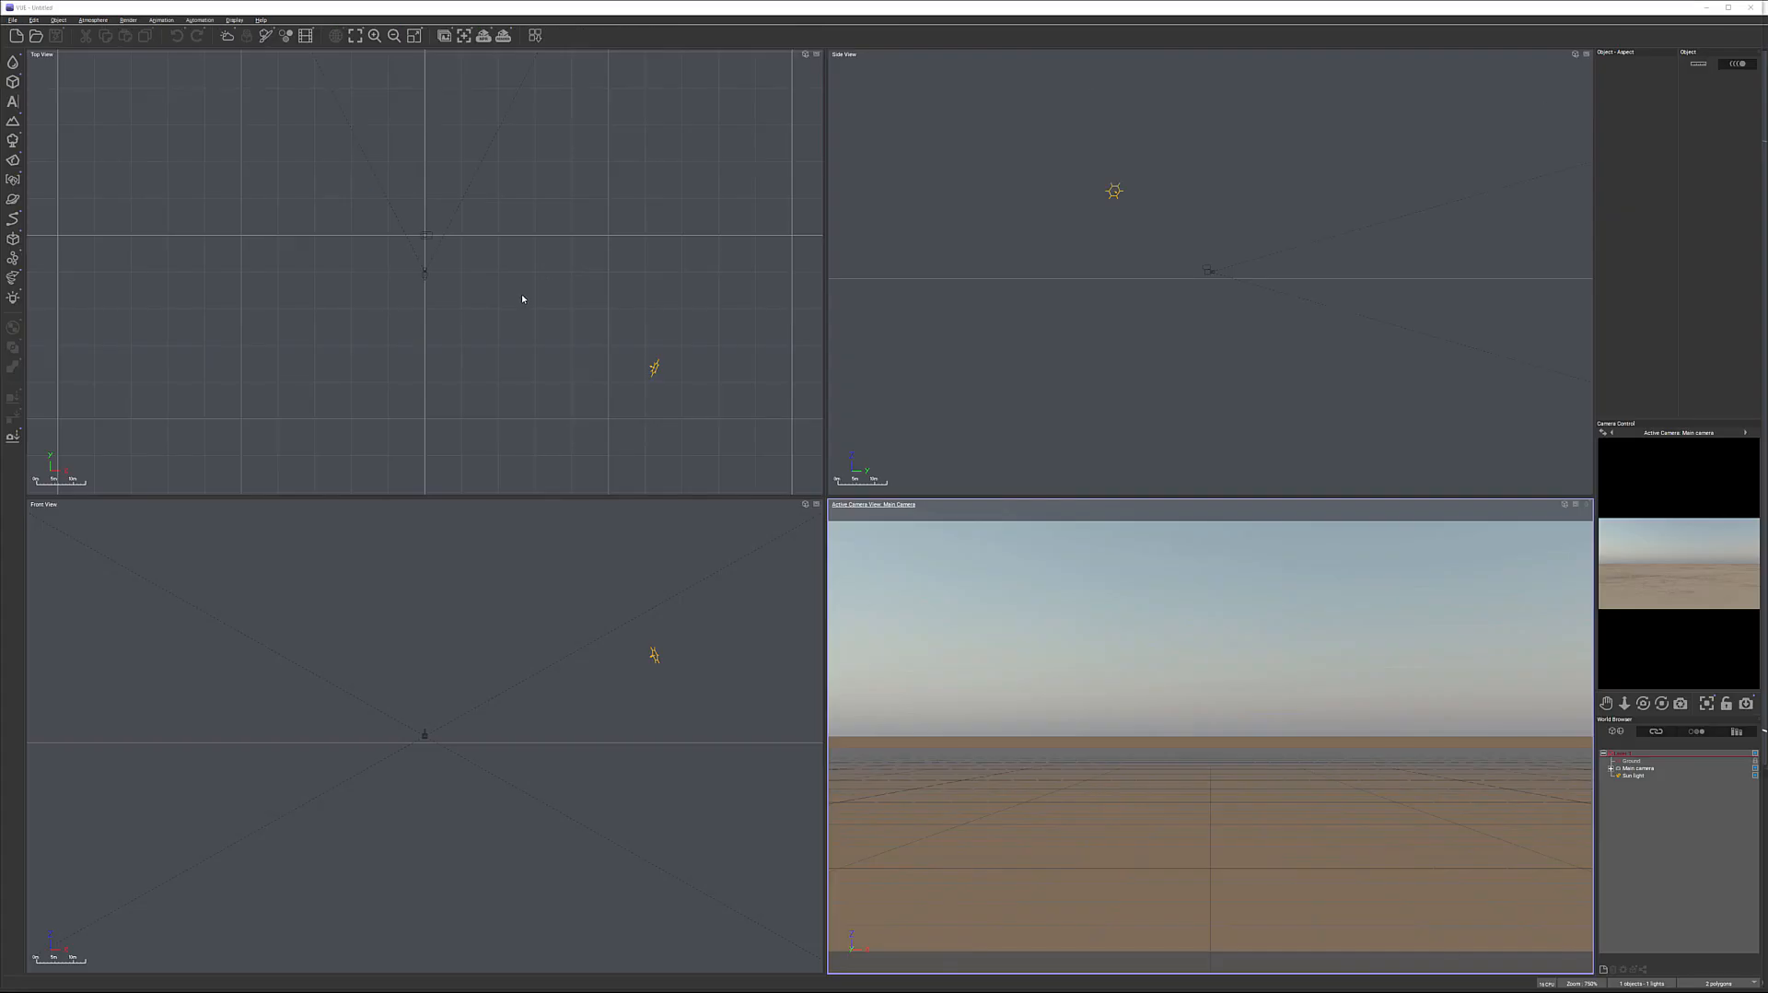
{"action": "left_click", "coordinate": [445, 258]}
{"action": "scroll", "coordinate": [541, 221], "scroll_direction": "down", "scroll_amount": 8}
{"action": "scroll", "coordinate": [521, 216], "scroll_direction": "up", "scroll_amount": 8}
{"action": "right_click_drag", "start_coordinate": [575, 247], "coordinate": [669, 311]}
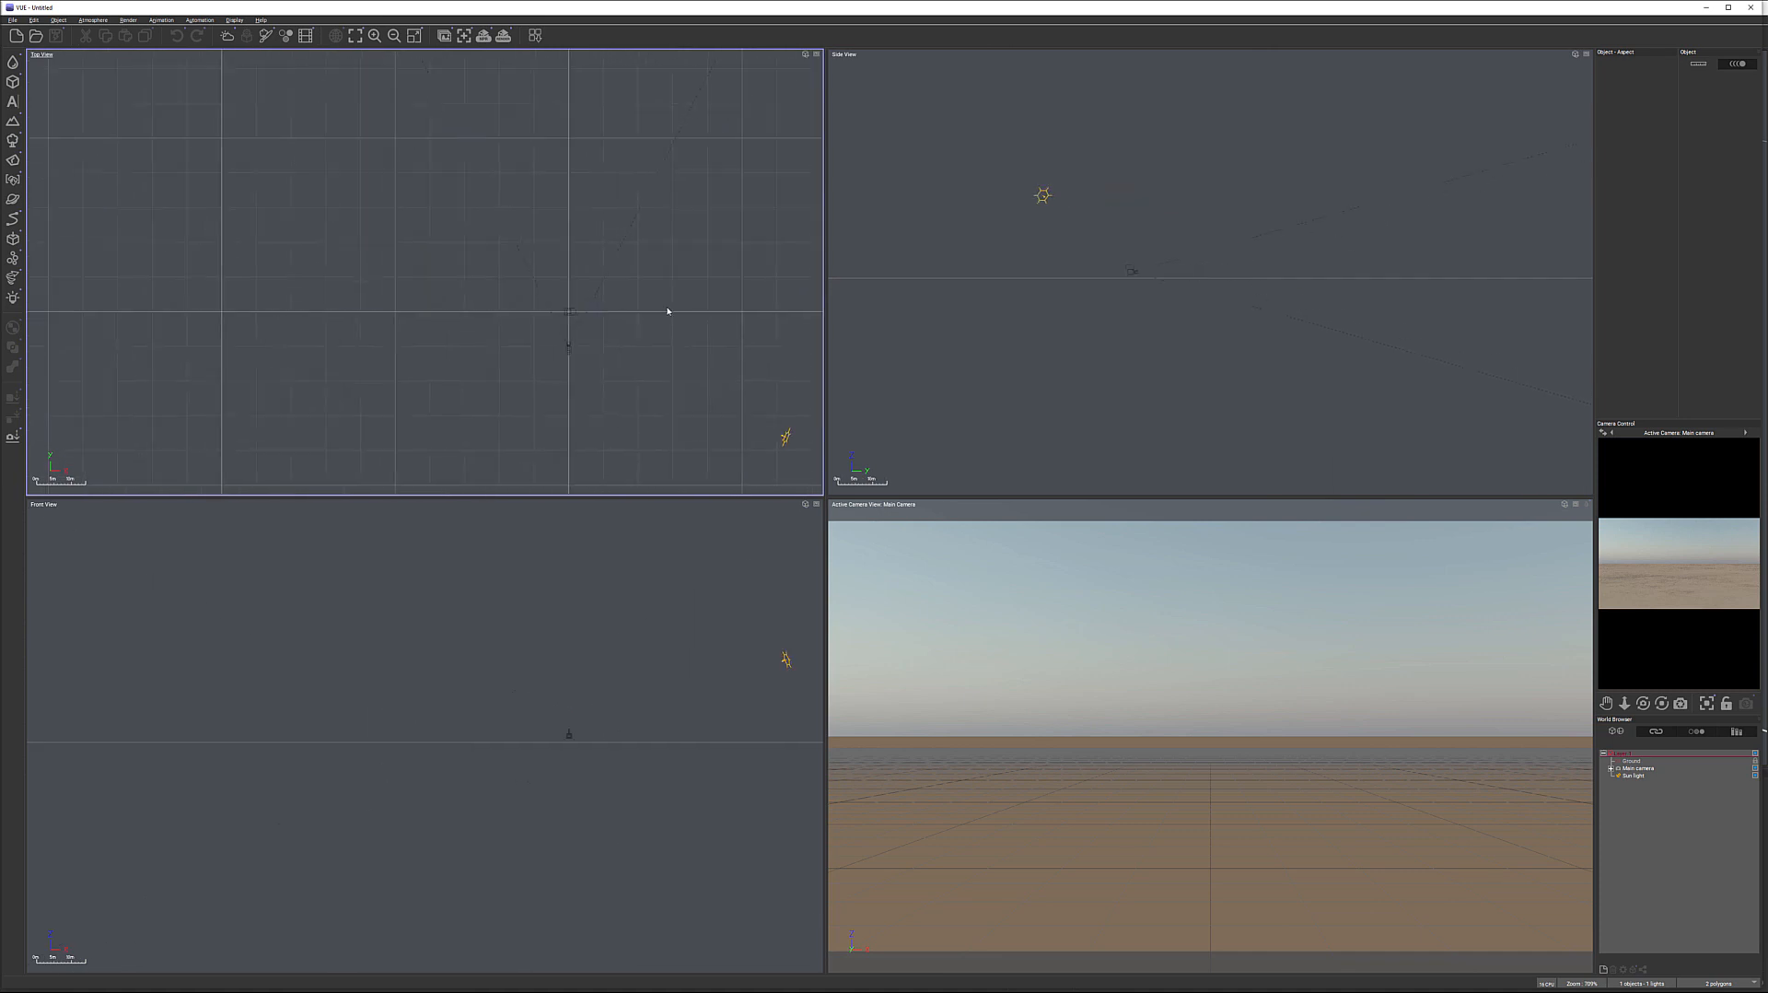
{"action": "left_click", "coordinate": [16, 124]}
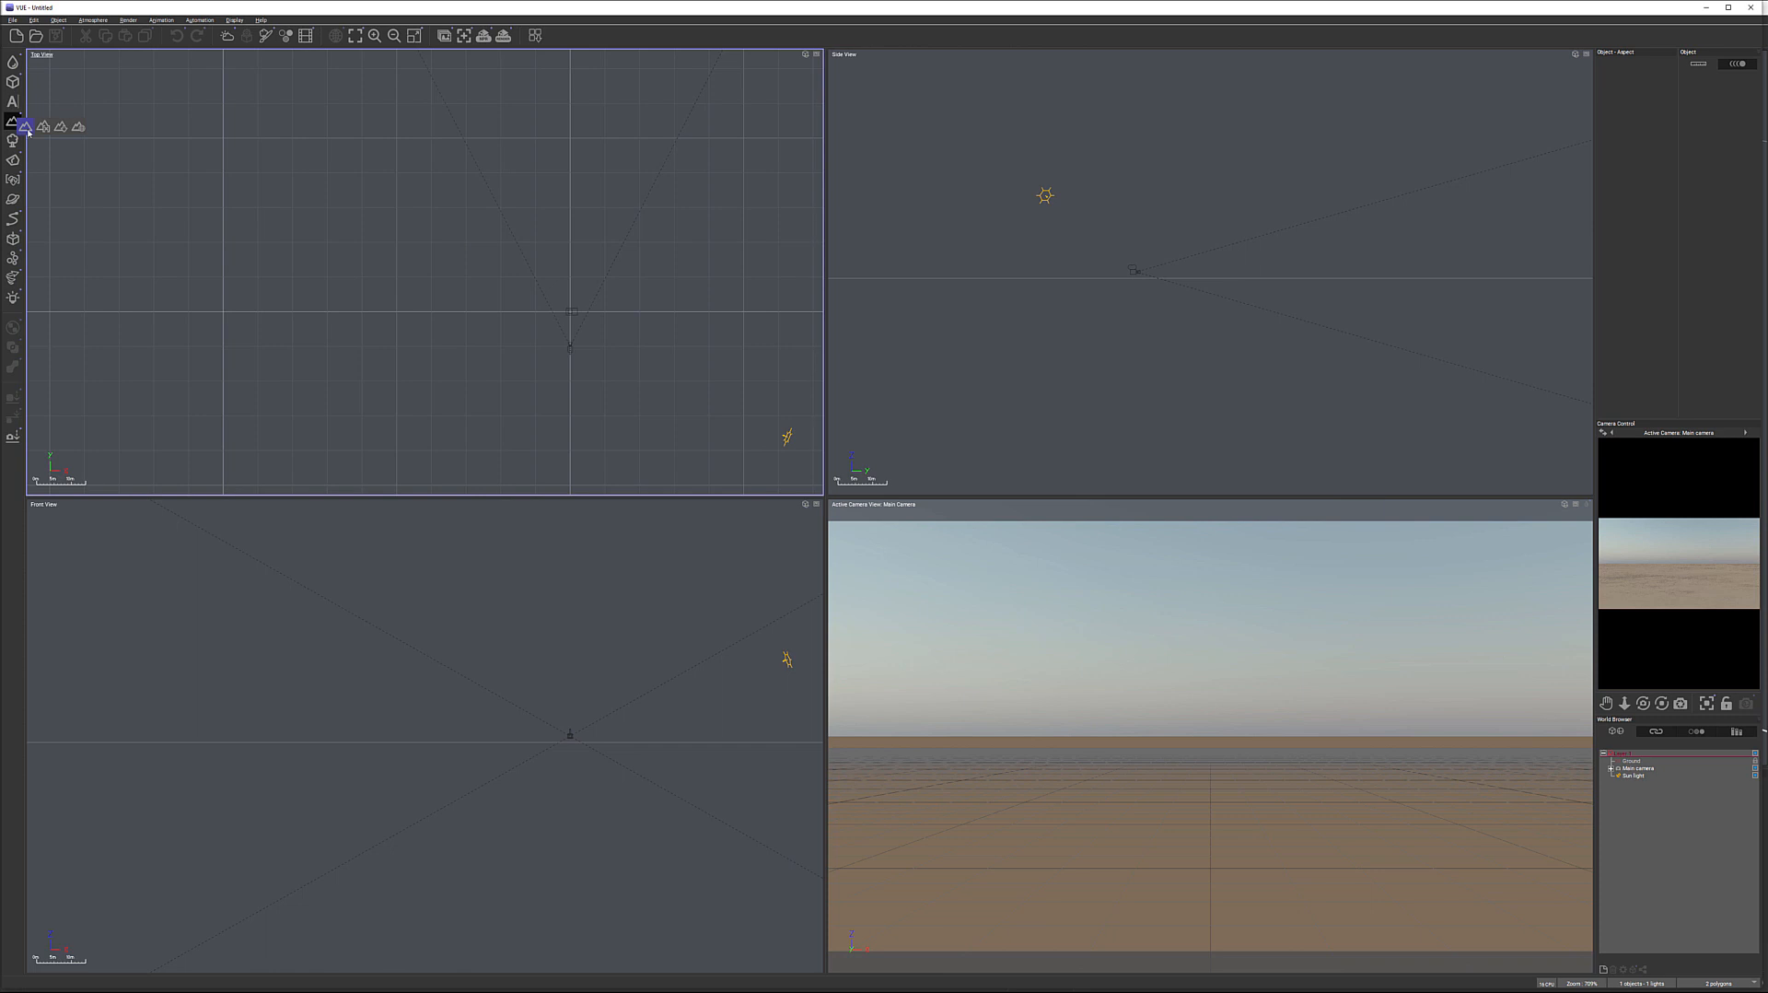
{"action": "left_click", "coordinate": [26, 126]}
Step: Set the new terrain's horizontal size to 50 m
{"action": "left_click", "coordinate": [1687, 104]}
{"action": "double_click", "coordinate": [1728, 129]}
{"action": "type", "text": "50"}
{"action": "key", "text": "Return"}
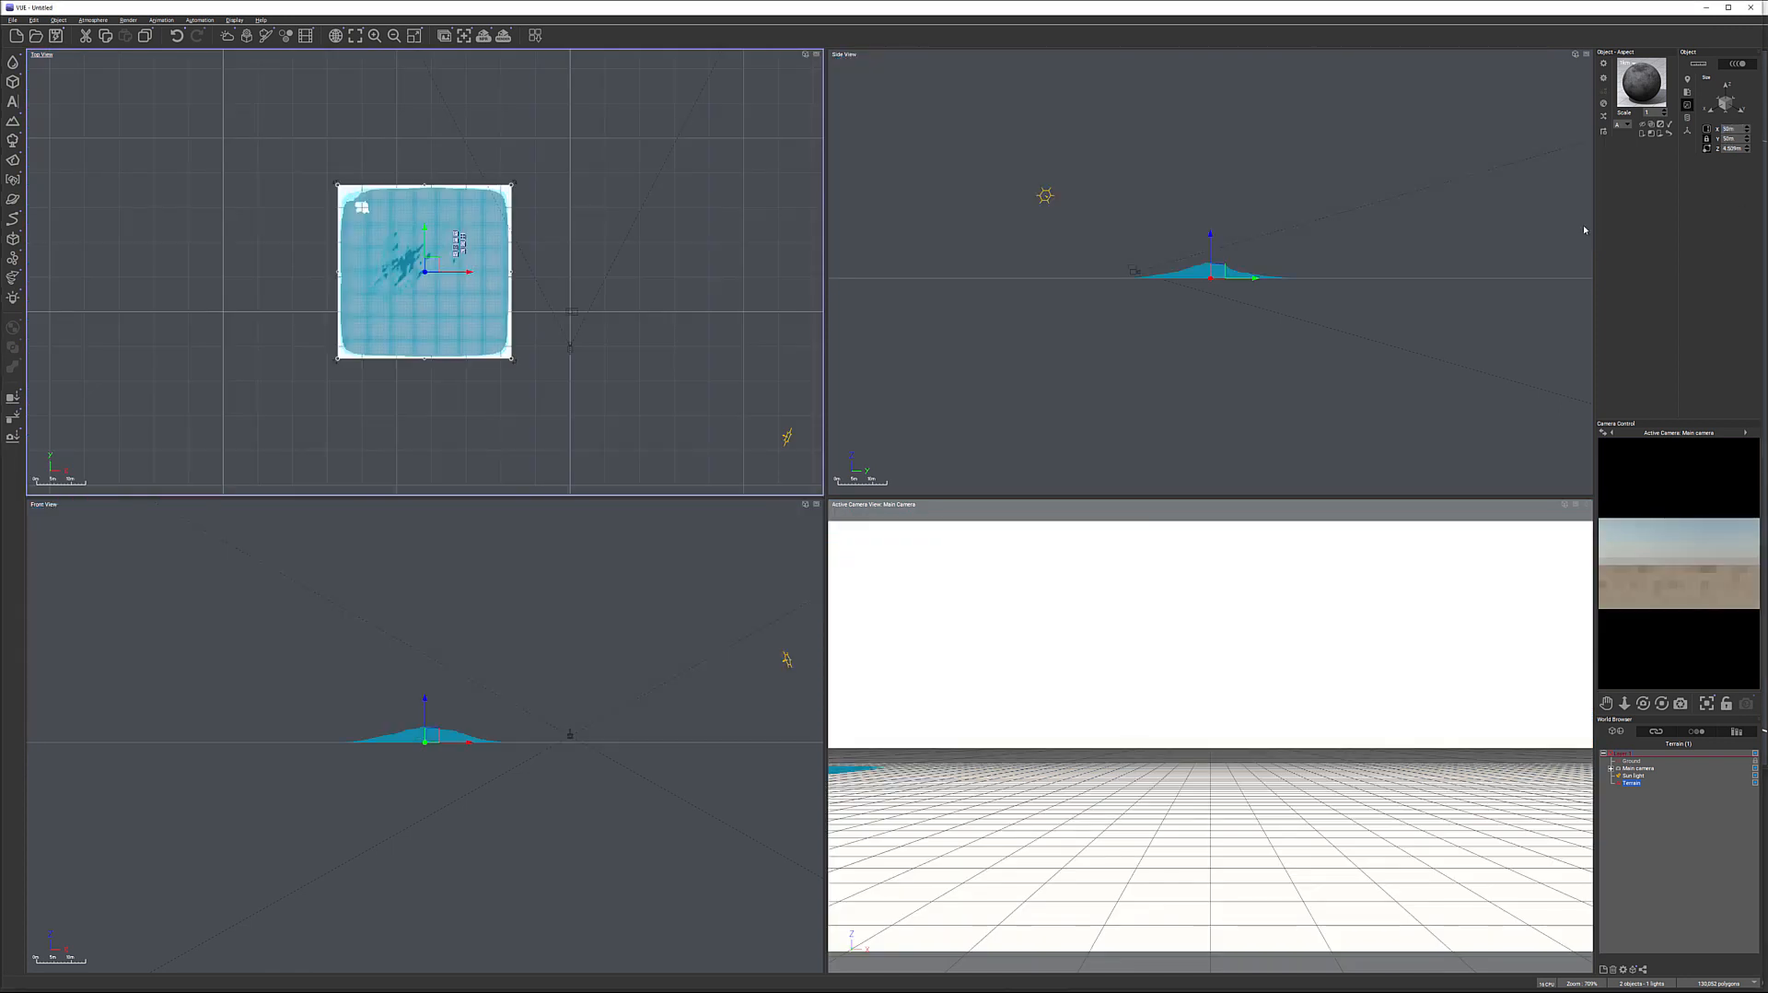
Step: Flatten the terrain into a low mound and move it in front of the main camera
{"action": "left_click", "coordinate": [1201, 271]}
{"action": "left_click_drag", "start_coordinate": [1211, 263], "coordinate": [1211, 274]}
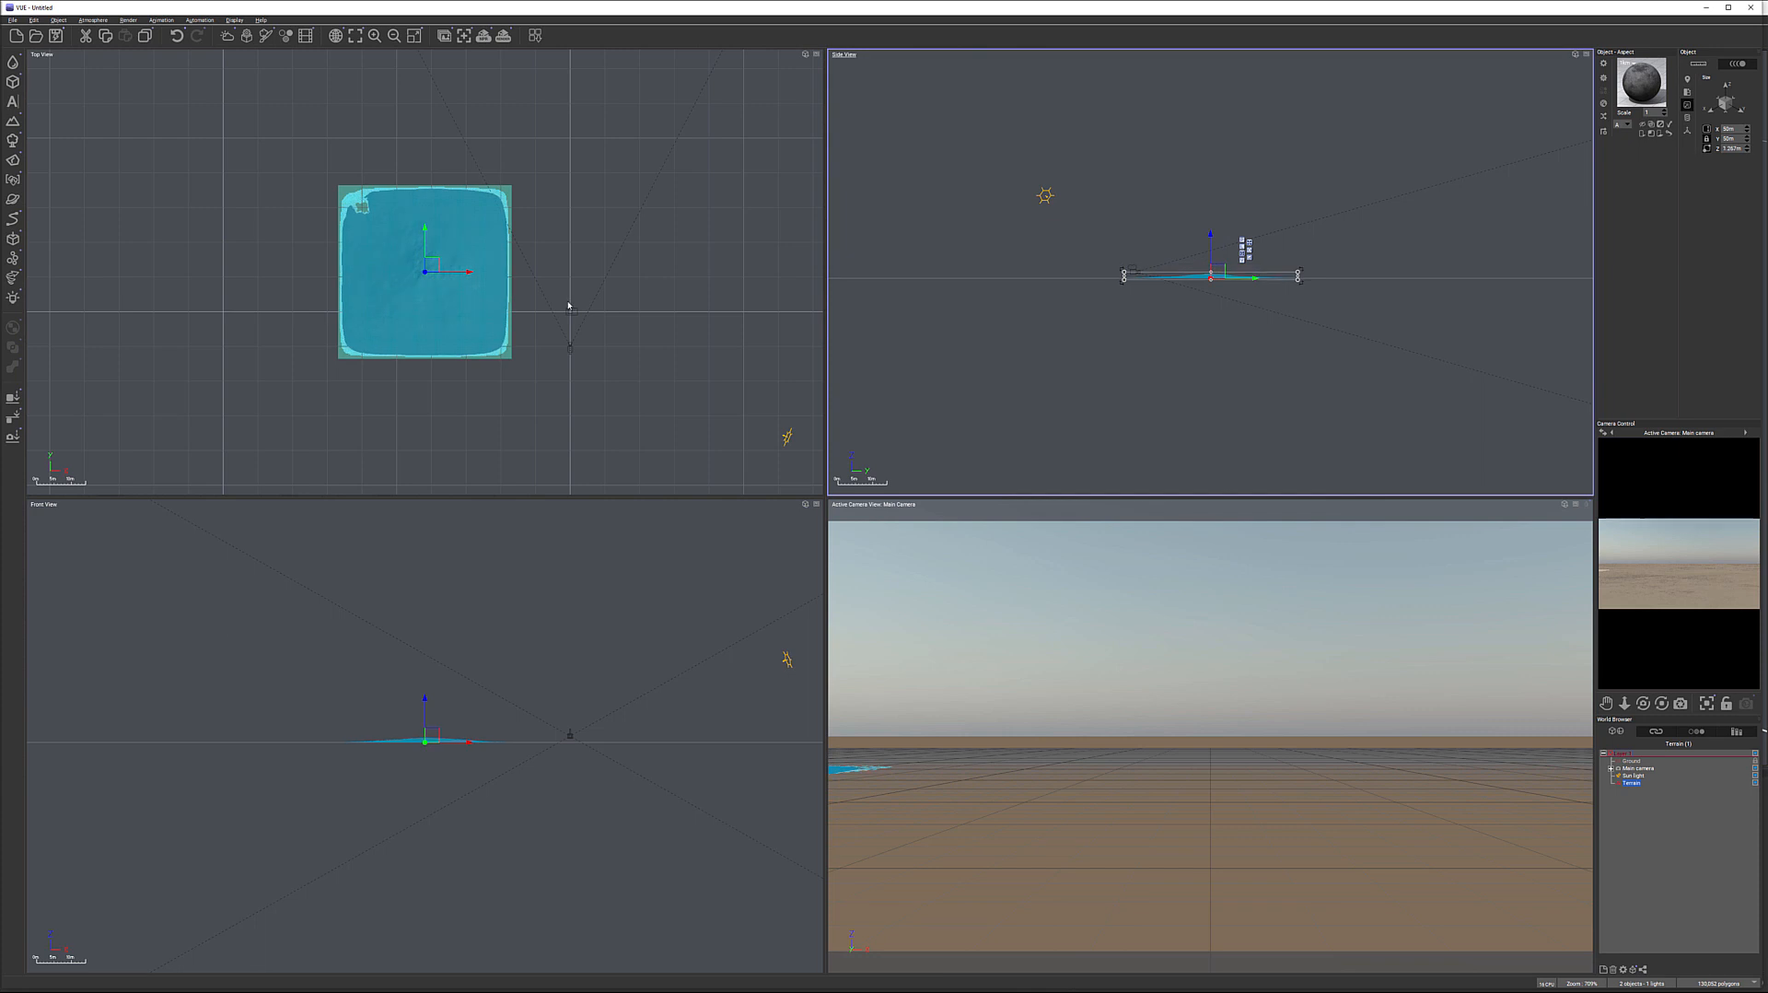
{"action": "left_click", "coordinate": [481, 259]}
{"action": "left_click_drag", "start_coordinate": [480, 259], "coordinate": [612, 241]}
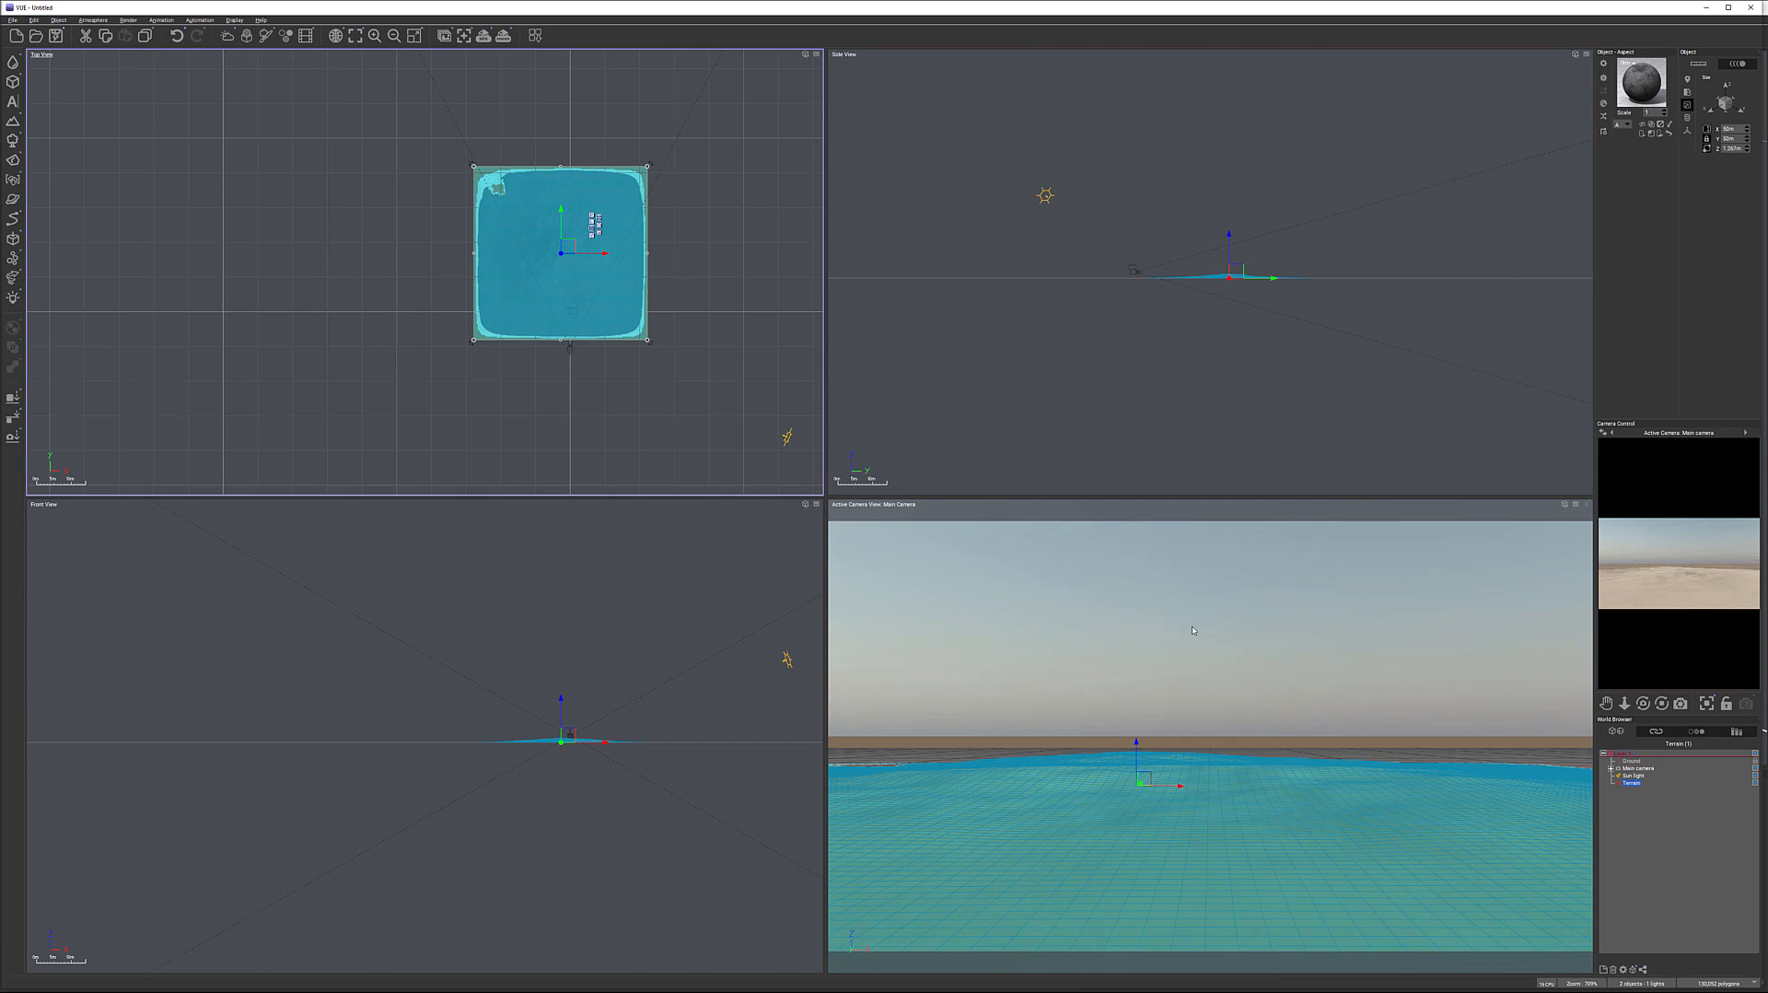
{"action": "left_click", "coordinate": [1264, 290]}
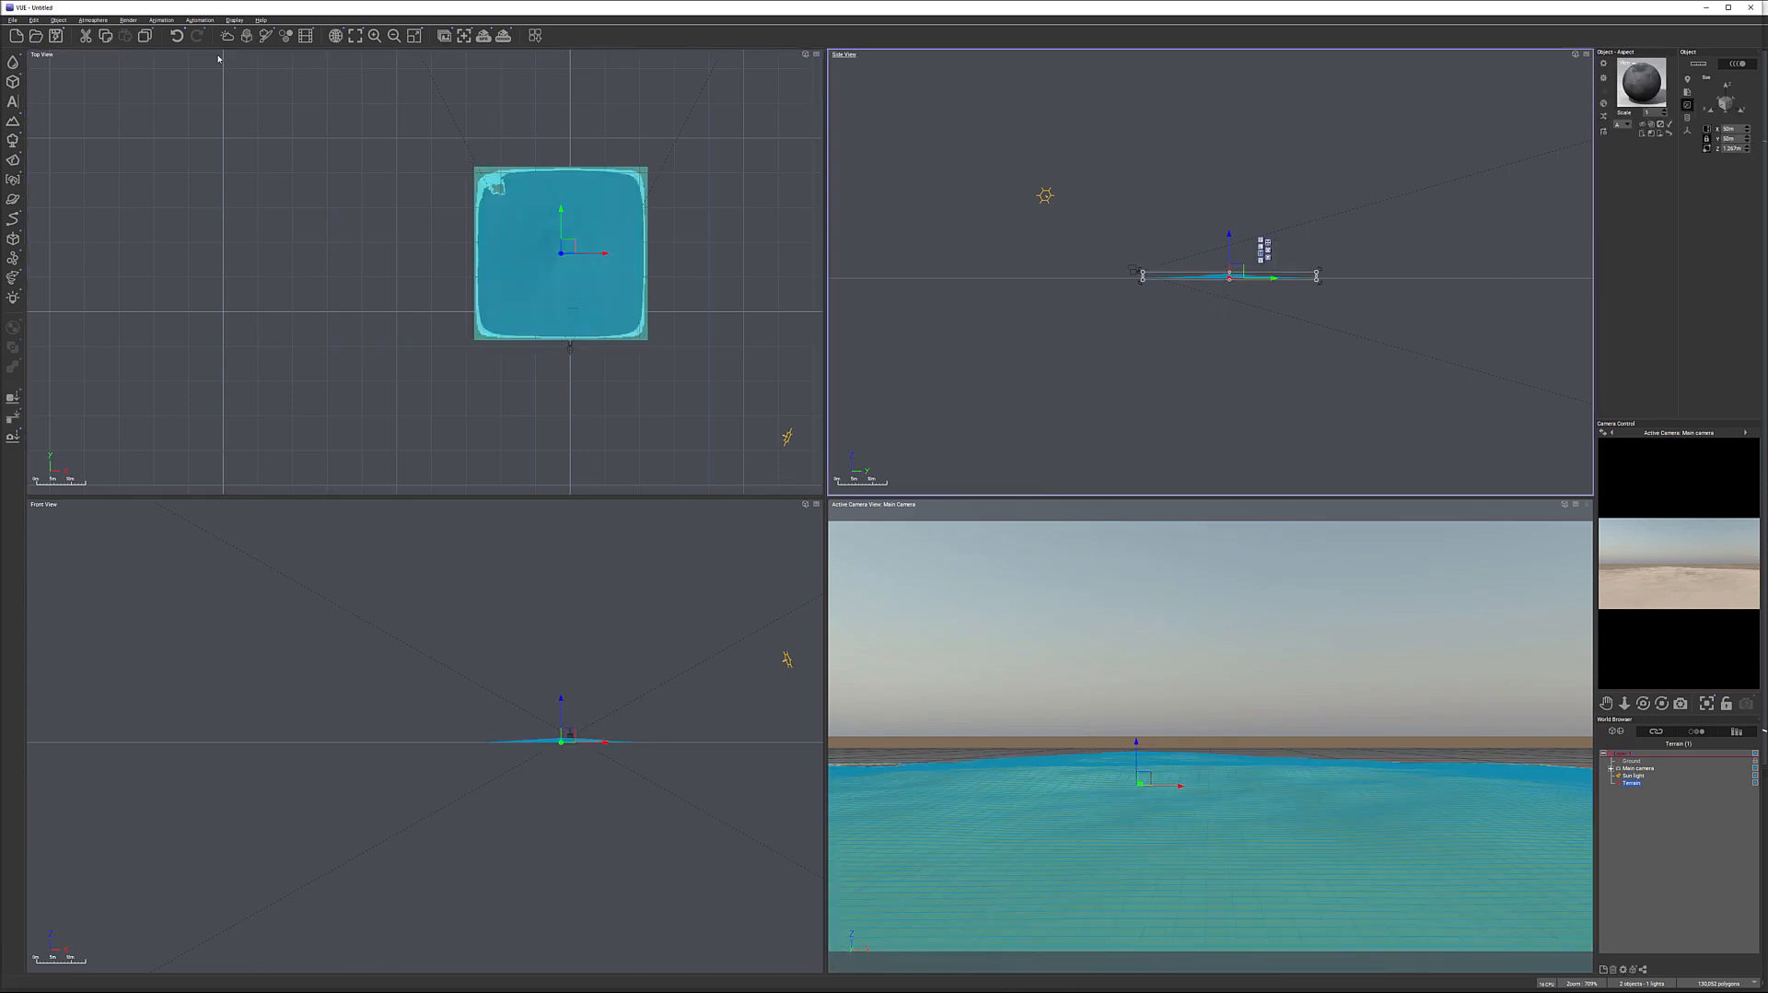
Step: Load the exported flower-tutorial.tpf species into the scene as a plant
{"action": "left_click", "coordinate": [12, 139]}
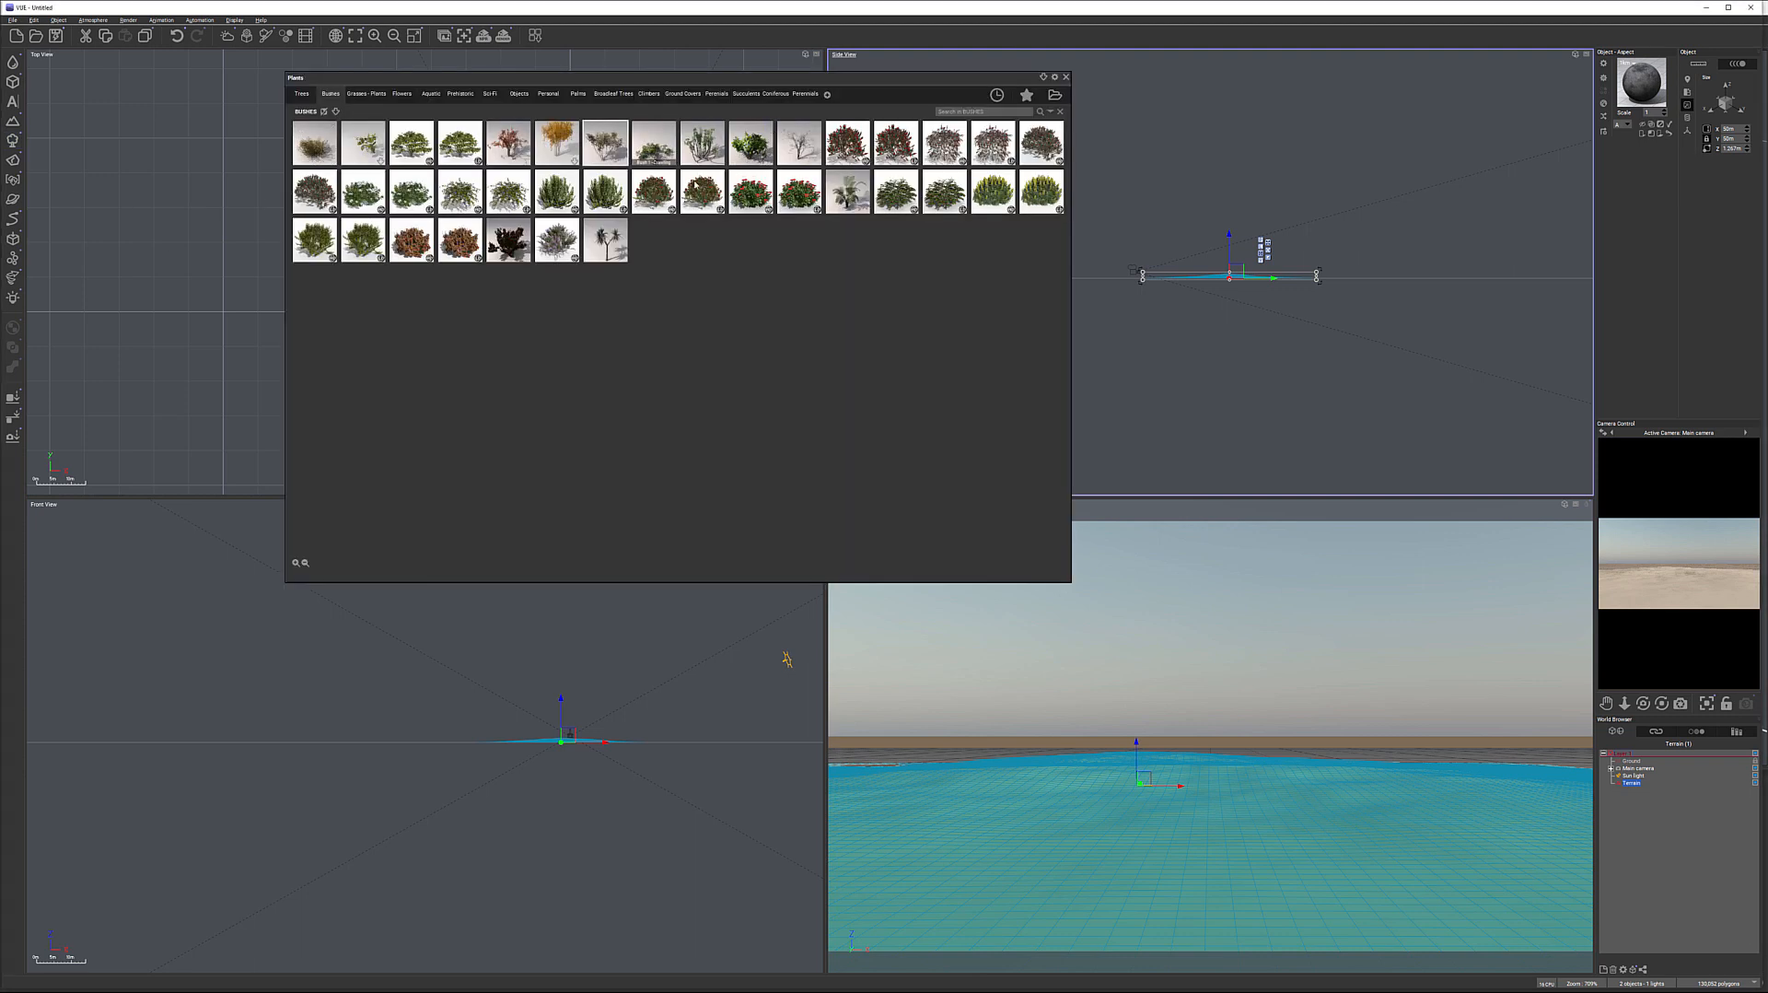
{"action": "left_click", "coordinate": [1055, 96]}
{"action": "left_click", "coordinate": [371, 112]}
{"action": "left_click", "coordinate": [1042, 497]}
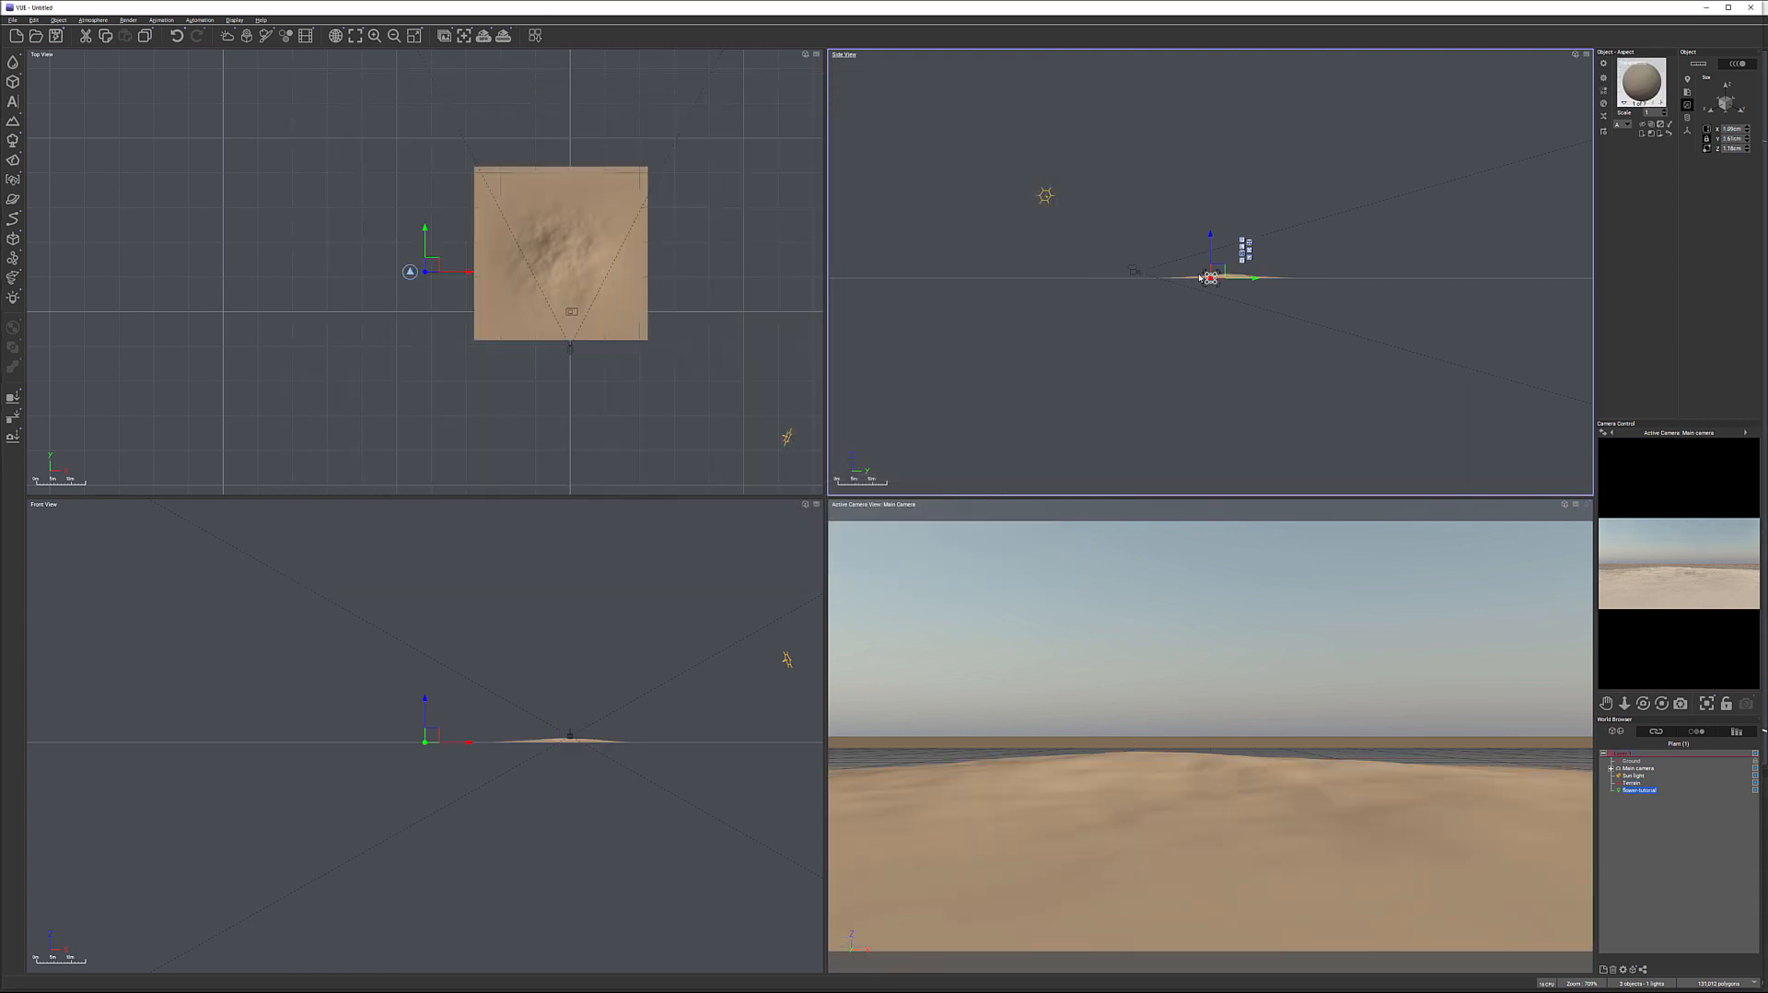
Step: Move the flower plant across the scene to the front edge of the terrain, just ahead of the camera
{"action": "scroll", "coordinate": [1217, 270], "scroll_direction": "up", "scroll_amount": 9}
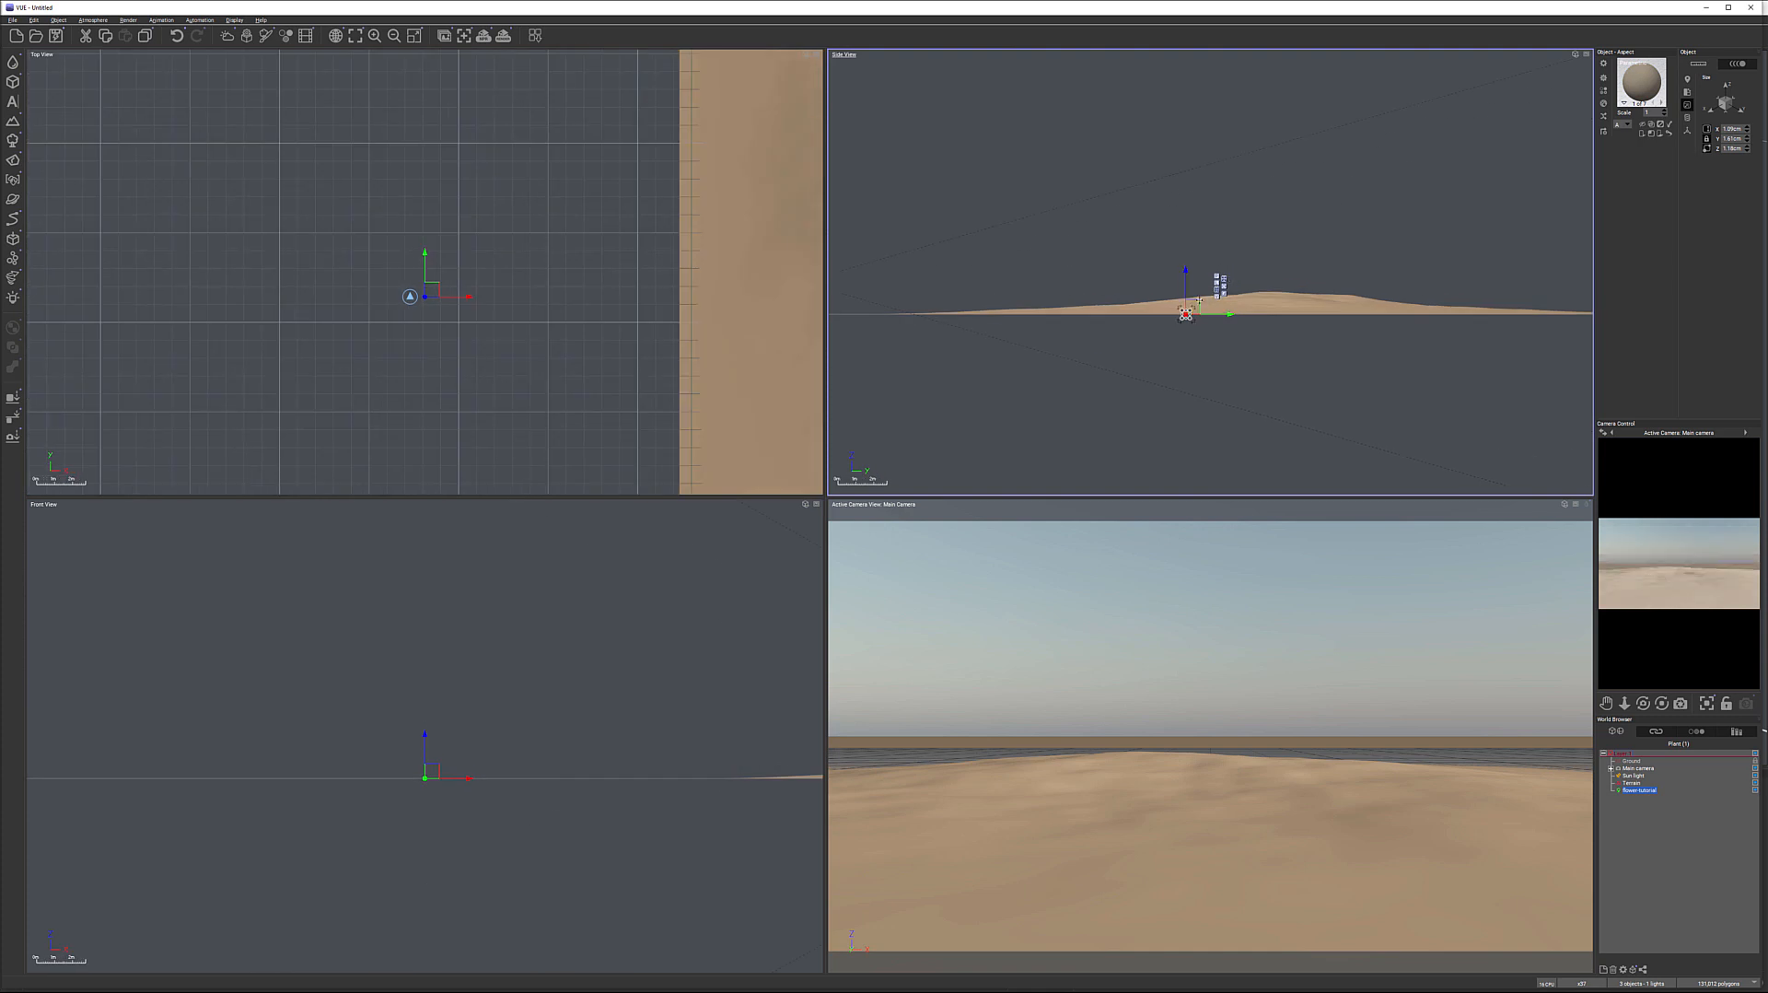
{"action": "left_click_drag", "start_coordinate": [1189, 307], "coordinate": [948, 296]}
{"action": "right_click_drag", "start_coordinate": [695, 342], "coordinate": [327, 268]}
{"action": "scroll", "coordinate": [328, 268], "scroll_direction": "down", "scroll_amount": 4}
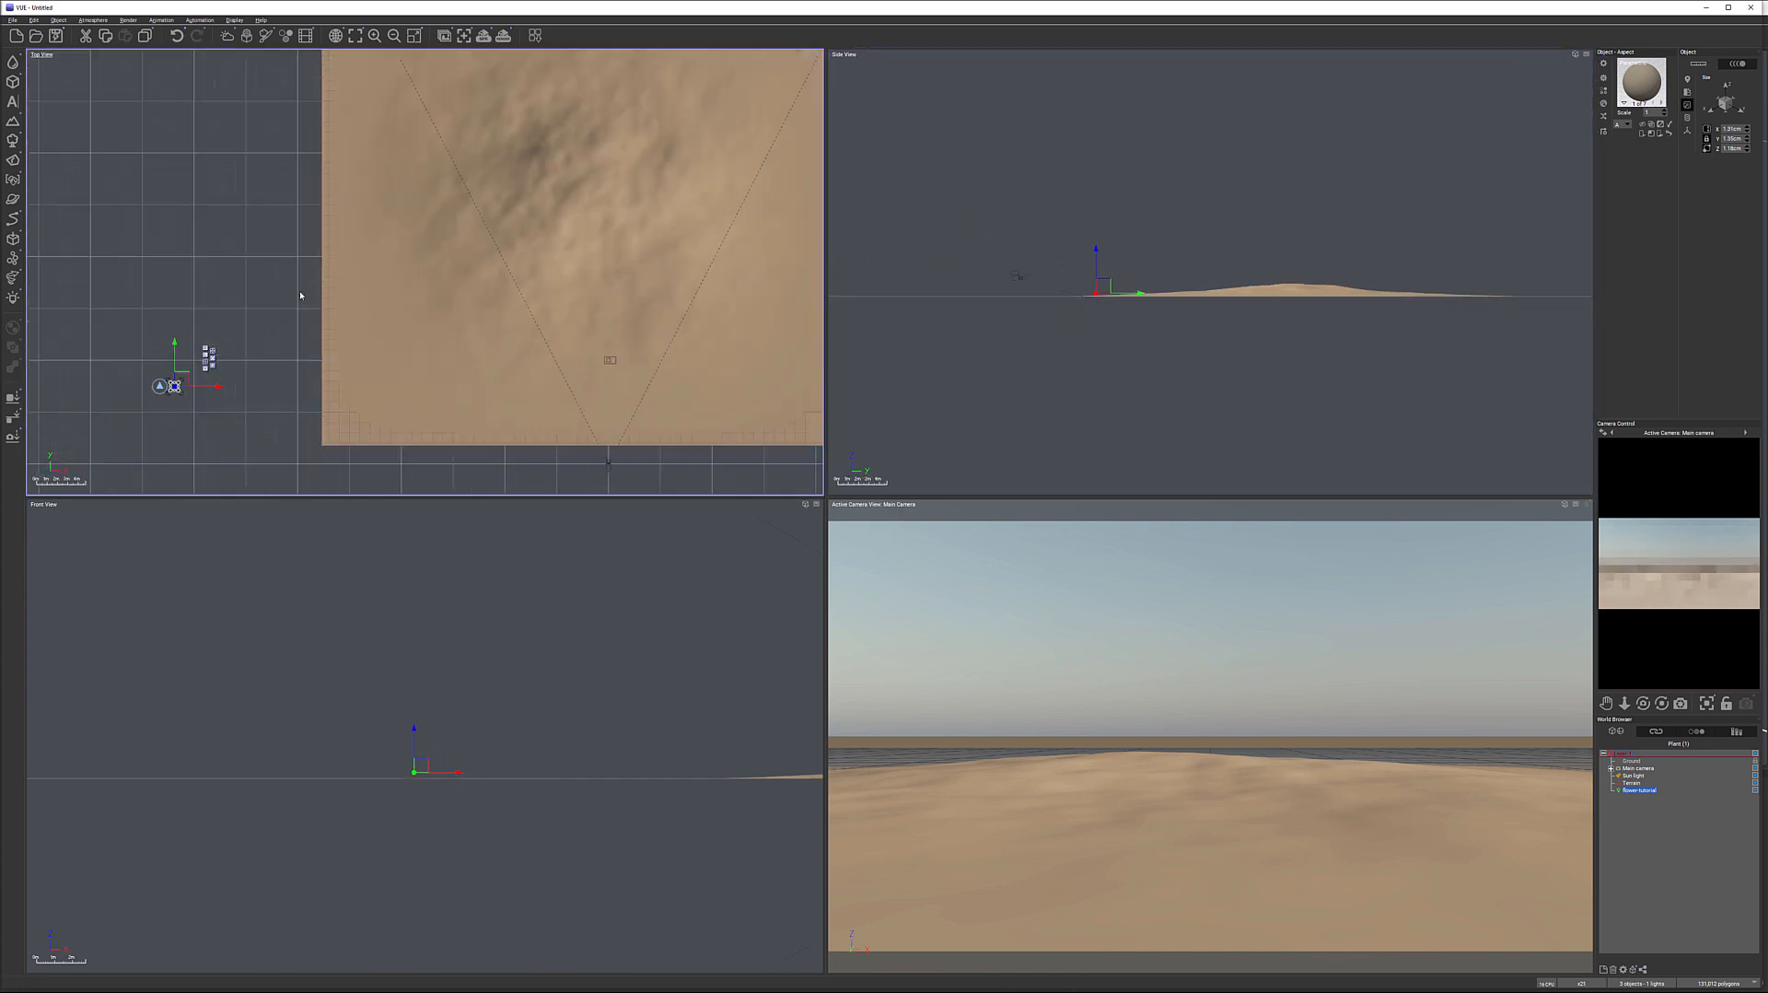
{"action": "left_click_drag", "start_coordinate": [174, 386], "coordinate": [609, 412]}
Step: Hide the terrain and lower the main camera towards the ground
{"action": "left_click", "coordinate": [1632, 783]}
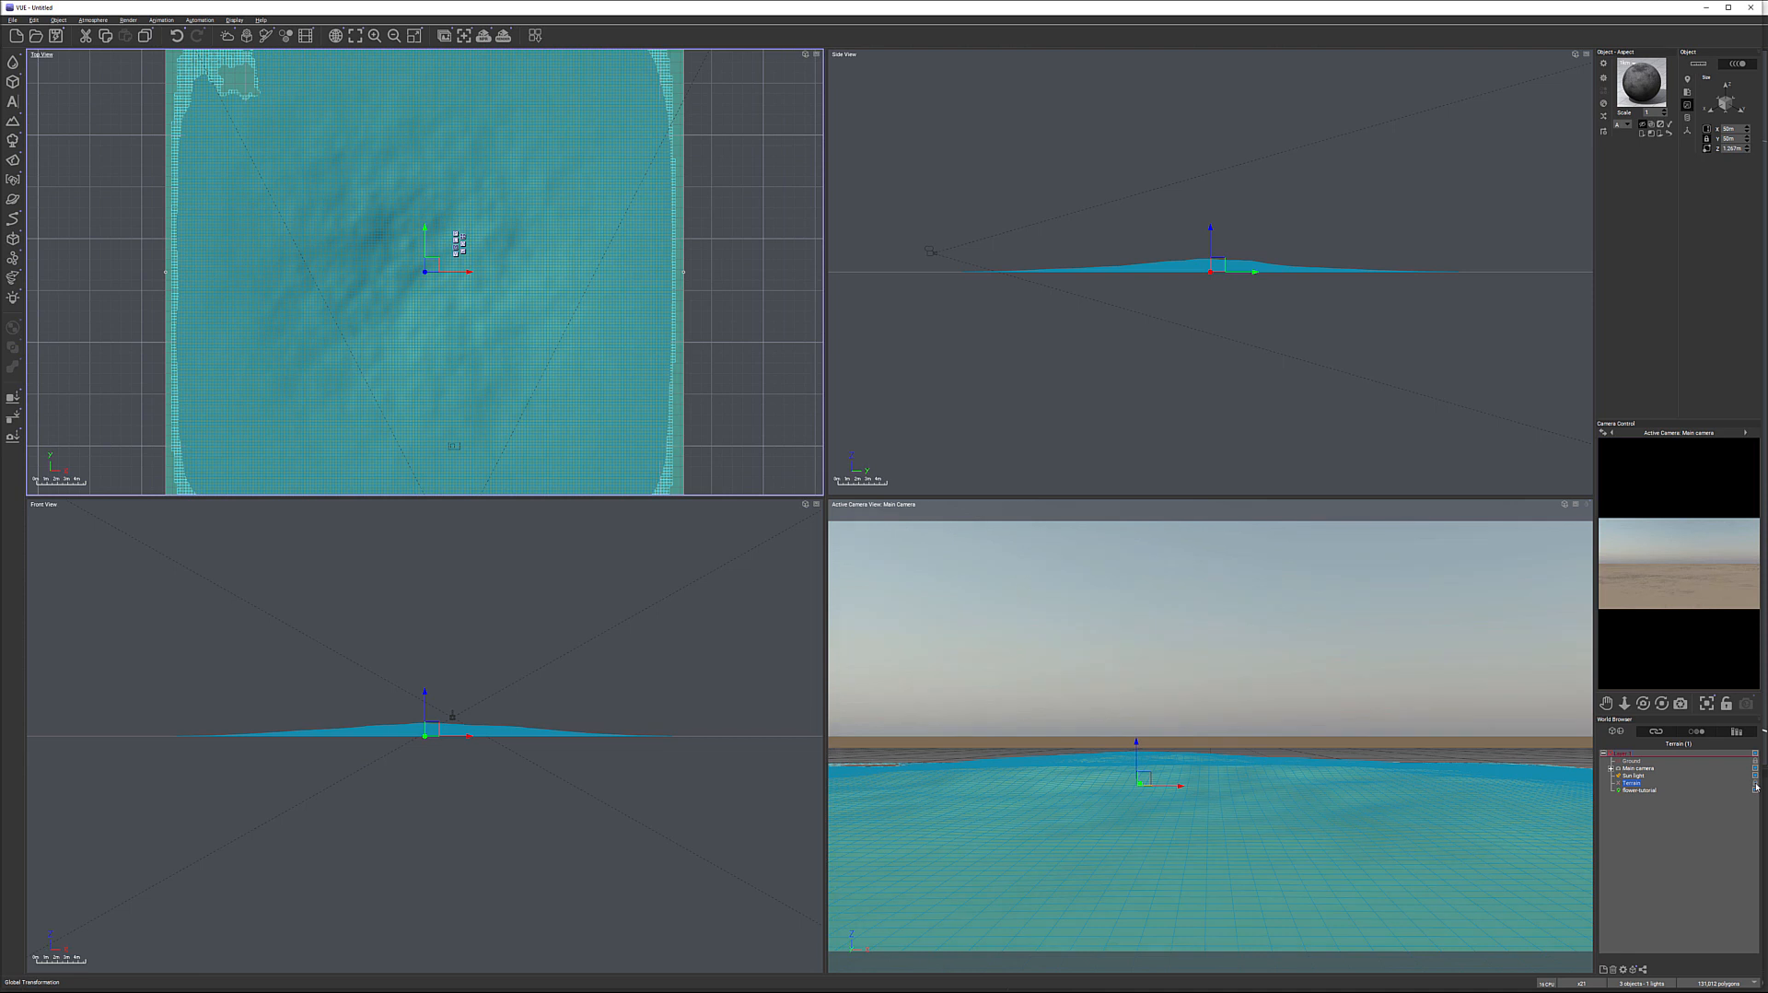
{"action": "left_click", "coordinate": [1637, 768]}
{"action": "left_click_drag", "start_coordinate": [1211, 269], "coordinate": [1214, 276]}
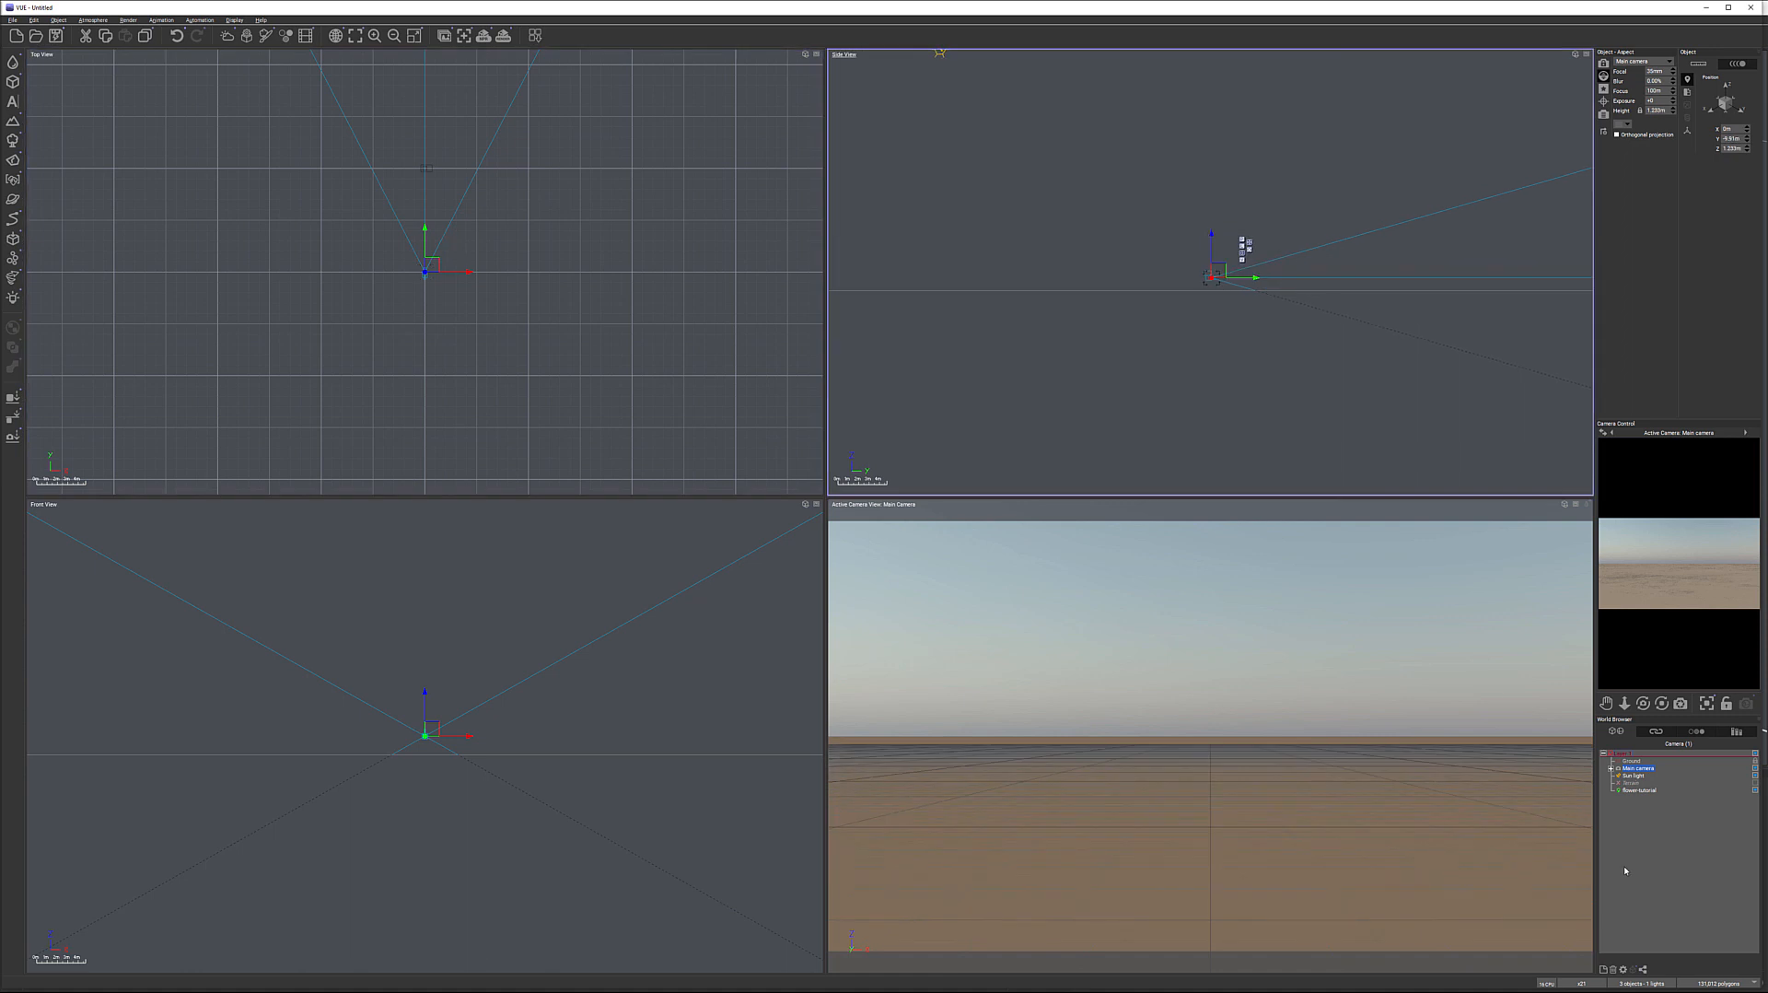
{"action": "left_click", "coordinate": [1211, 273]}
{"action": "scroll", "coordinate": [1209, 277], "scroll_direction": "up", "scroll_amount": 5}
{"action": "left_click_drag", "start_coordinate": [1220, 195], "coordinate": [1220, 215]}
Step: Bring the main camera close to the flower, just above the ground, and tilt it downwards
{"action": "left_click_drag", "start_coordinate": [851, 166], "coordinate": [1107, 247]}
{"action": "left_click_drag", "start_coordinate": [416, 370], "coordinate": [444, 303]}
{"action": "scroll", "coordinate": [1232, 262], "scroll_direction": "up", "scroll_amount": 2}
{"action": "scroll", "coordinate": [1233, 262], "scroll_direction": "up", "scroll_amount": 7}
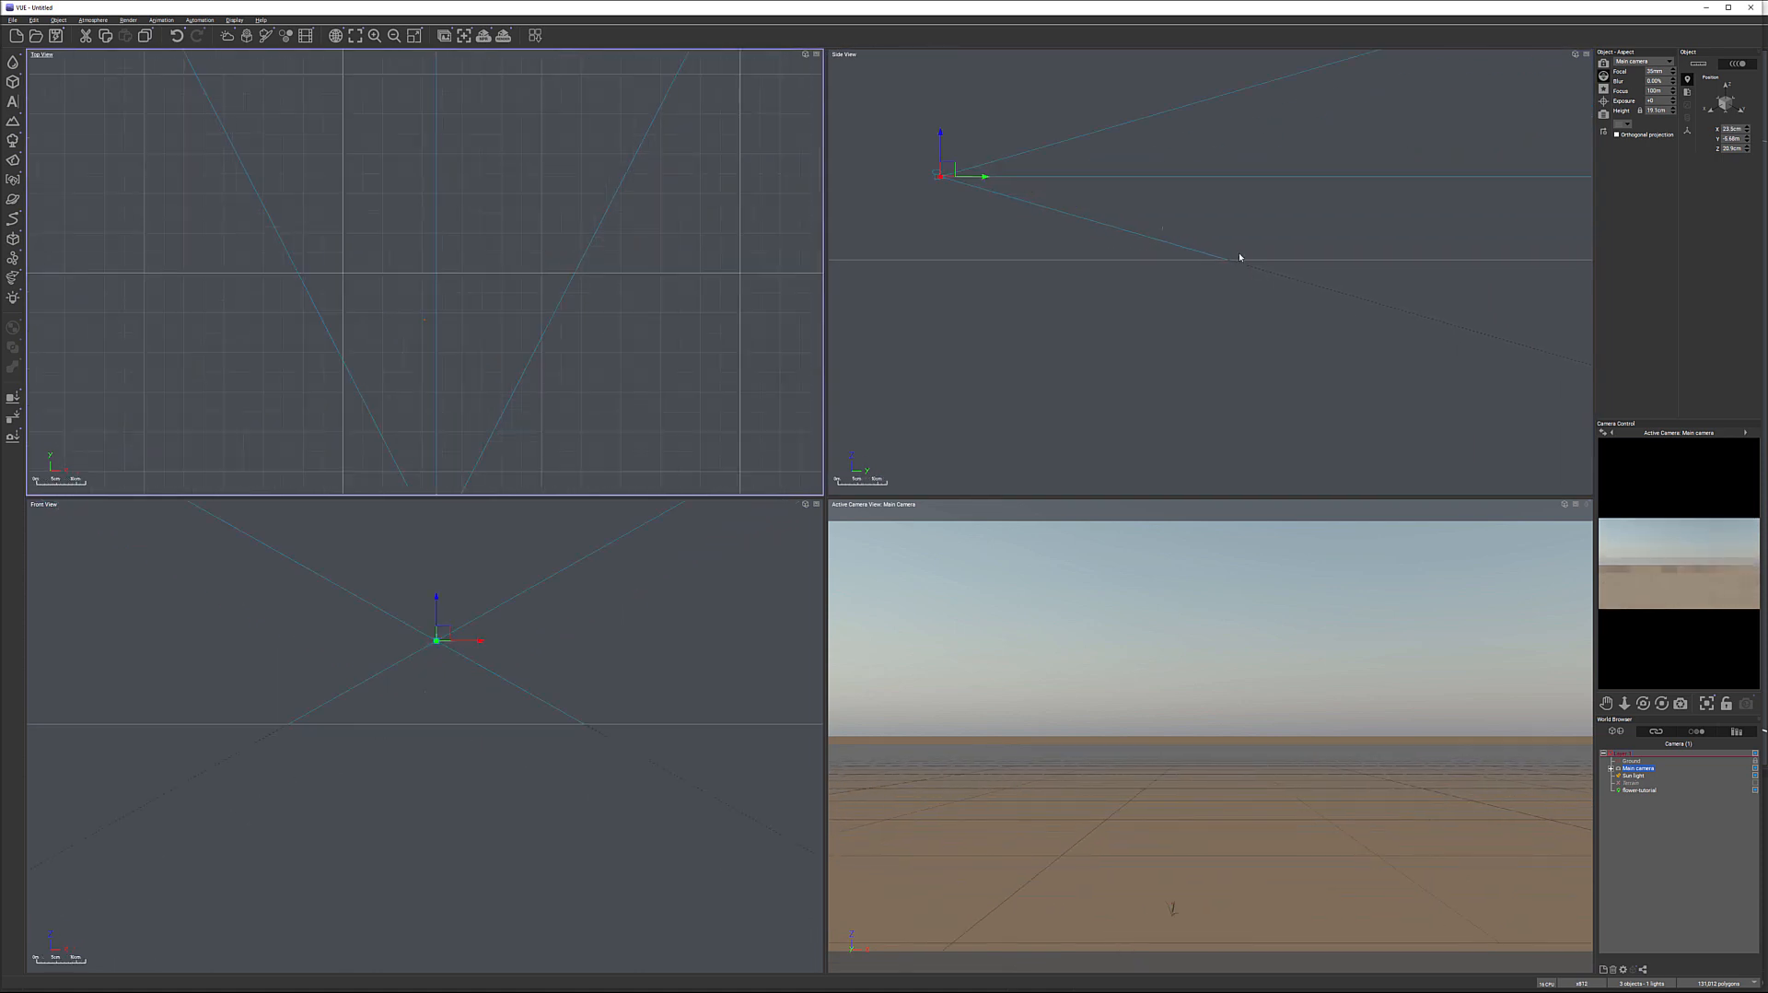
{"action": "left_click_drag", "start_coordinate": [954, 169], "coordinate": [1016, 218]}
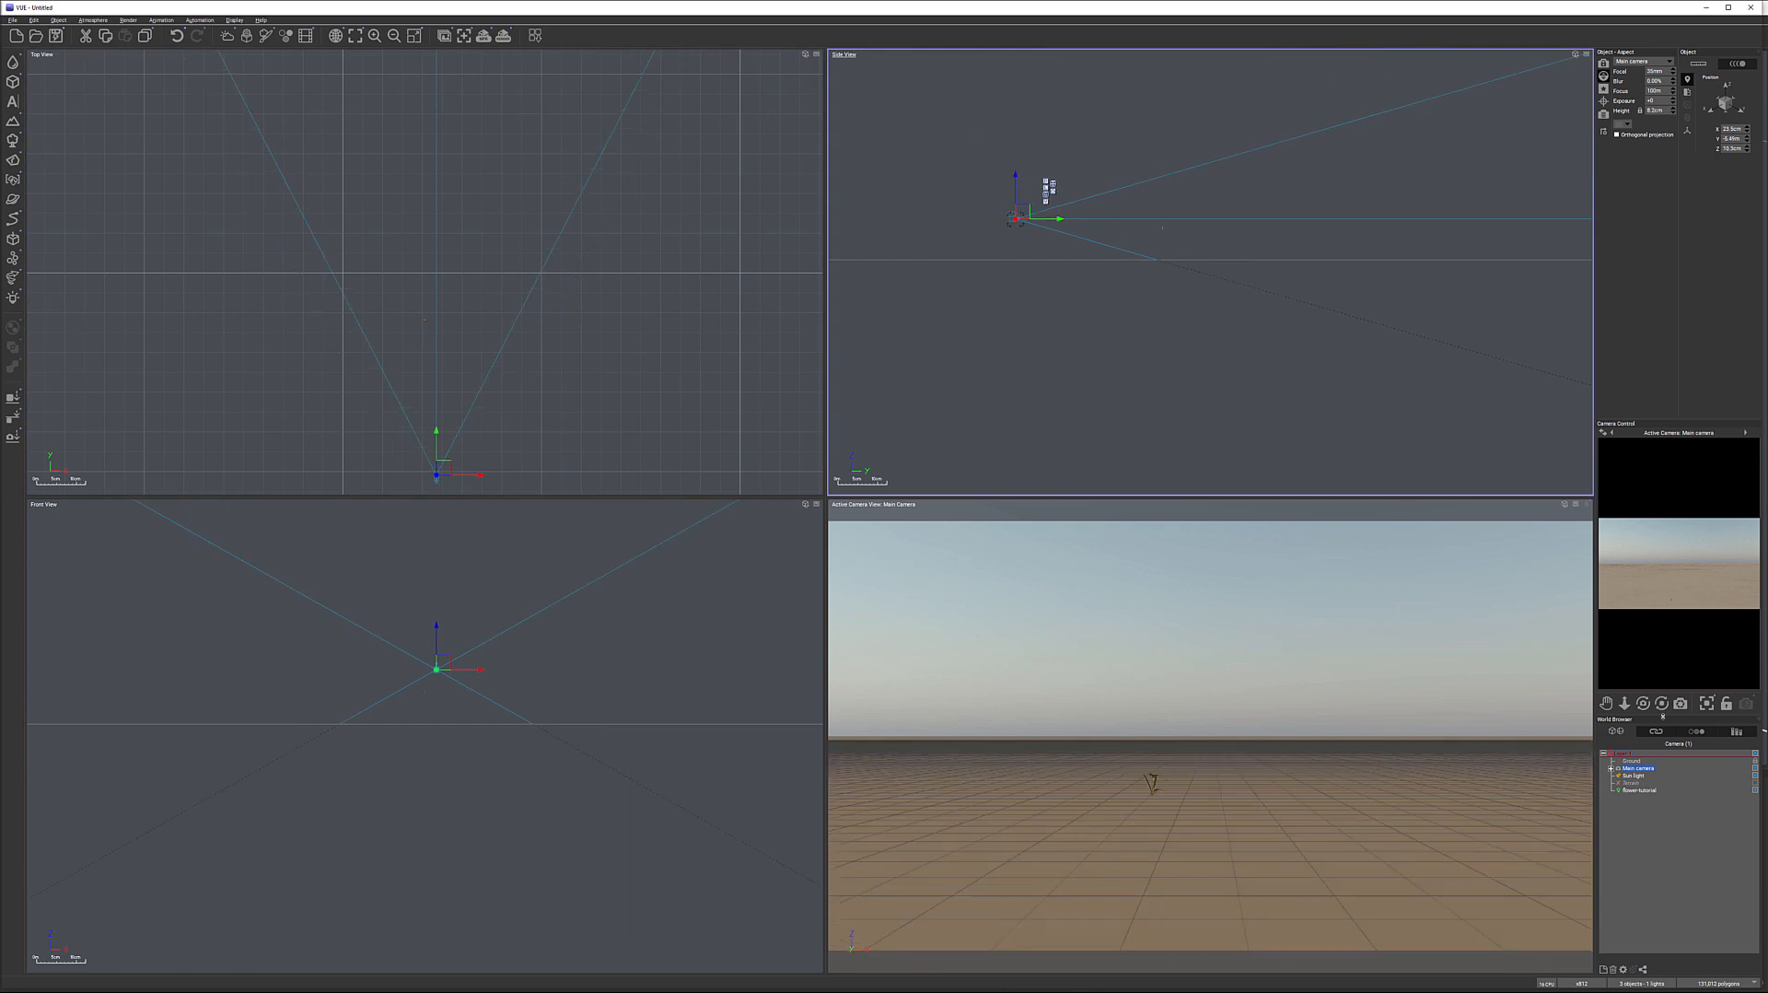
{"action": "left_click_drag", "start_coordinate": [1643, 703], "coordinate": [1640, 727]}
Step: Lower the flower plant so that its base rests on the ground plane
{"action": "left_click", "coordinate": [1160, 225]}
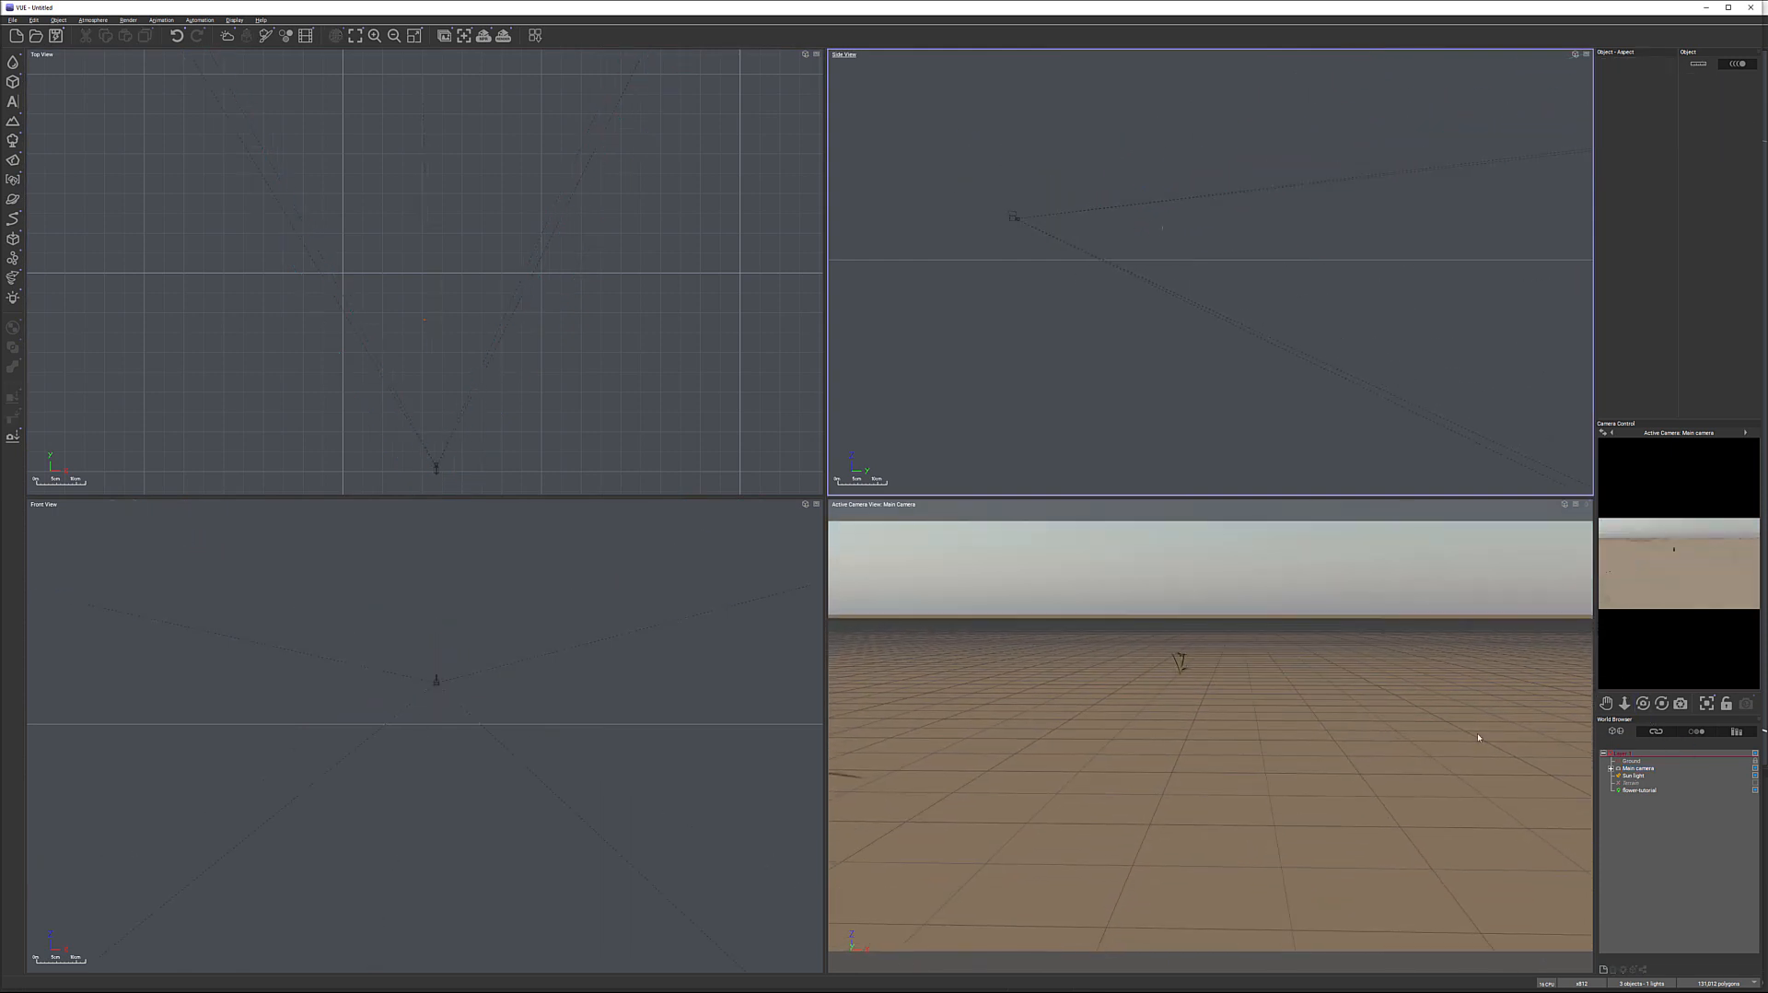
{"action": "left_click", "coordinate": [1640, 790]}
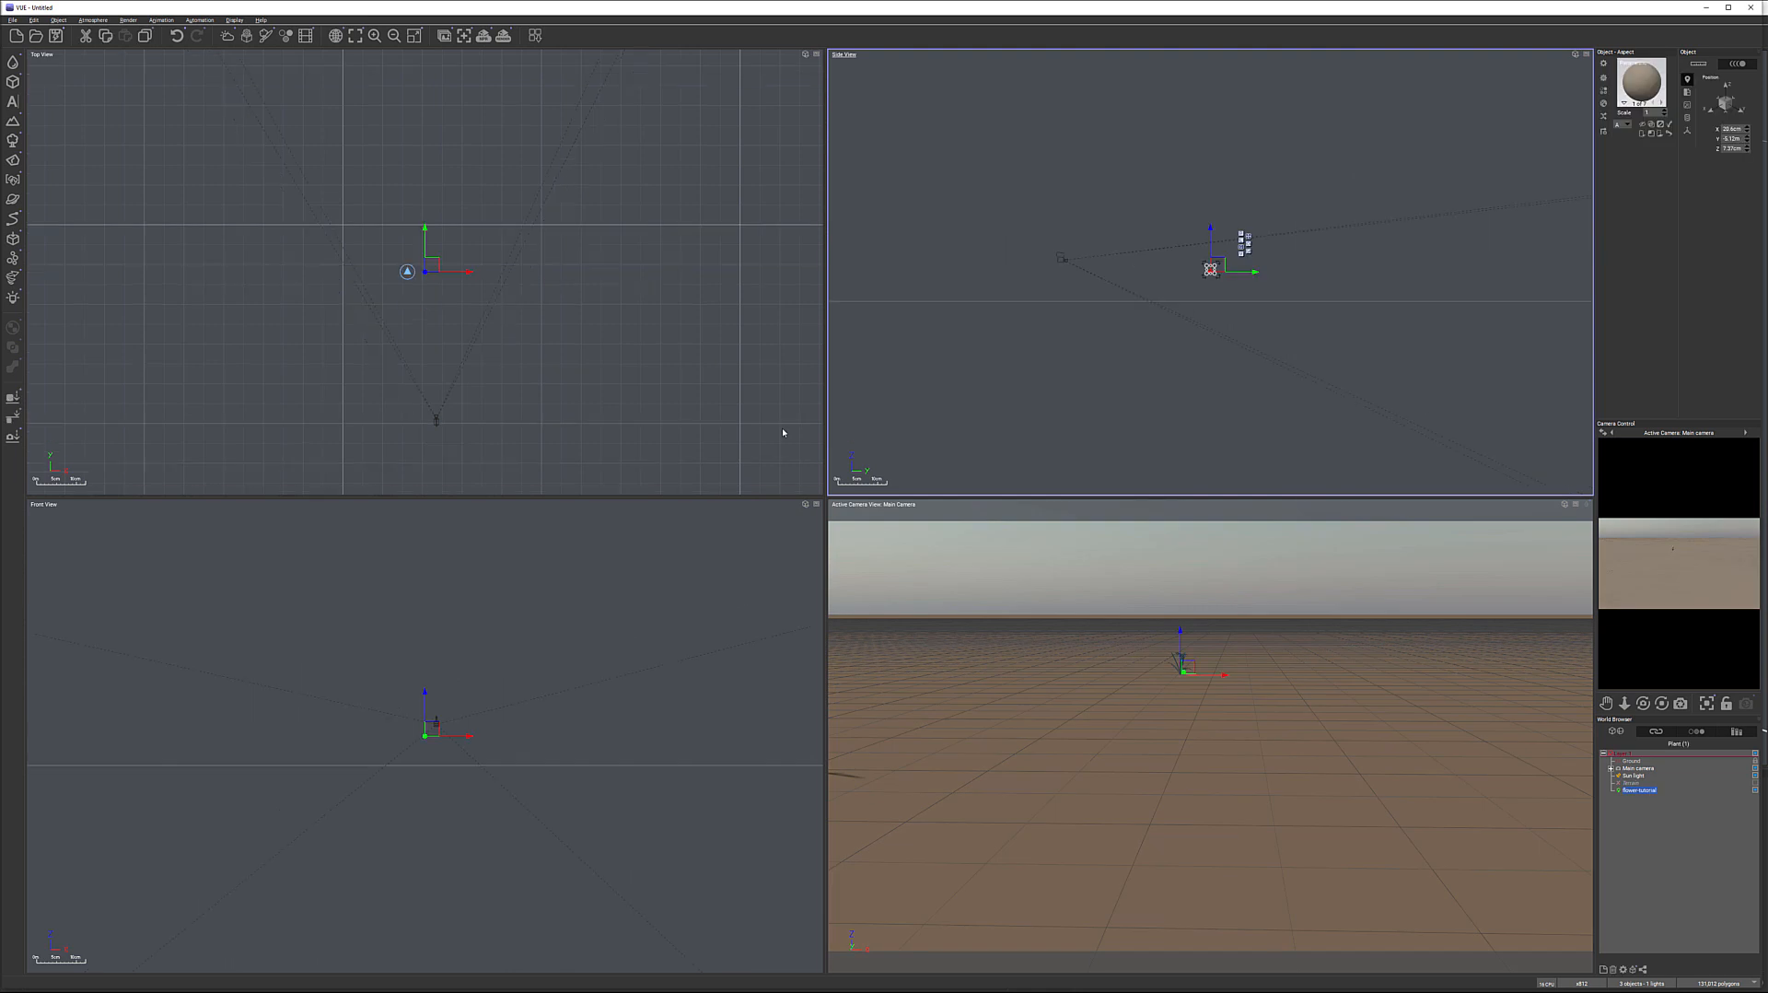
{"action": "left_click", "coordinate": [13, 396]}
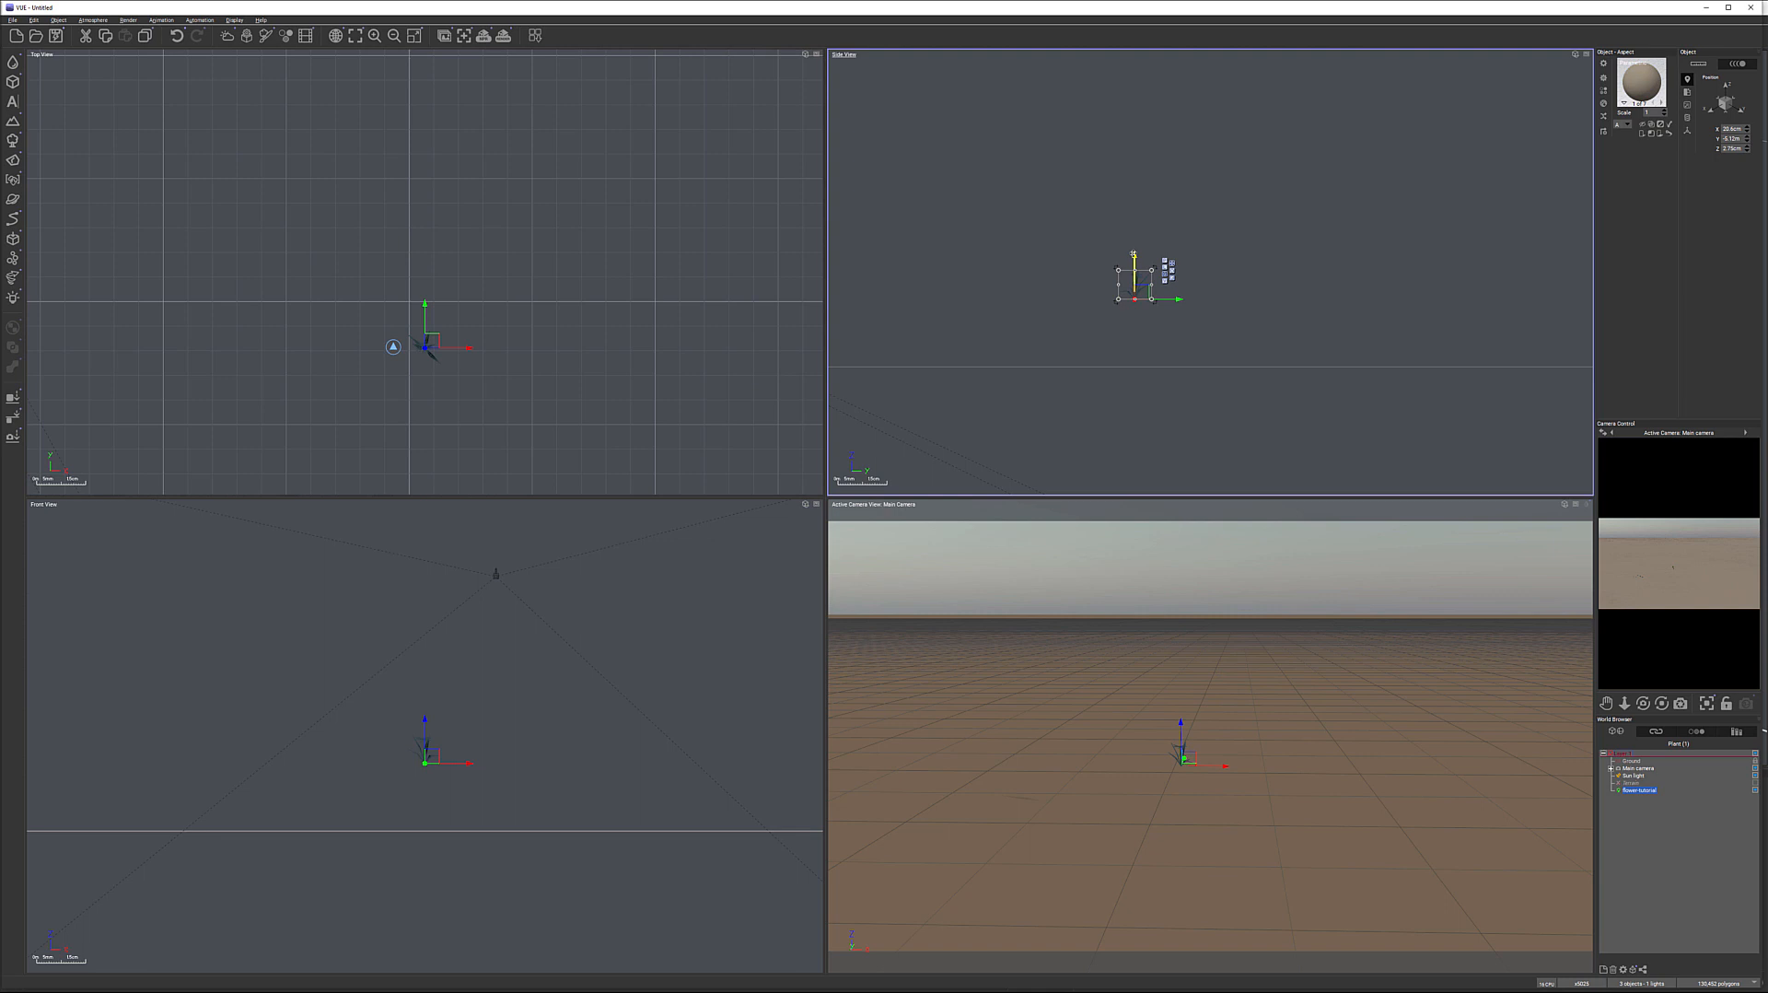
{"action": "left_click_drag", "start_coordinate": [1132, 308], "coordinate": [1134, 324]}
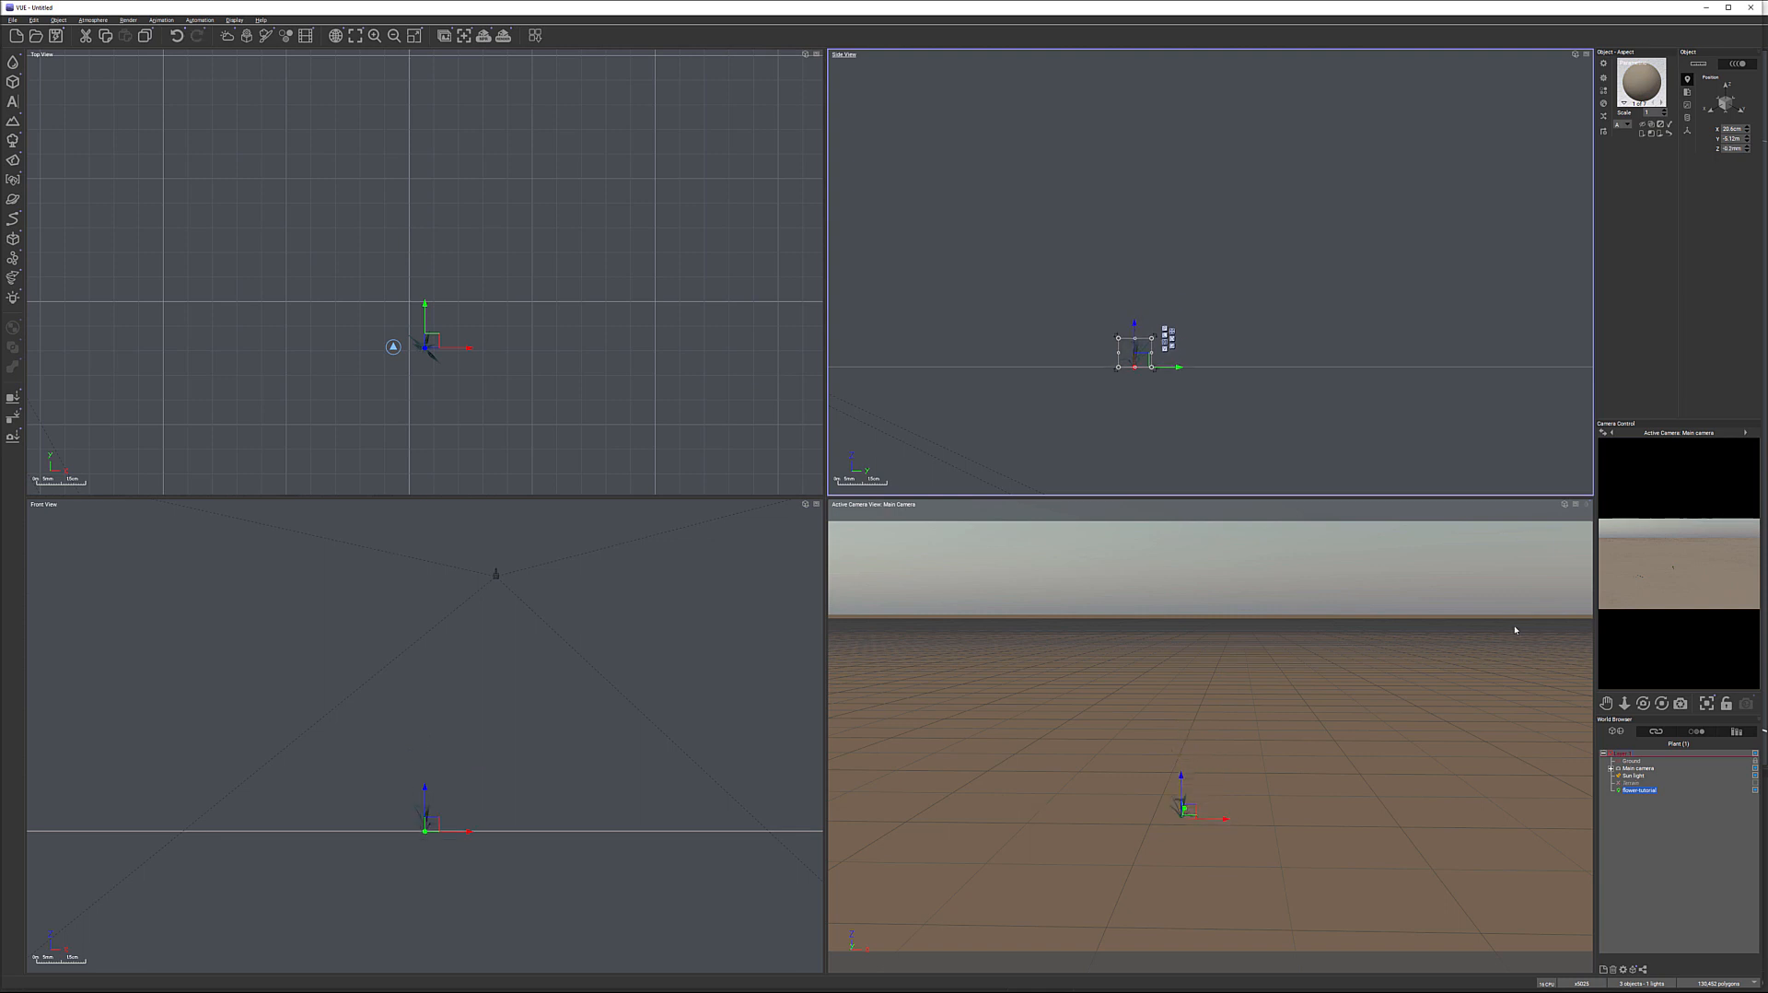
Step: Move the main camera nearer to the flower and shift it sideways to centre the plant in the camera view
{"action": "left_click", "coordinate": [1638, 768]}
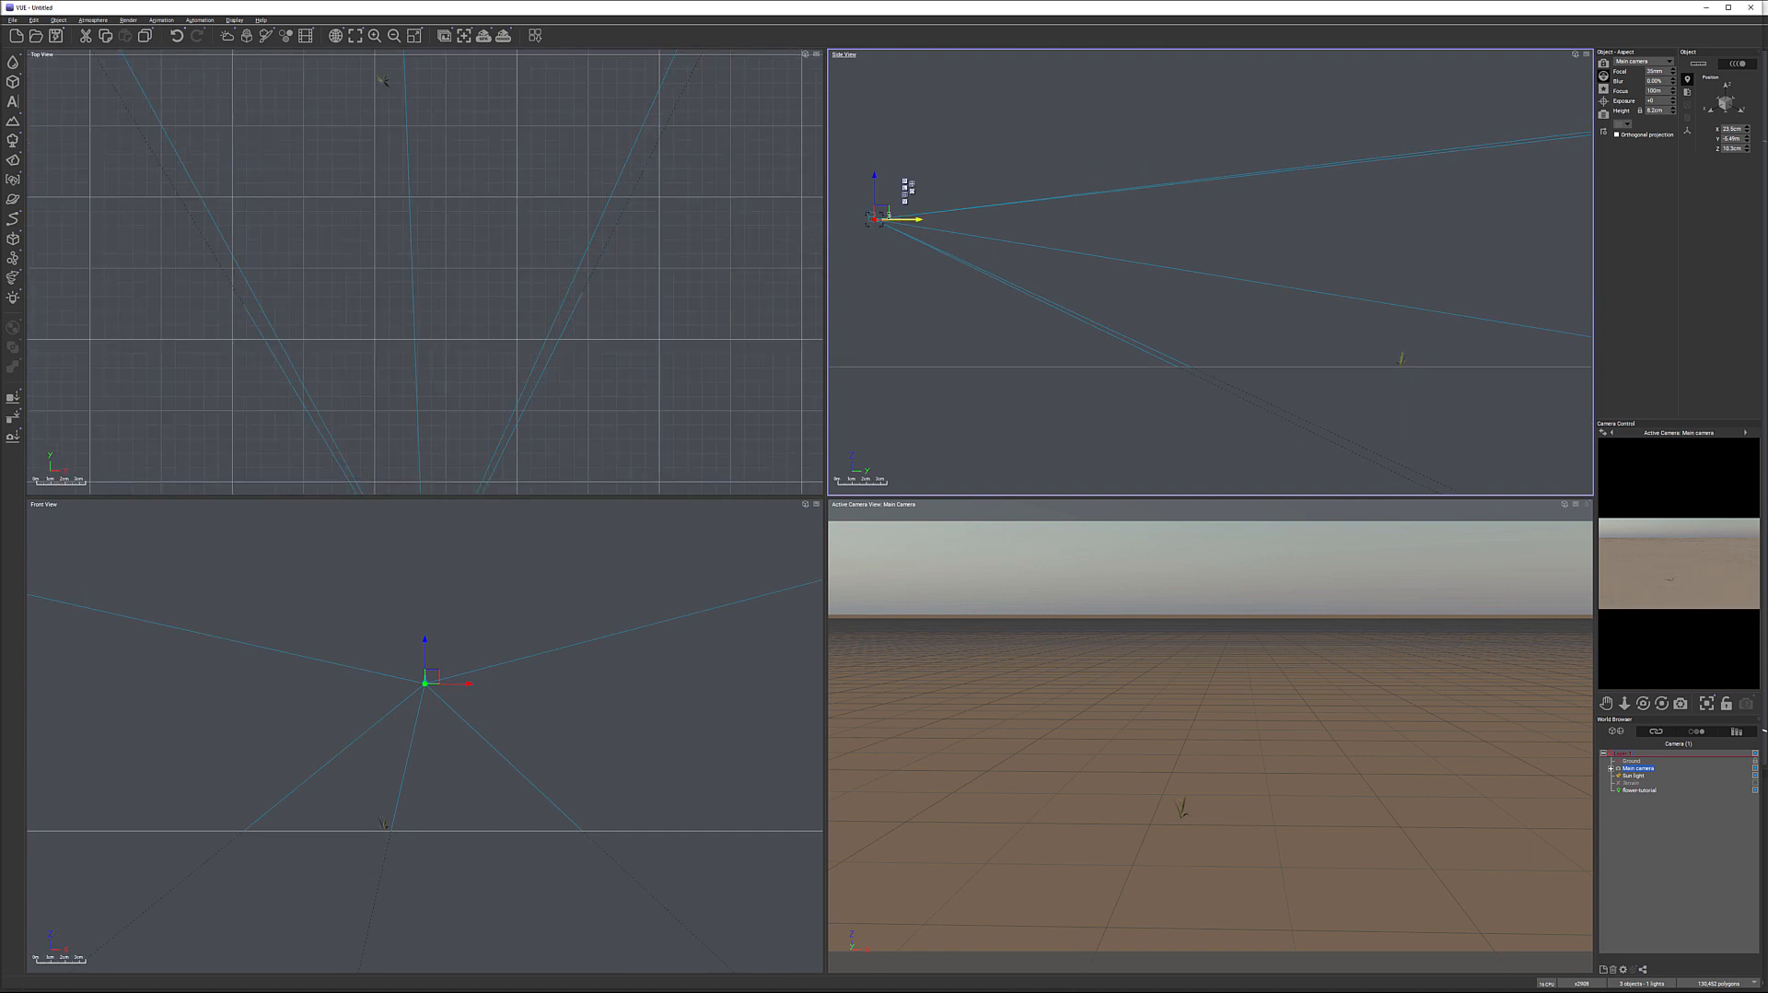
{"action": "left_click_drag", "start_coordinate": [966, 238], "coordinate": [1236, 292]}
{"action": "right_click_drag", "start_coordinate": [306, 250], "coordinate": [450, 408]}
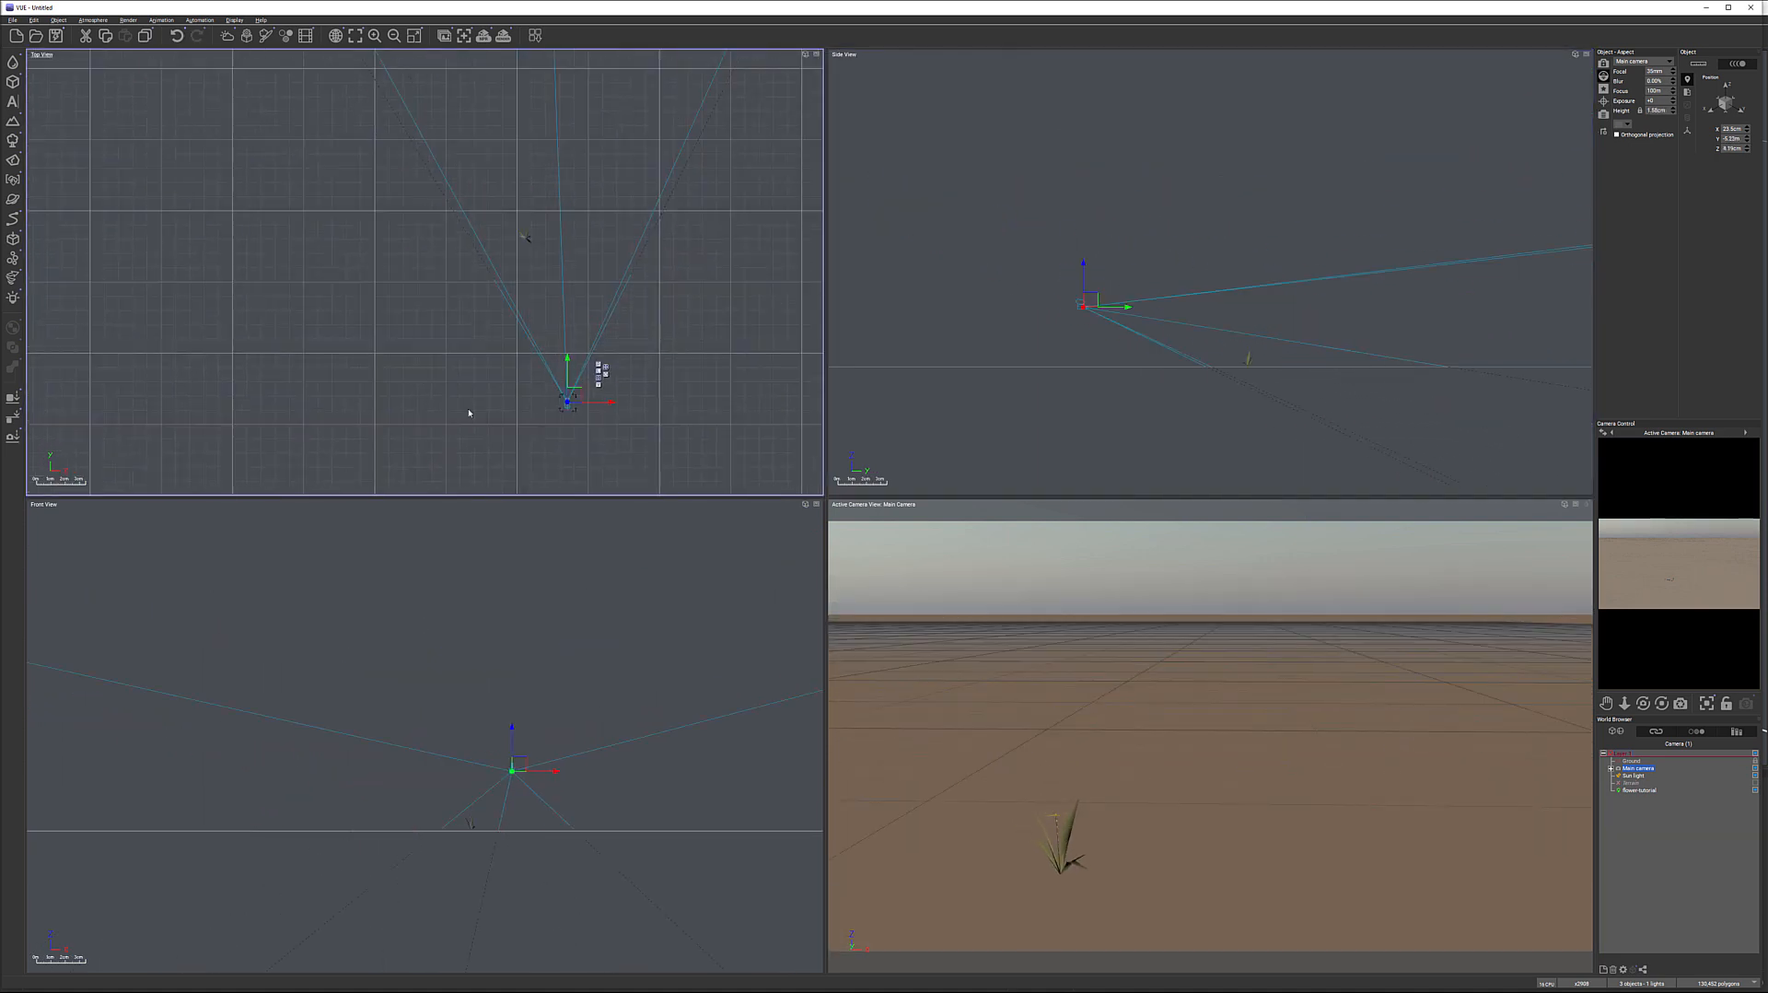
{"action": "left_click_drag", "start_coordinate": [574, 394], "coordinate": [540, 385]}
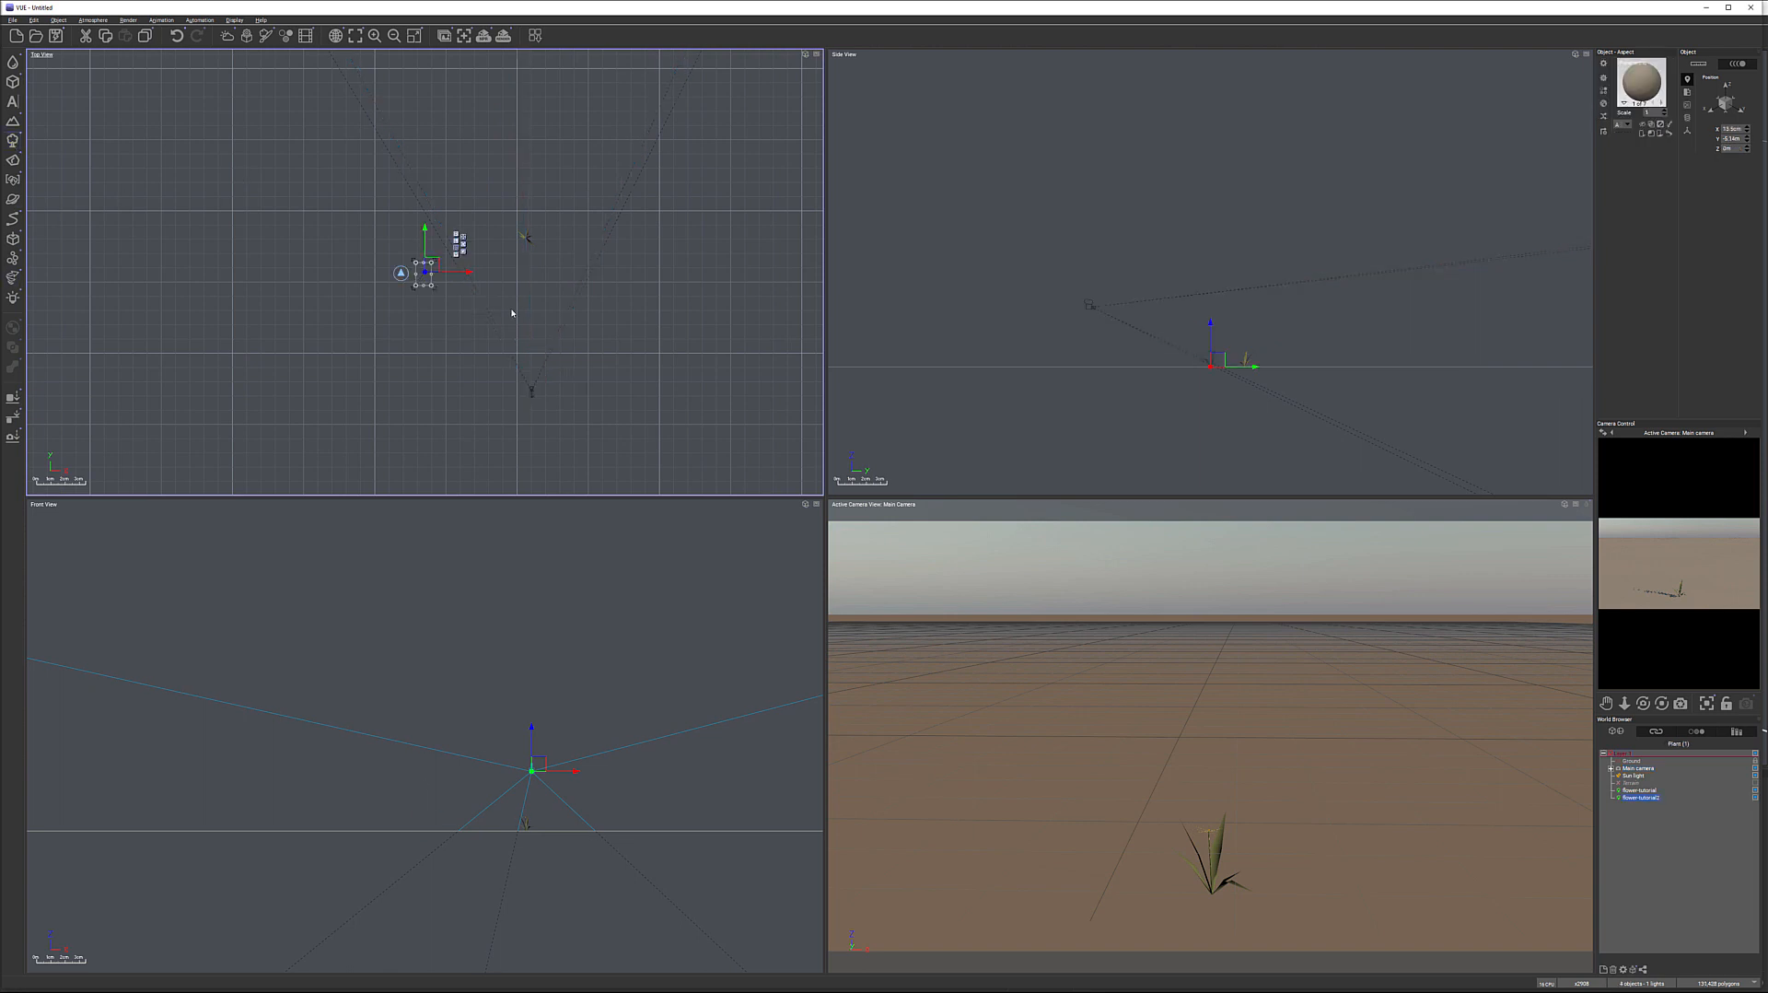
Step: Place three more flower-tutorial plants around the first one within the camera view
{"action": "left_click_drag", "start_coordinate": [436, 260], "coordinate": [509, 218]}
{"action": "left_click", "coordinate": [20, 162]}
{"action": "left_click_drag", "start_coordinate": [433, 265], "coordinate": [540, 217]}
{"action": "left_click", "coordinate": [13, 141]}
{"action": "left_click_drag", "start_coordinate": [432, 265], "coordinate": [564, 249]}
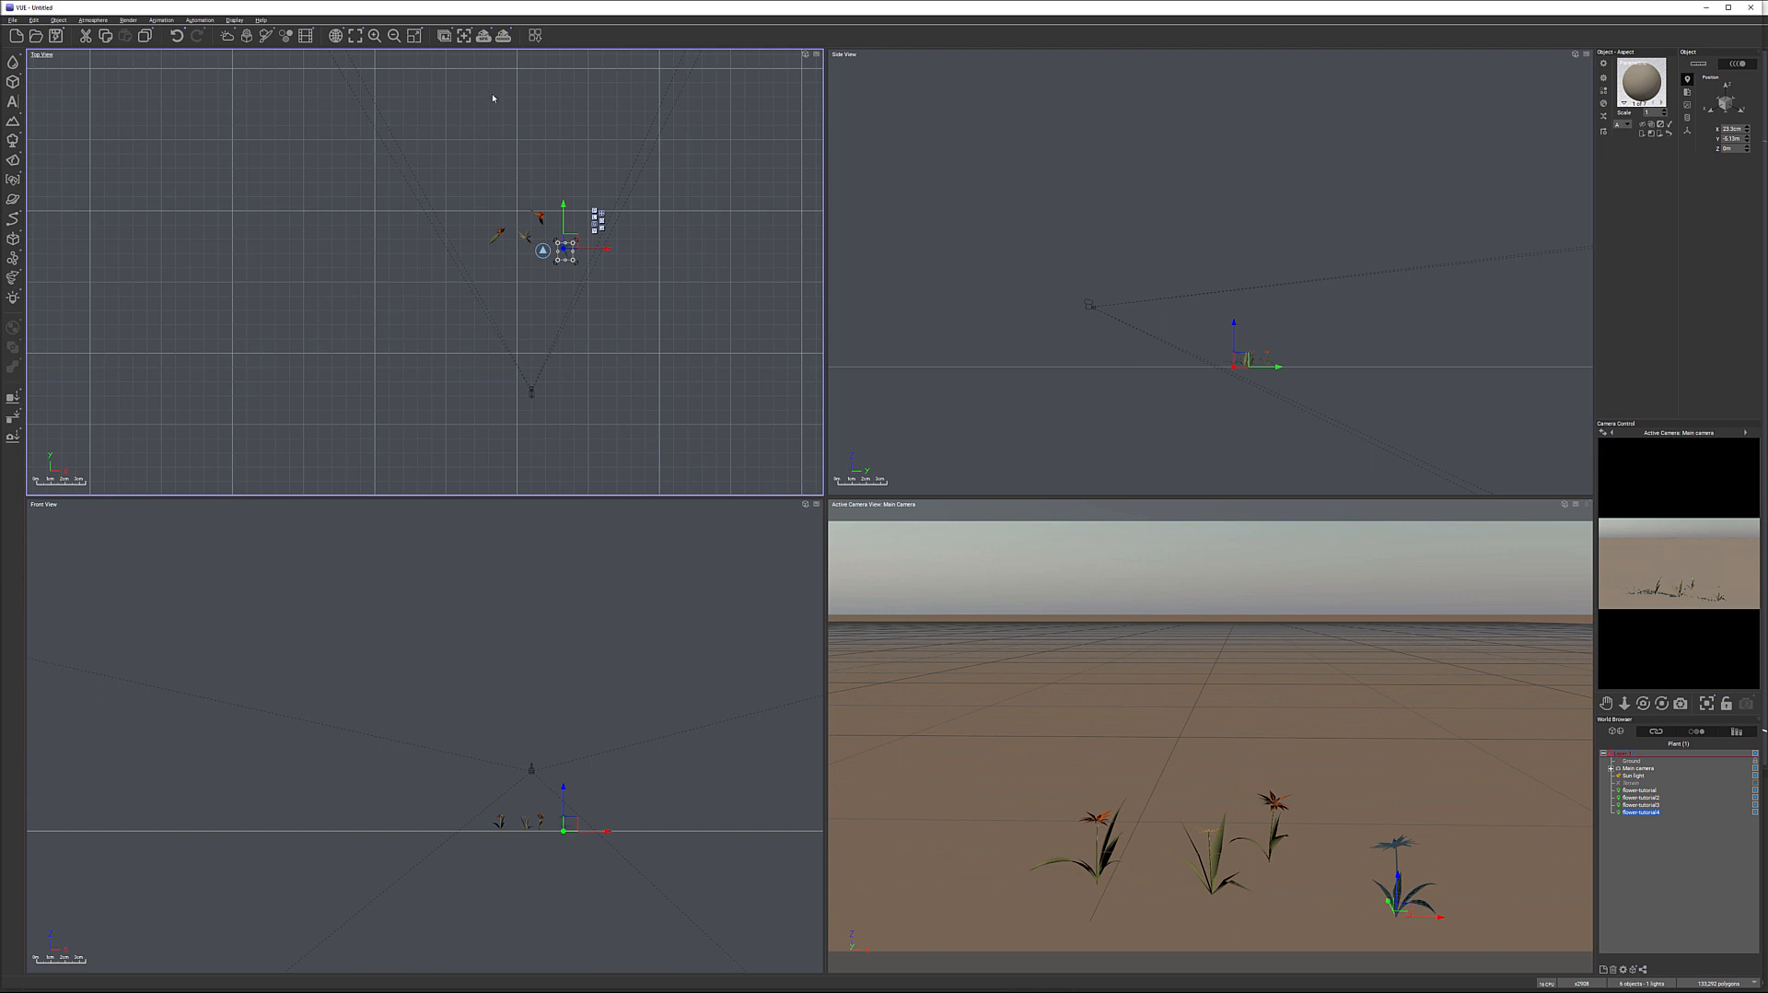
Step: Render the four flowers with the current render options and dismiss the picture
{"action": "left_click", "coordinate": [504, 35]}
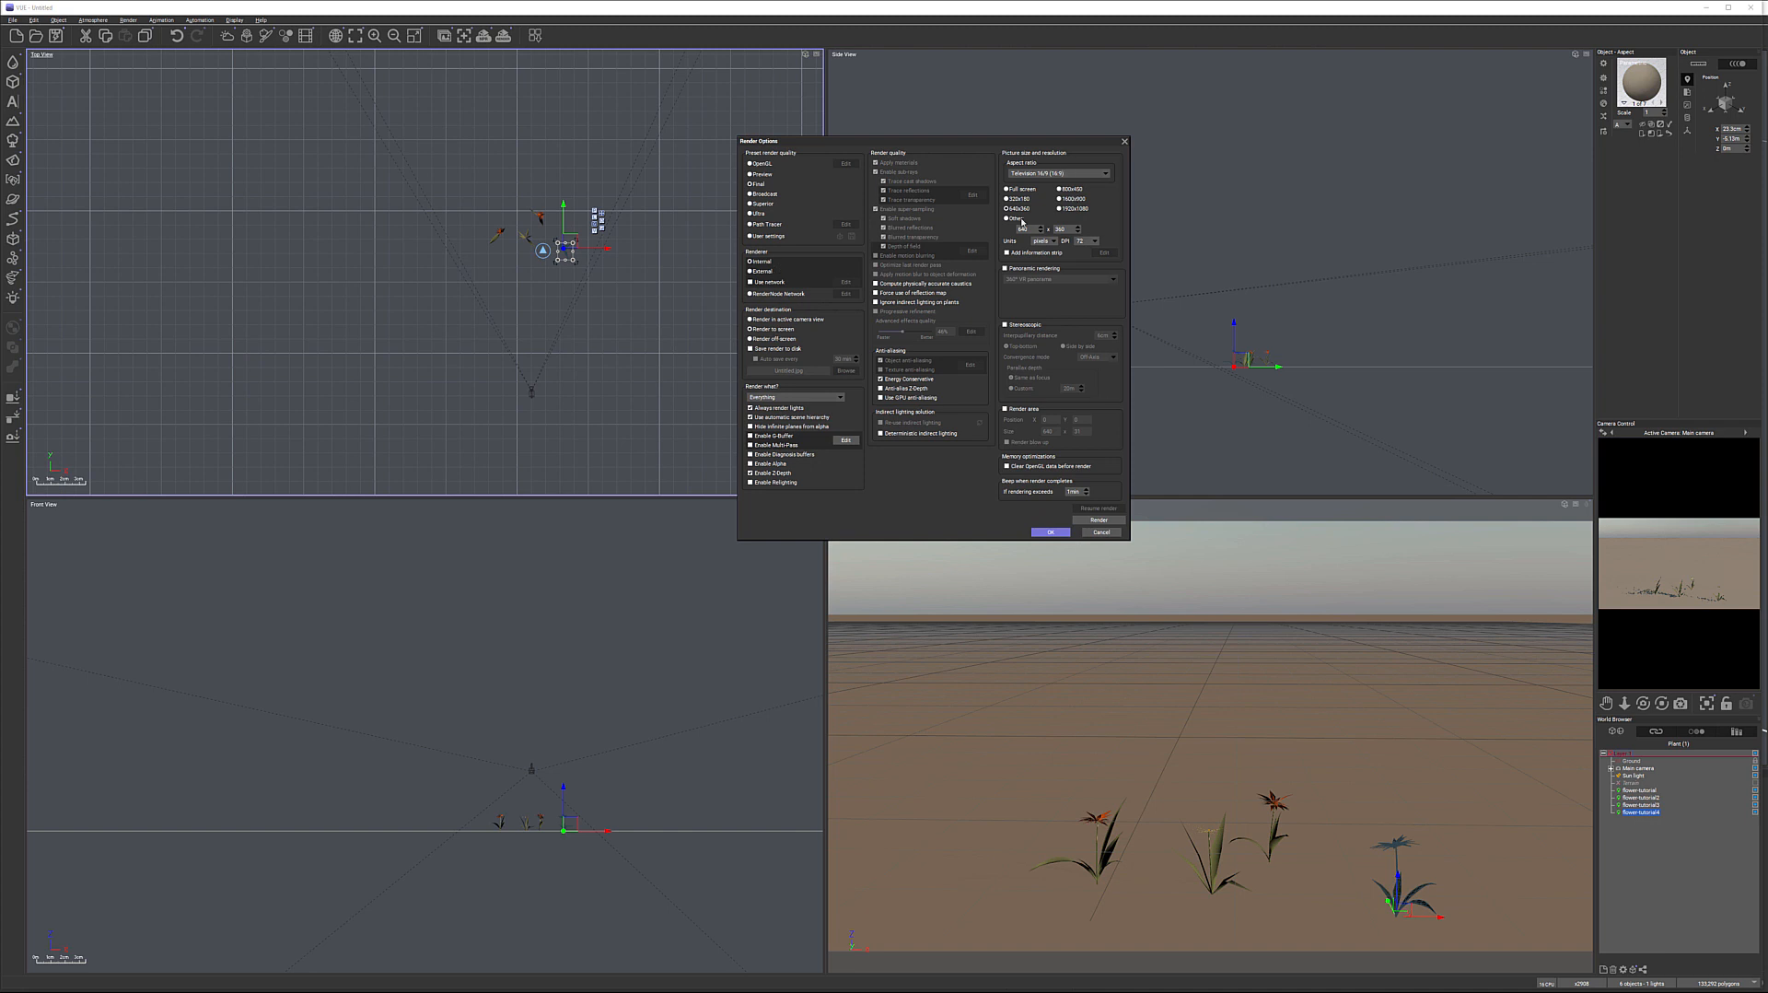
{"action": "left_click", "coordinate": [1050, 531]}
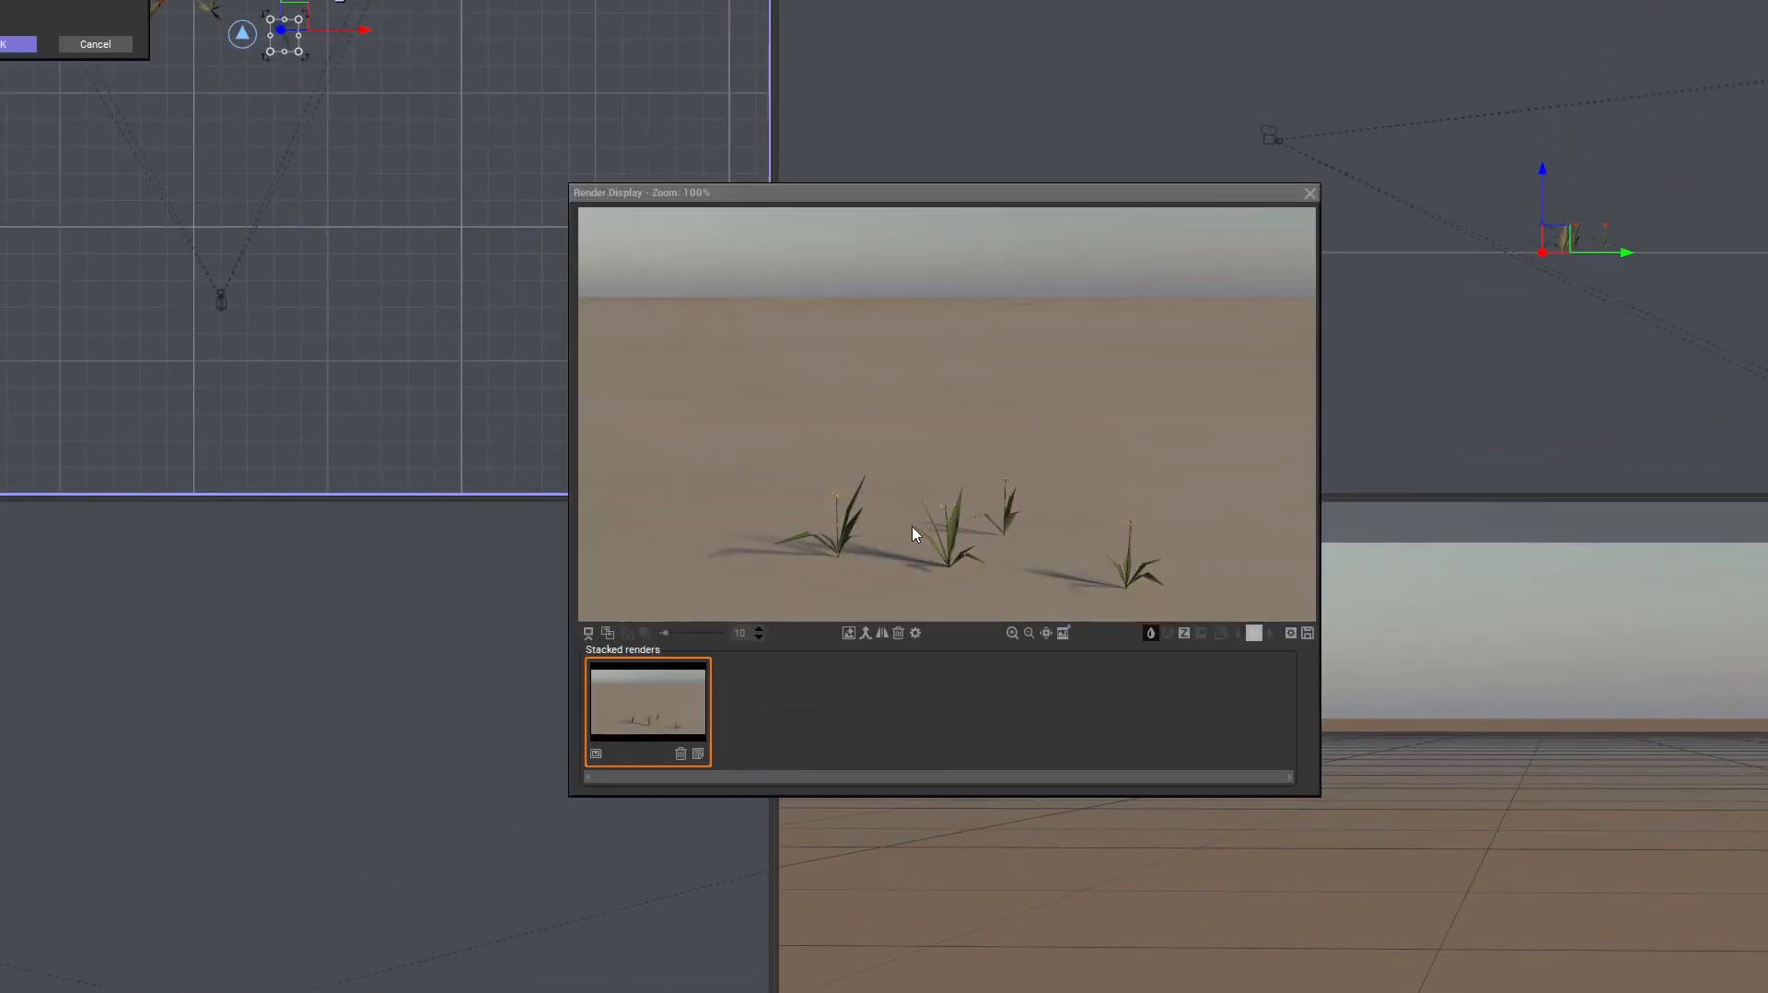
{"action": "left_click", "coordinate": [1310, 194]}
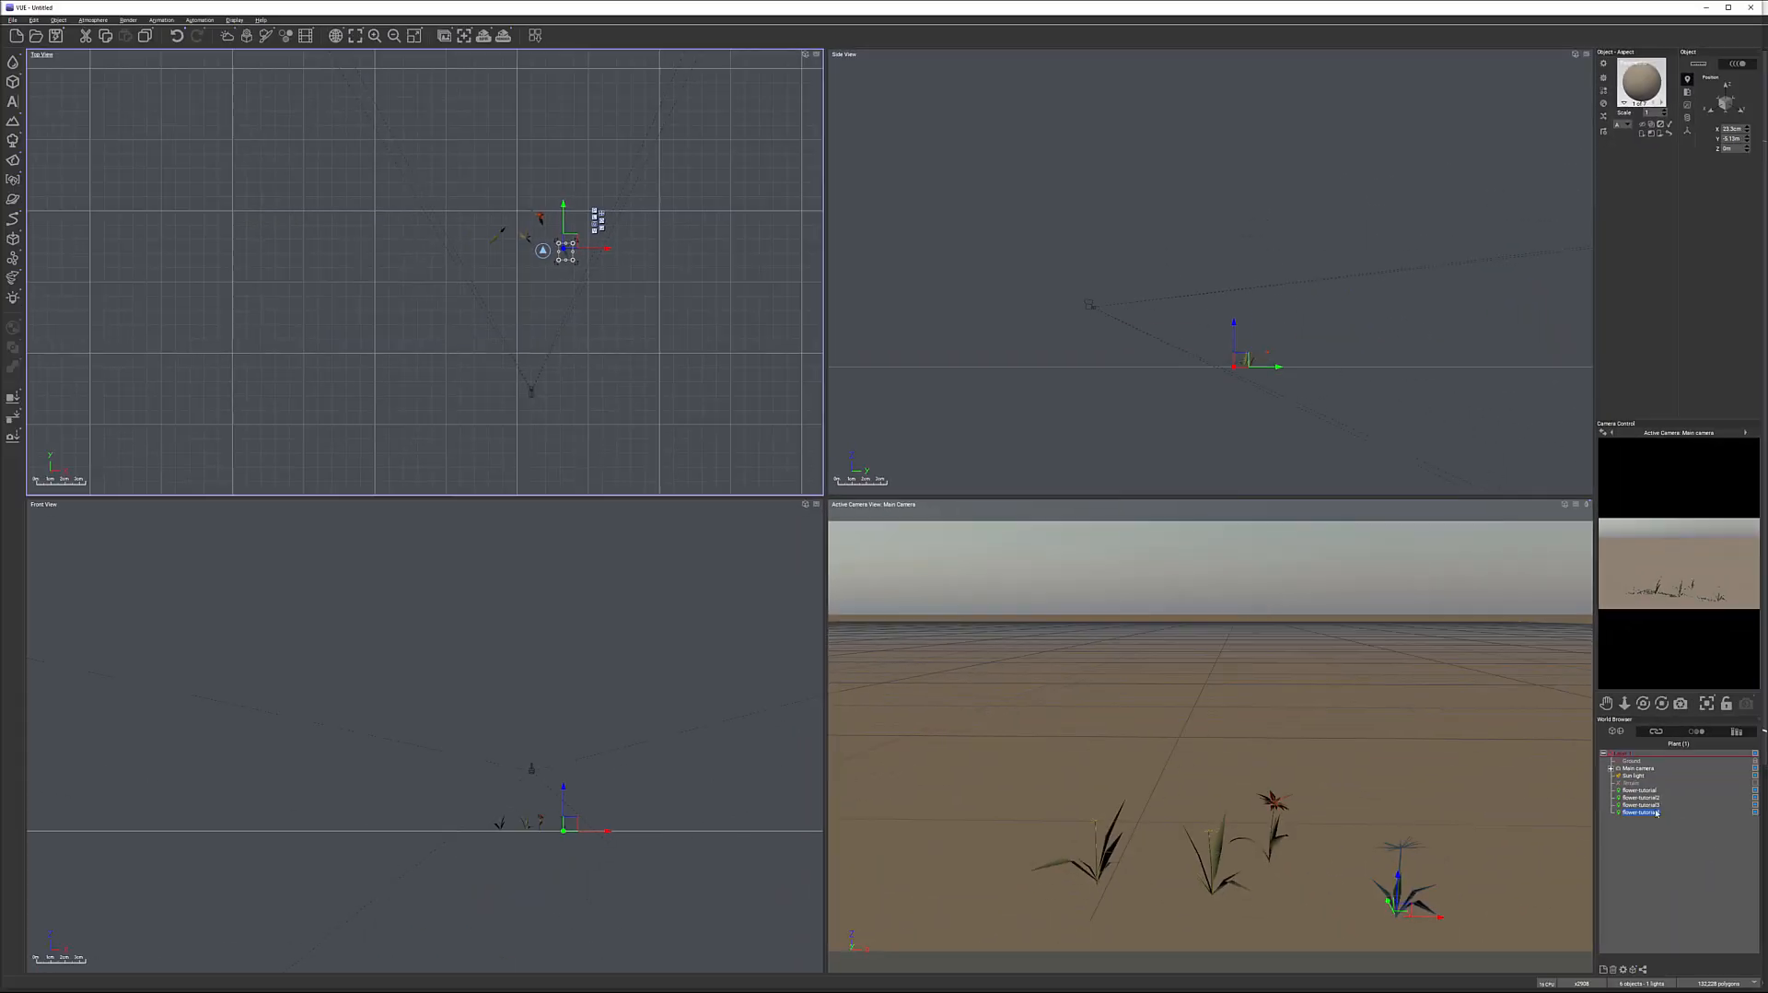
Step: Delete all four flower plants and make the hidden terrain visible and selected again
{"action": "left_click", "coordinate": [1638, 812], "text": "shift"}
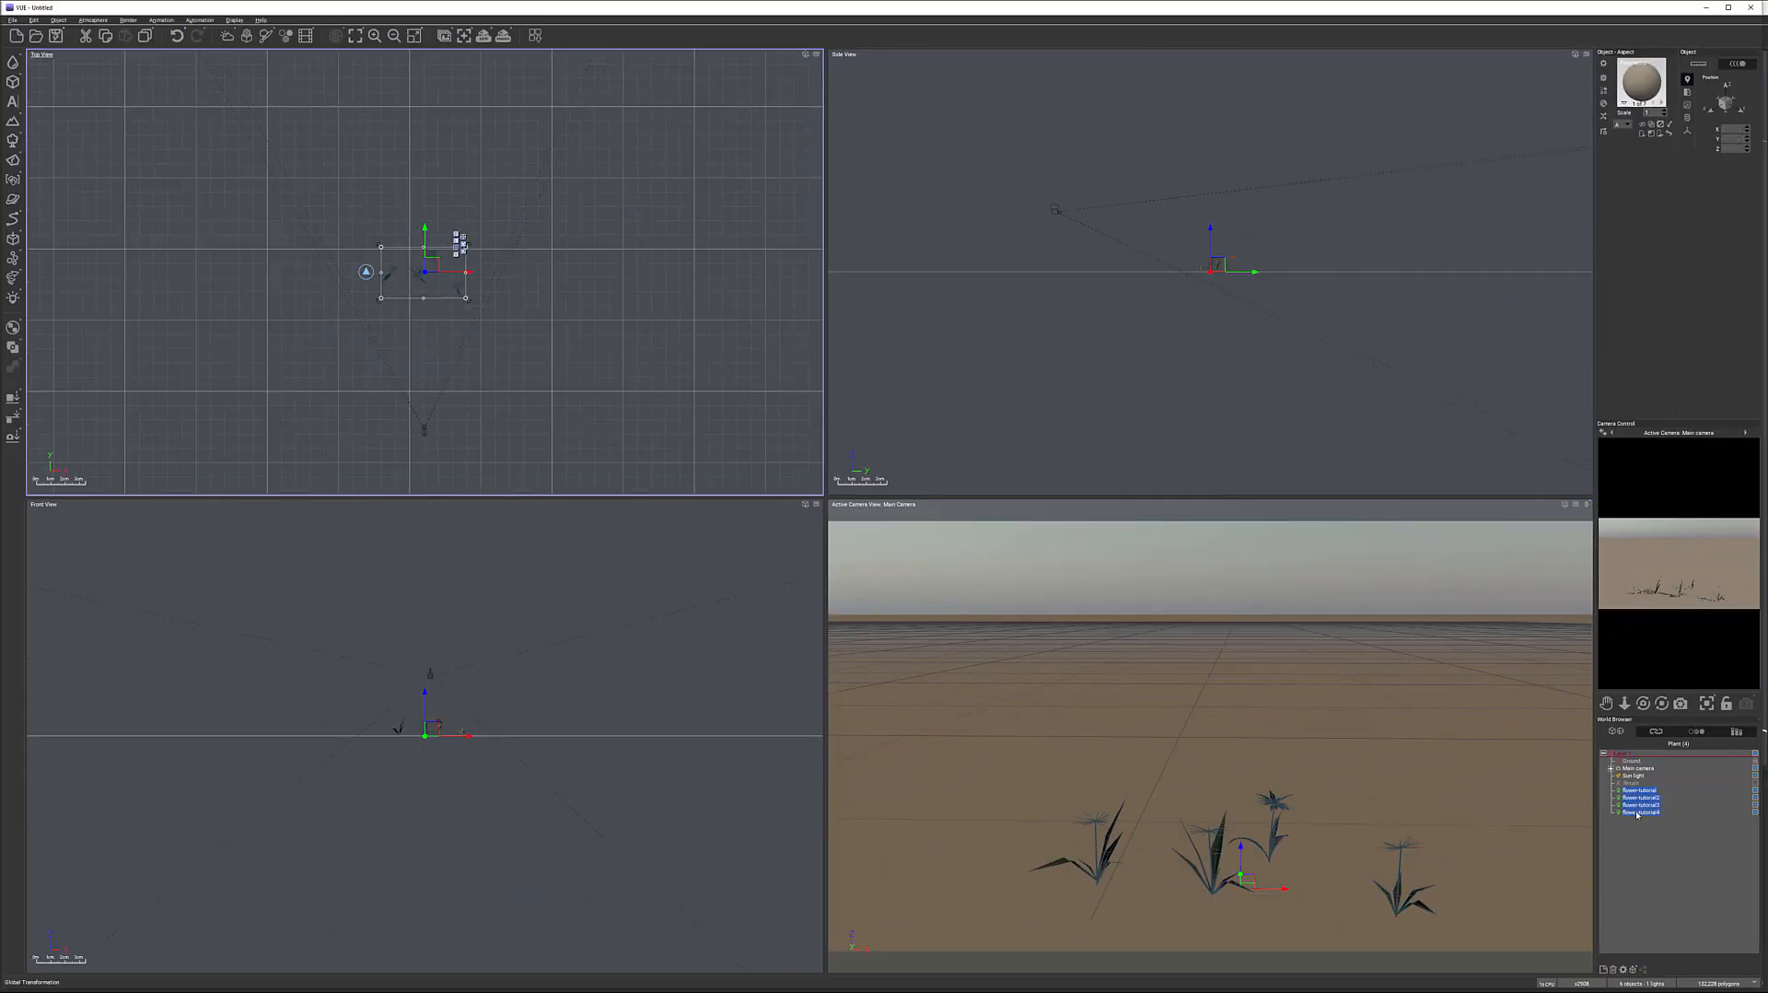
{"action": "key", "text": "Delete"}
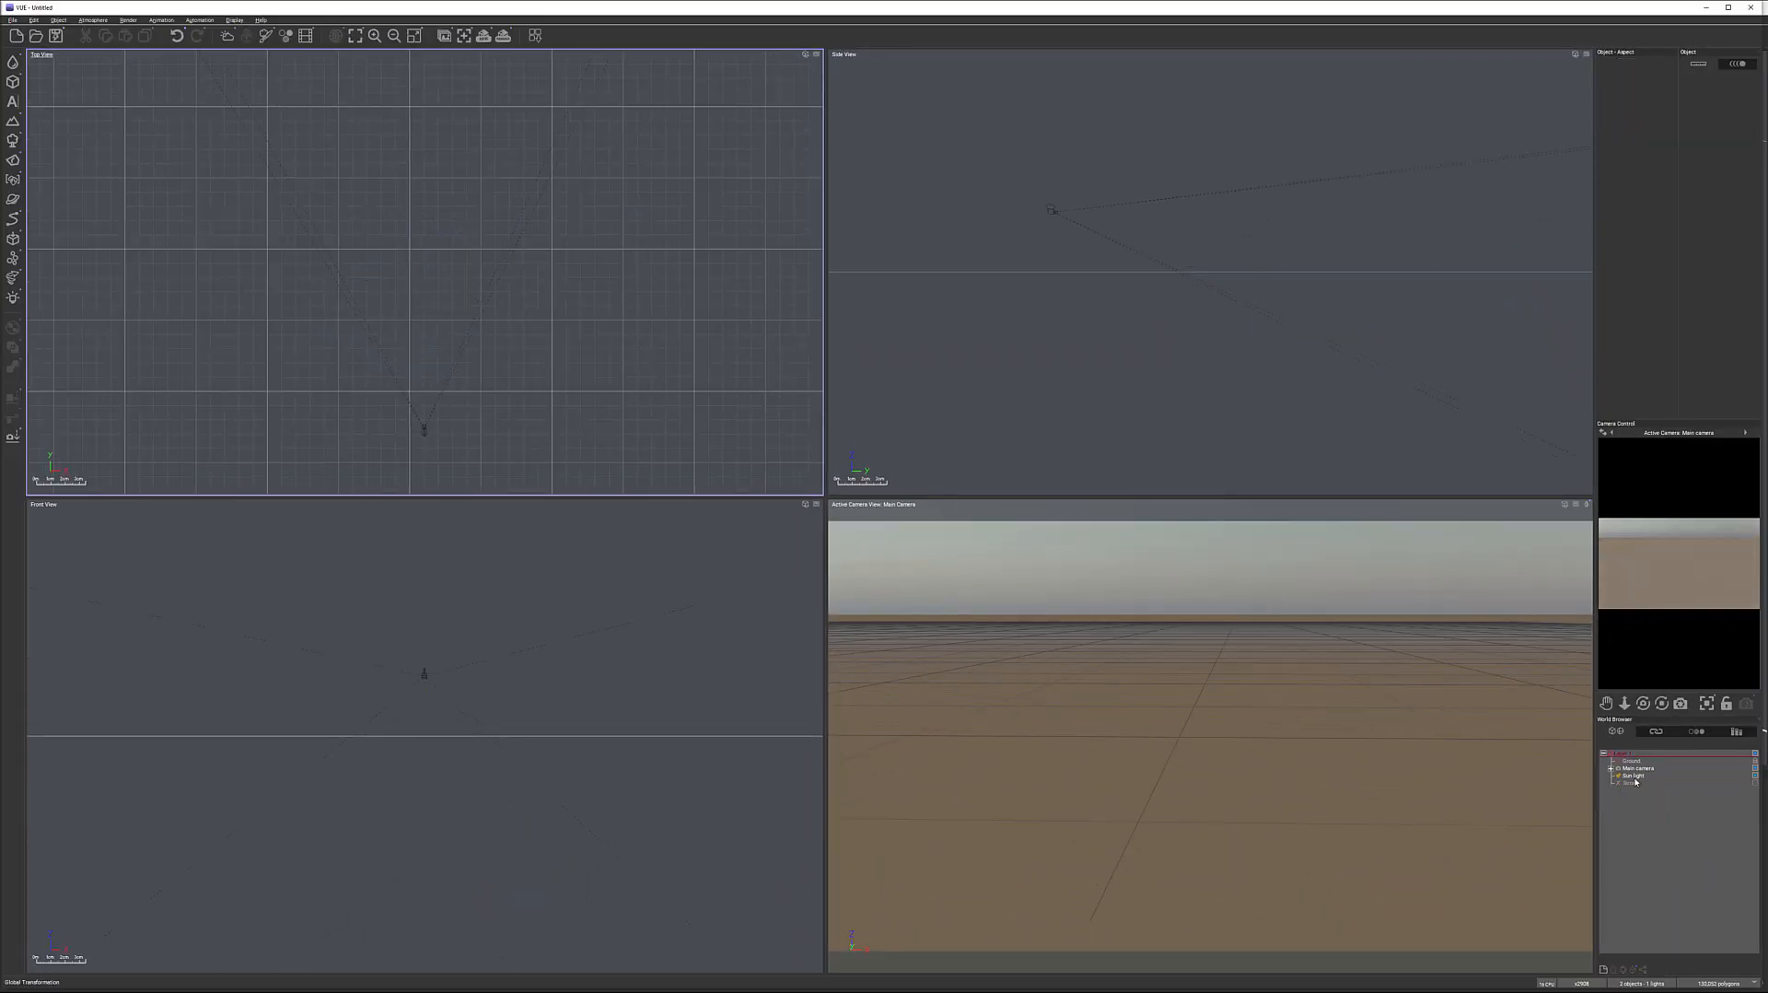
{"action": "left_click", "coordinate": [1628, 783]}
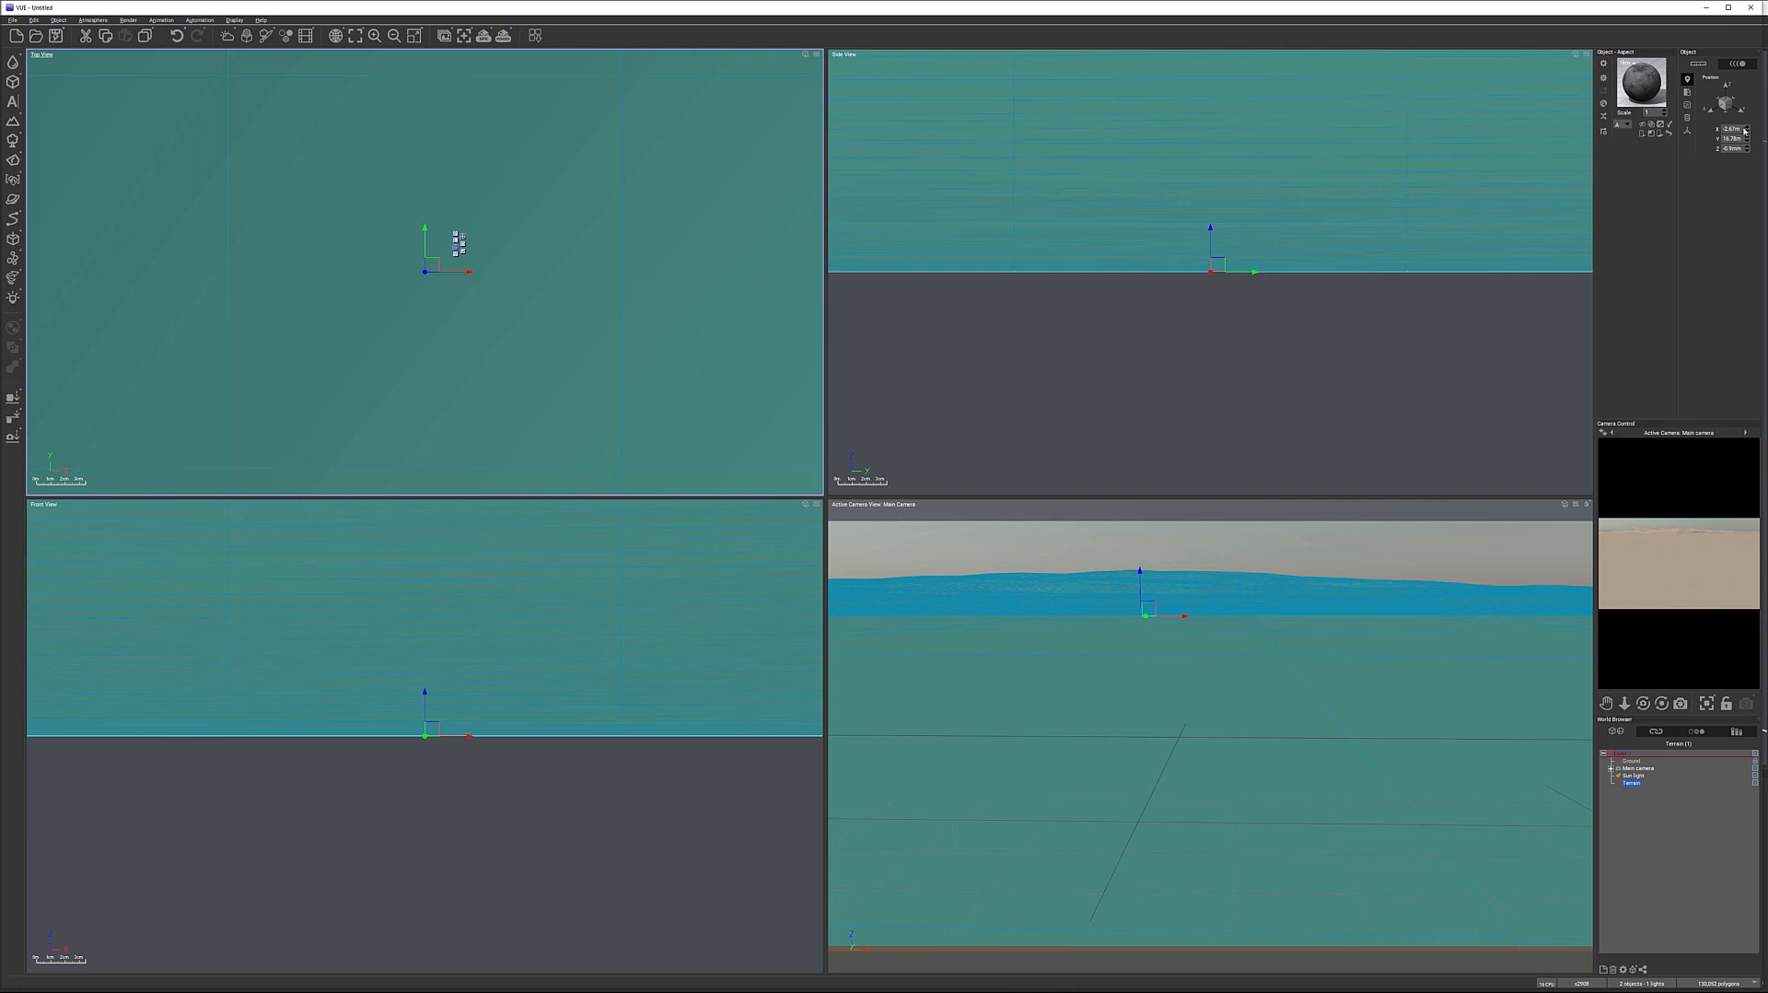
Step: Set the terrain's horizontal size to 10 m
{"action": "left_click", "coordinate": [1687, 105]}
{"action": "type", "text": "10"}
{"action": "key", "text": "Return"}
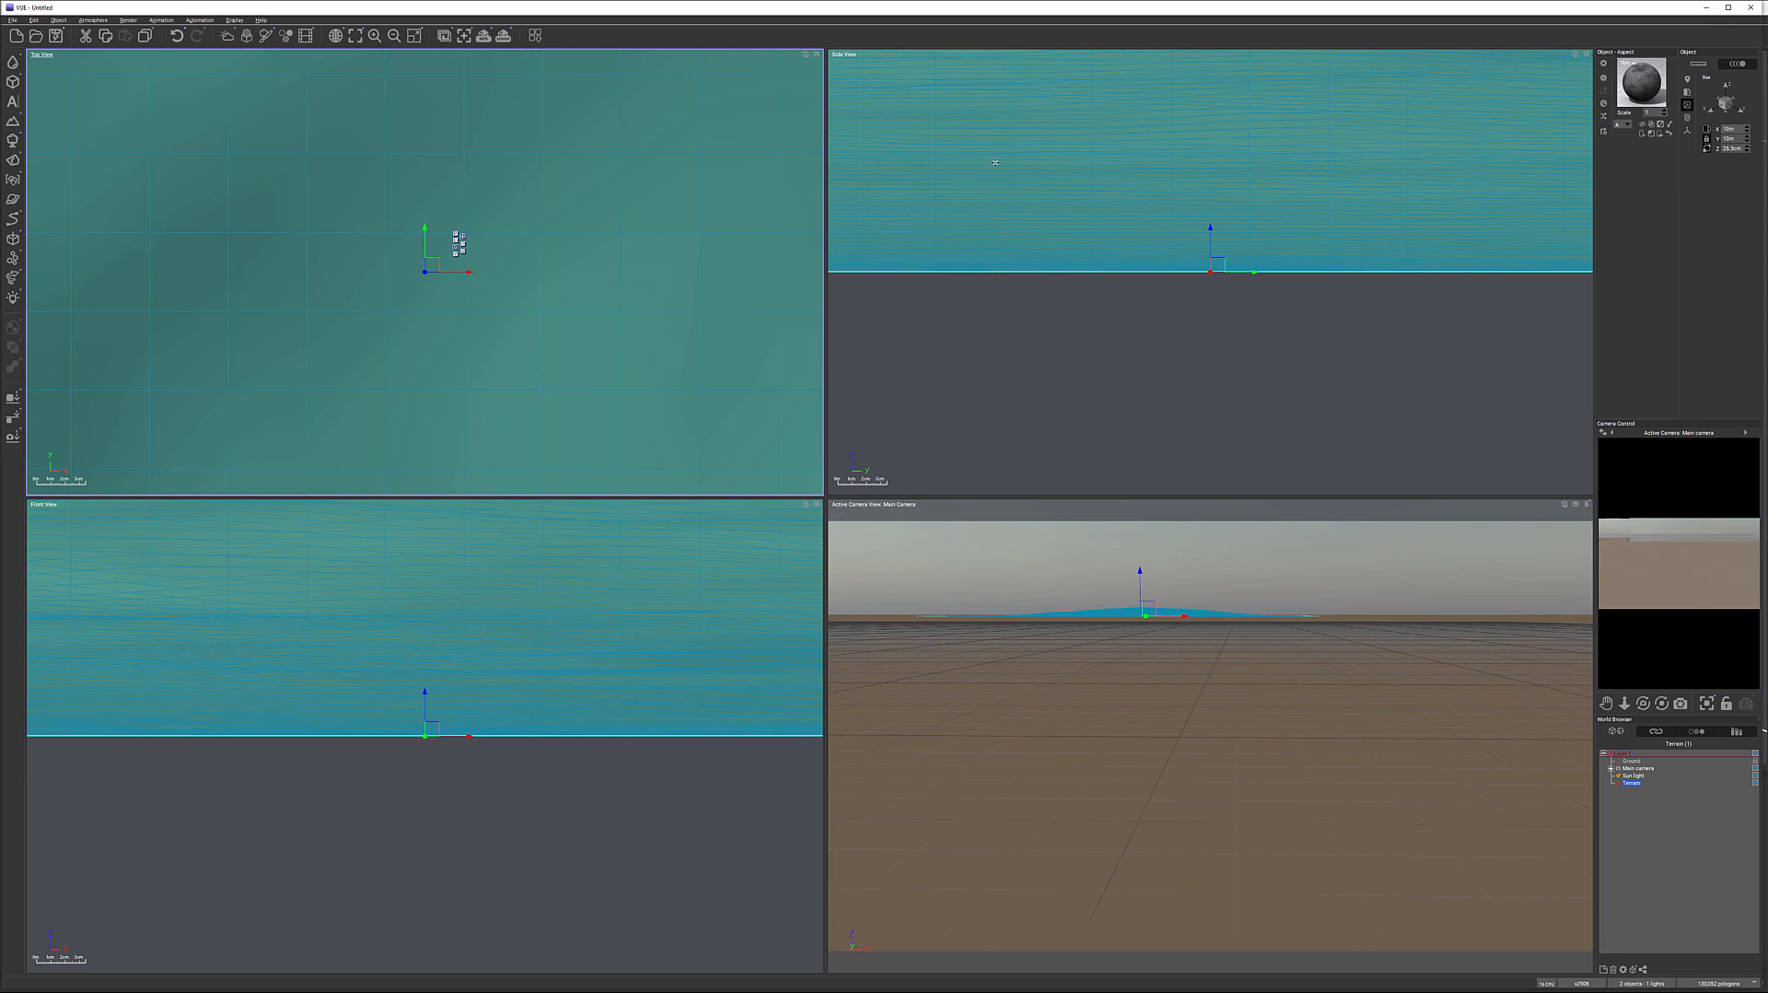
Step: Open the terrain's material for editing and add a new layer of the EcoSystem/Particles type
{"action": "right_click_drag", "start_coordinate": [1087, 245], "coordinate": [1255, 341]}
{"action": "scroll", "coordinate": [1255, 341], "scroll_direction": "down", "scroll_amount": 2}
{"action": "scroll", "coordinate": [1255, 341], "scroll_direction": "down", "scroll_amount": 10}
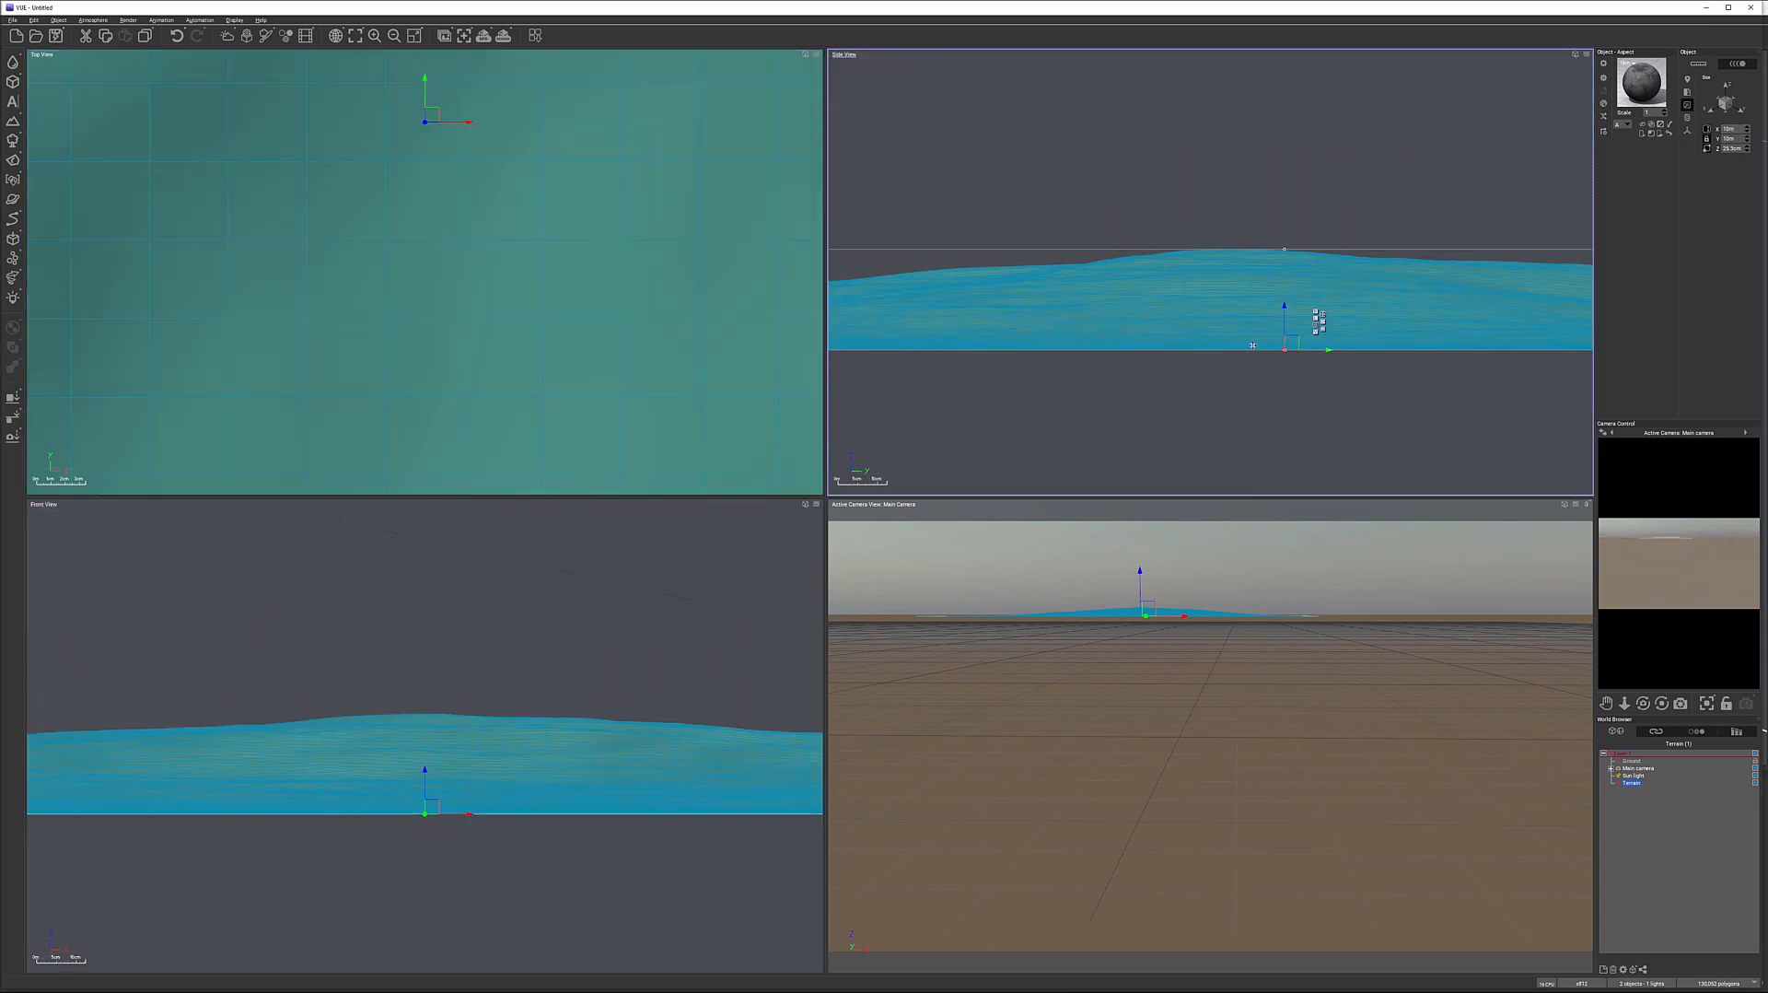
{"action": "scroll", "coordinate": [1264, 362], "scroll_direction": "down", "scroll_amount": 3}
{"action": "scroll", "coordinate": [1264, 363], "scroll_direction": "up", "scroll_amount": 2}
{"action": "double_click", "coordinate": [1637, 97]}
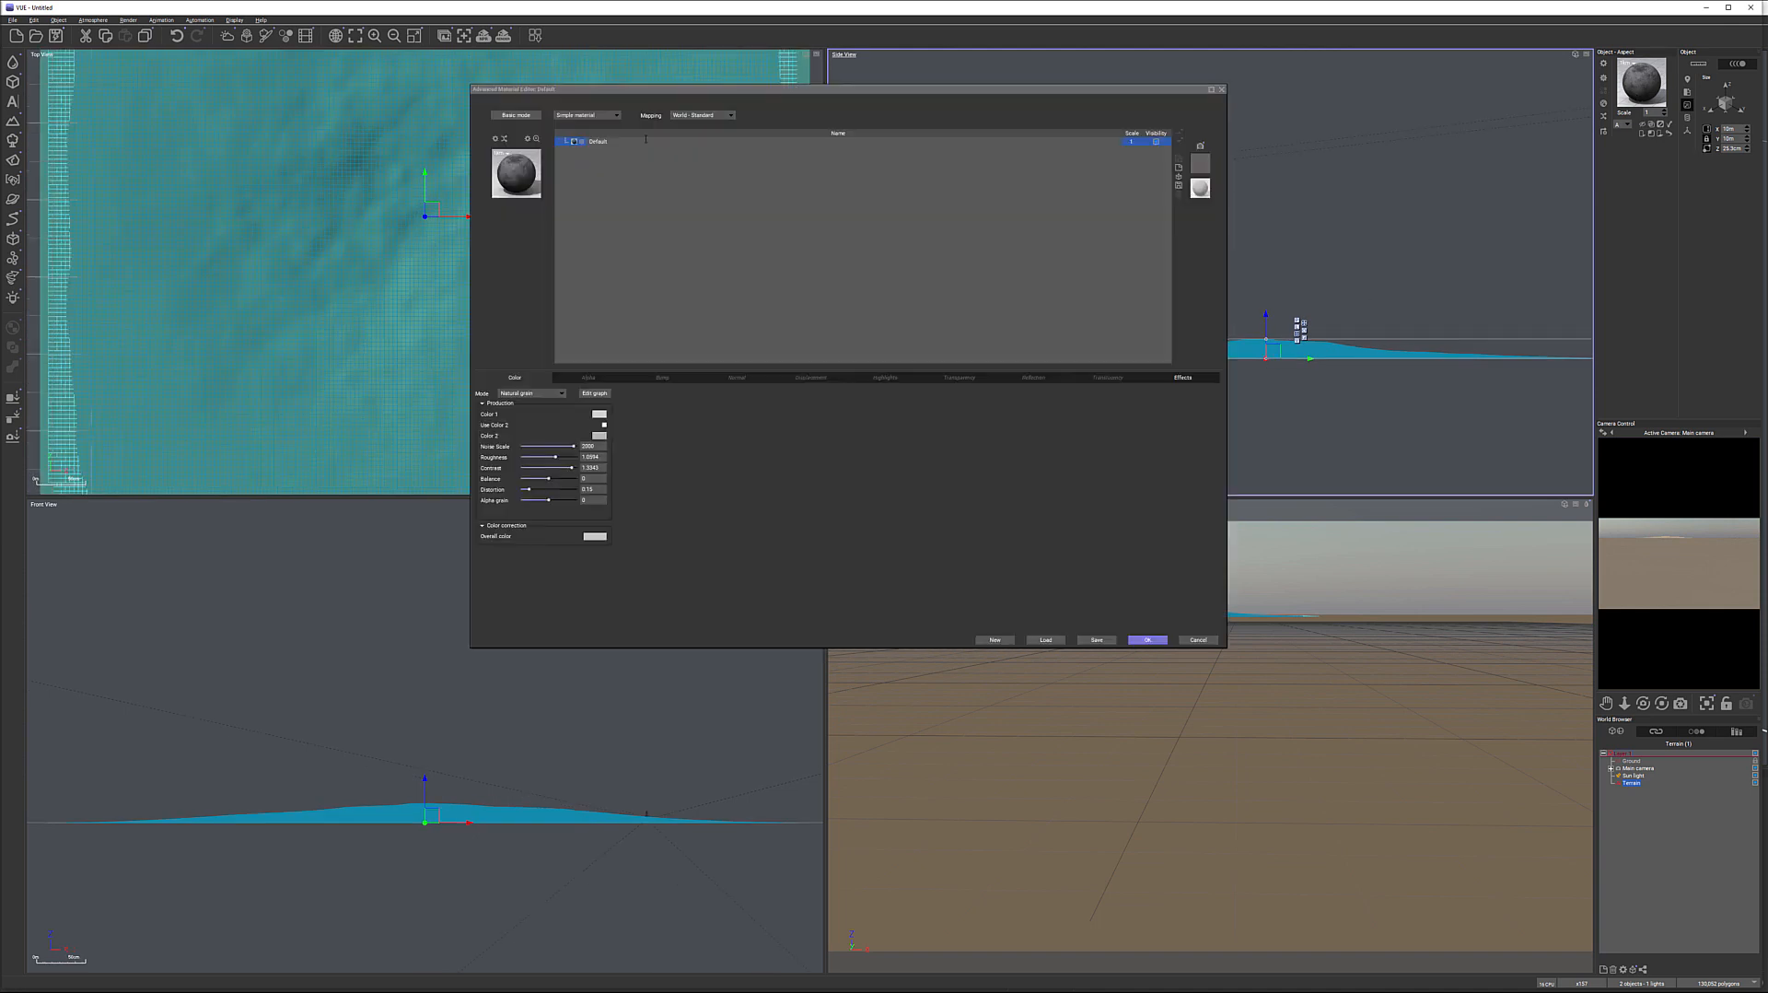
{"action": "left_click", "coordinate": [1179, 168]}
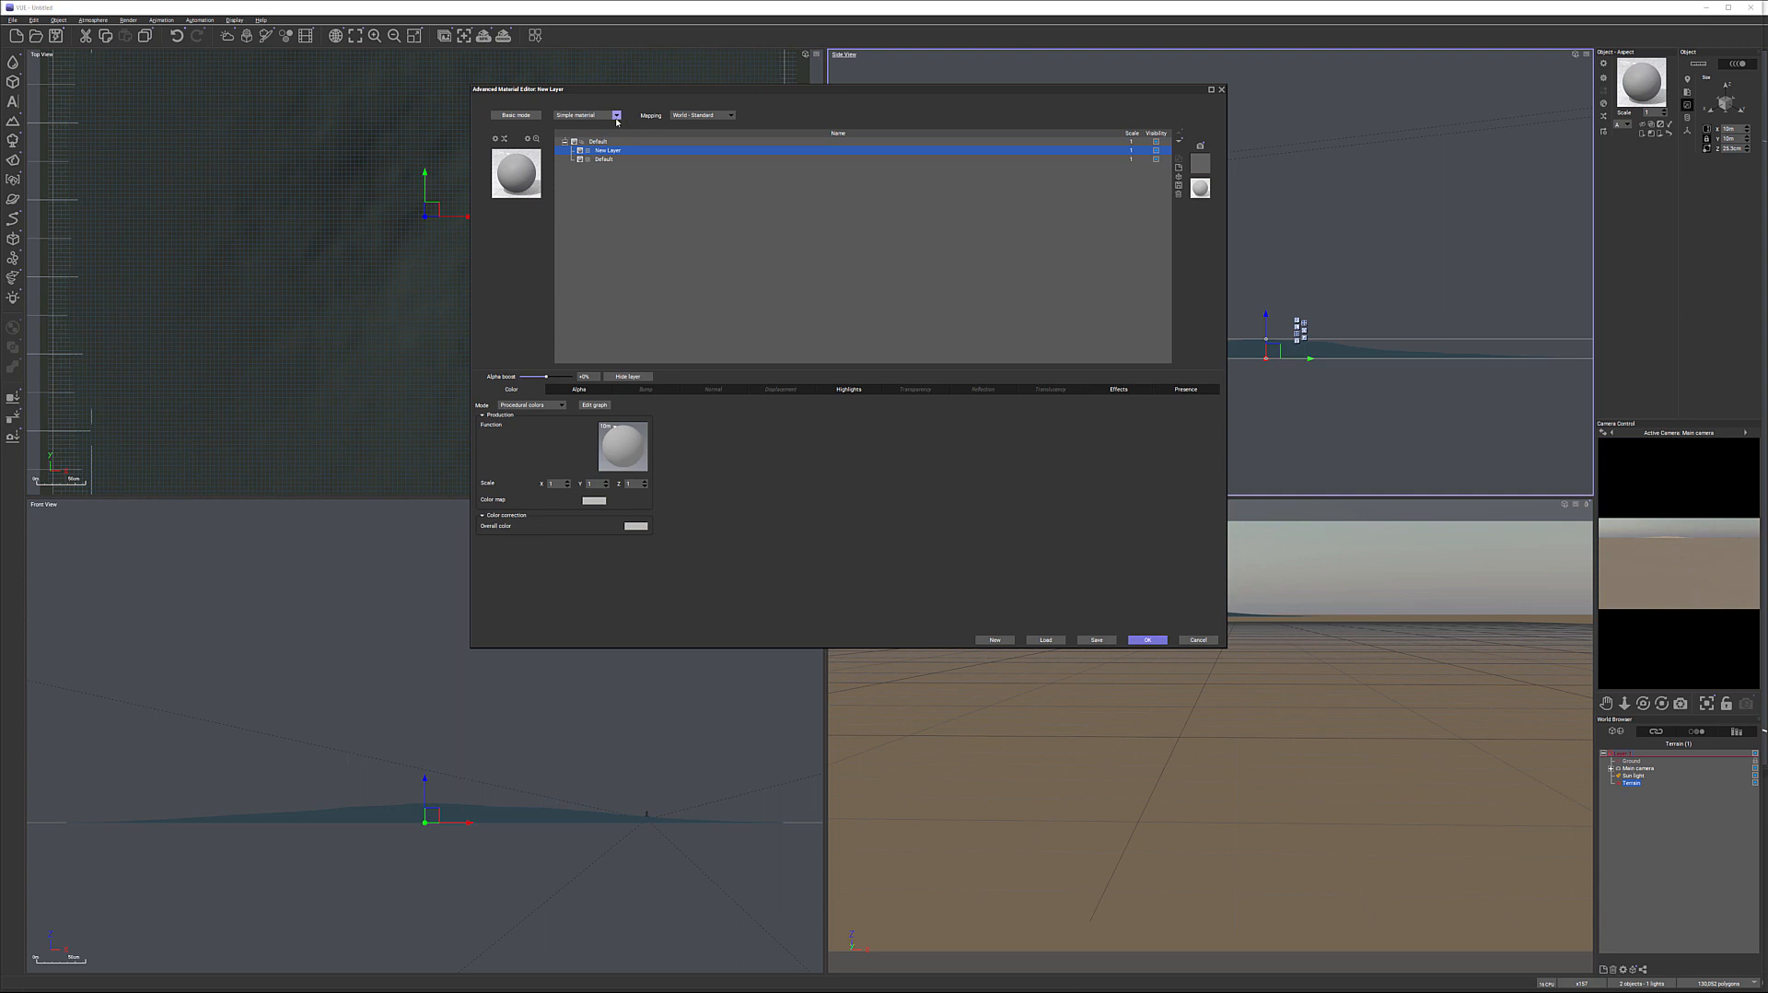
{"action": "left_click", "coordinate": [613, 115]}
{"action": "left_click", "coordinate": [590, 167]}
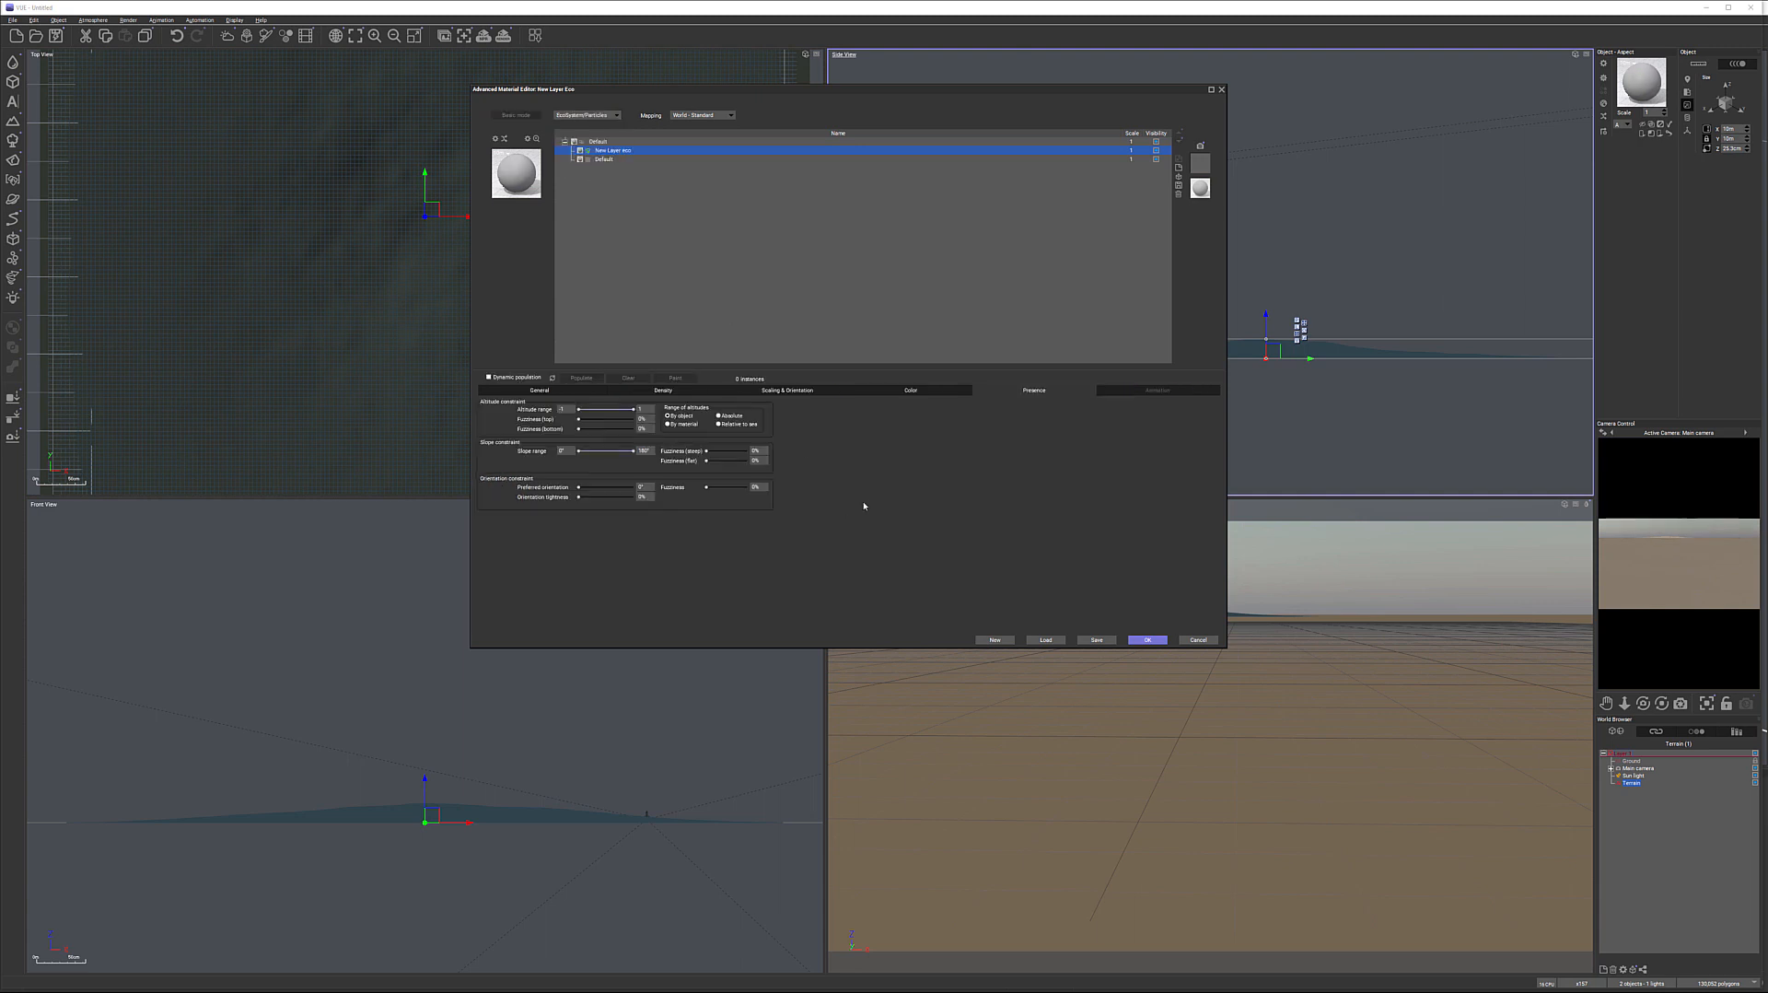
Step: Add the flower-tutorial.tpf plant to the layer's EcoSystem population and accept the static mesh quality notice
{"action": "left_click", "coordinate": [506, 392]}
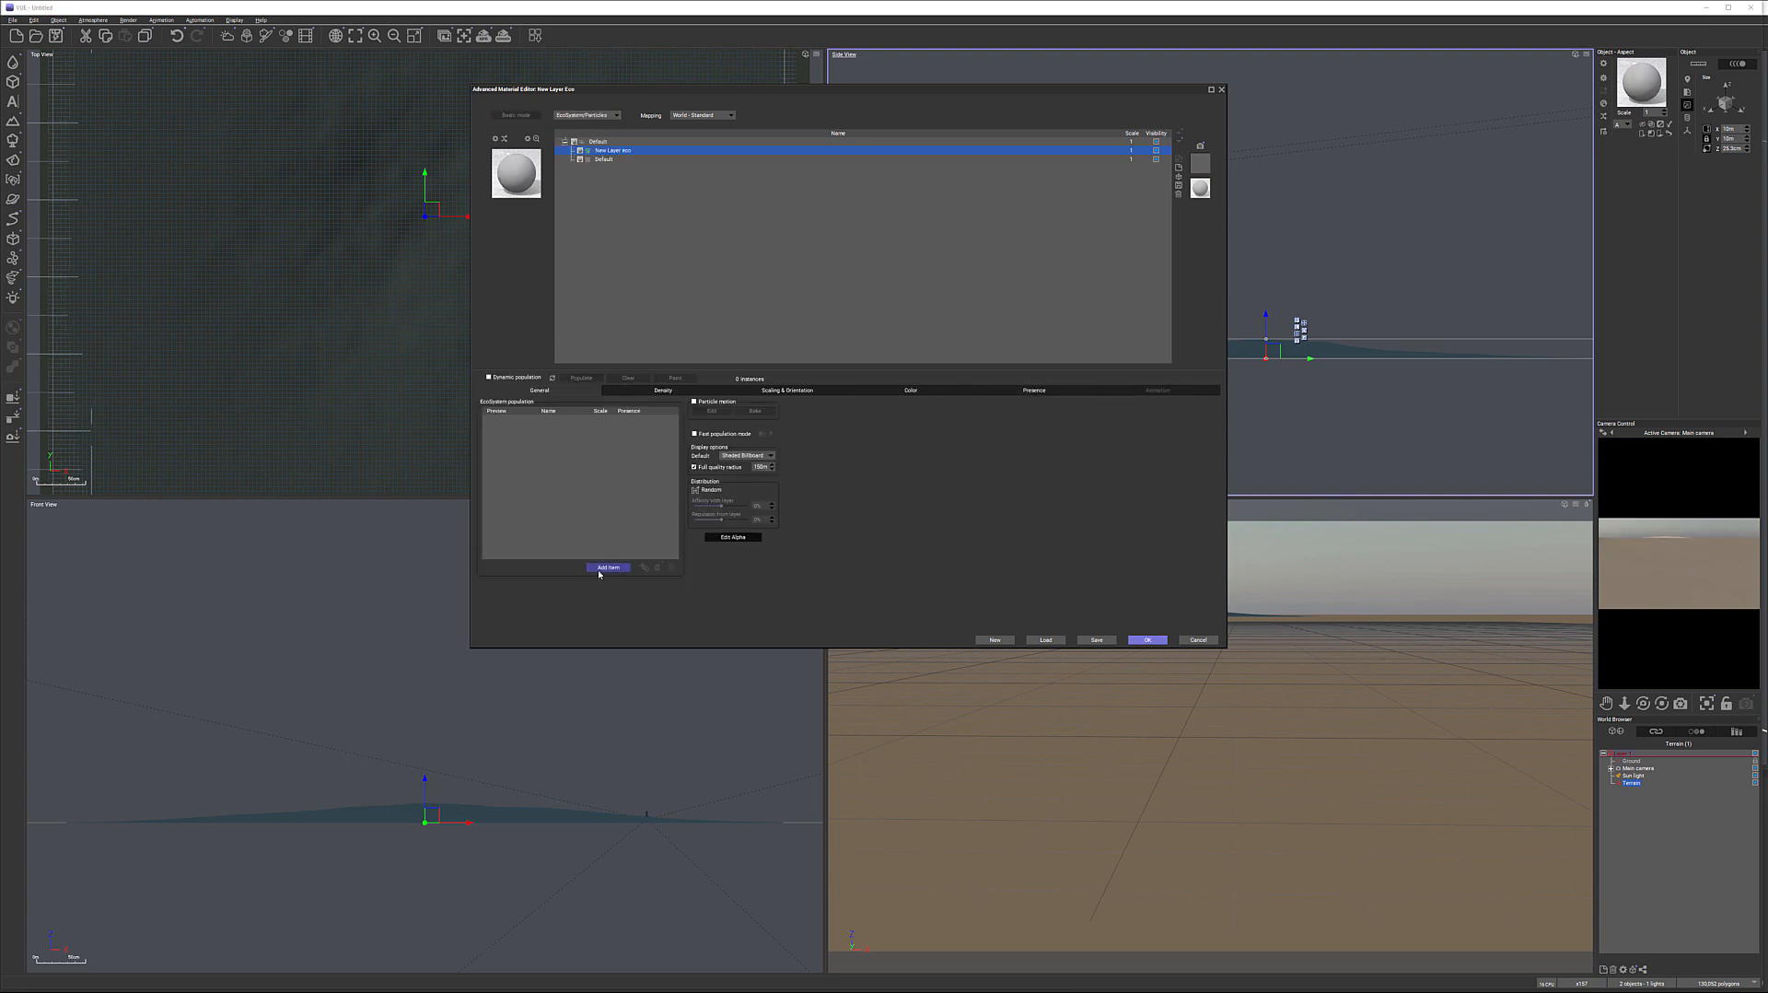
{"action": "left_click", "coordinate": [607, 567]}
{"action": "left_click", "coordinate": [636, 582]}
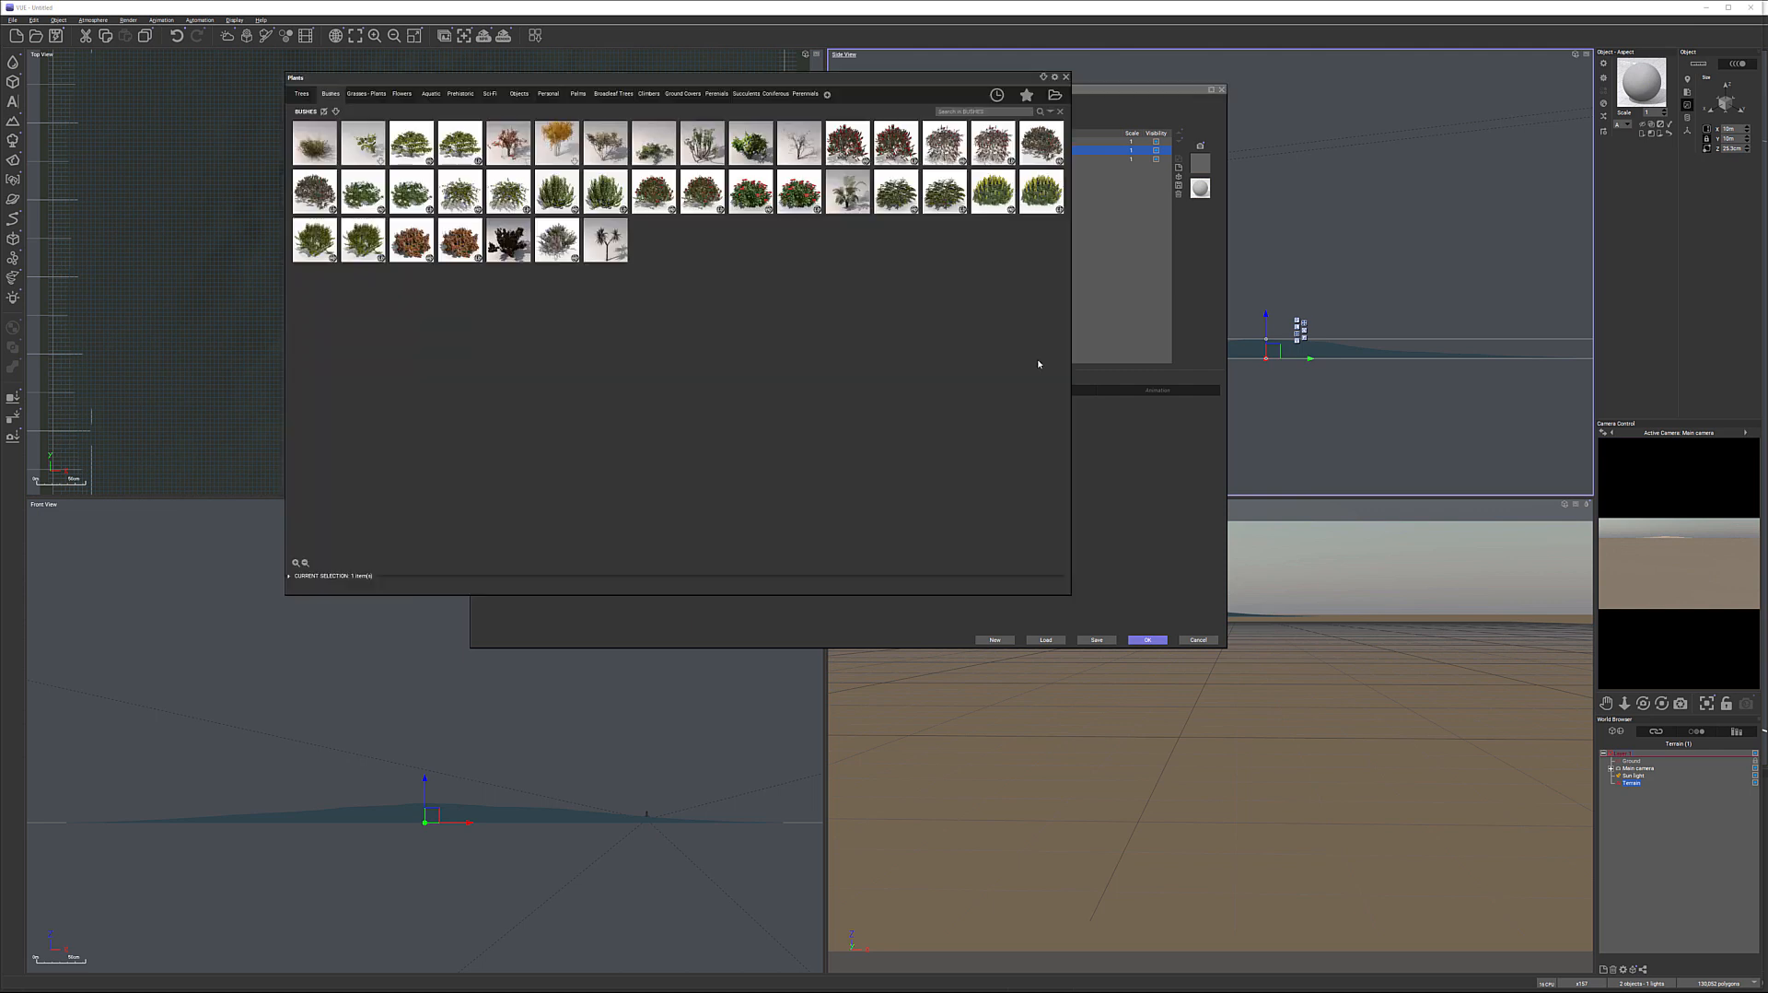
{"action": "left_click", "coordinate": [1054, 95]}
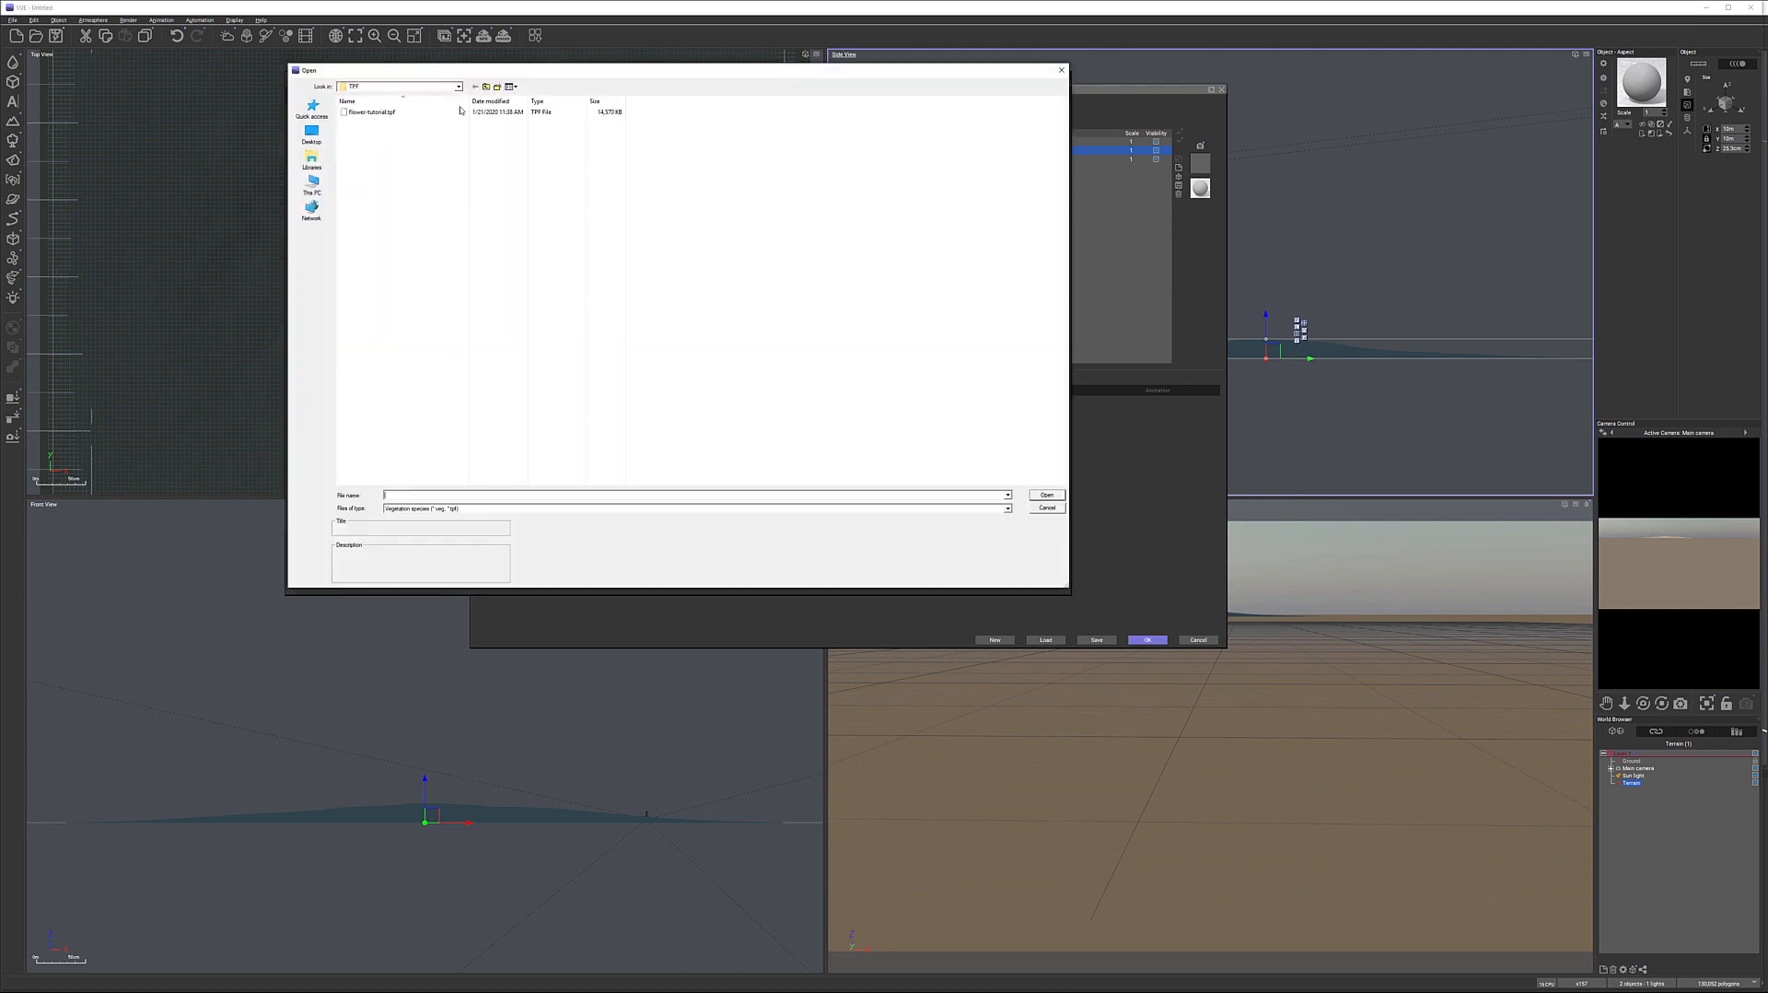
{"action": "left_click", "coordinate": [1041, 495]}
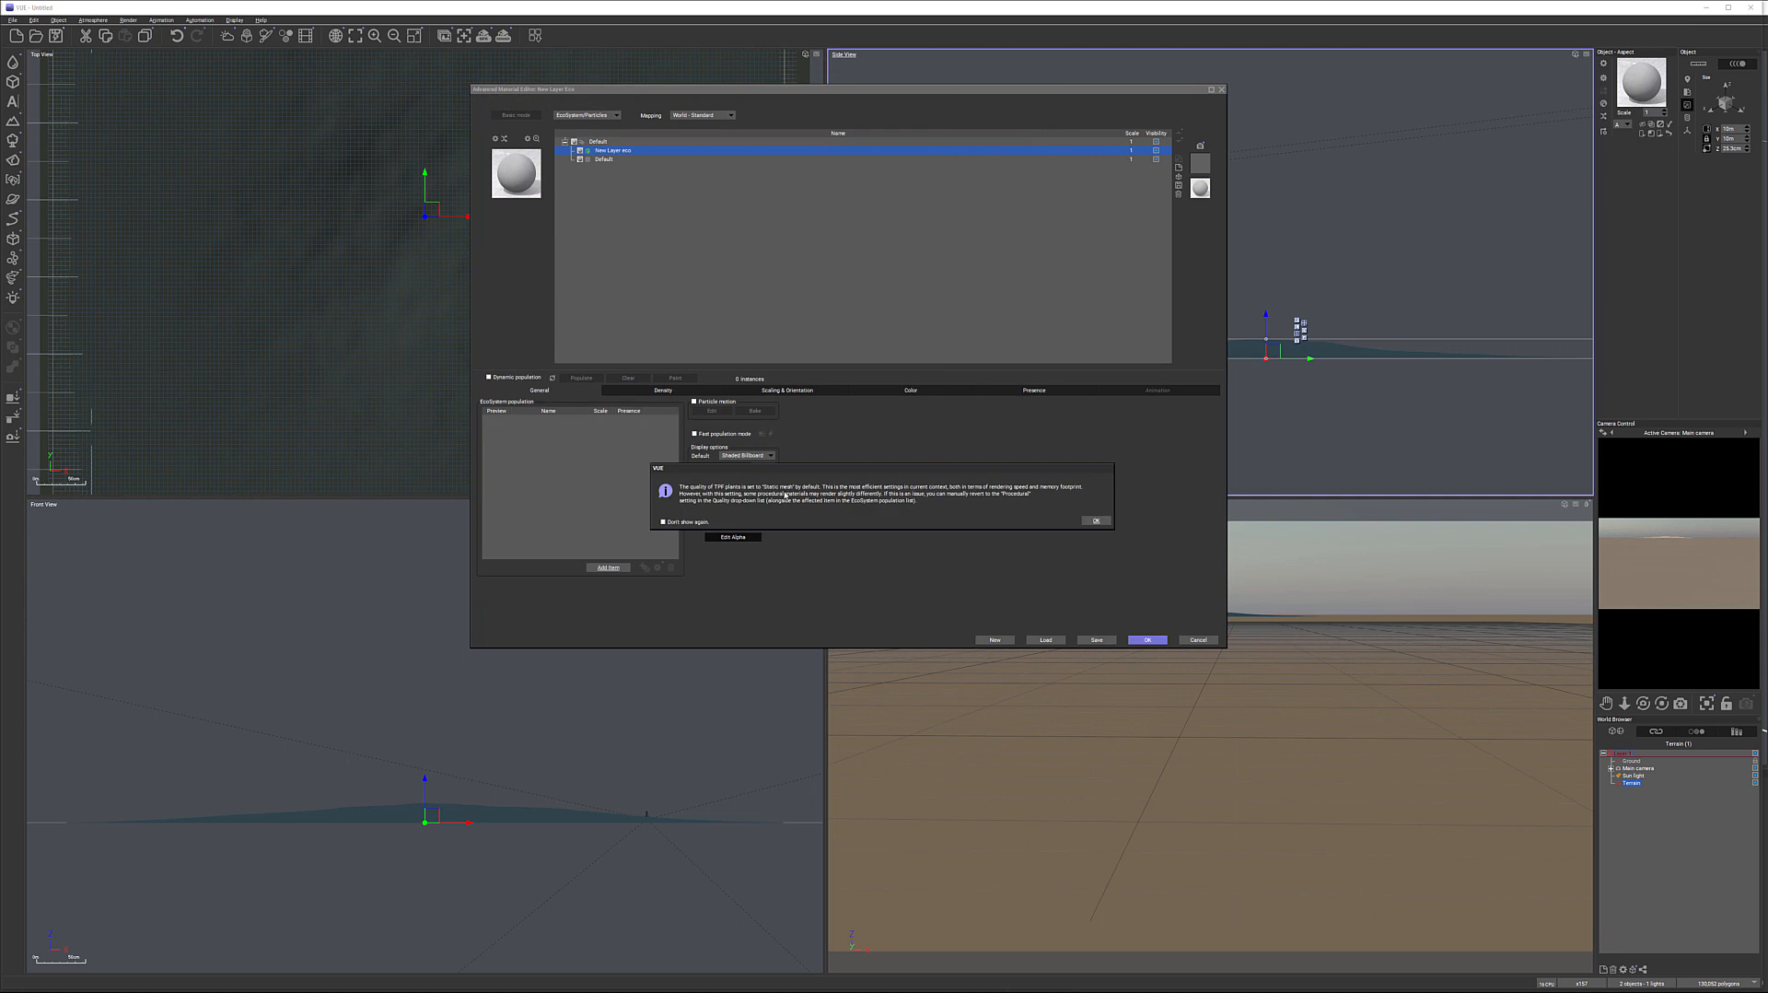
{"action": "left_click", "coordinate": [1095, 520]}
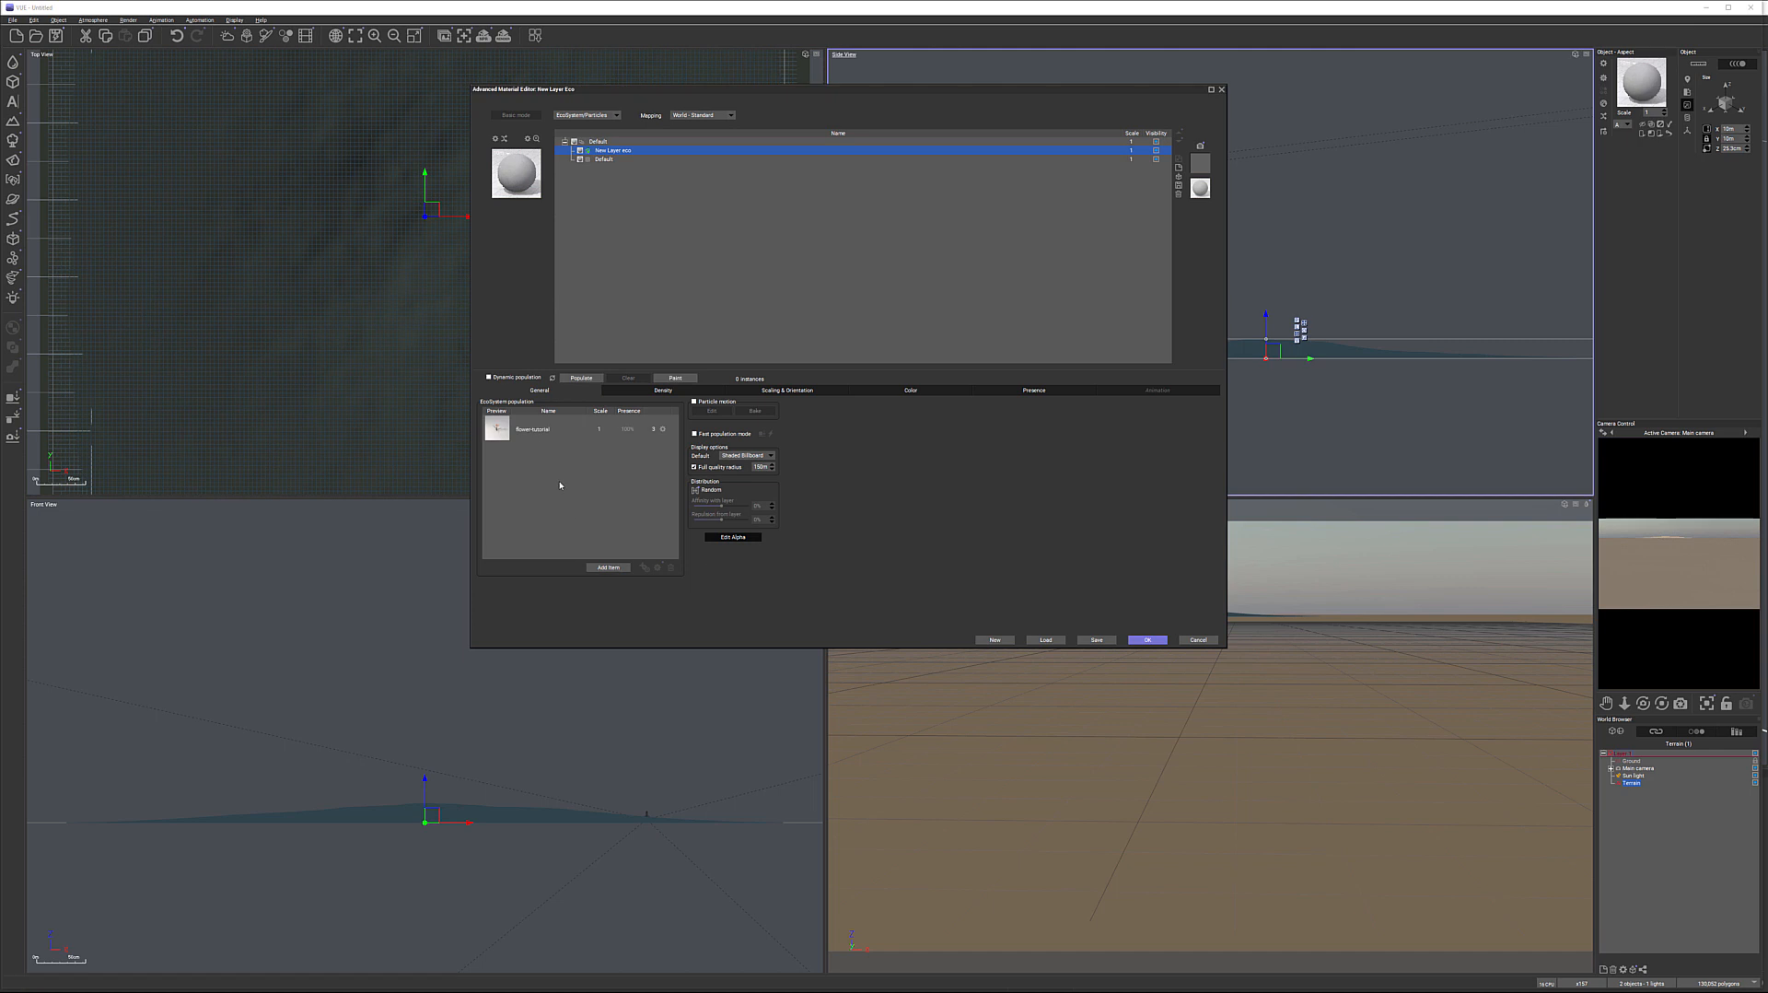
Step: Populate the terrain with the flower plant, slightly raise the EcoSystem layer's overall density, and accept the material
{"action": "left_click", "coordinate": [581, 379]}
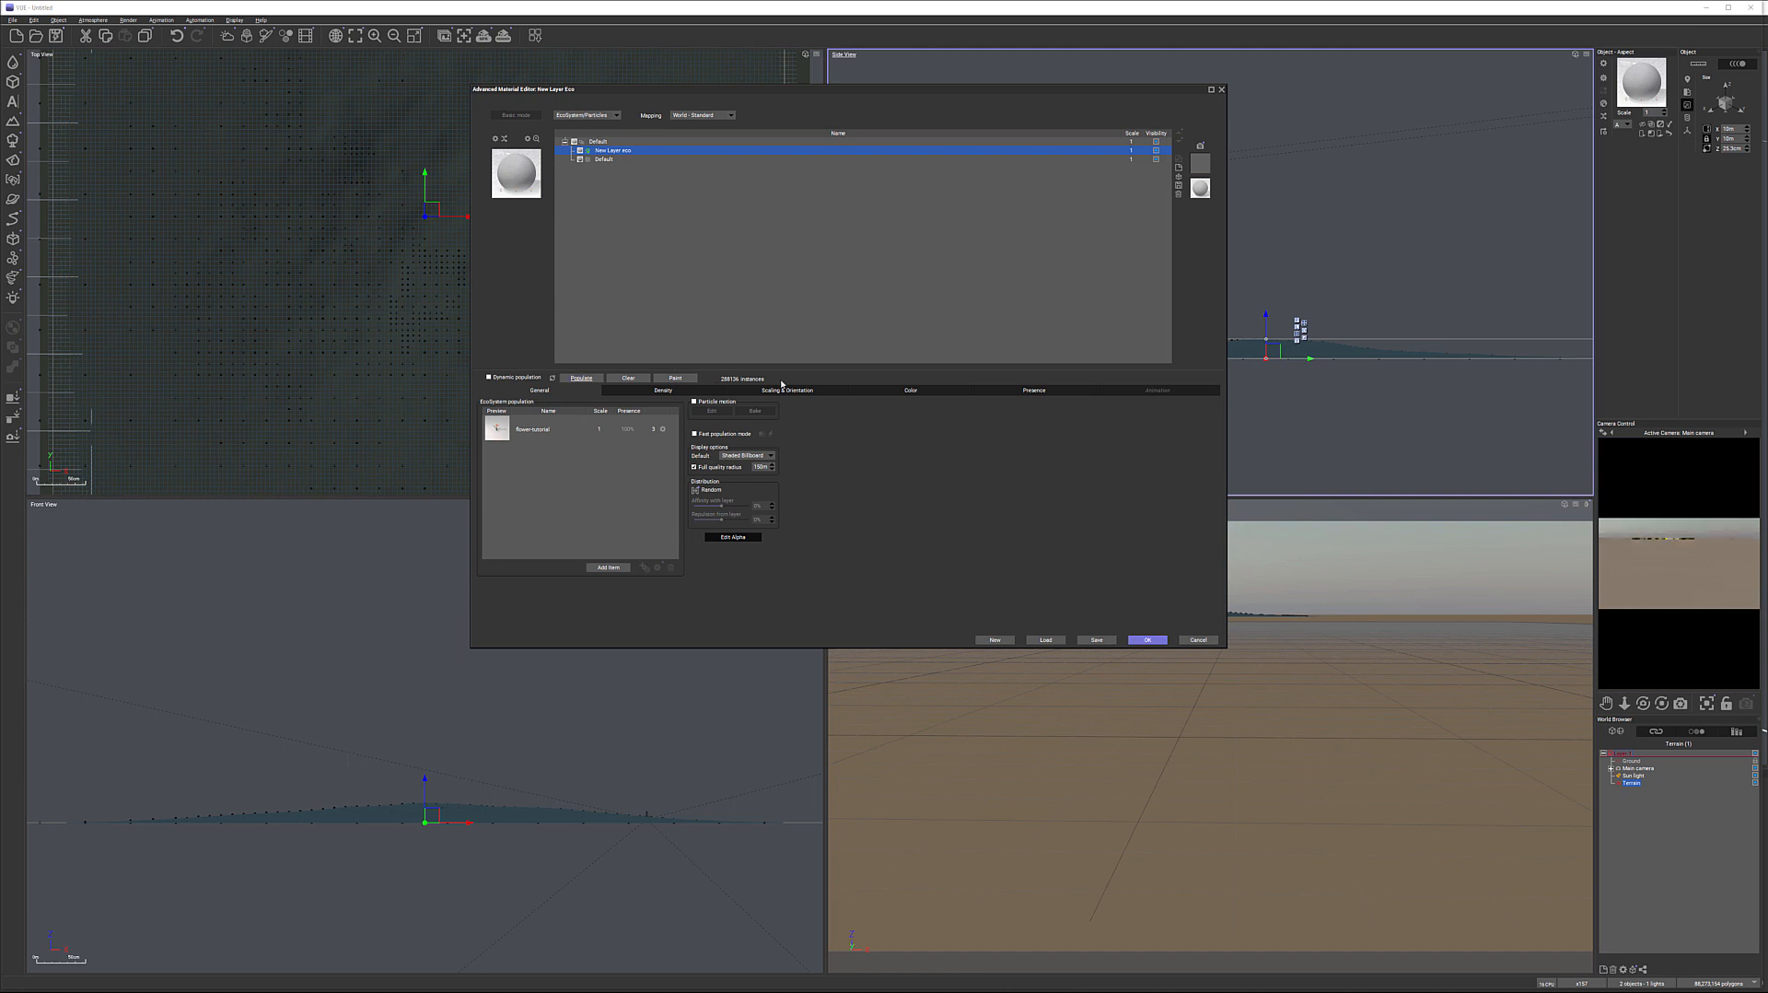
{"action": "left_click_drag", "start_coordinate": [764, 98], "coordinate": [998, 119]}
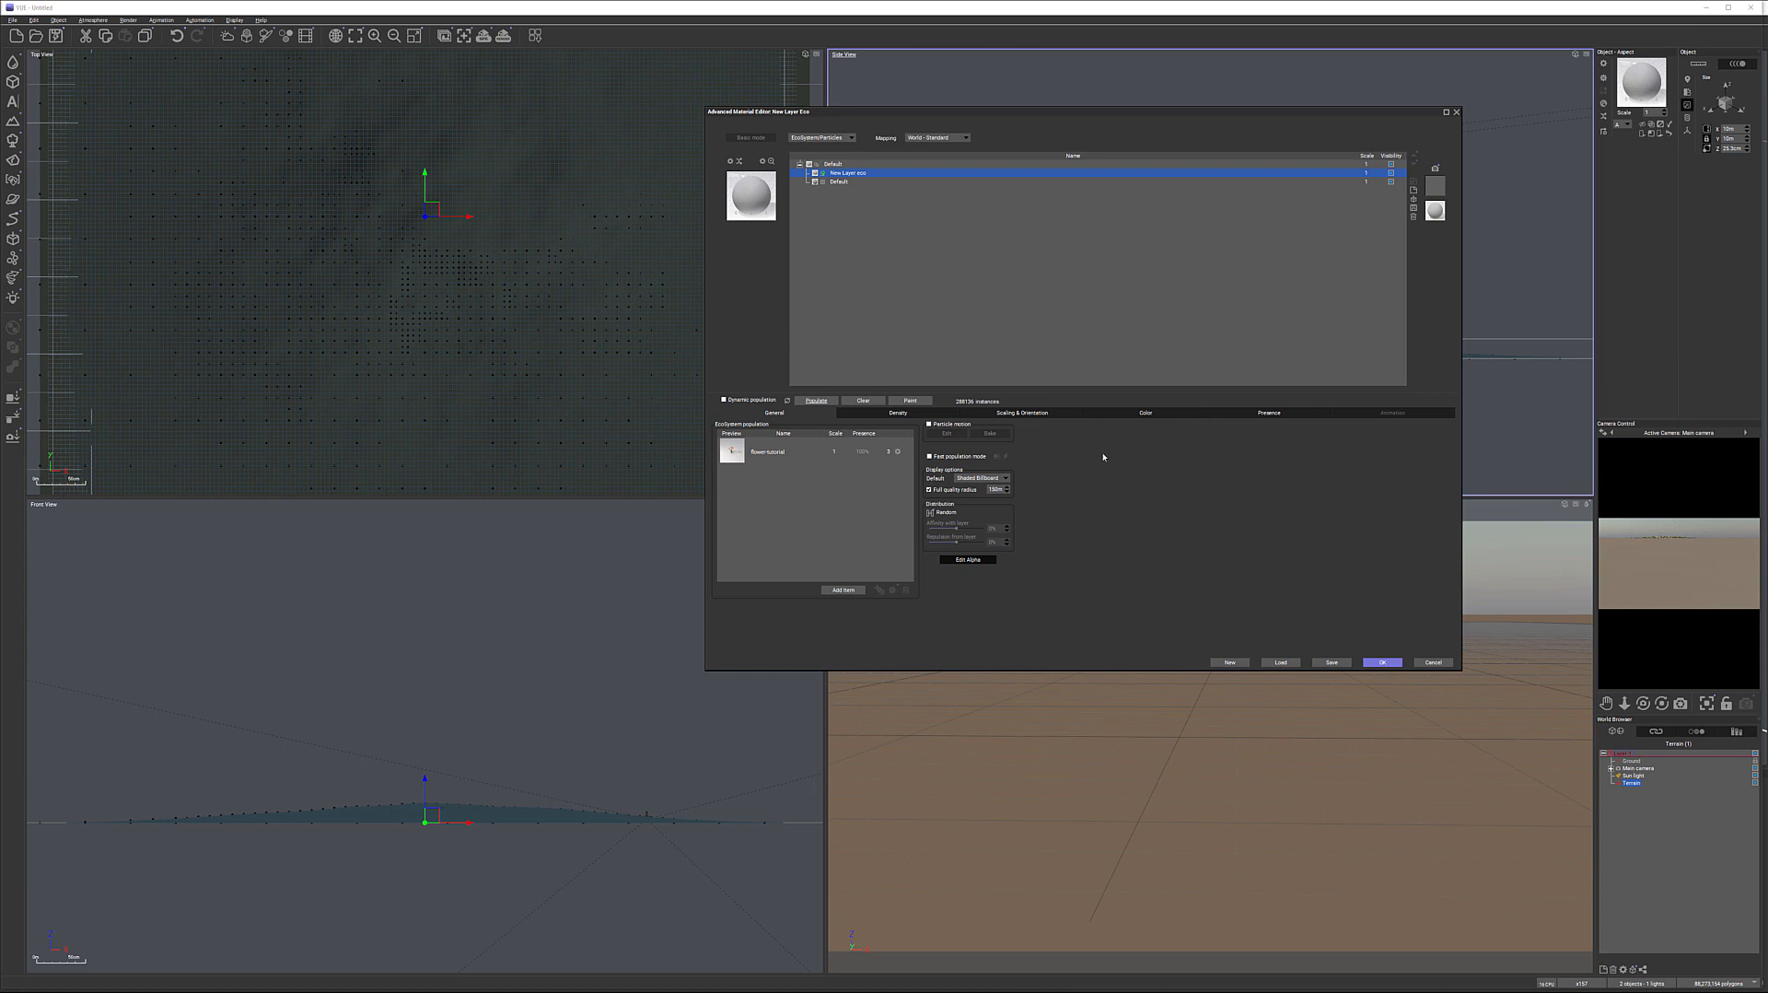
{"action": "left_click", "coordinate": [880, 413]}
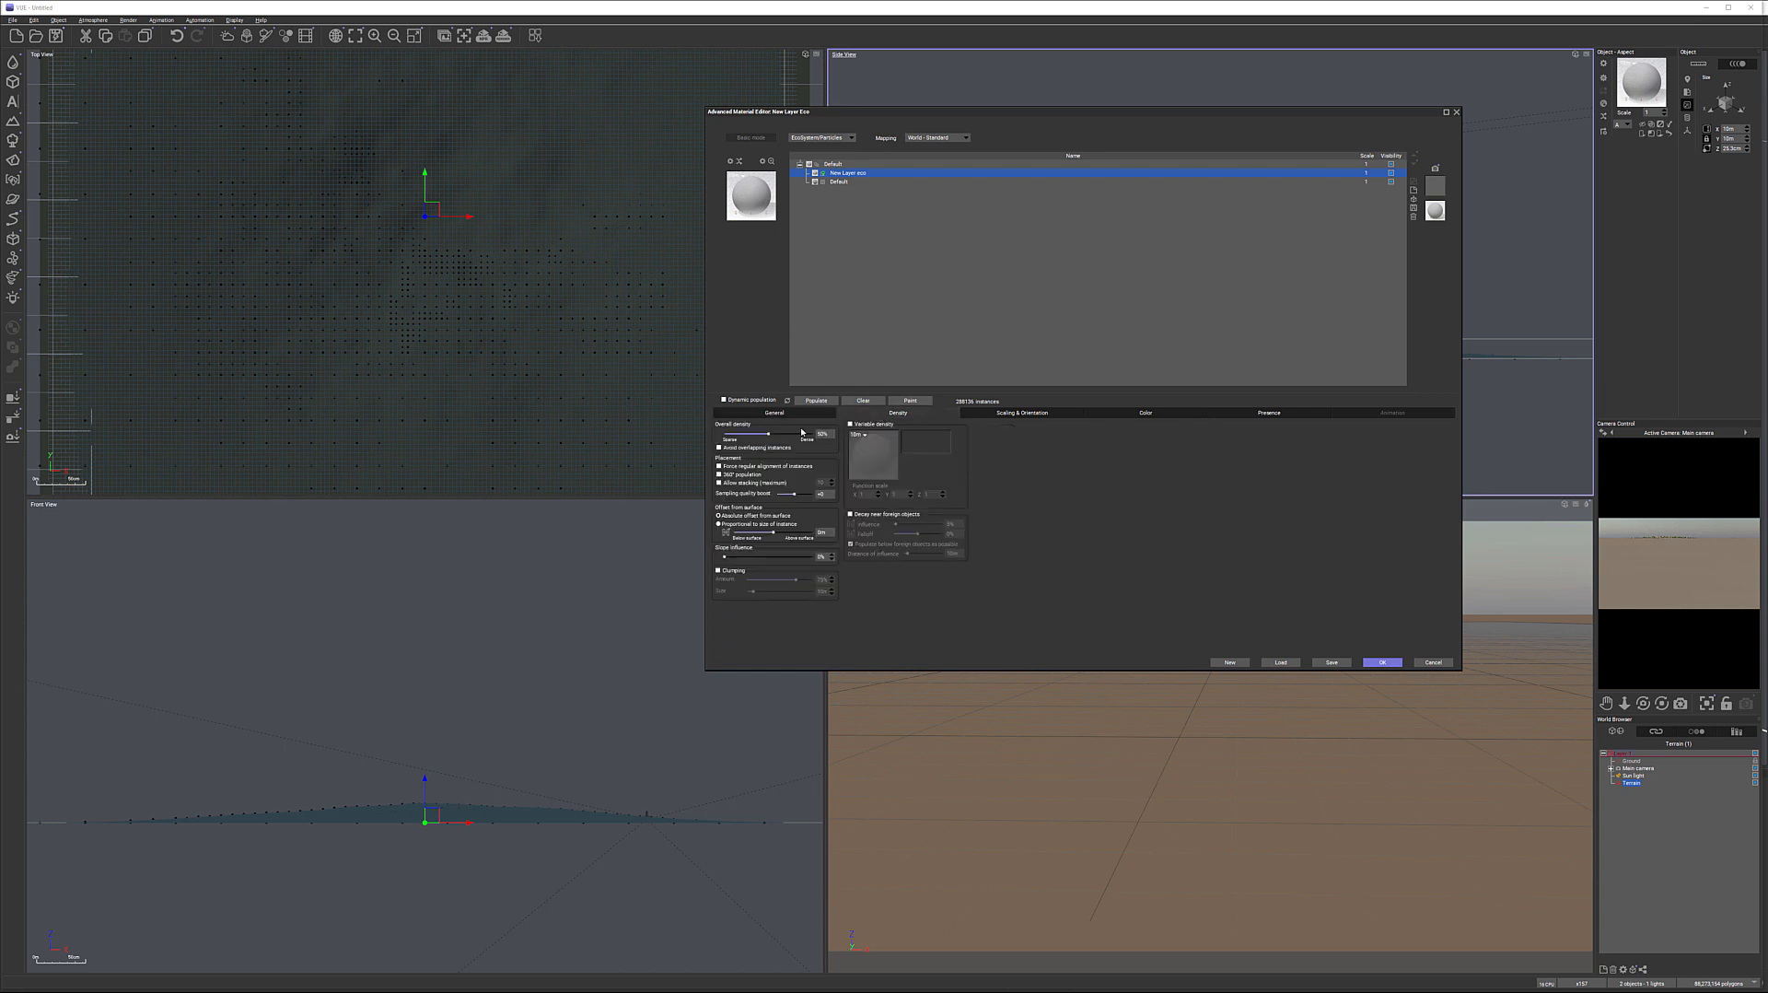
{"action": "left_click_drag", "start_coordinate": [779, 432], "coordinate": [789, 433]}
{"action": "left_click", "coordinate": [1382, 662]}
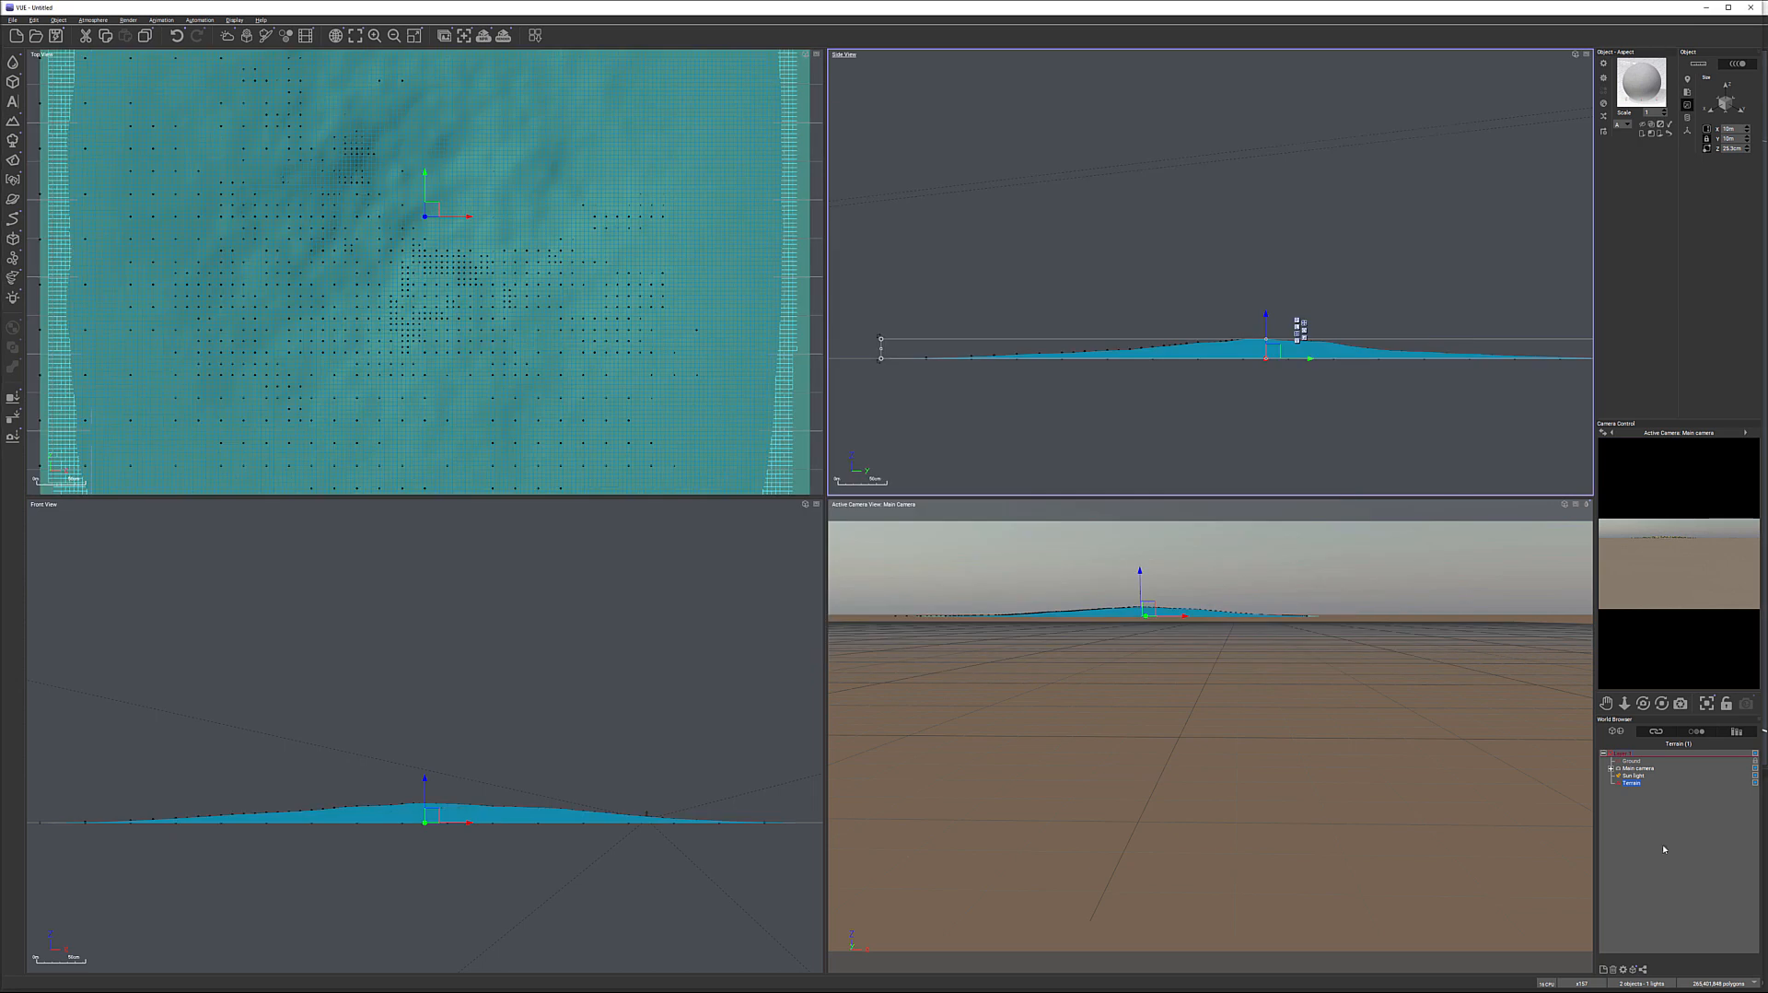
Step: Select the main camera and move it to the front edge of the populated terrain
{"action": "left_click", "coordinate": [1647, 768]}
{"action": "scroll", "coordinate": [1081, 271], "scroll_direction": "down", "scroll_amount": 10}
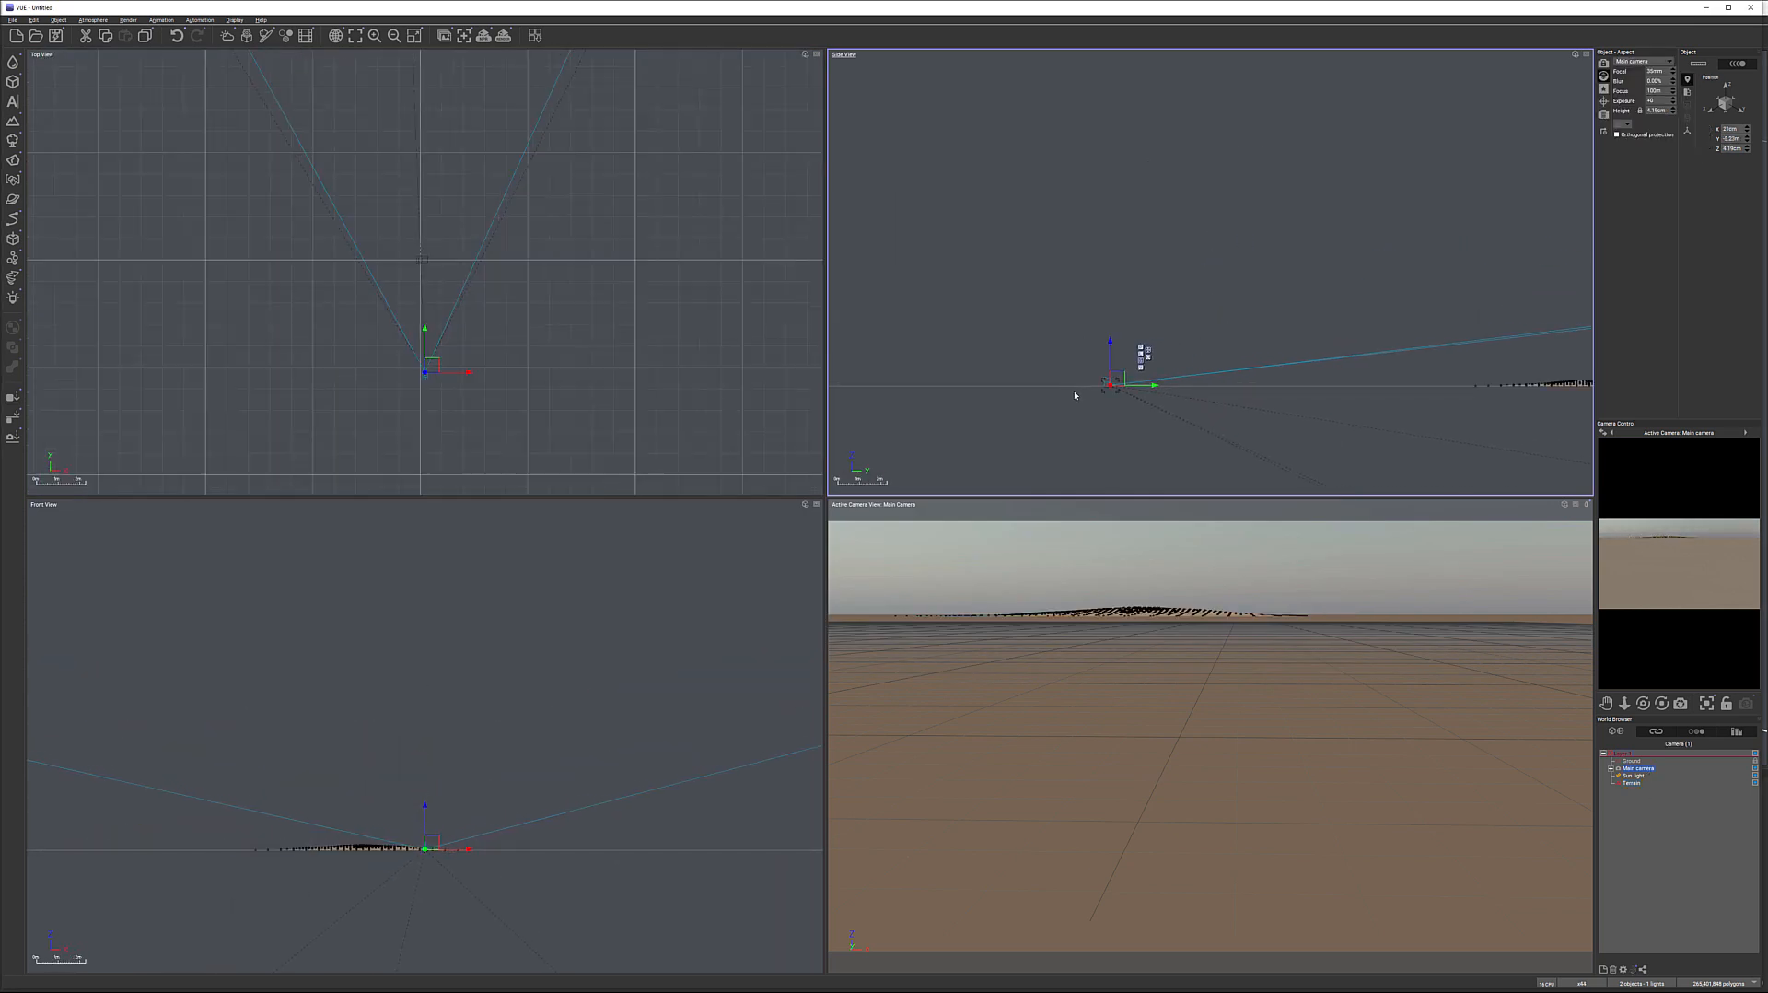
{"action": "left_click_drag", "start_coordinate": [425, 385], "coordinate": [378, 230]}
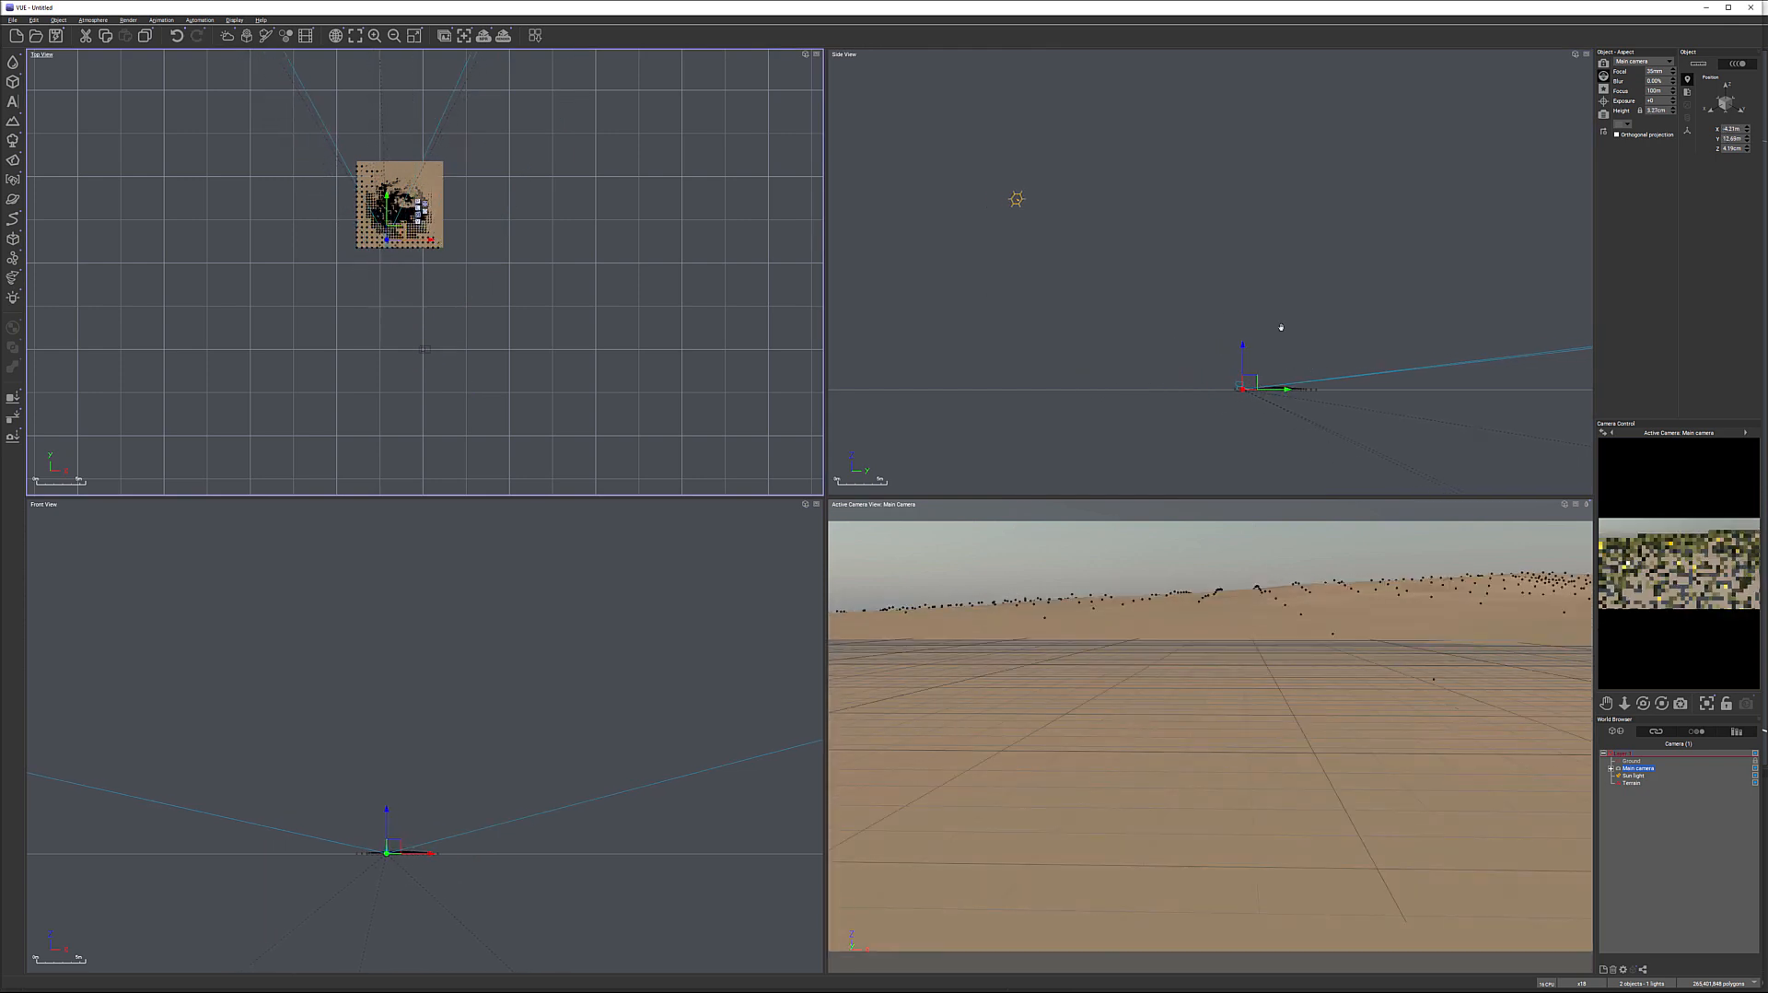
Step: Raise the main camera above the terrain's front slope and tilt it down toward the flower population
{"action": "right_click_drag", "start_coordinate": [1287, 348], "coordinate": [1177, 243]}
{"action": "scroll", "coordinate": [1141, 282], "scroll_direction": "up", "scroll_amount": 8}
{"action": "scroll", "coordinate": [1141, 282], "scroll_direction": "up", "scroll_amount": 5}
{"action": "left_click_drag", "start_coordinate": [975, 305], "coordinate": [976, 216]}
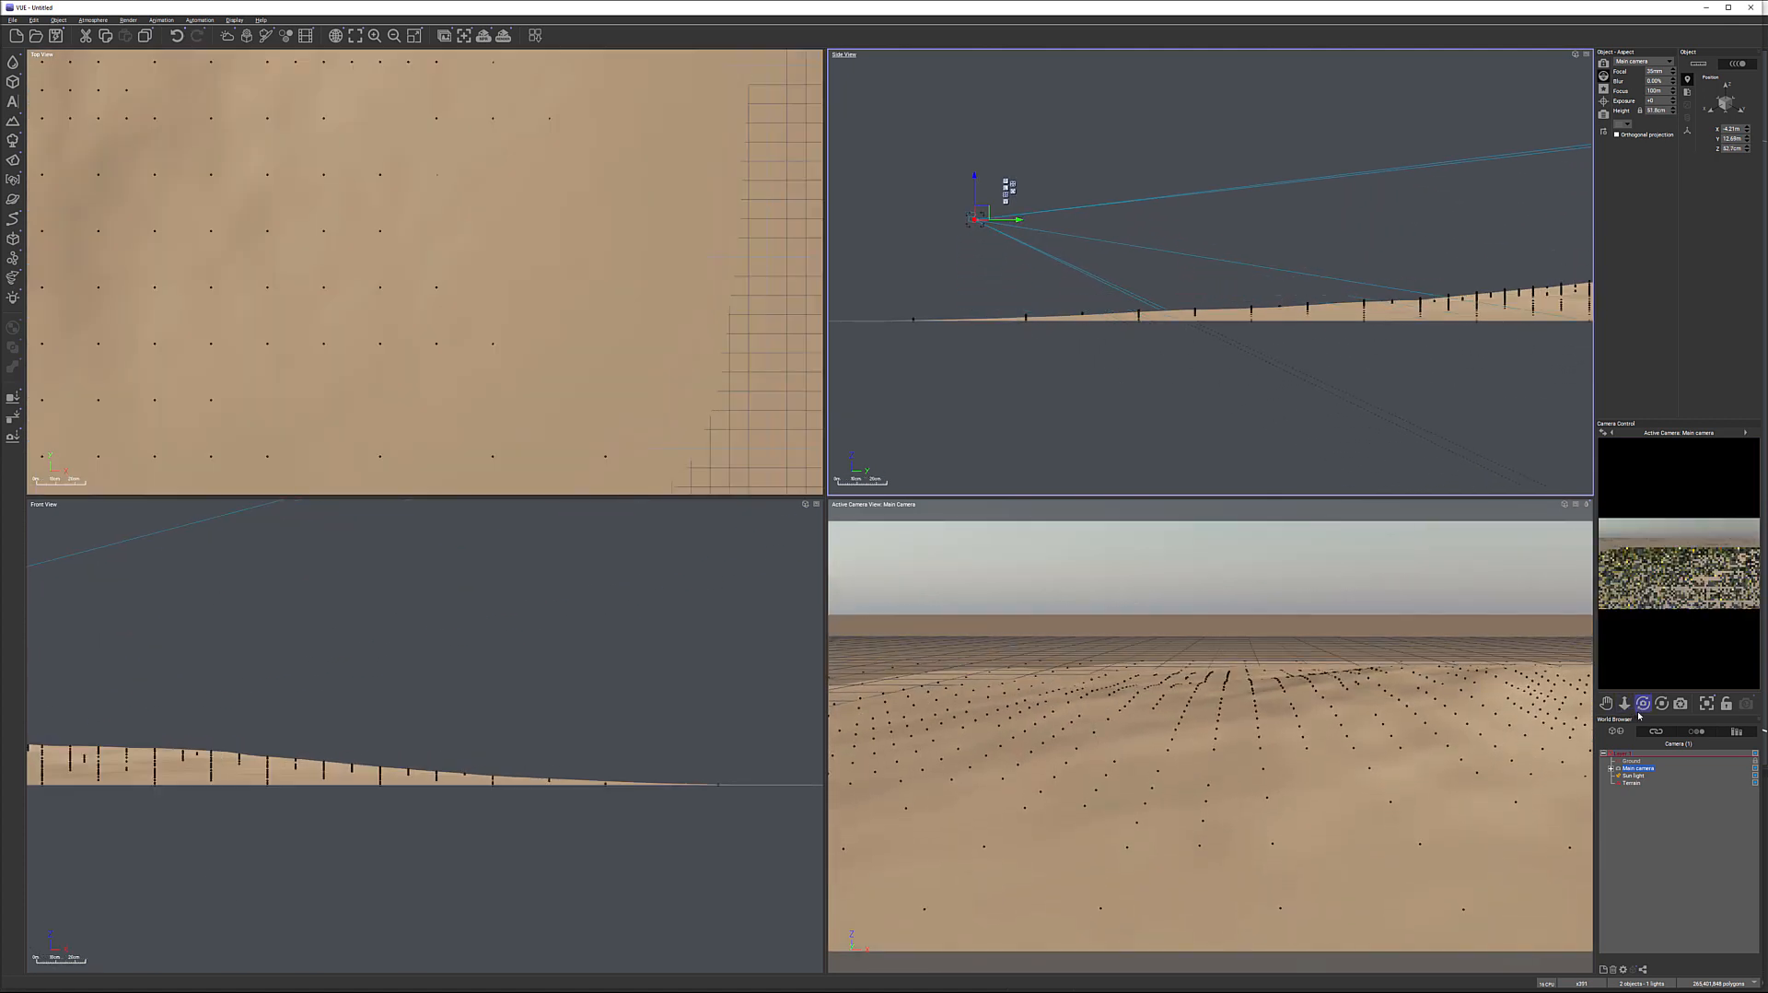
{"action": "left_click_drag", "start_coordinate": [1643, 704], "coordinate": [1642, 728]}
{"action": "left_click_drag", "start_coordinate": [982, 214], "coordinate": [1064, 238]}
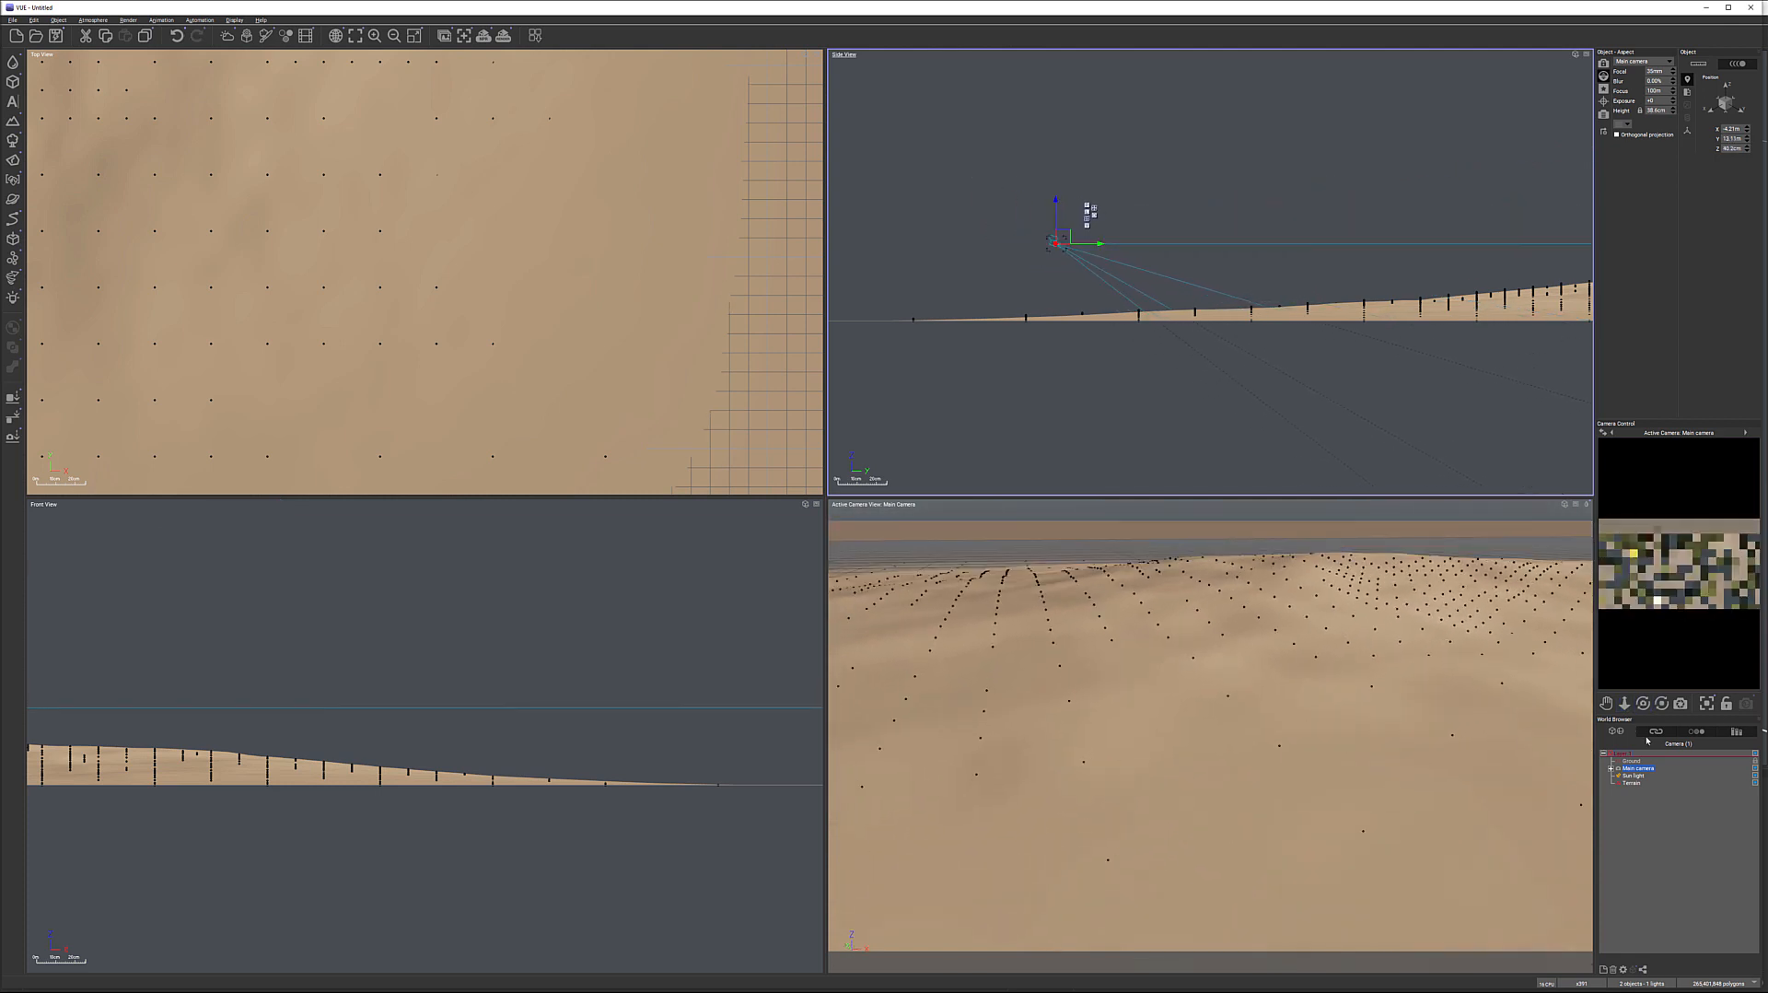
{"action": "left_click_drag", "start_coordinate": [1642, 703], "coordinate": [1638, 696]}
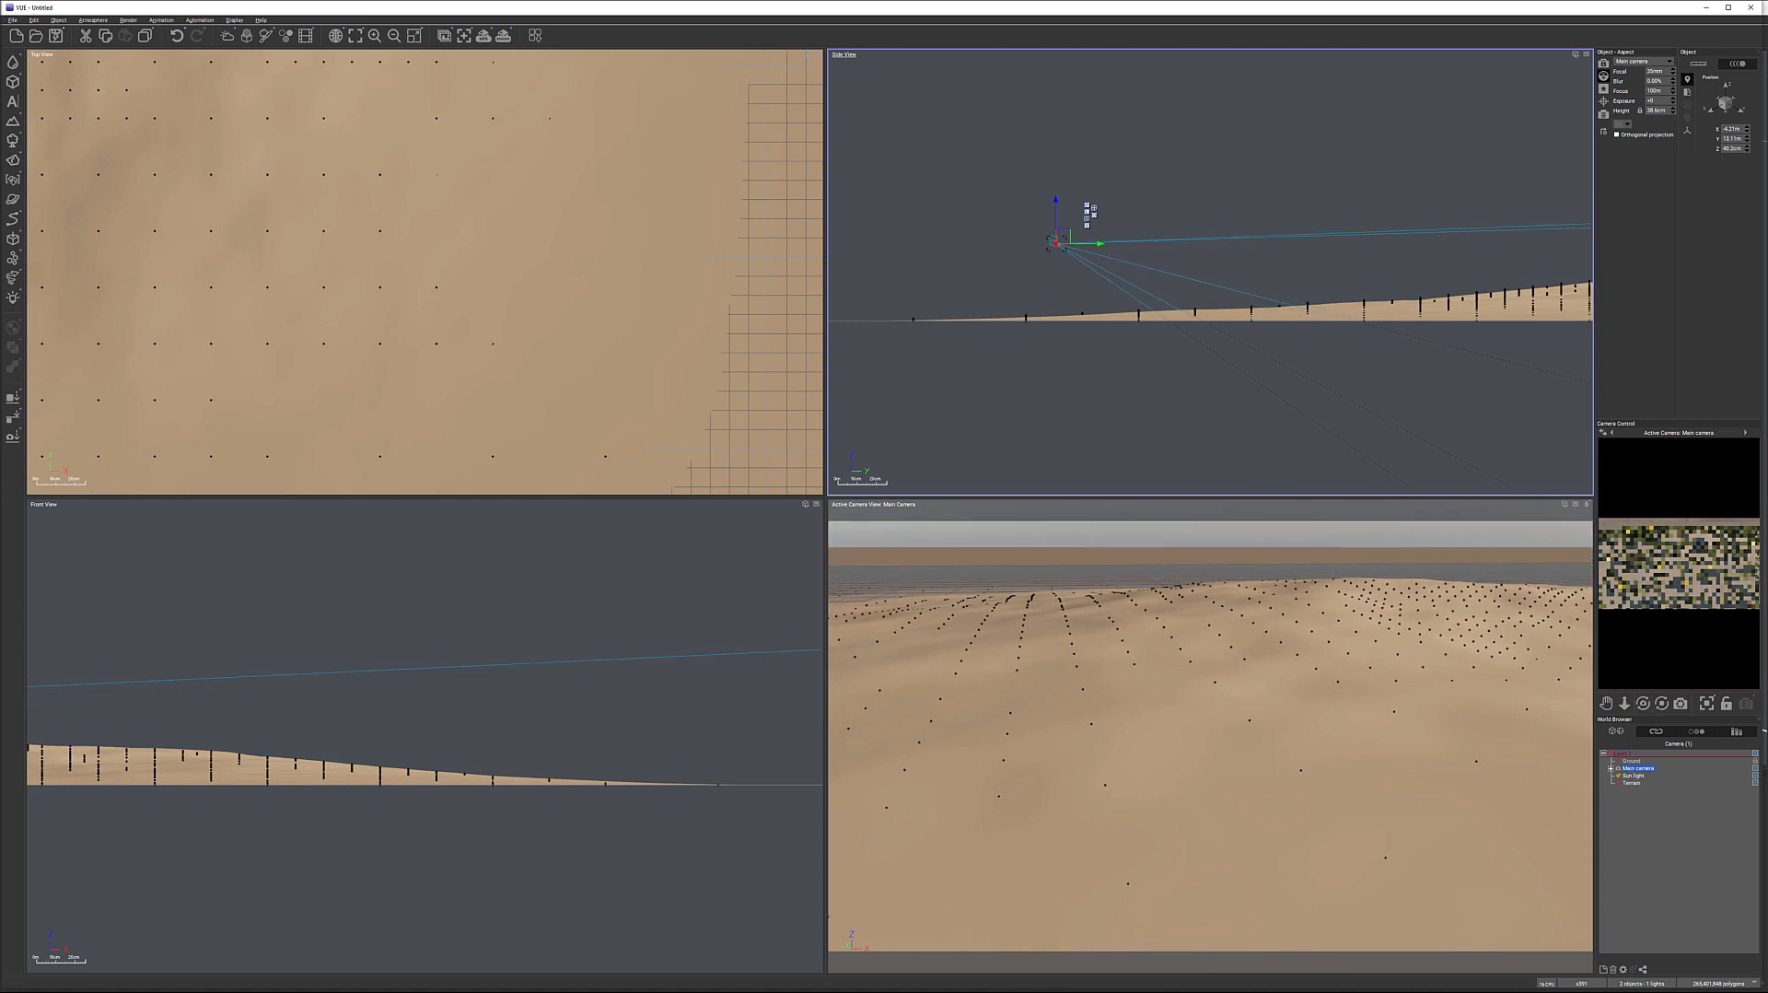
Step: Render the elevated view of the populated terrain, accept the post-render options and close the render display
{"action": "key", "text": "F9"}
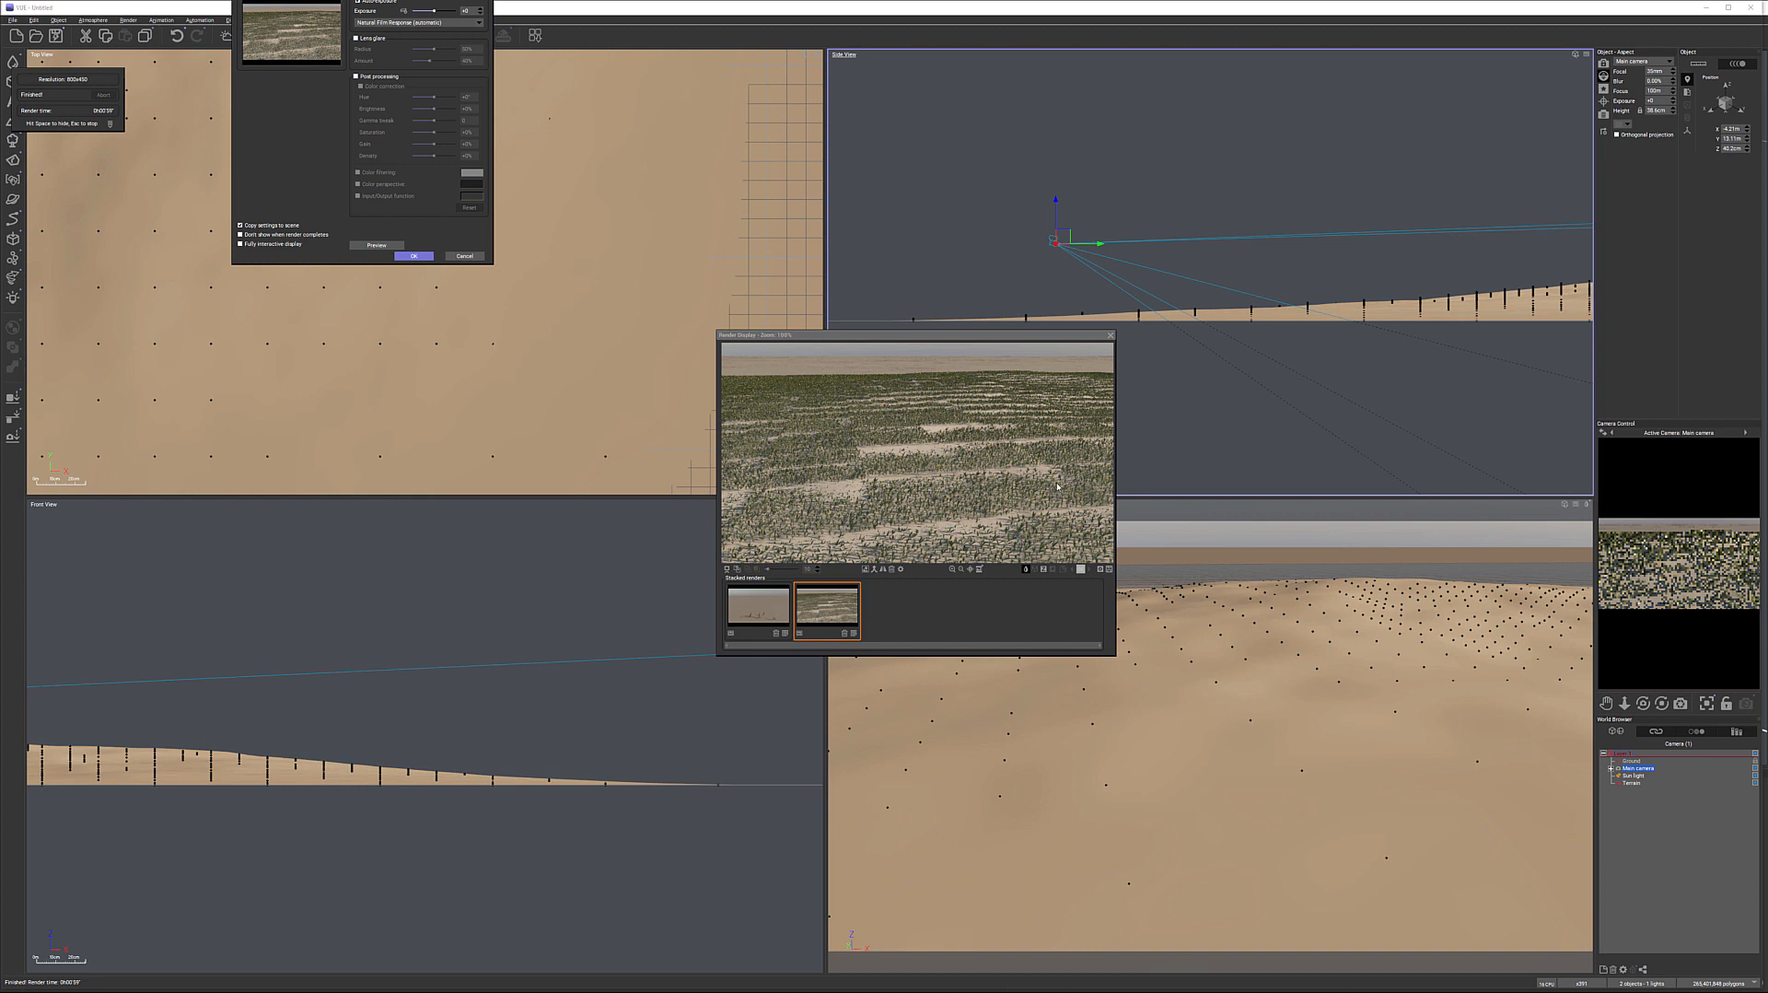
{"action": "left_click", "coordinate": [414, 255]}
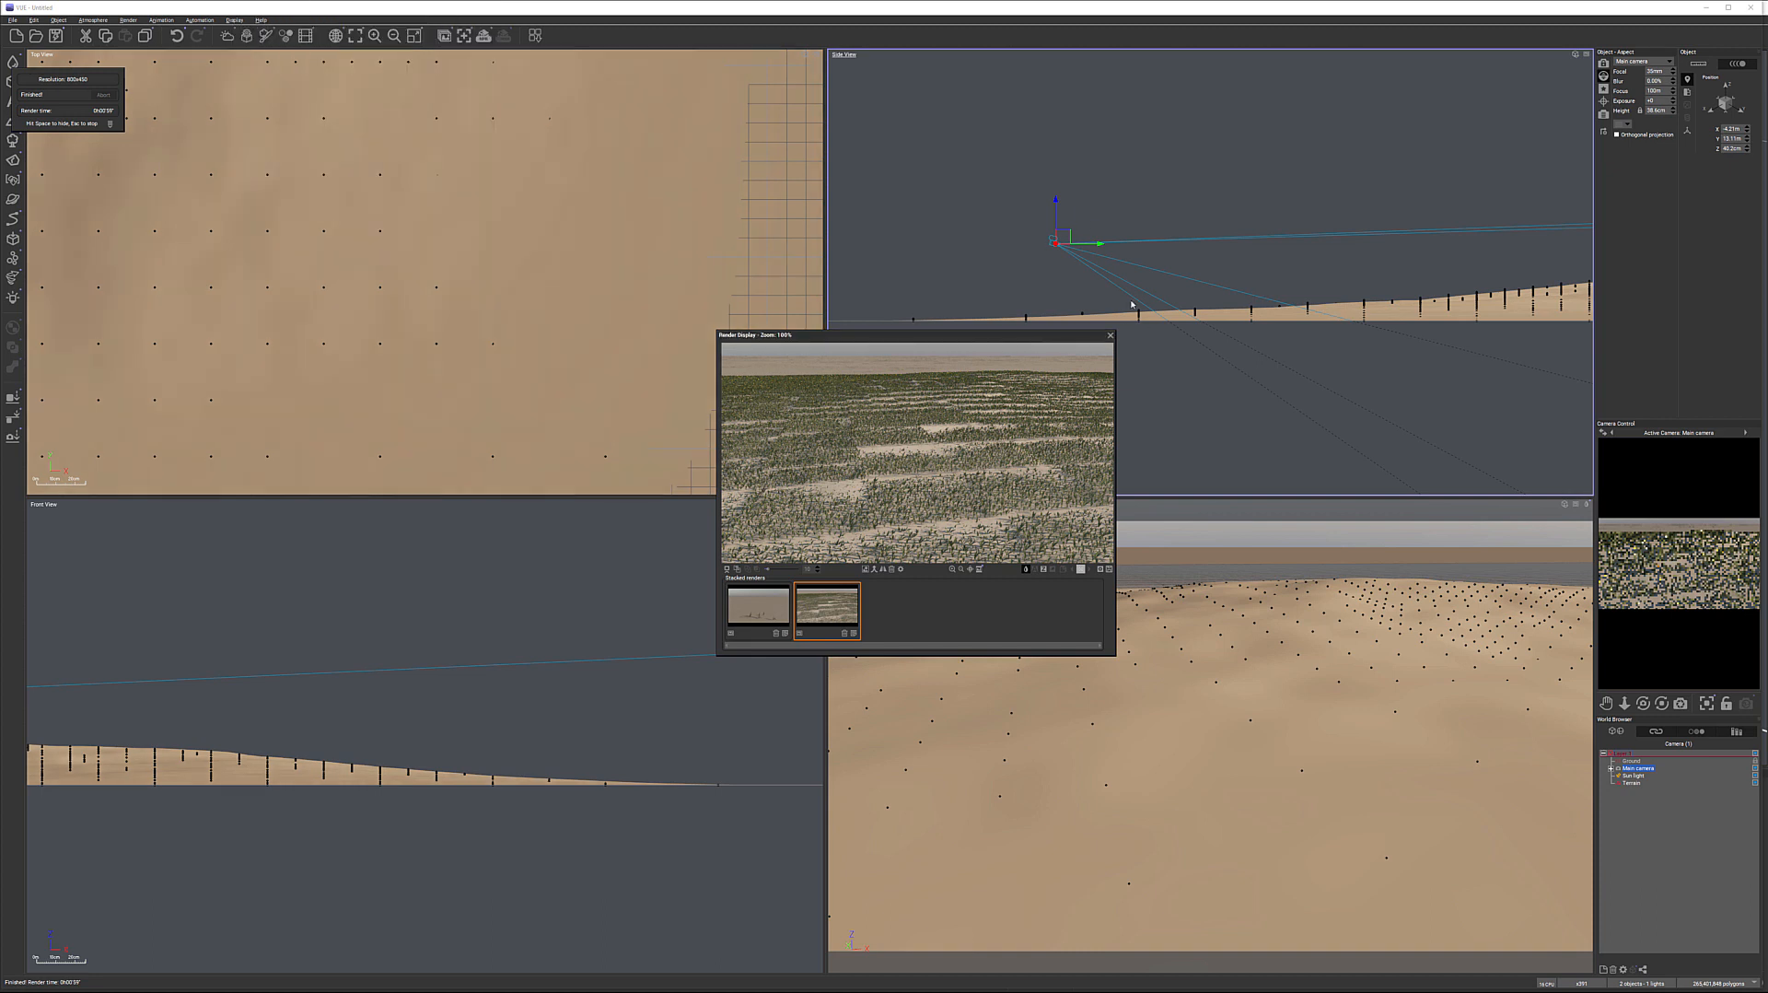
{"action": "left_click", "coordinate": [1110, 336]}
Step: Lower the main camera close to the ground on the slope and tilt it upward toward the horizon
{"action": "left_click_drag", "start_coordinate": [1064, 237], "coordinate": [1112, 297]}
{"action": "left_click_drag", "start_coordinate": [1643, 703], "coordinate": [1643, 672]}
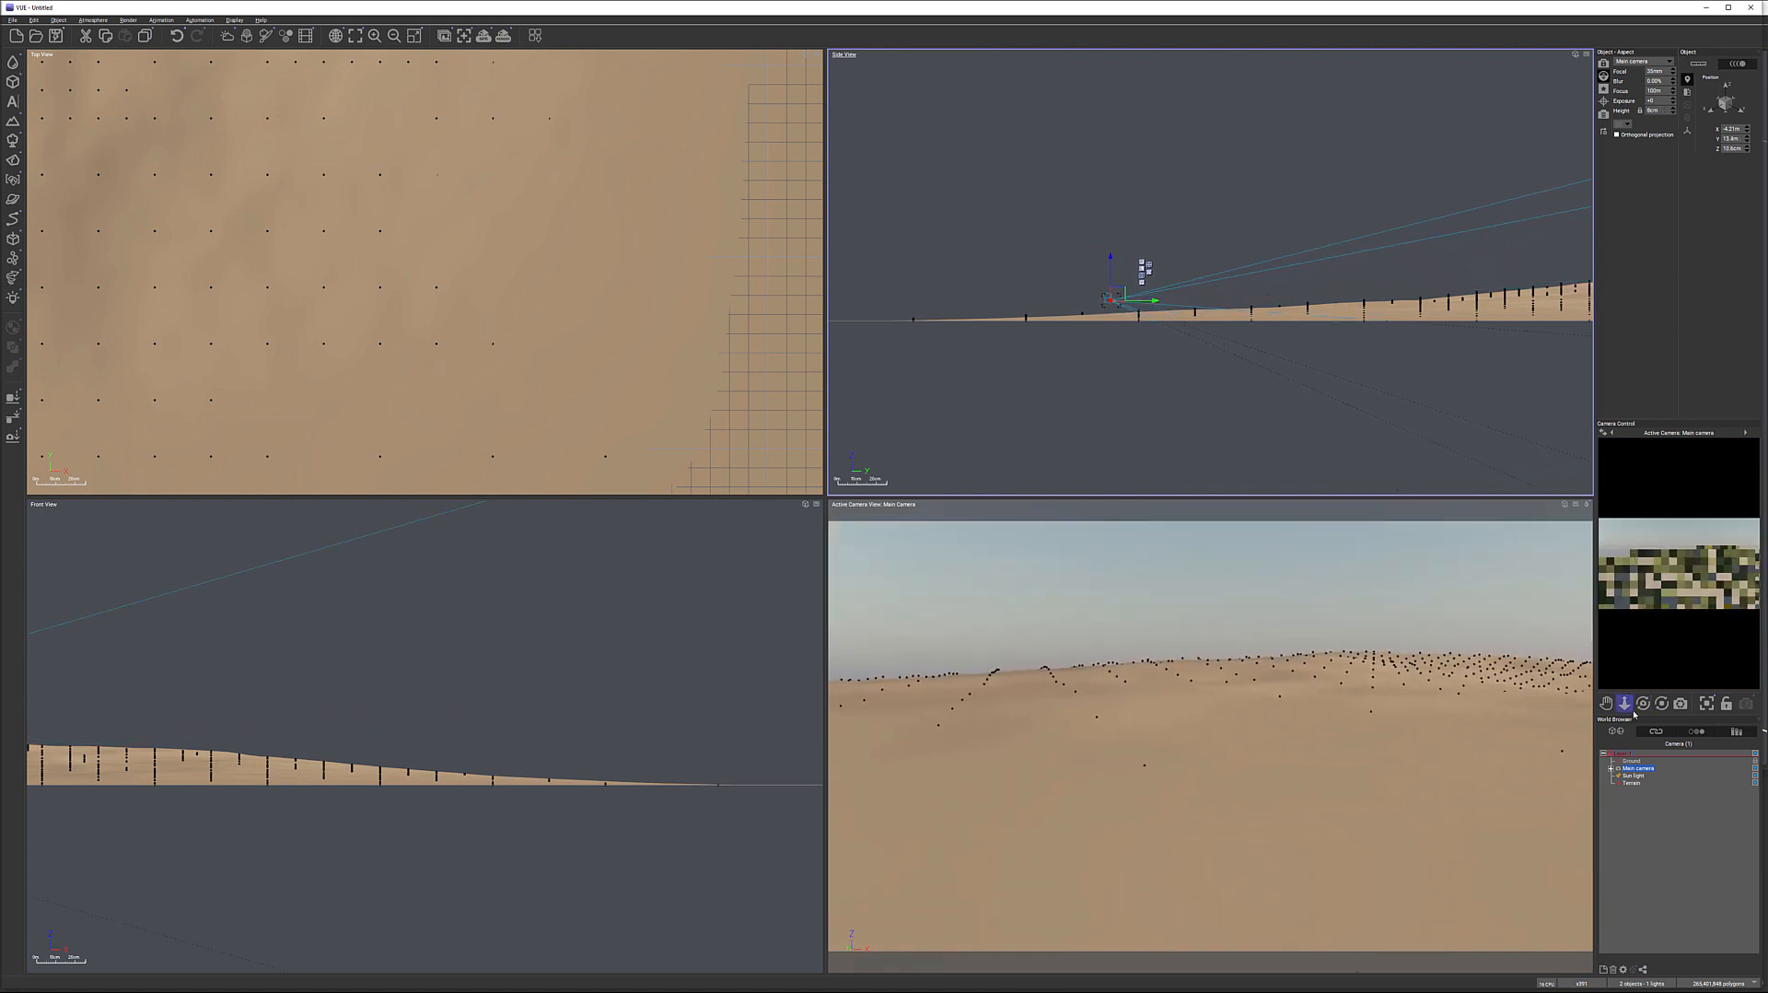
{"action": "scroll", "coordinate": [1118, 301], "scroll_direction": "up", "scroll_amount": 9}
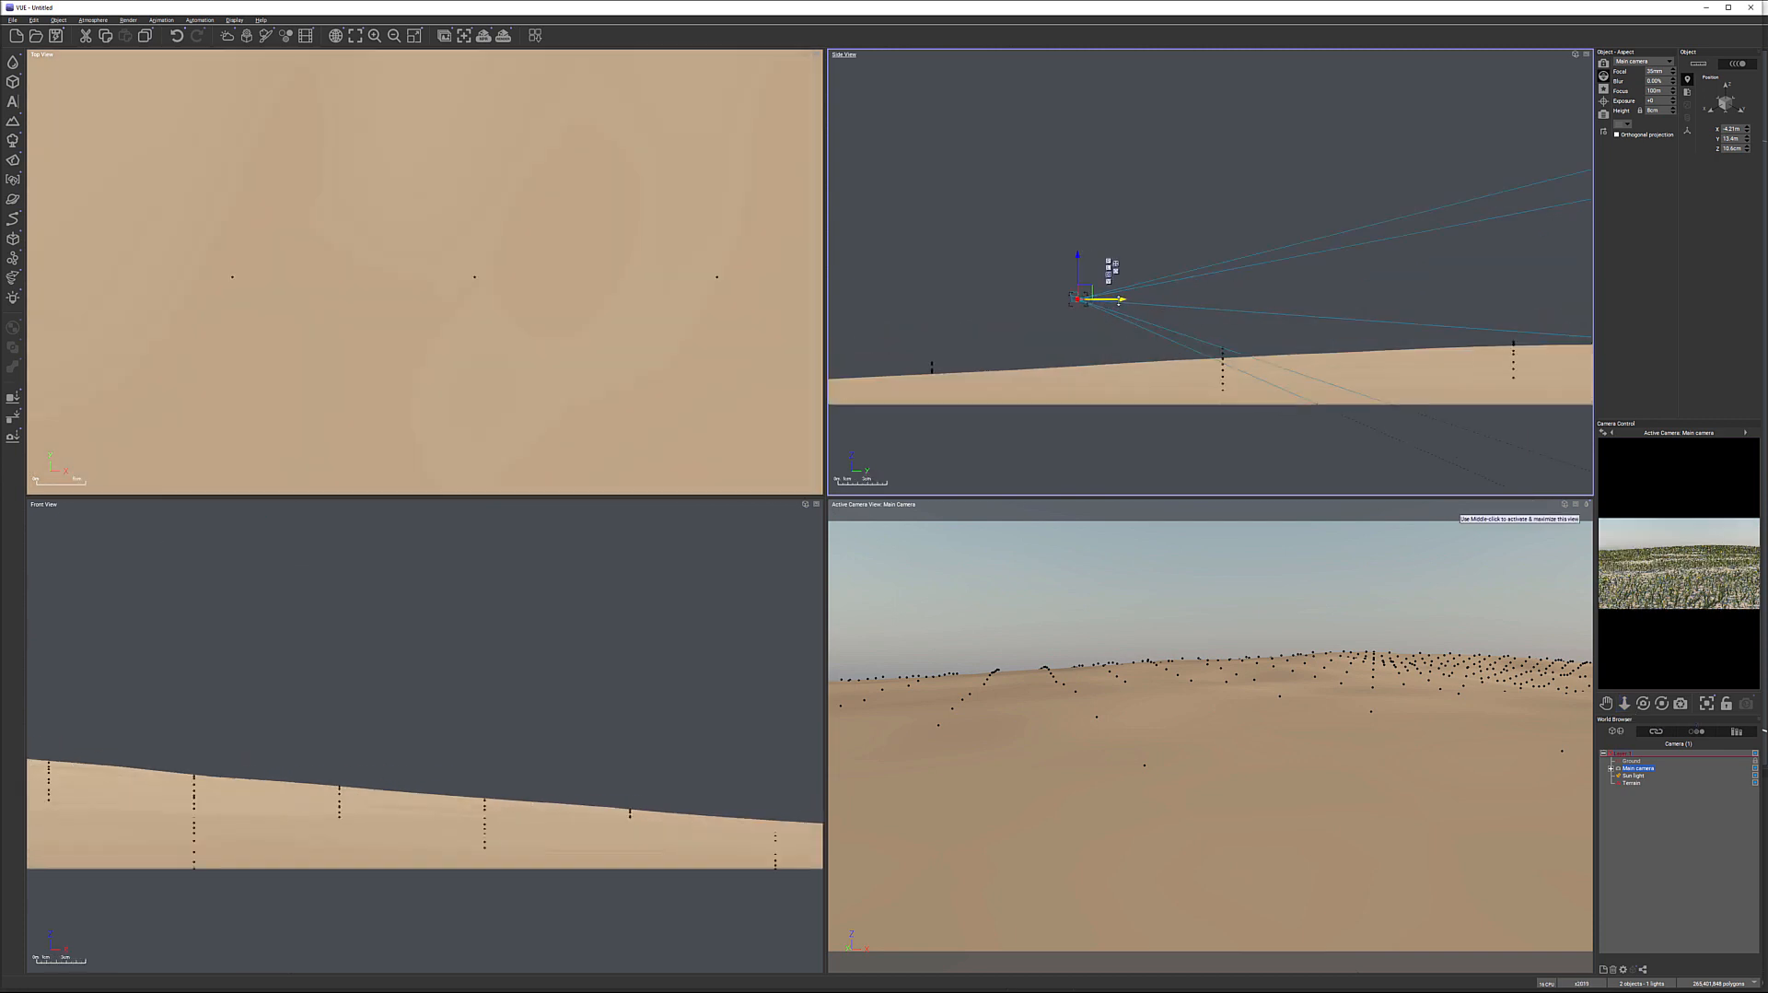
{"action": "left_click", "coordinate": [1083, 299]}
{"action": "left_click", "coordinate": [1085, 304]}
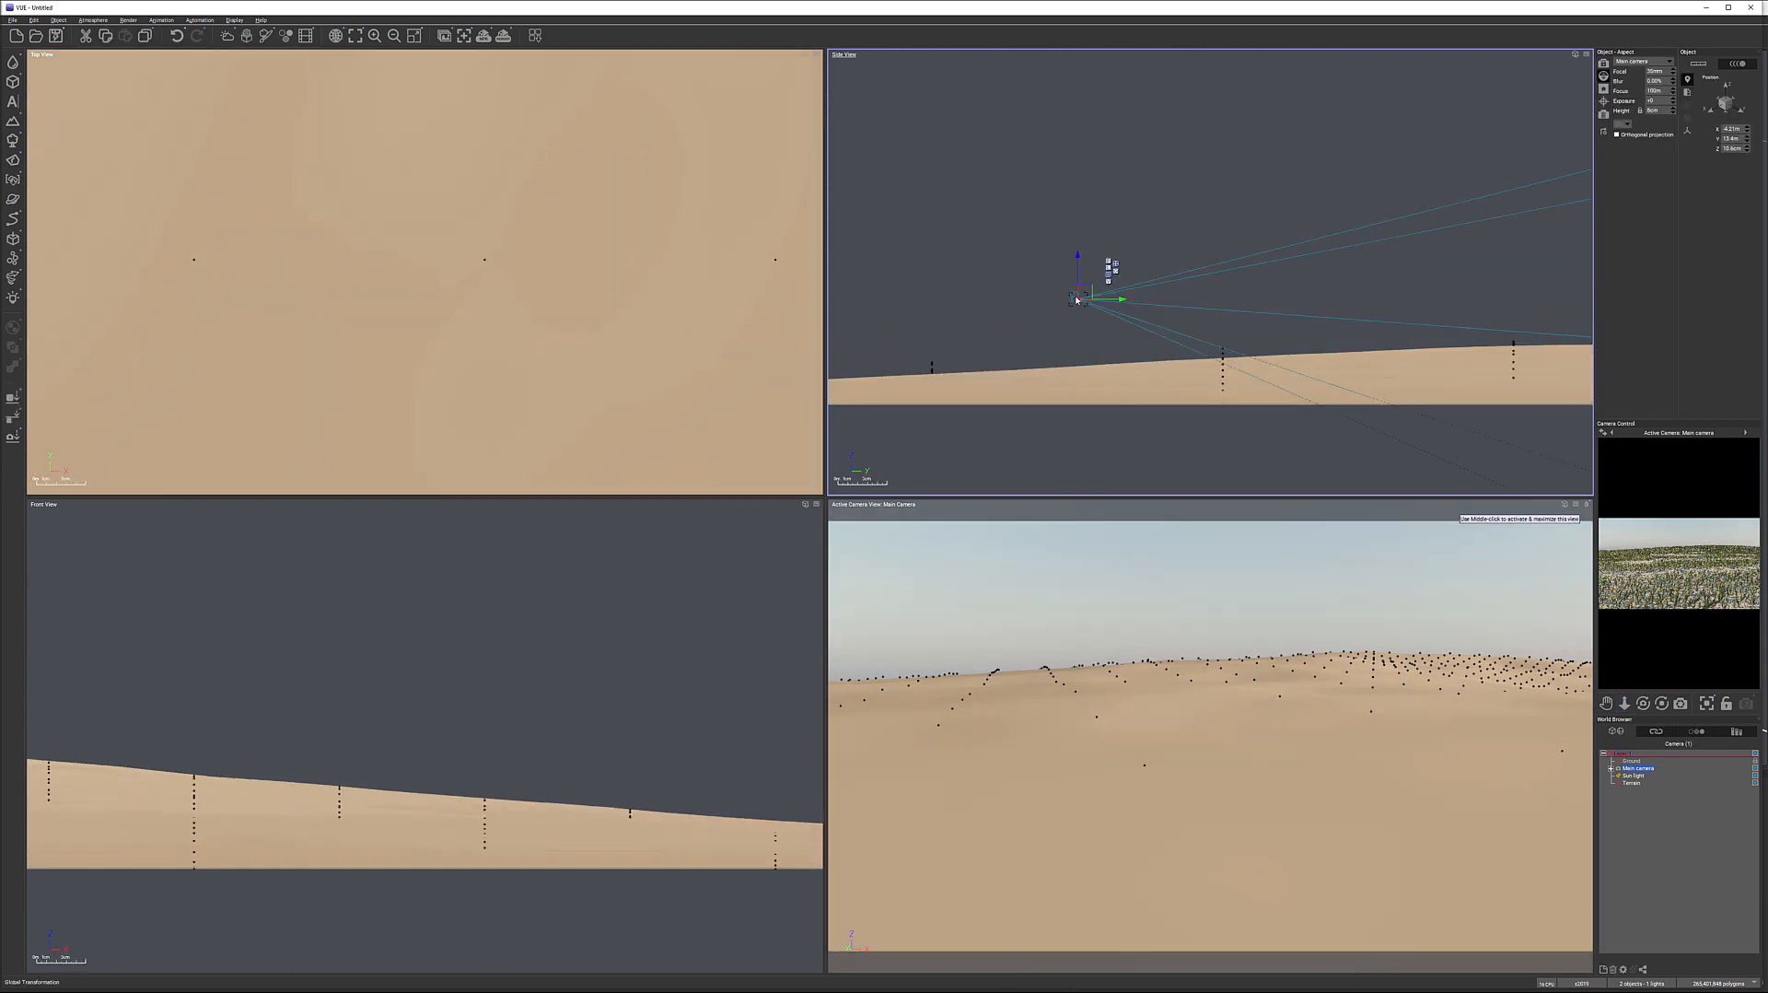
{"action": "left_click_drag", "start_coordinate": [1084, 290], "coordinate": [1083, 340]}
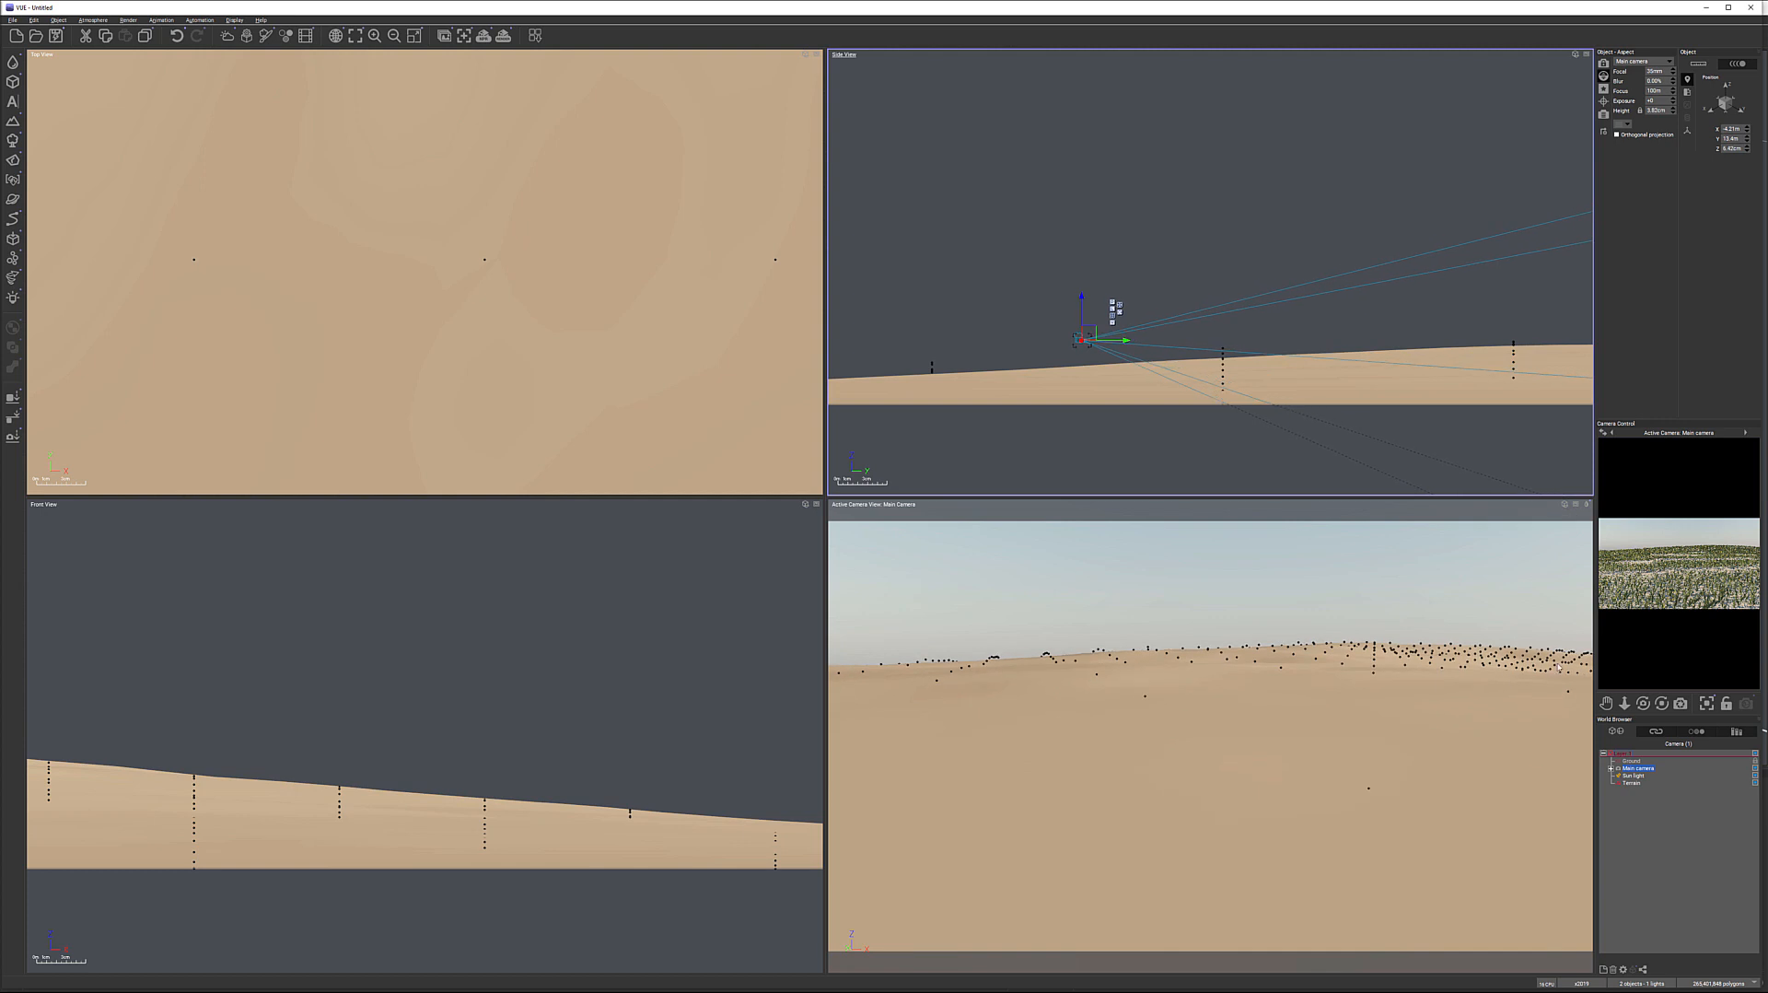
{"action": "left_click_drag", "start_coordinate": [1642, 703], "coordinate": [1654, 748]}
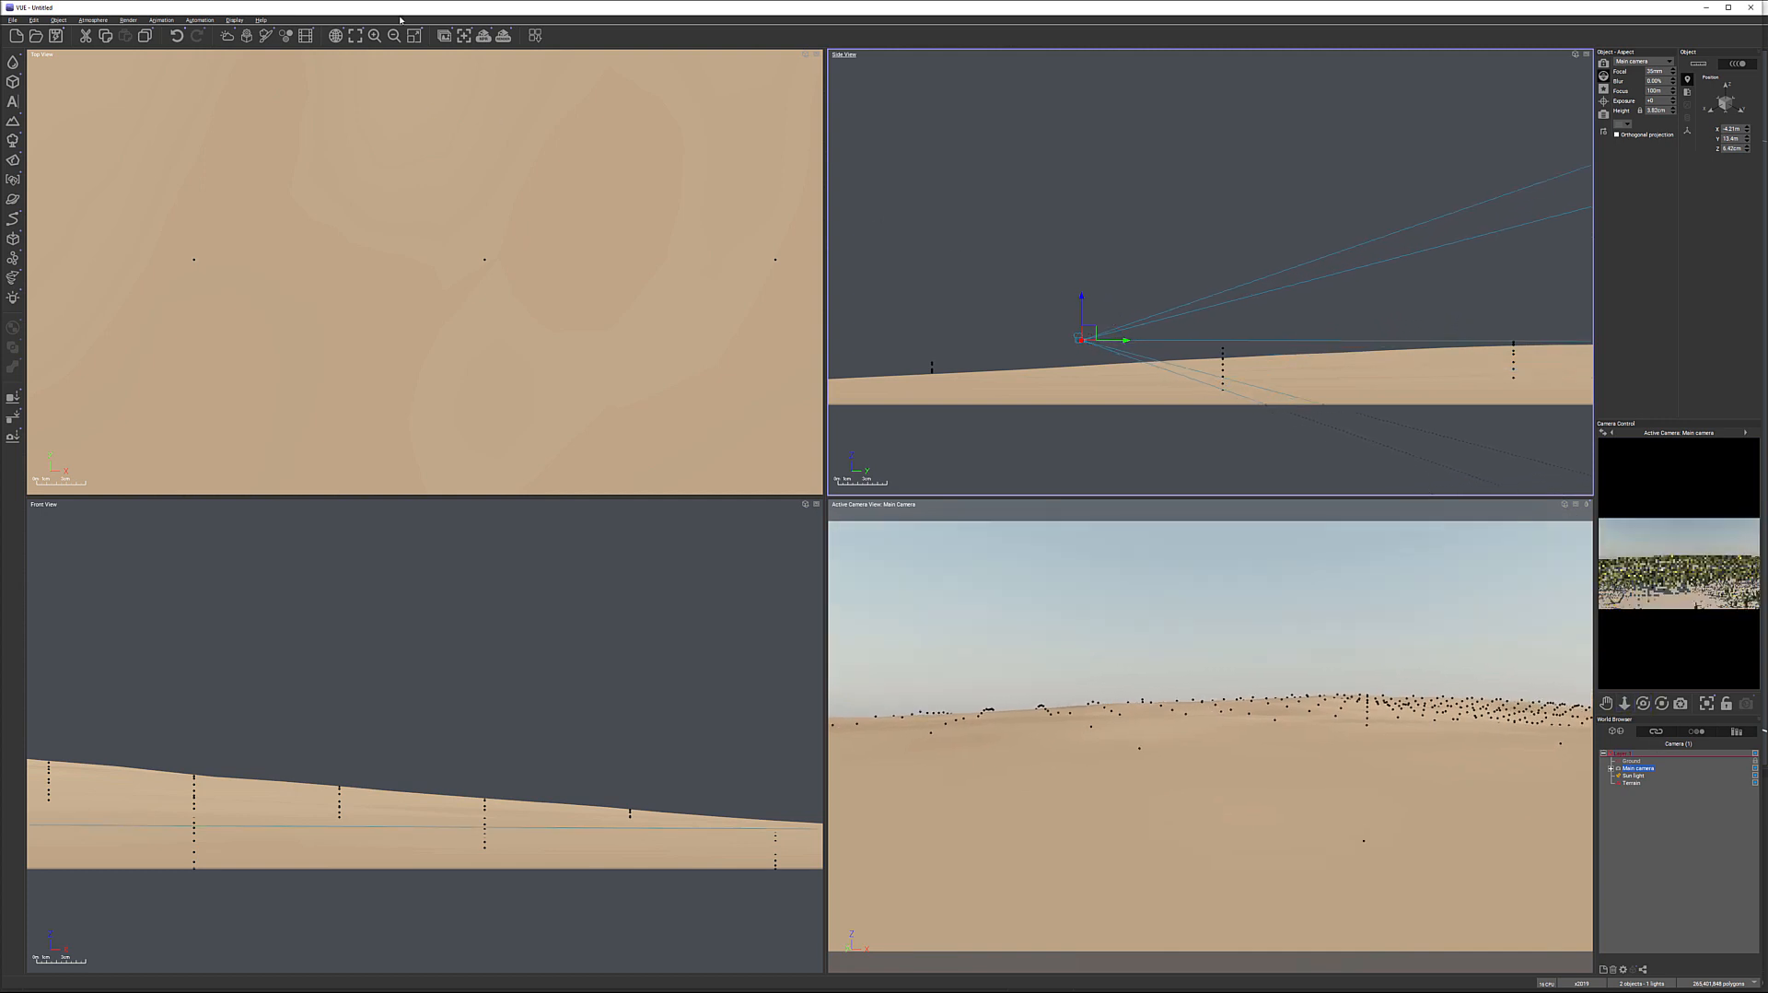
Step: Render the ground-level view of the flowers, accept the post-render options and close the render display
{"action": "left_click", "coordinate": [498, 43]}
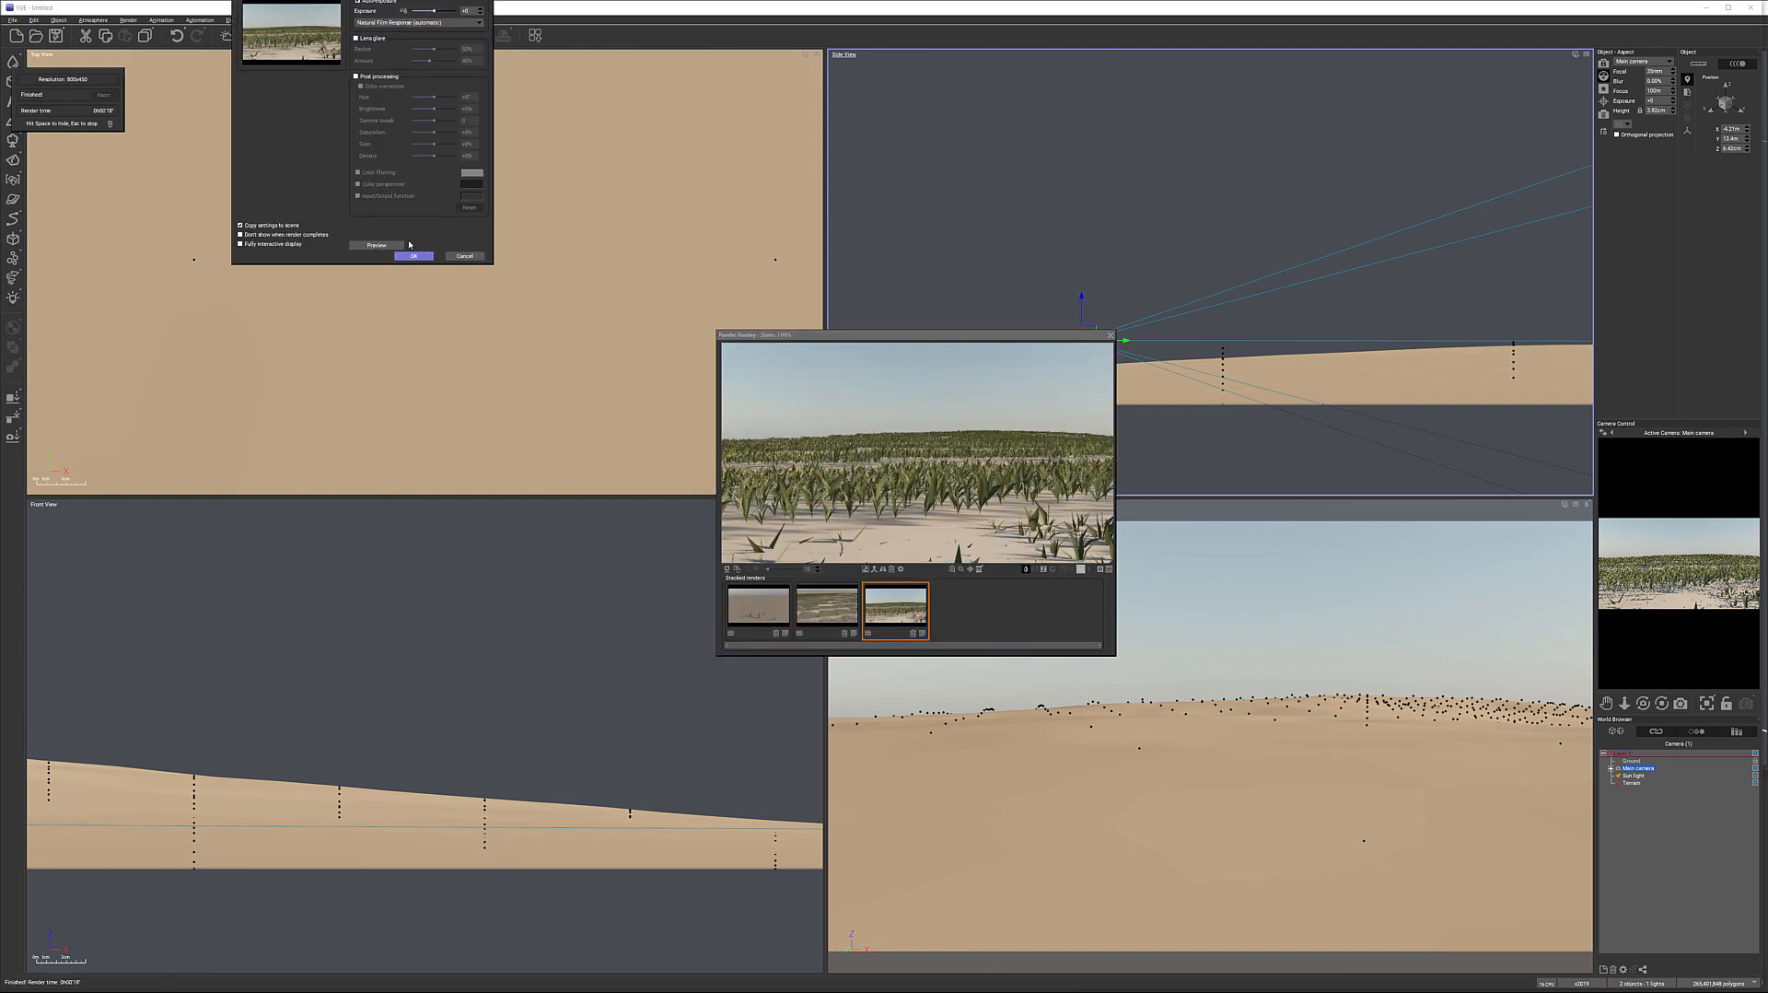
{"action": "left_click", "coordinate": [413, 256]}
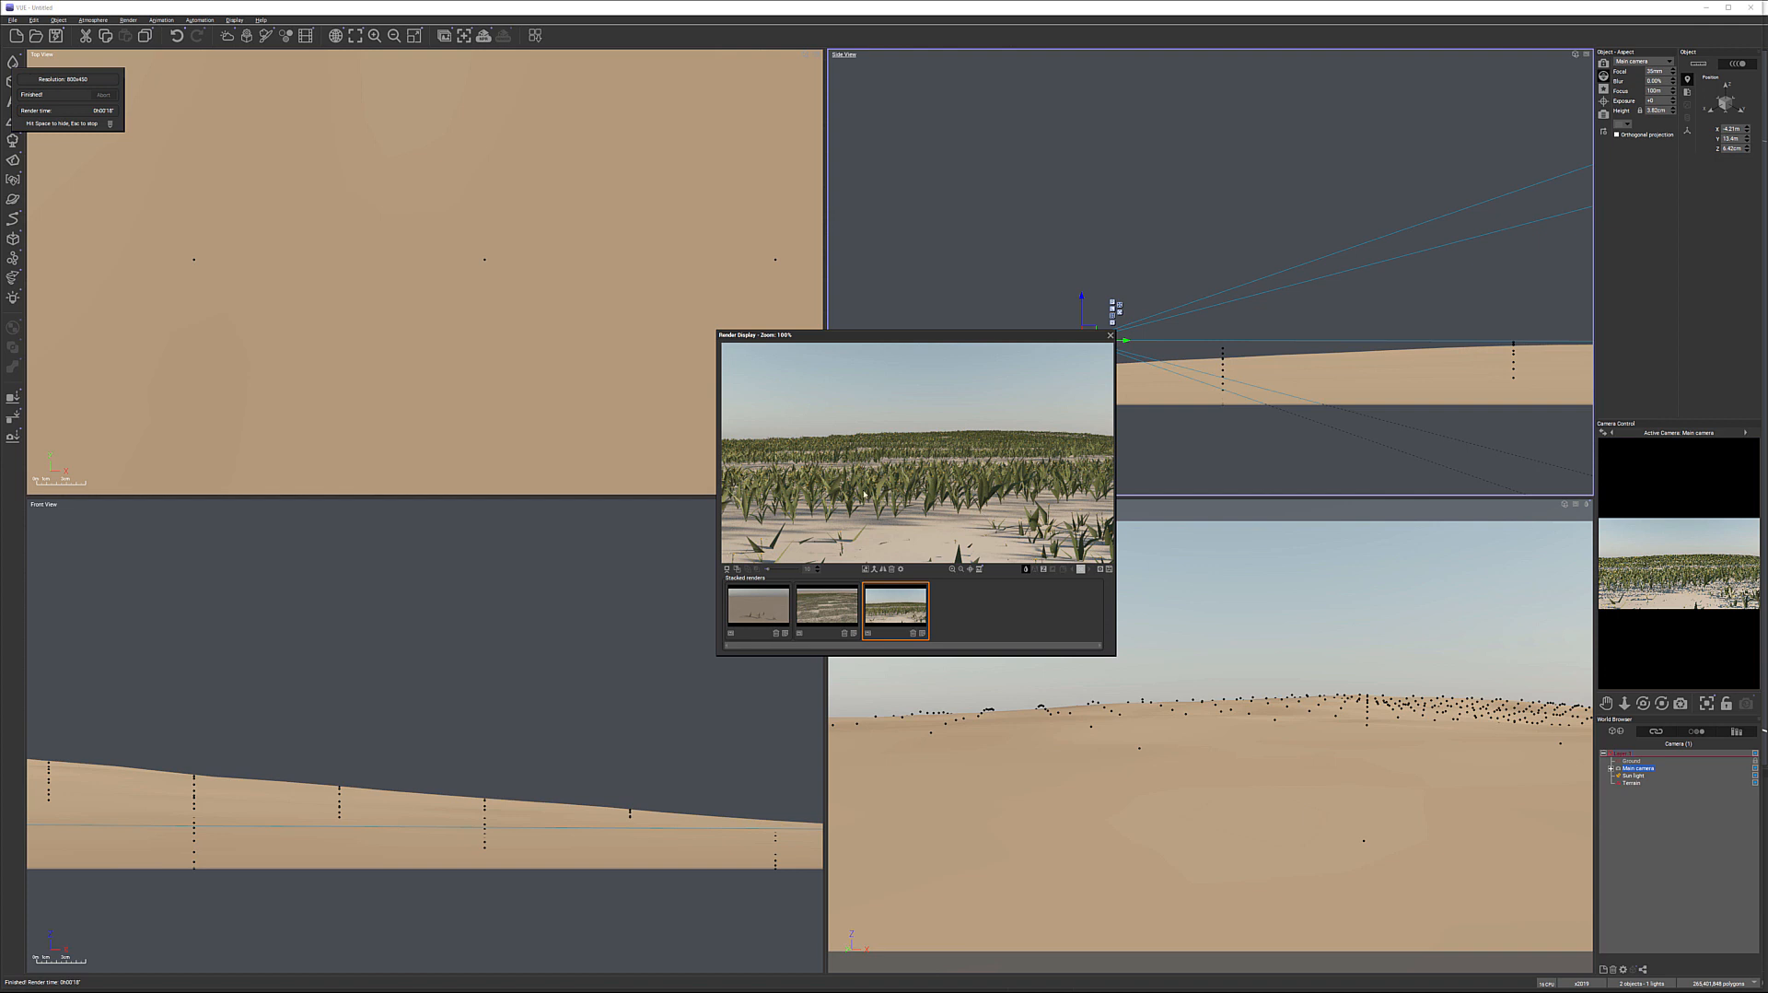
{"action": "left_click", "coordinate": [1109, 335]}
Step: Raise the main camera well above the plants, shift it slightly back and tilt it down over the terrain
{"action": "left_click_drag", "start_coordinate": [1086, 333], "coordinate": [1073, 213]}
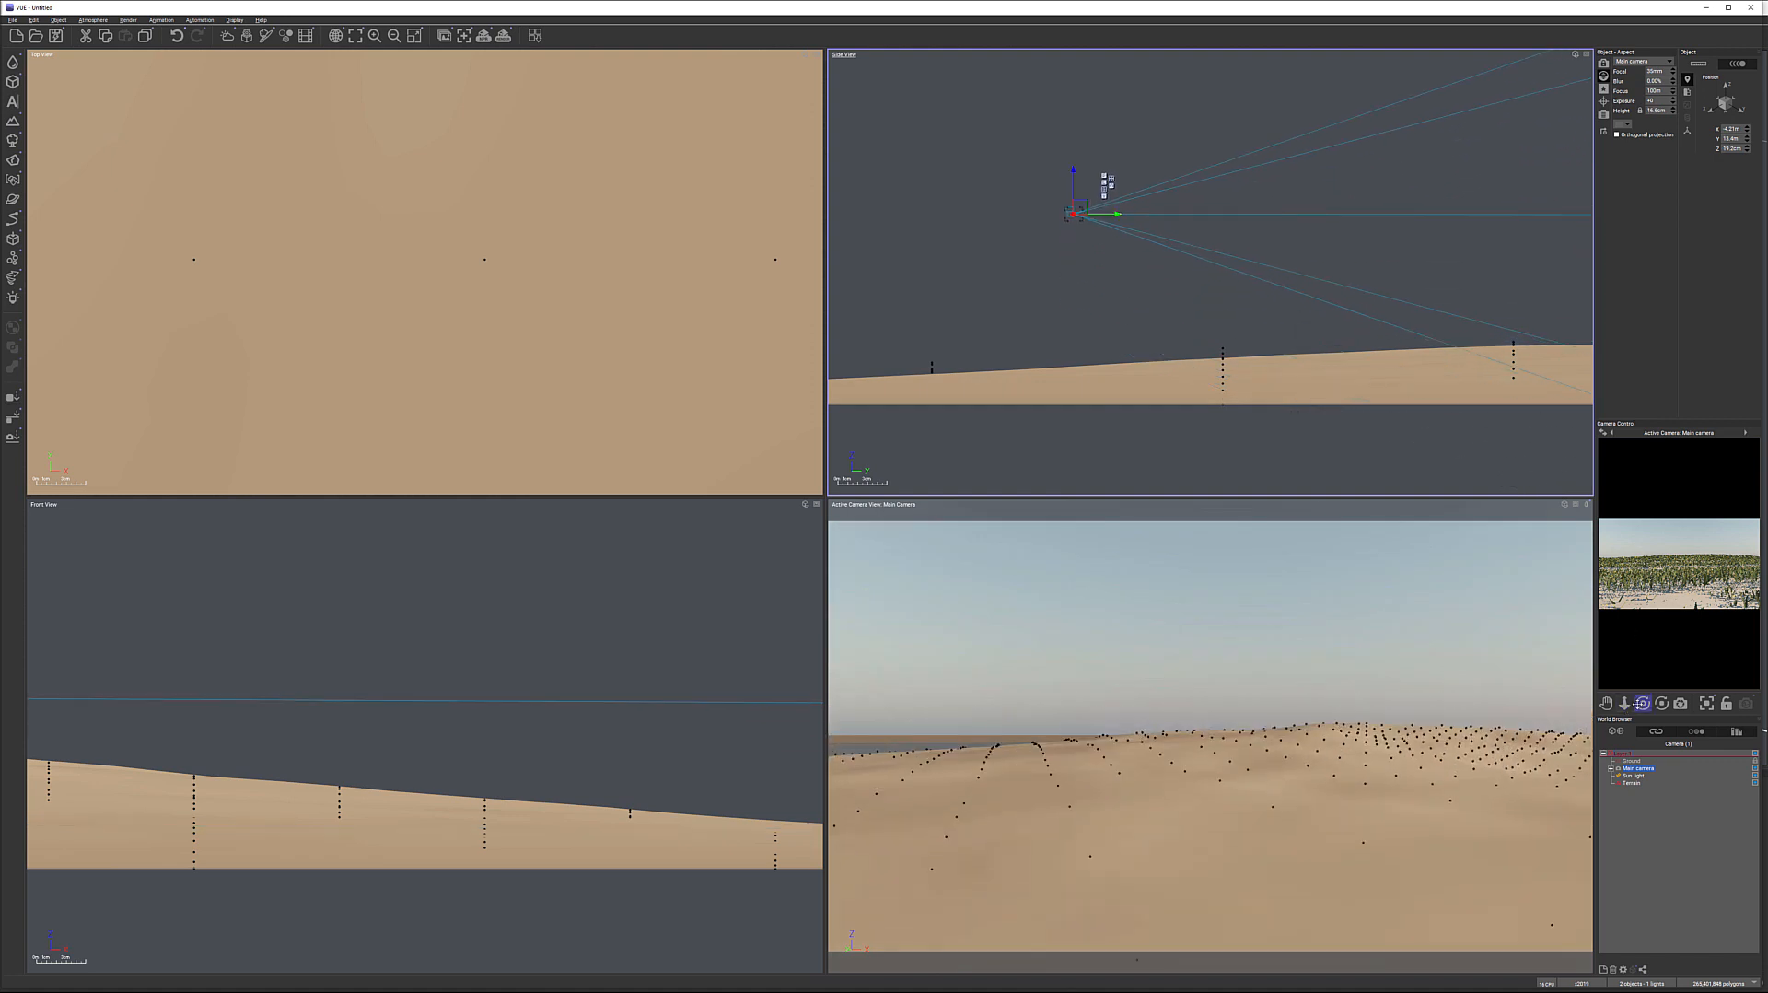
{"action": "left_click_drag", "start_coordinate": [1642, 702], "coordinate": [1642, 736]}
{"action": "right_click_drag", "start_coordinate": [1226, 224], "coordinate": [1178, 346]}
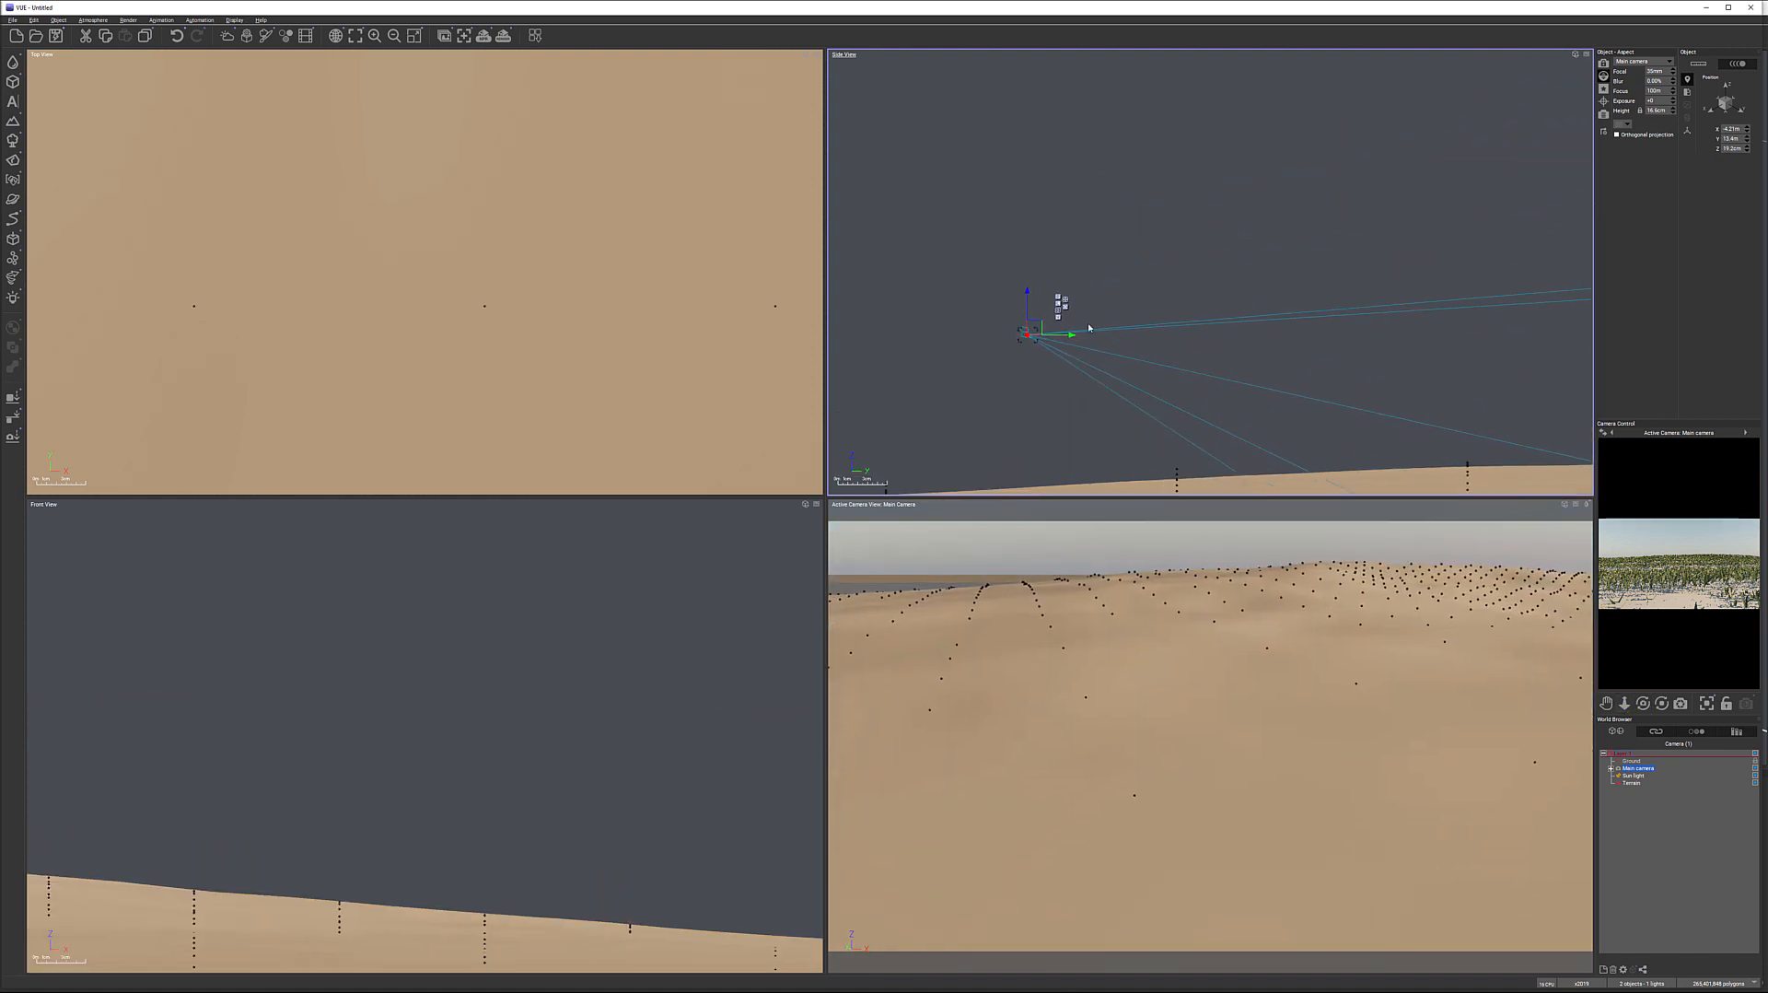
{"action": "left_click_drag", "start_coordinate": [1029, 325], "coordinate": [990, 233]}
{"action": "left_click_drag", "start_coordinate": [1642, 702], "coordinate": [1643, 725]}
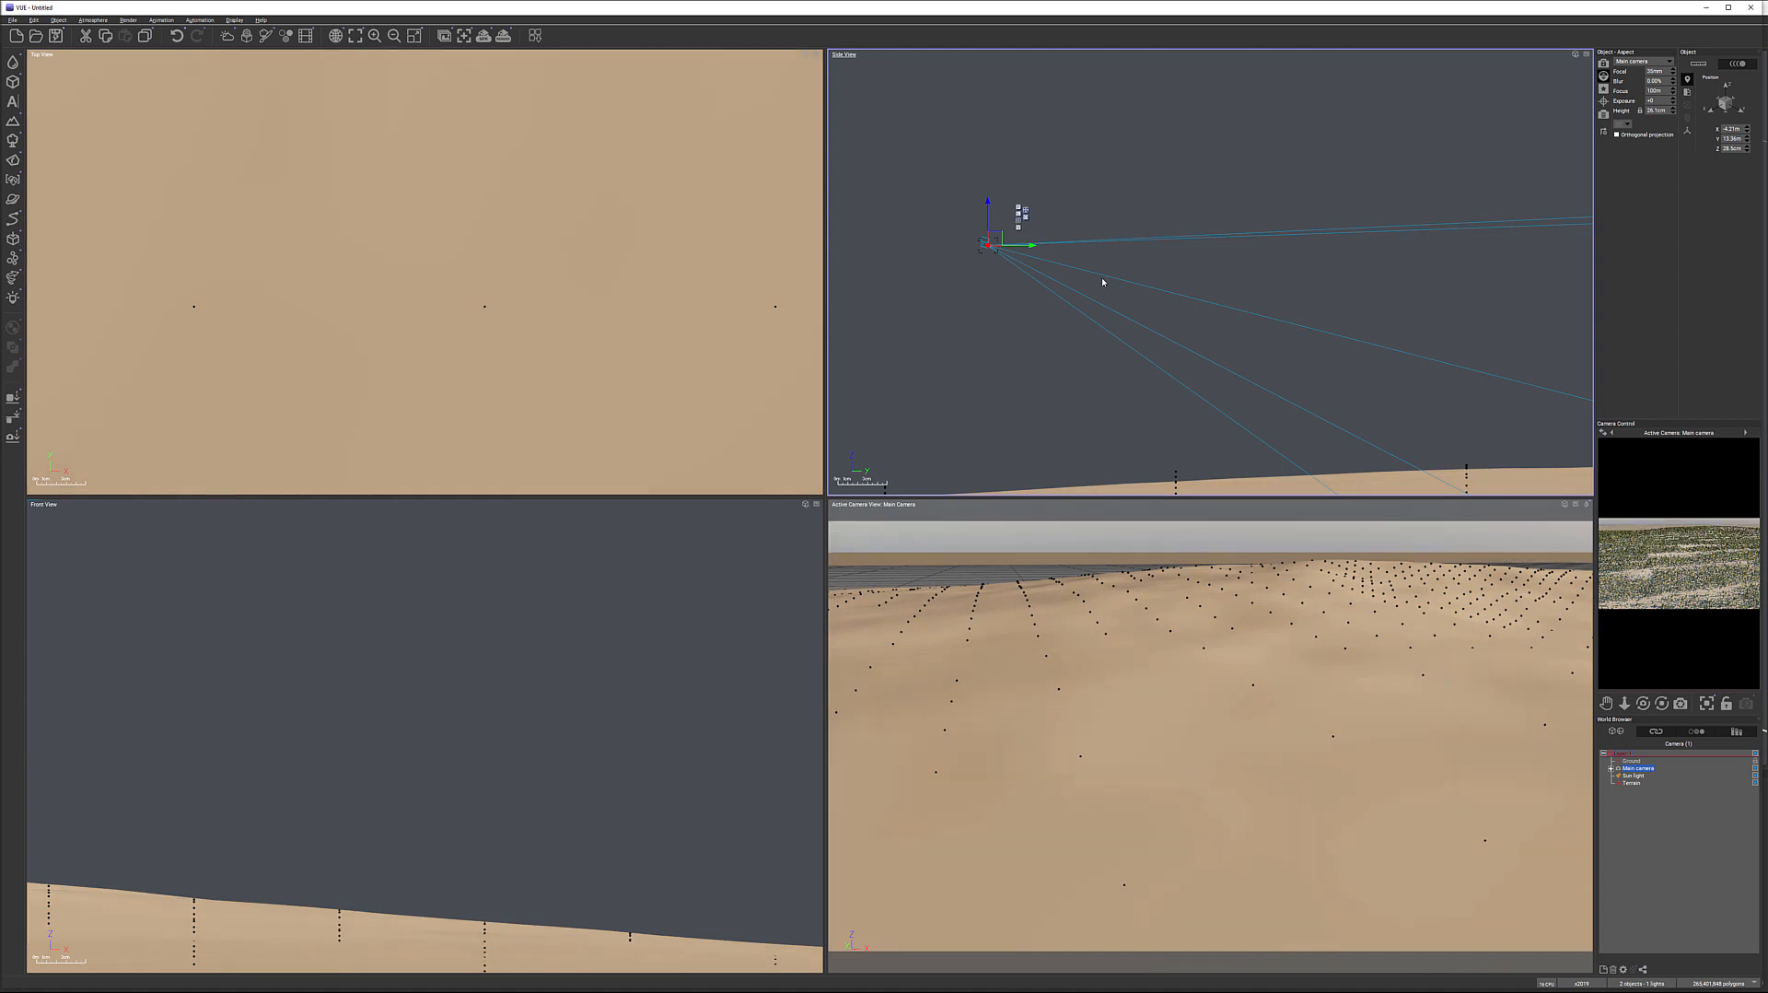
{"action": "right_click_drag", "start_coordinate": [1257, 339], "coordinate": [1257, 287]}
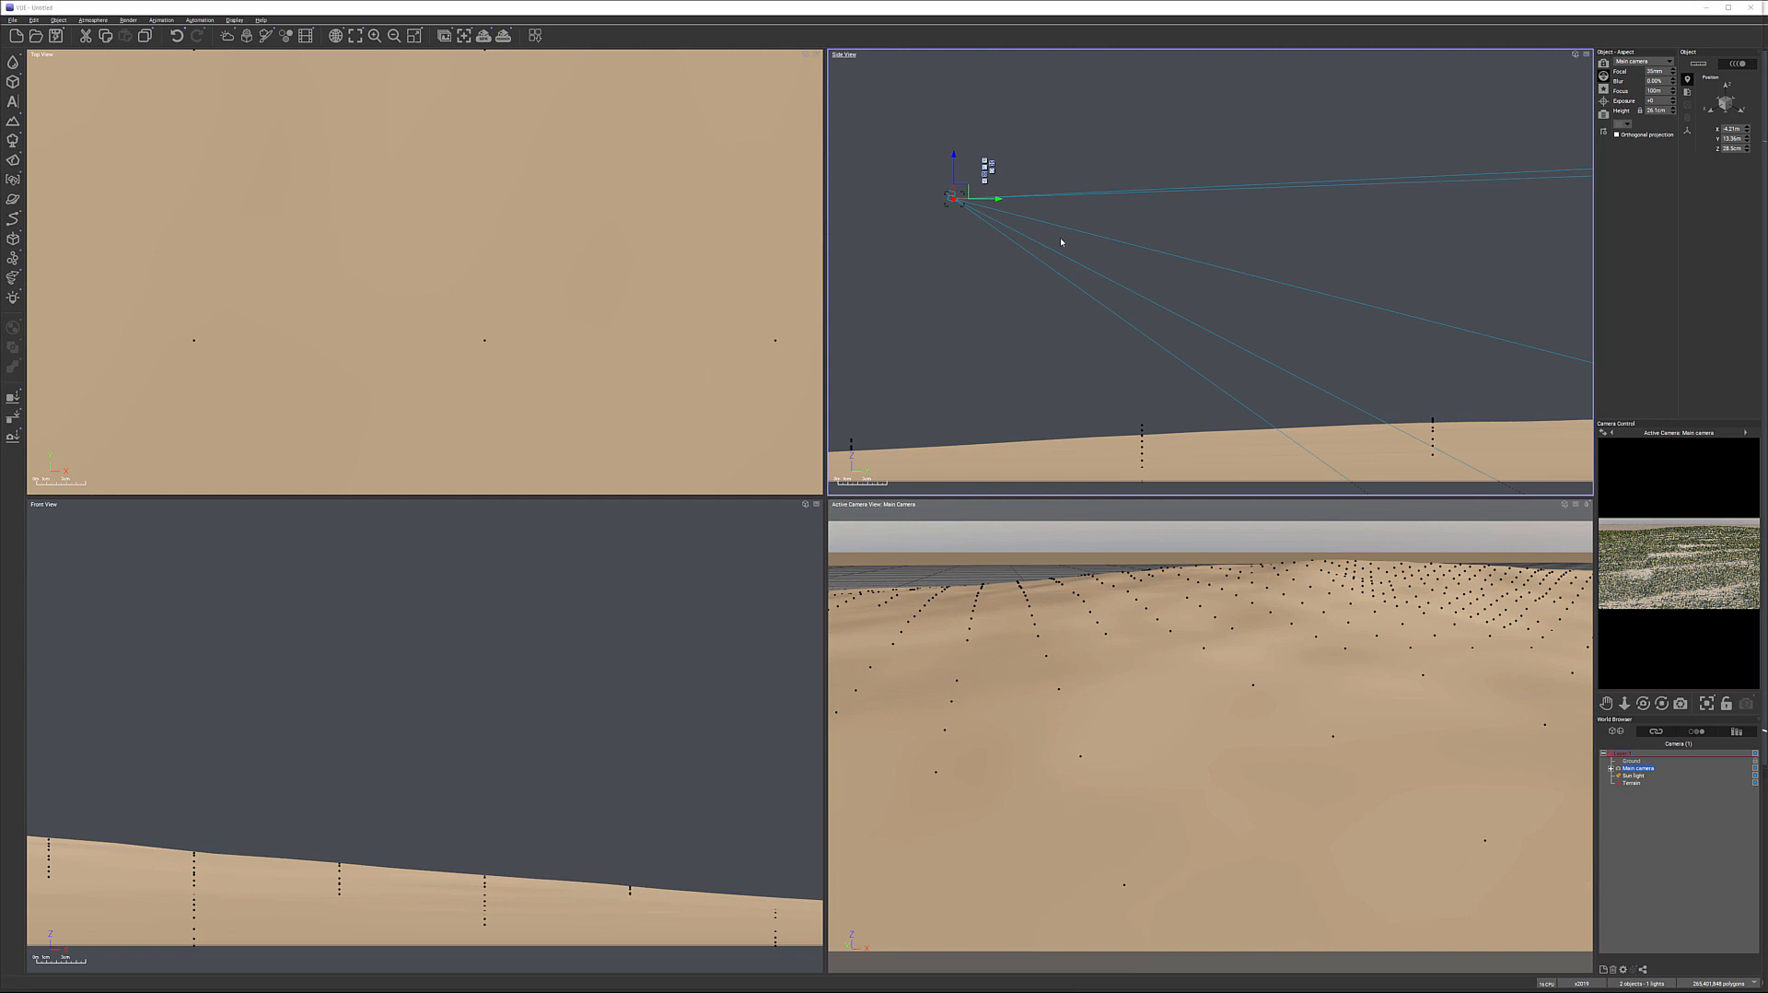
{"action": "scroll", "coordinate": [1114, 260], "scroll_direction": "down", "scroll_amount": 5}
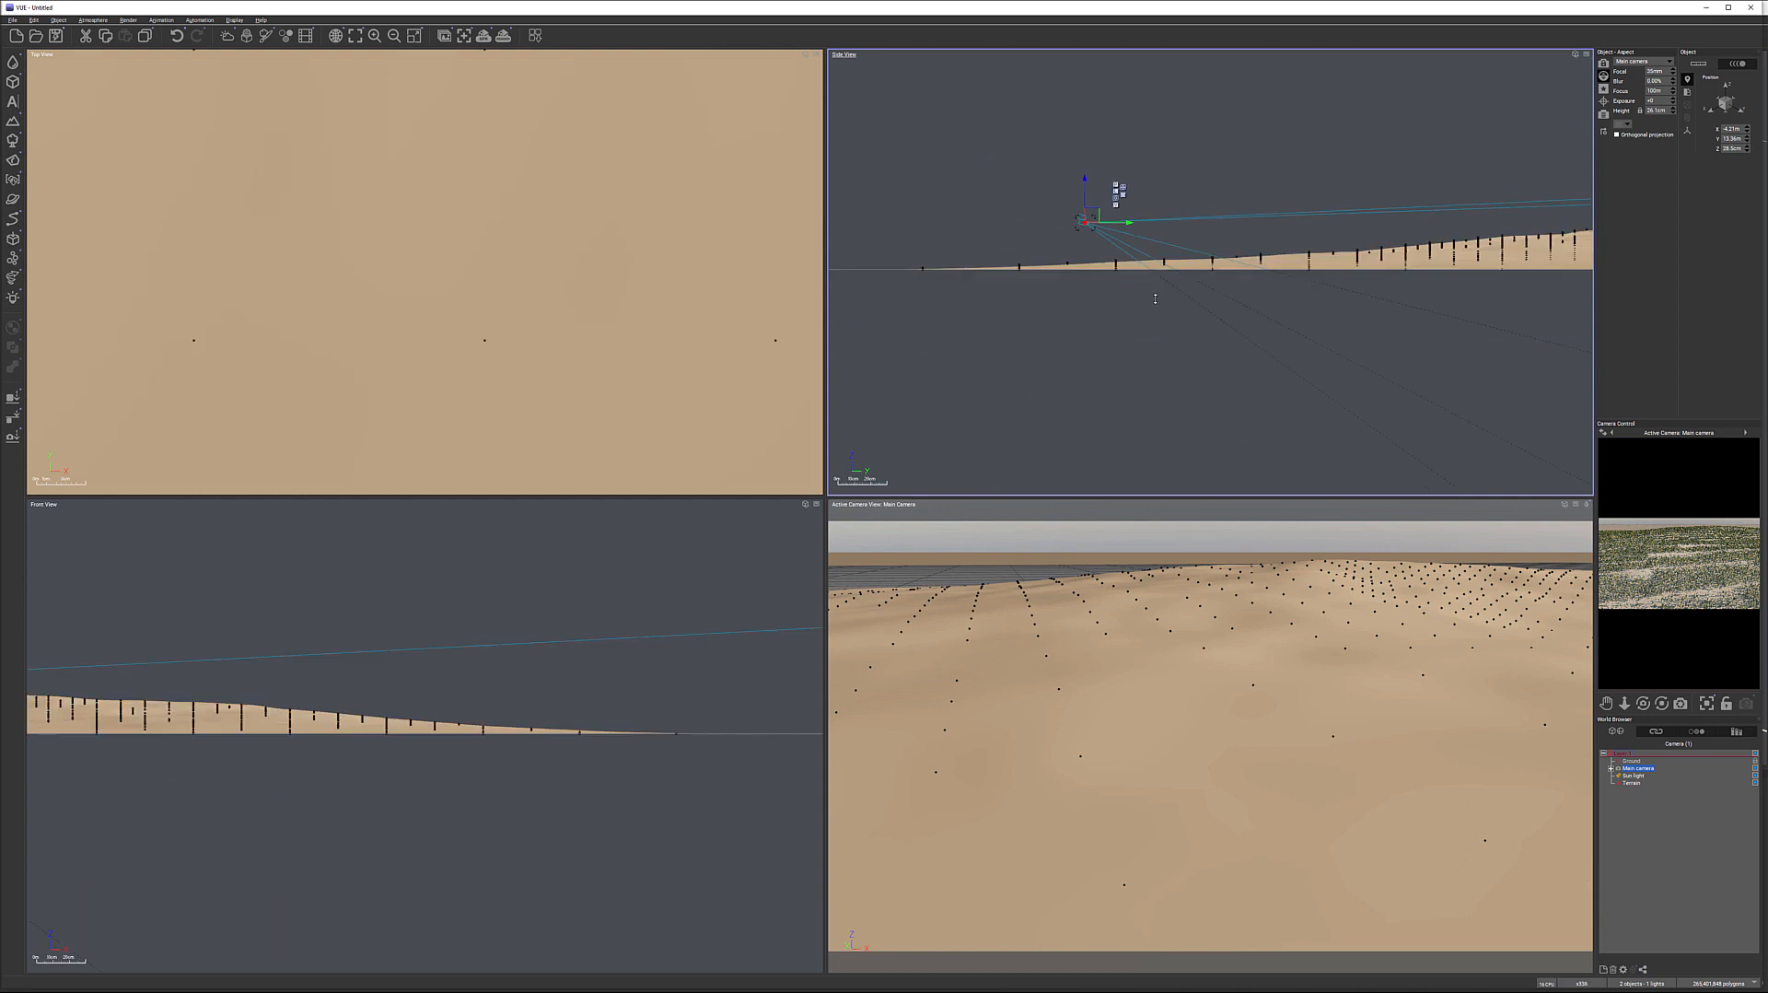
{"action": "right_click_drag", "start_coordinate": [1151, 284], "coordinate": [1221, 393], "text": "ctrl"}
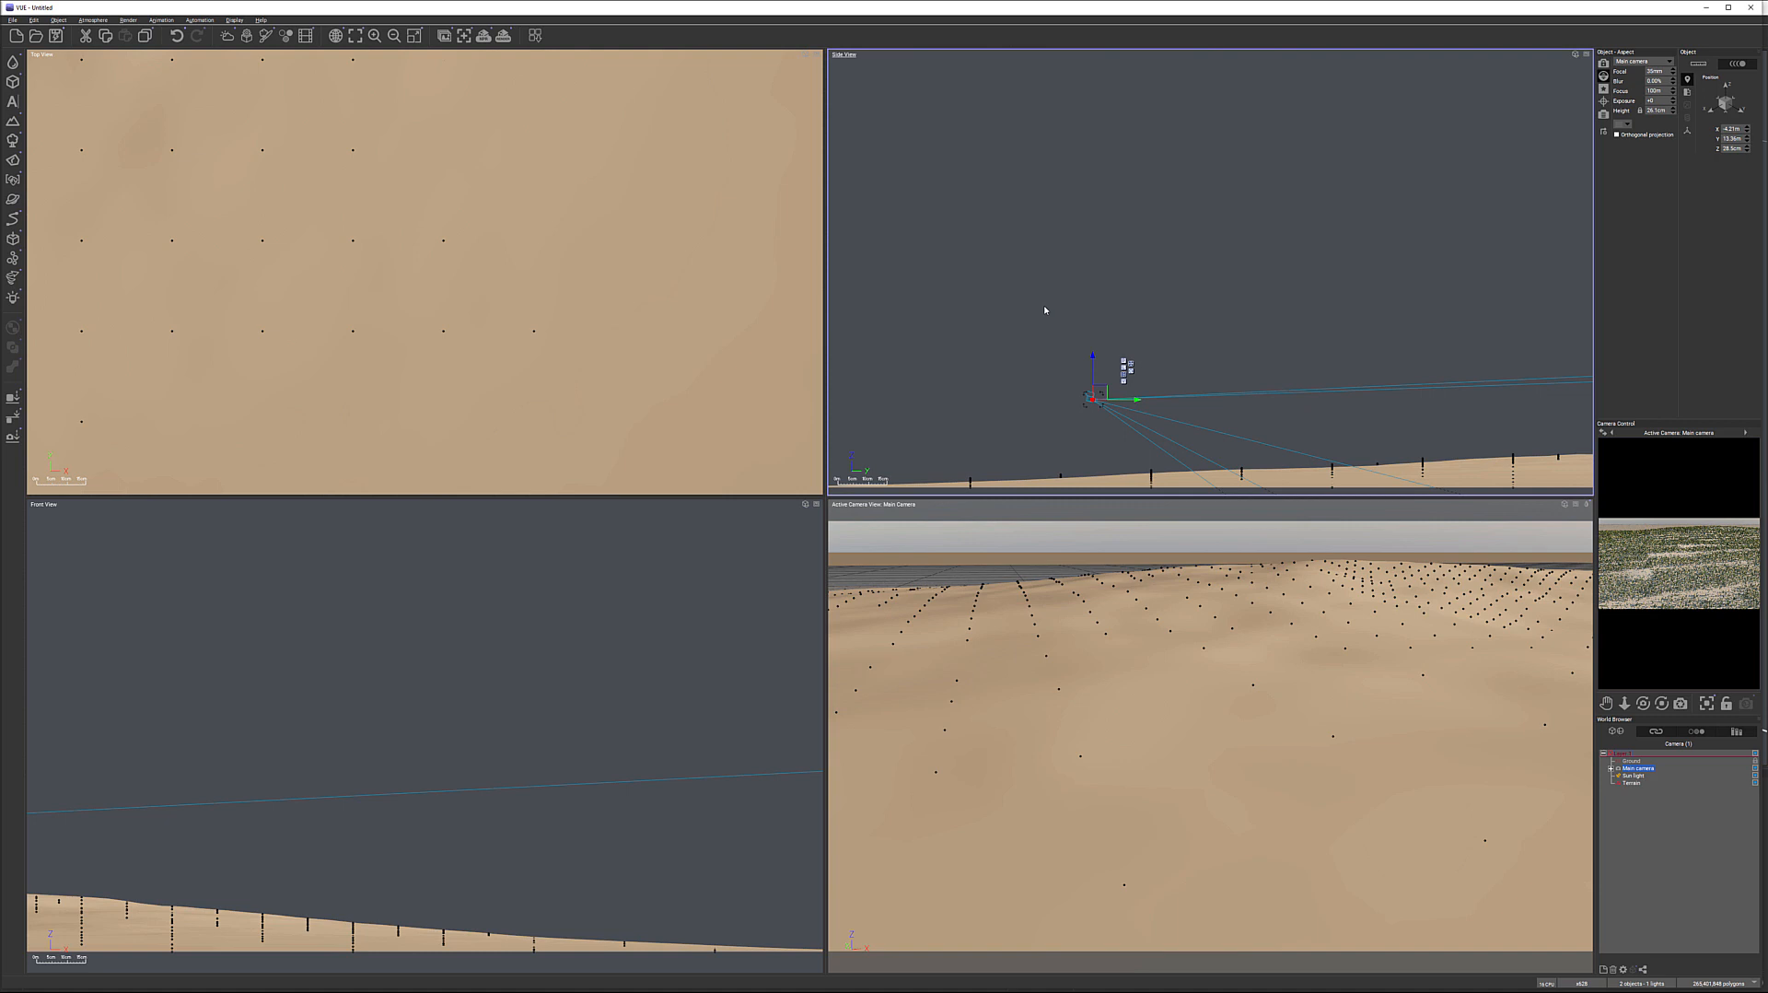
{"action": "right_click_drag", "start_coordinate": [450, 204], "coordinate": [576, 287]}
{"action": "scroll", "coordinate": [557, 296], "scroll_direction": "down", "scroll_amount": 11}
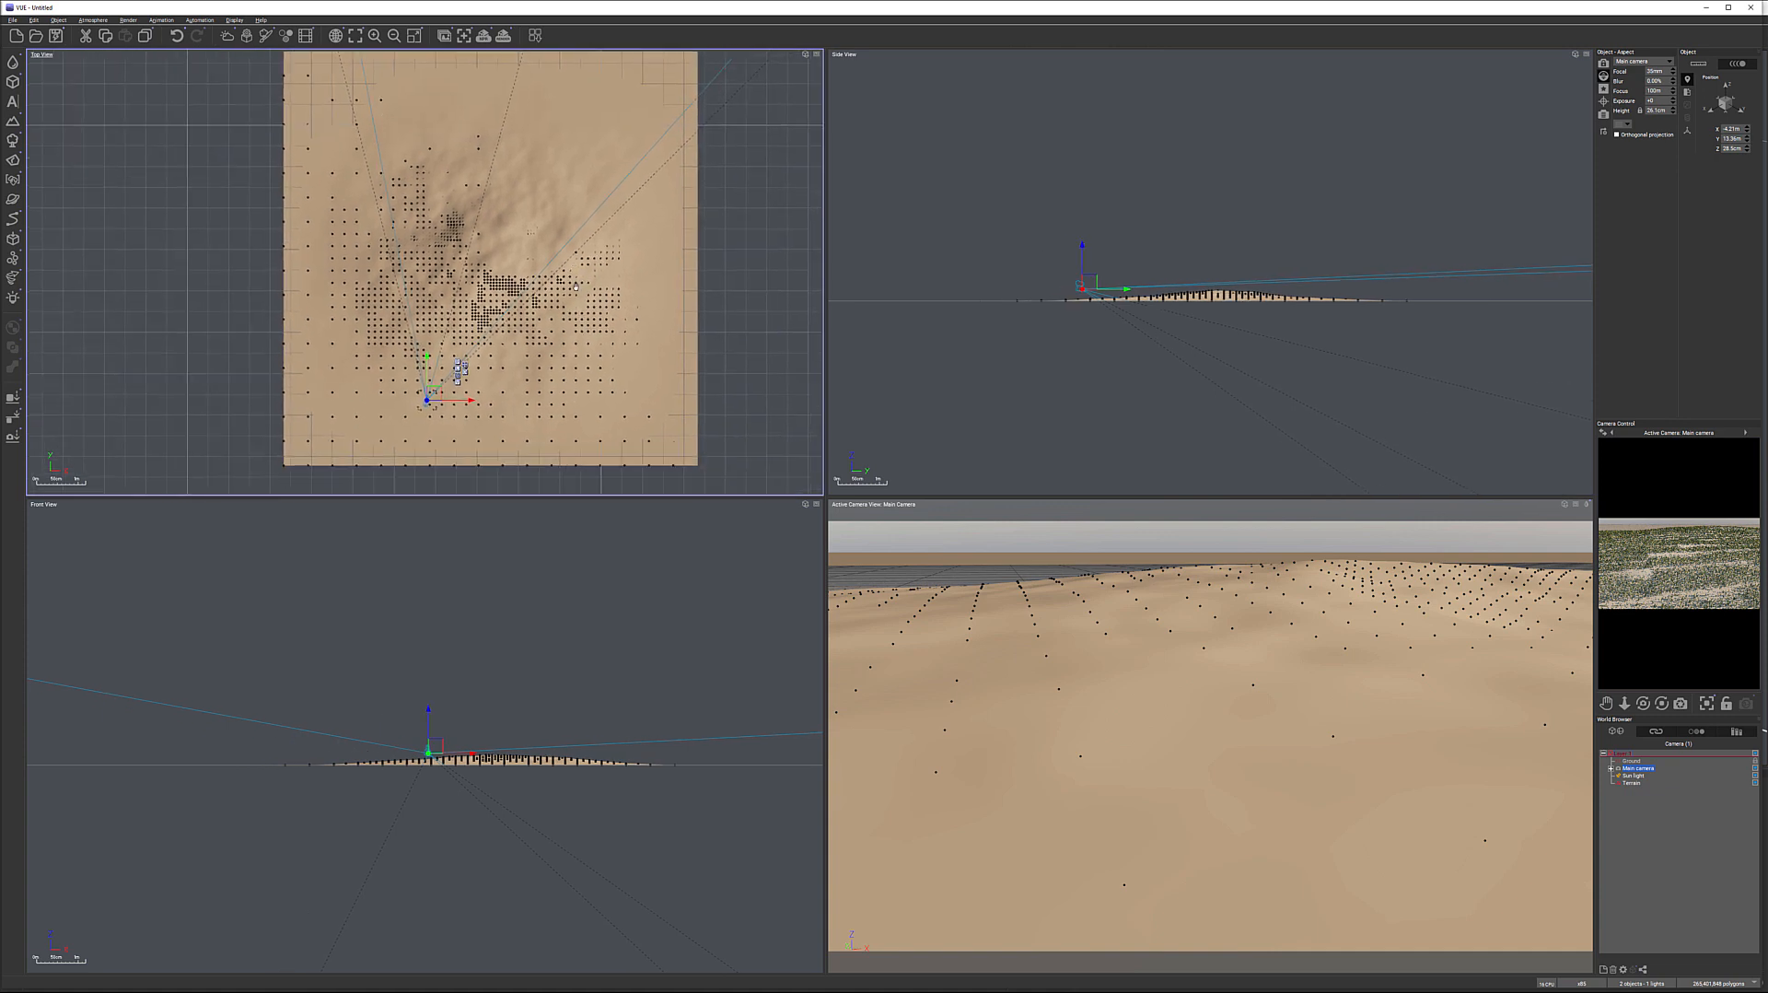